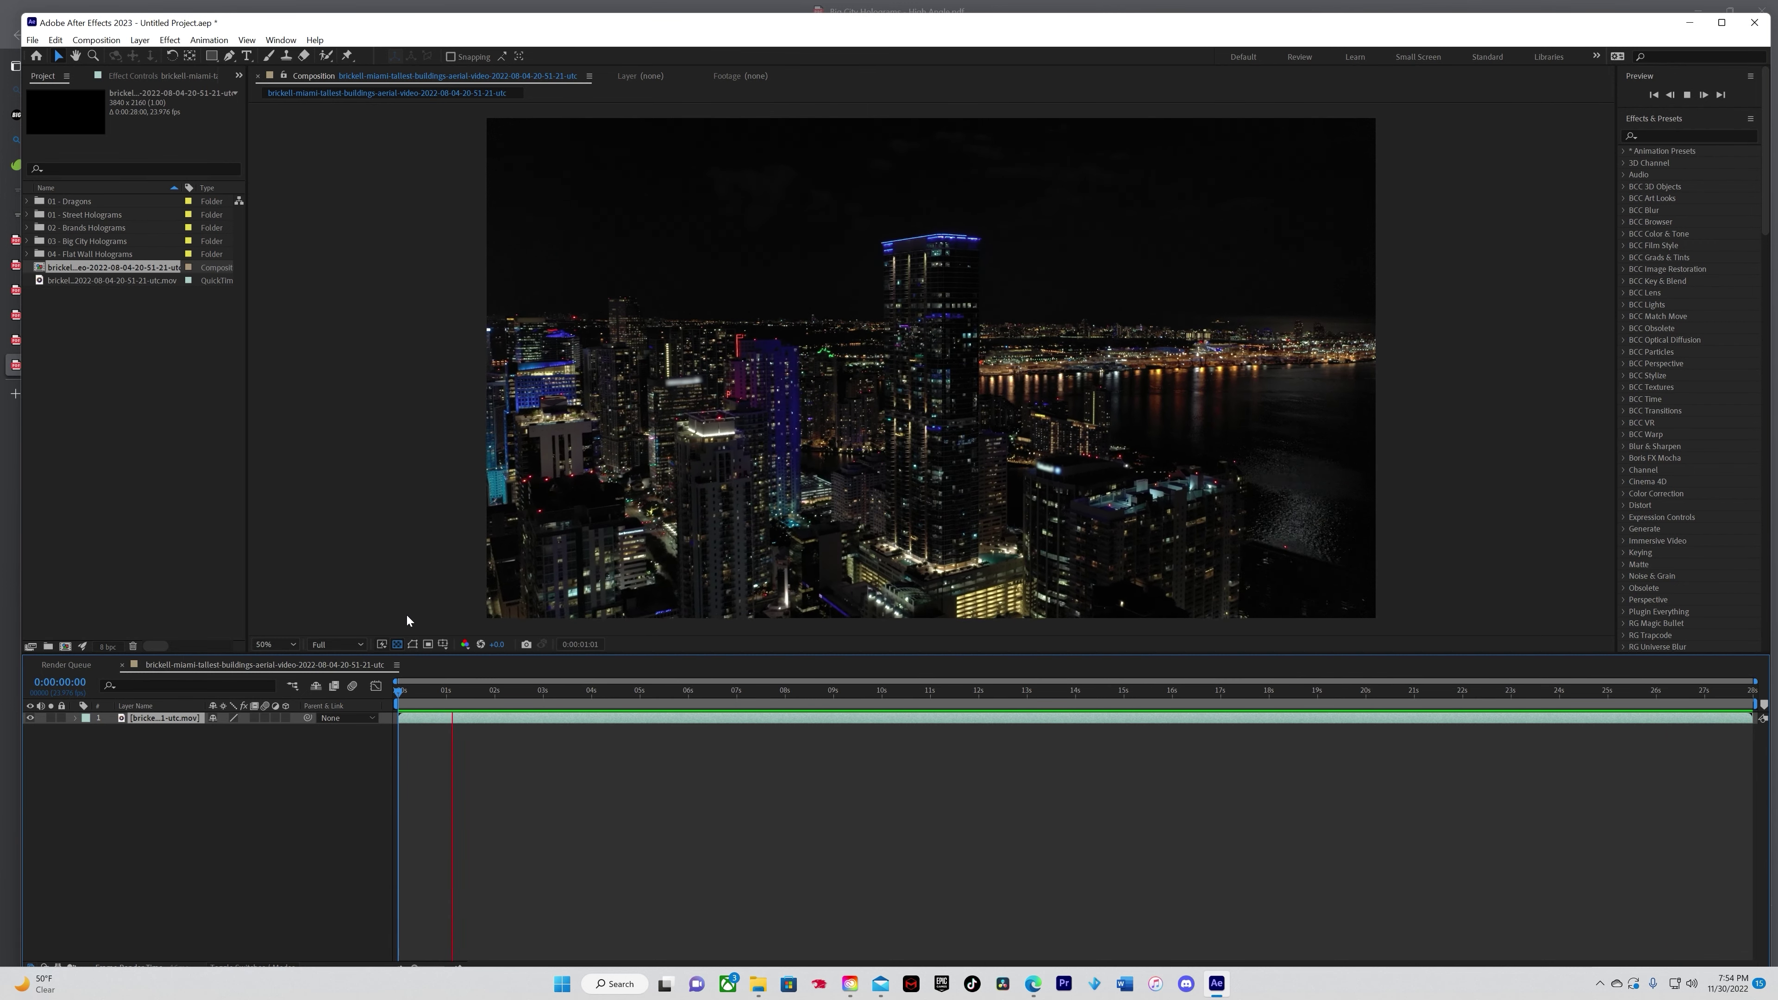
Step: Review the night aerial footage by scrubbing through the clip and playing it from the beginning
key("End")
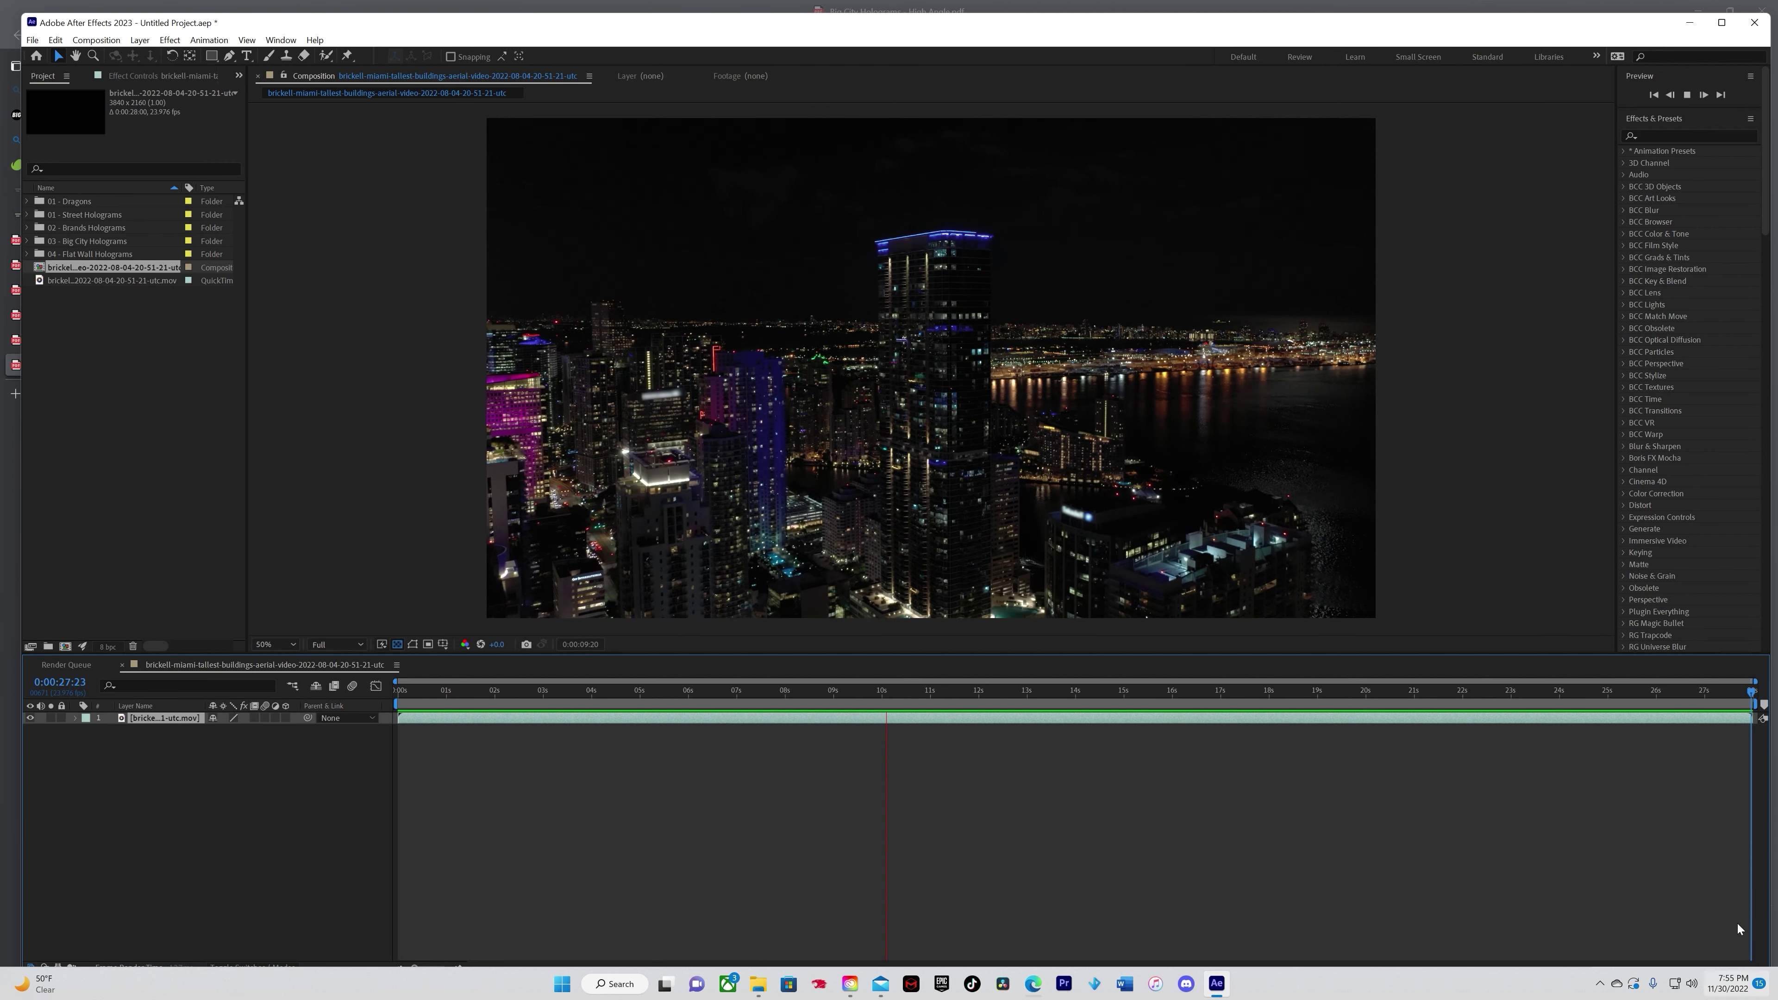
left_click_drag(1357, 691, 904, 844)
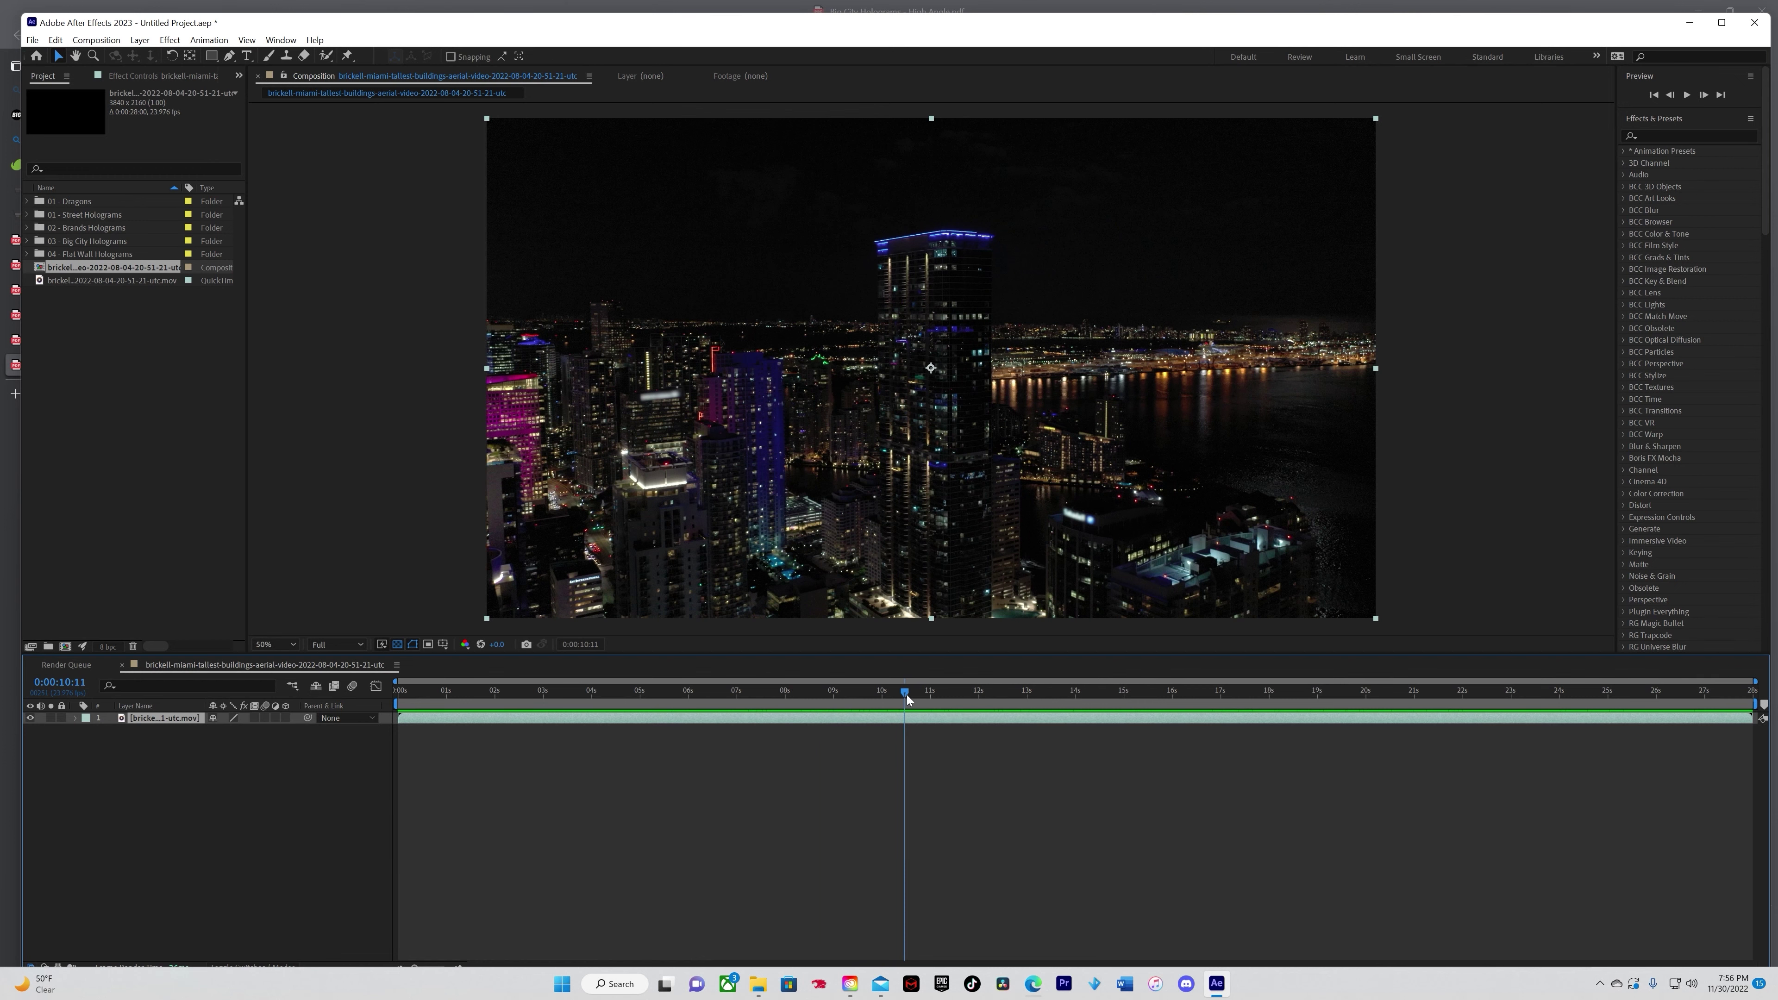
left_click_drag(907, 695, 387, 752)
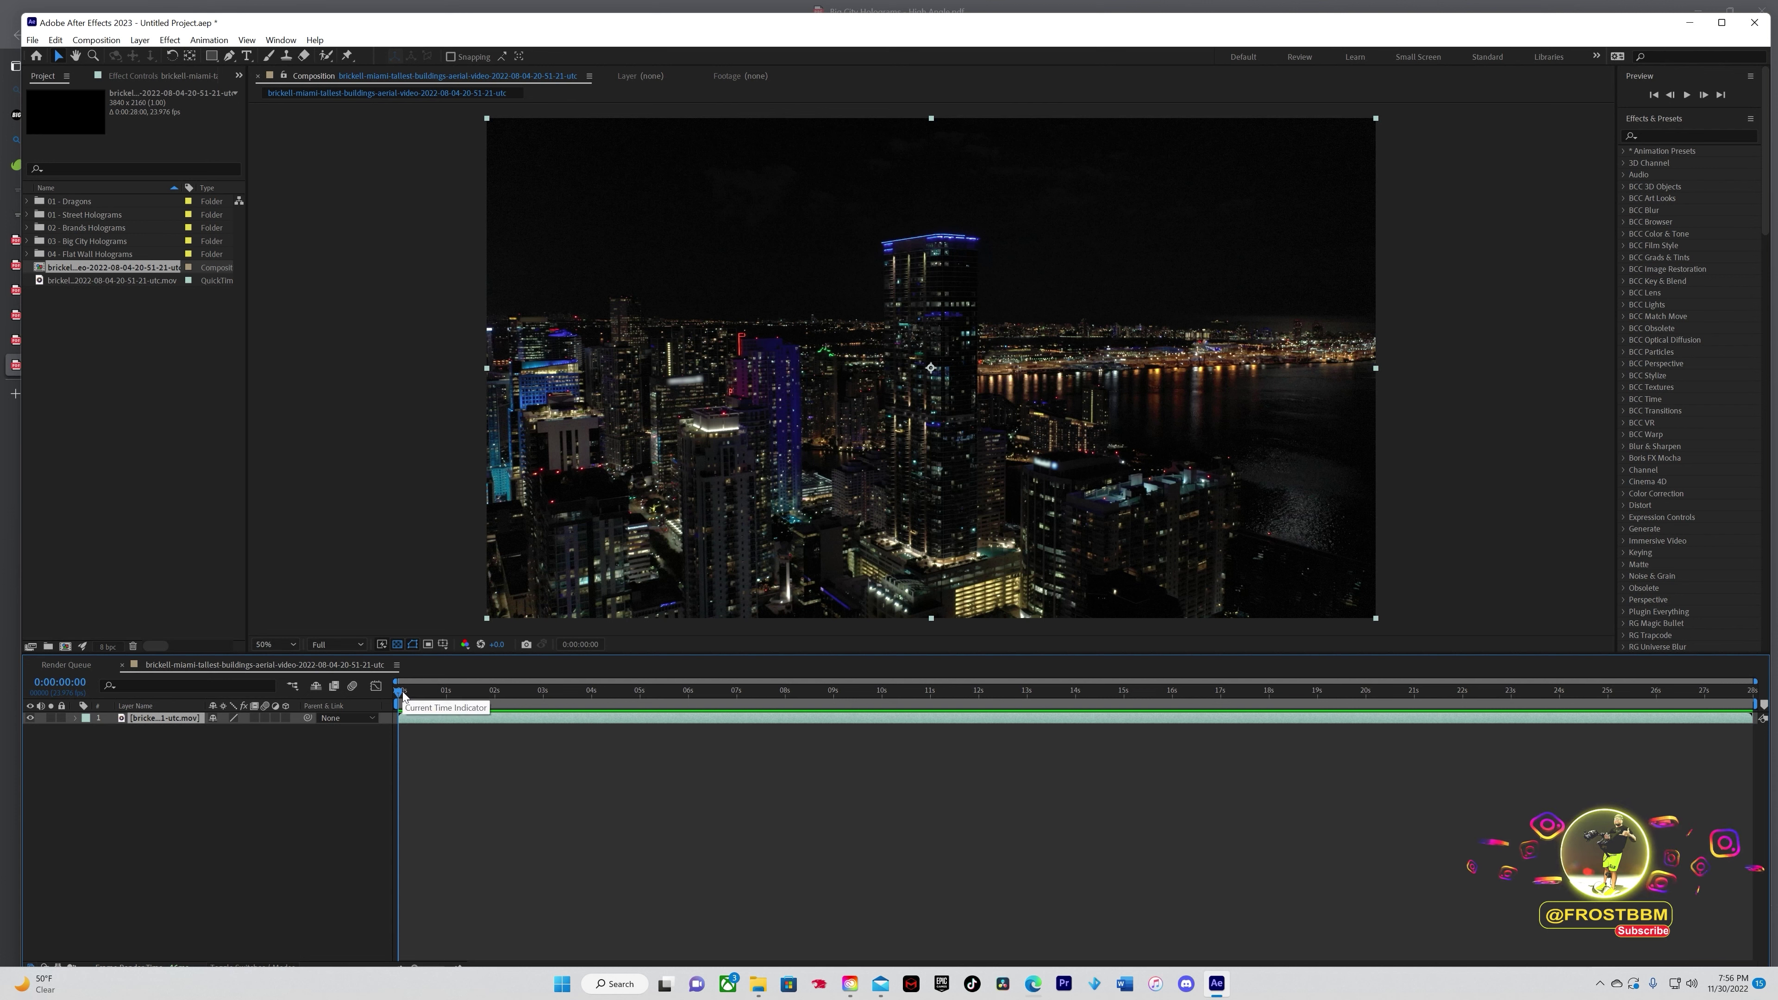
left_click(427, 690)
key("space")
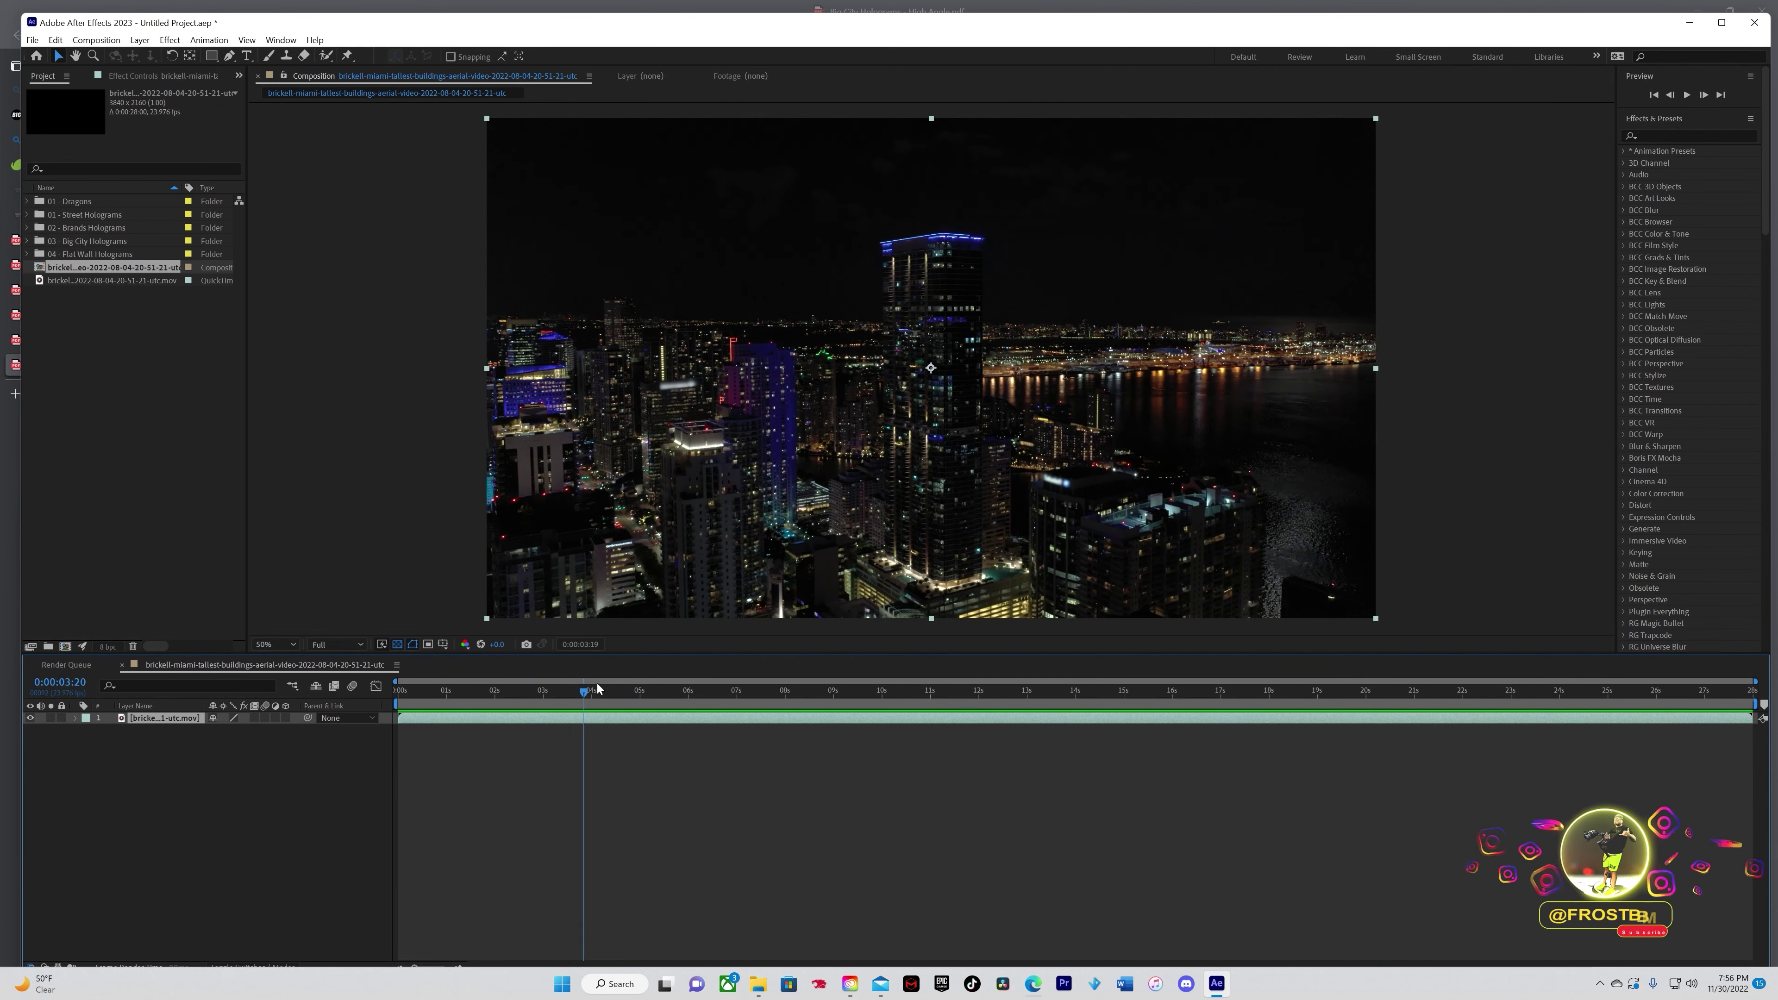
Step: Apply the Mocha Pro effect to the aerial footage layer and launch its tracking interface
key("ctrl+space")
type("mocha")
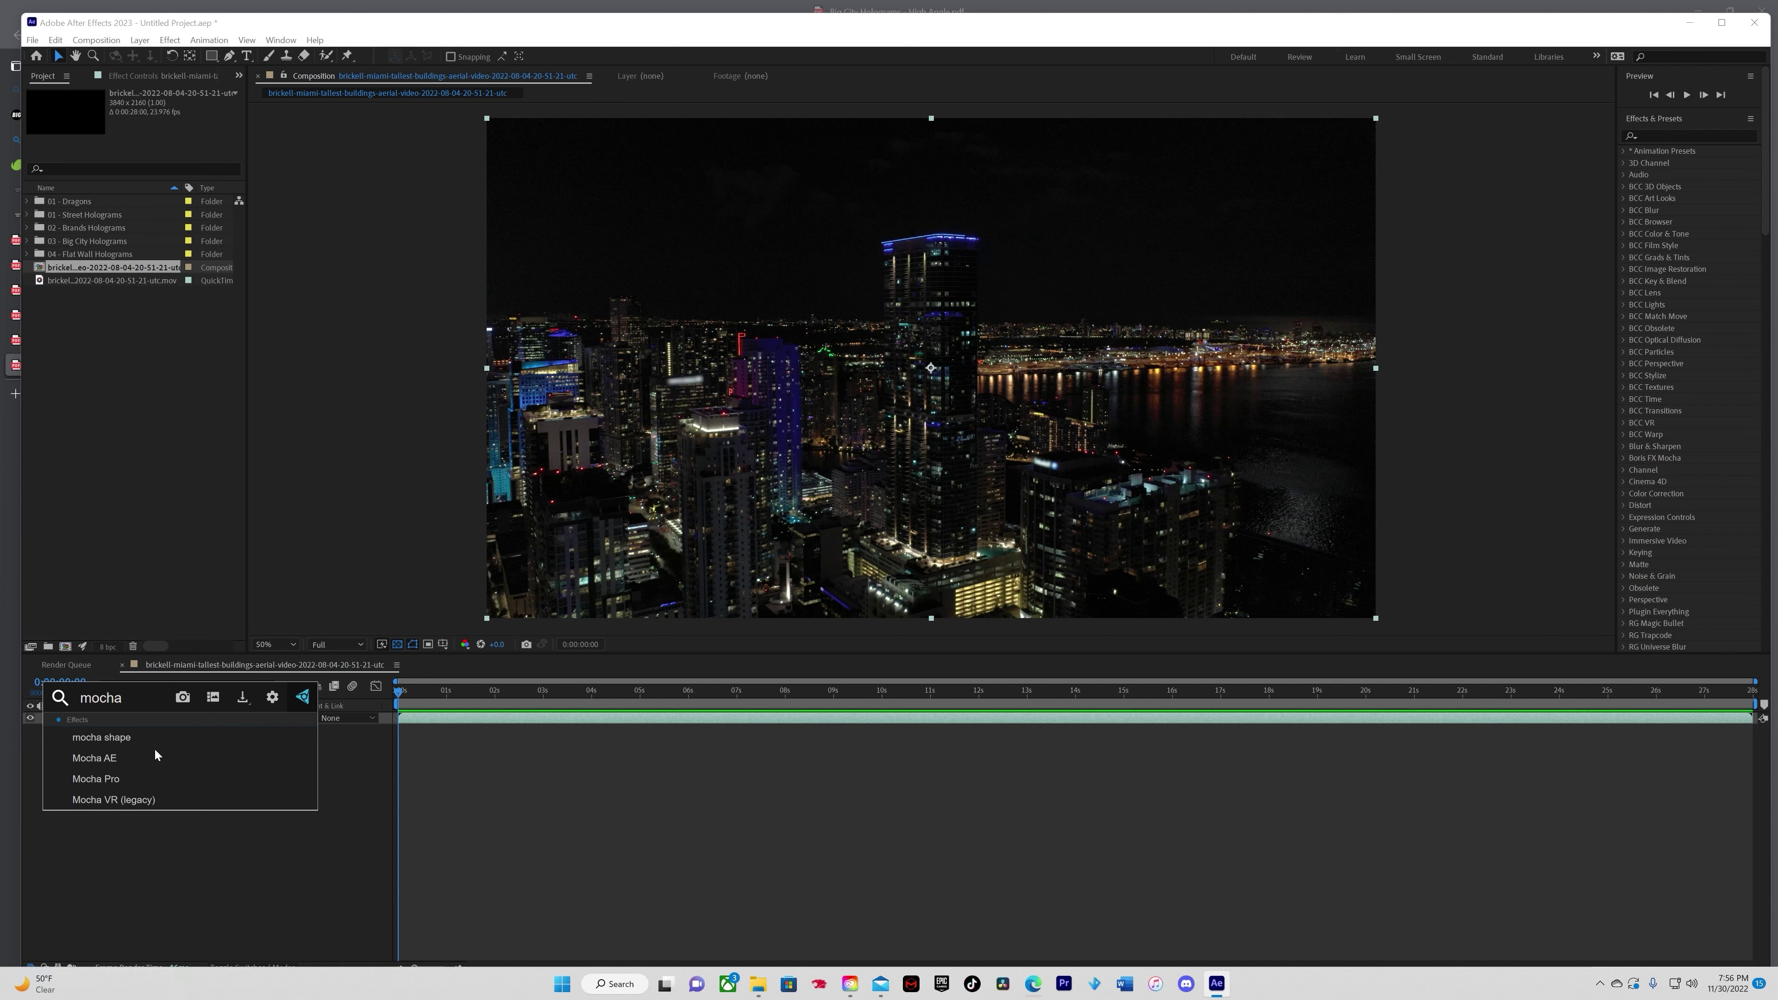
left_click(108, 779)
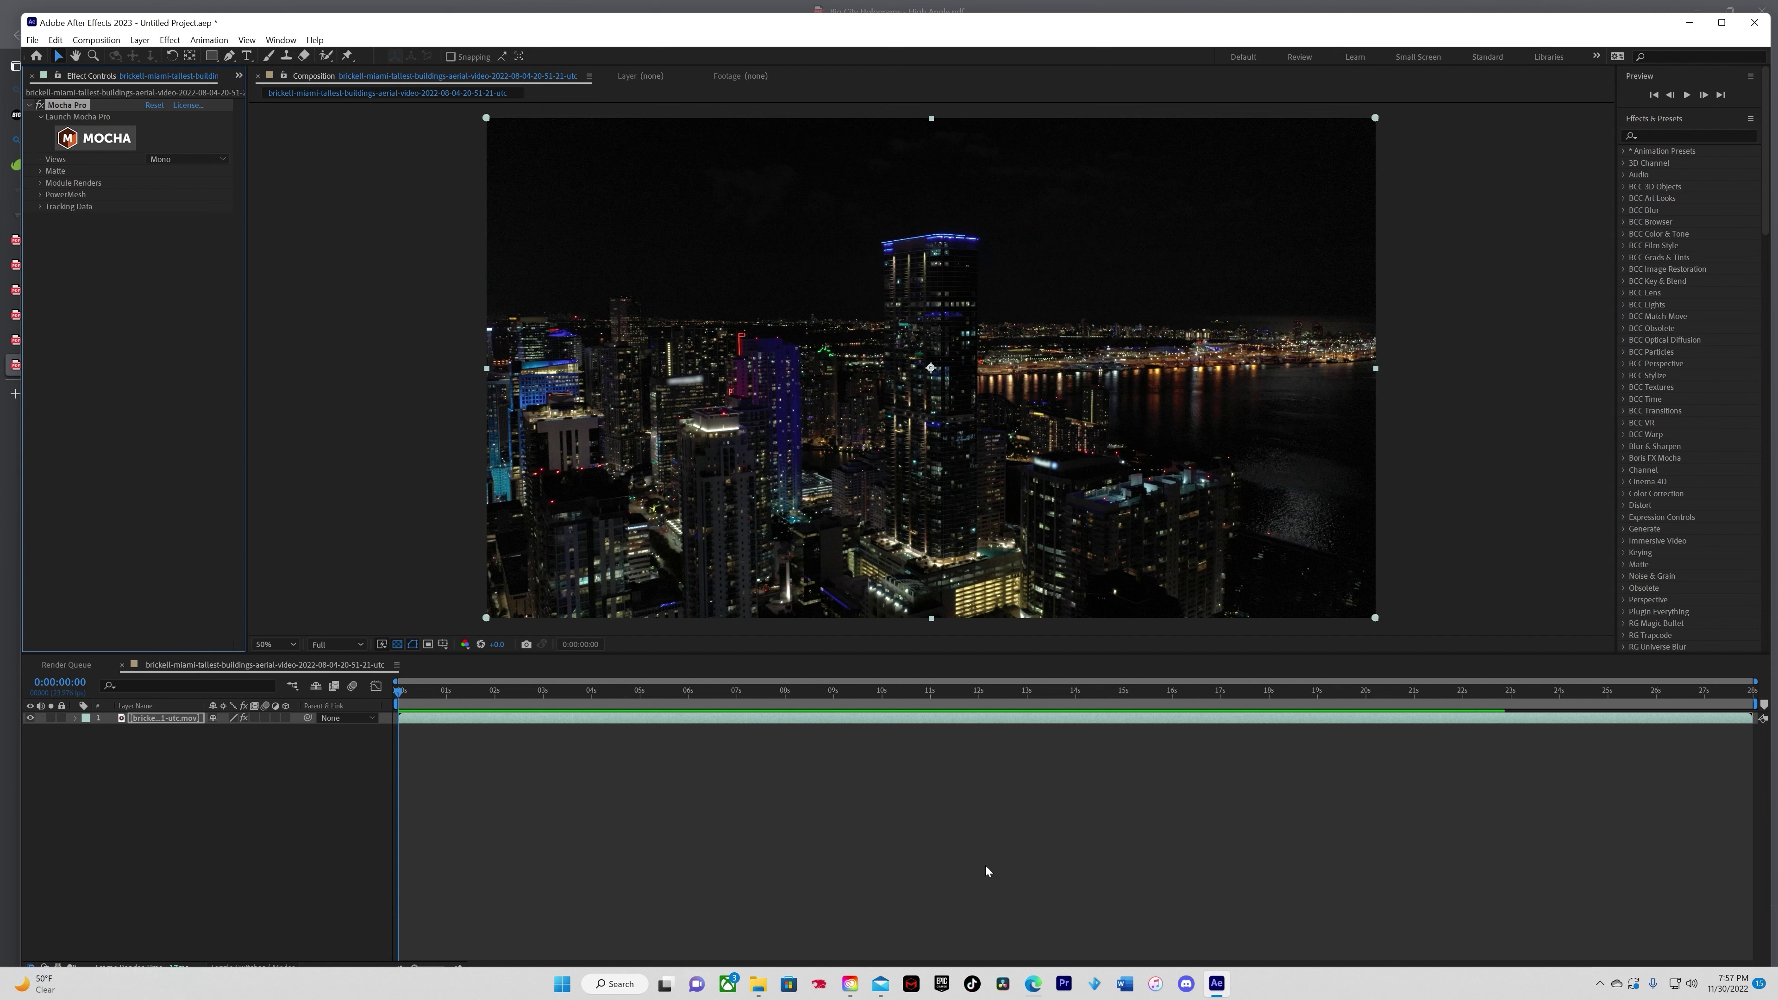
scroll(1715, 420, "down", 10)
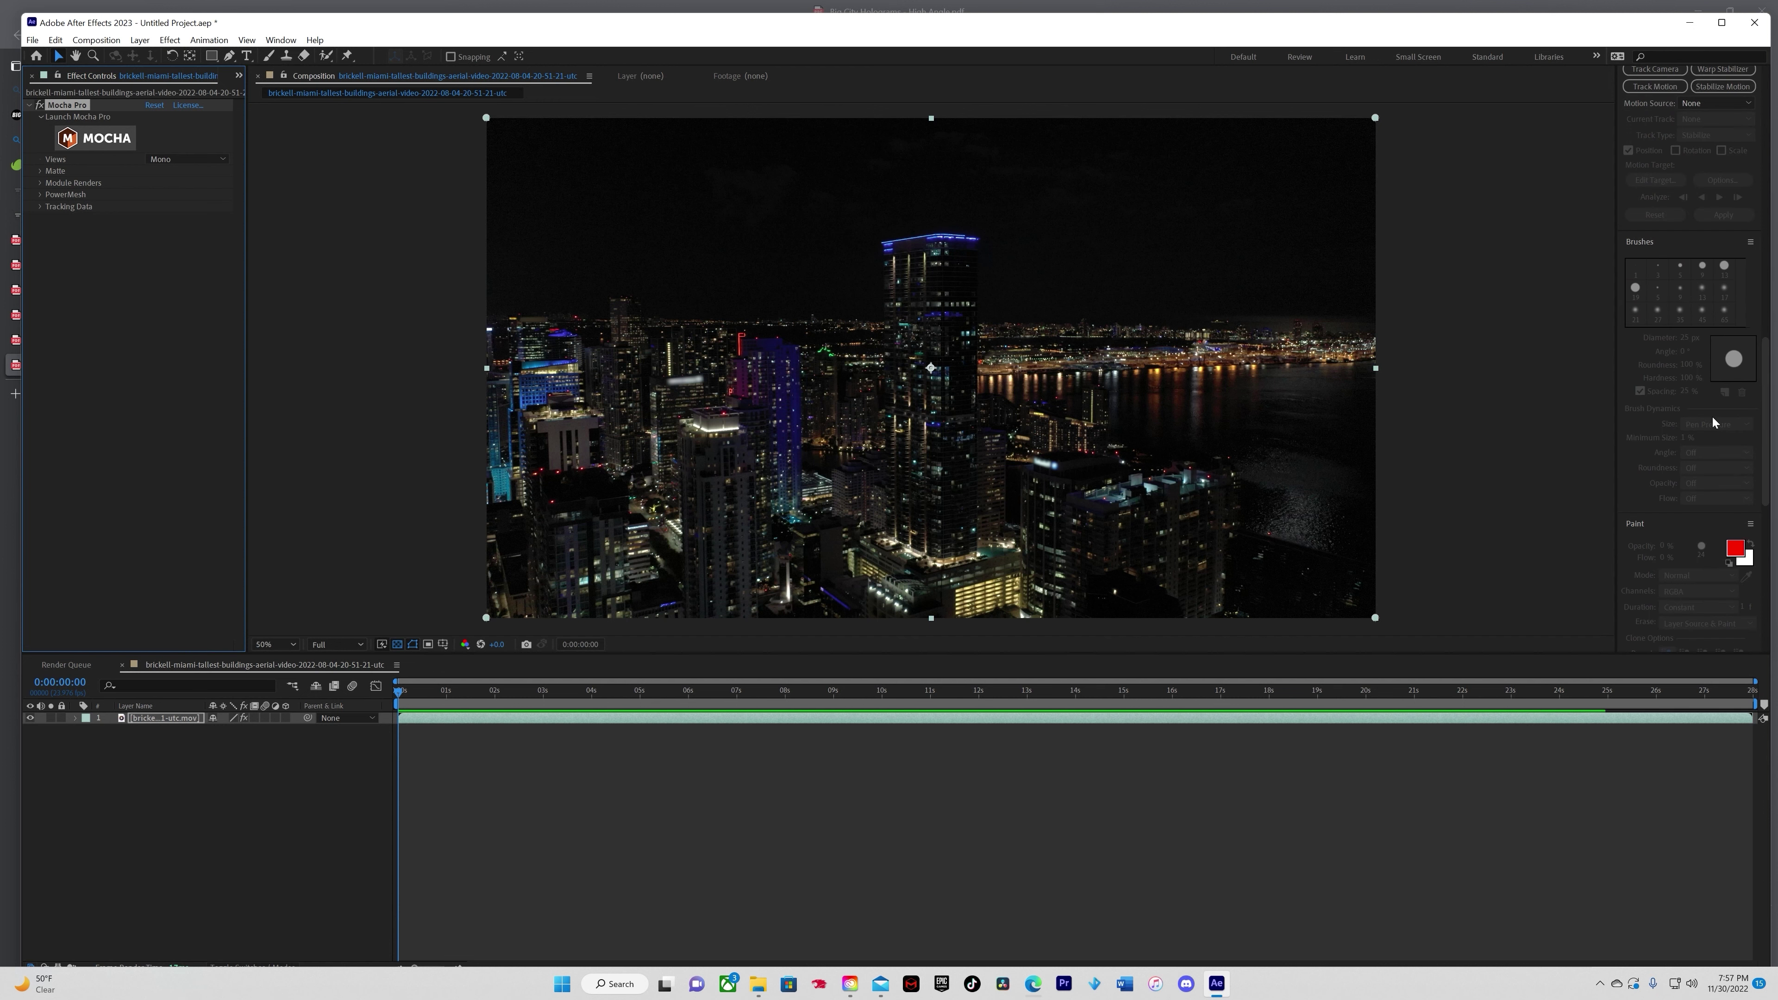
scroll(1676, 301, "up", 5)
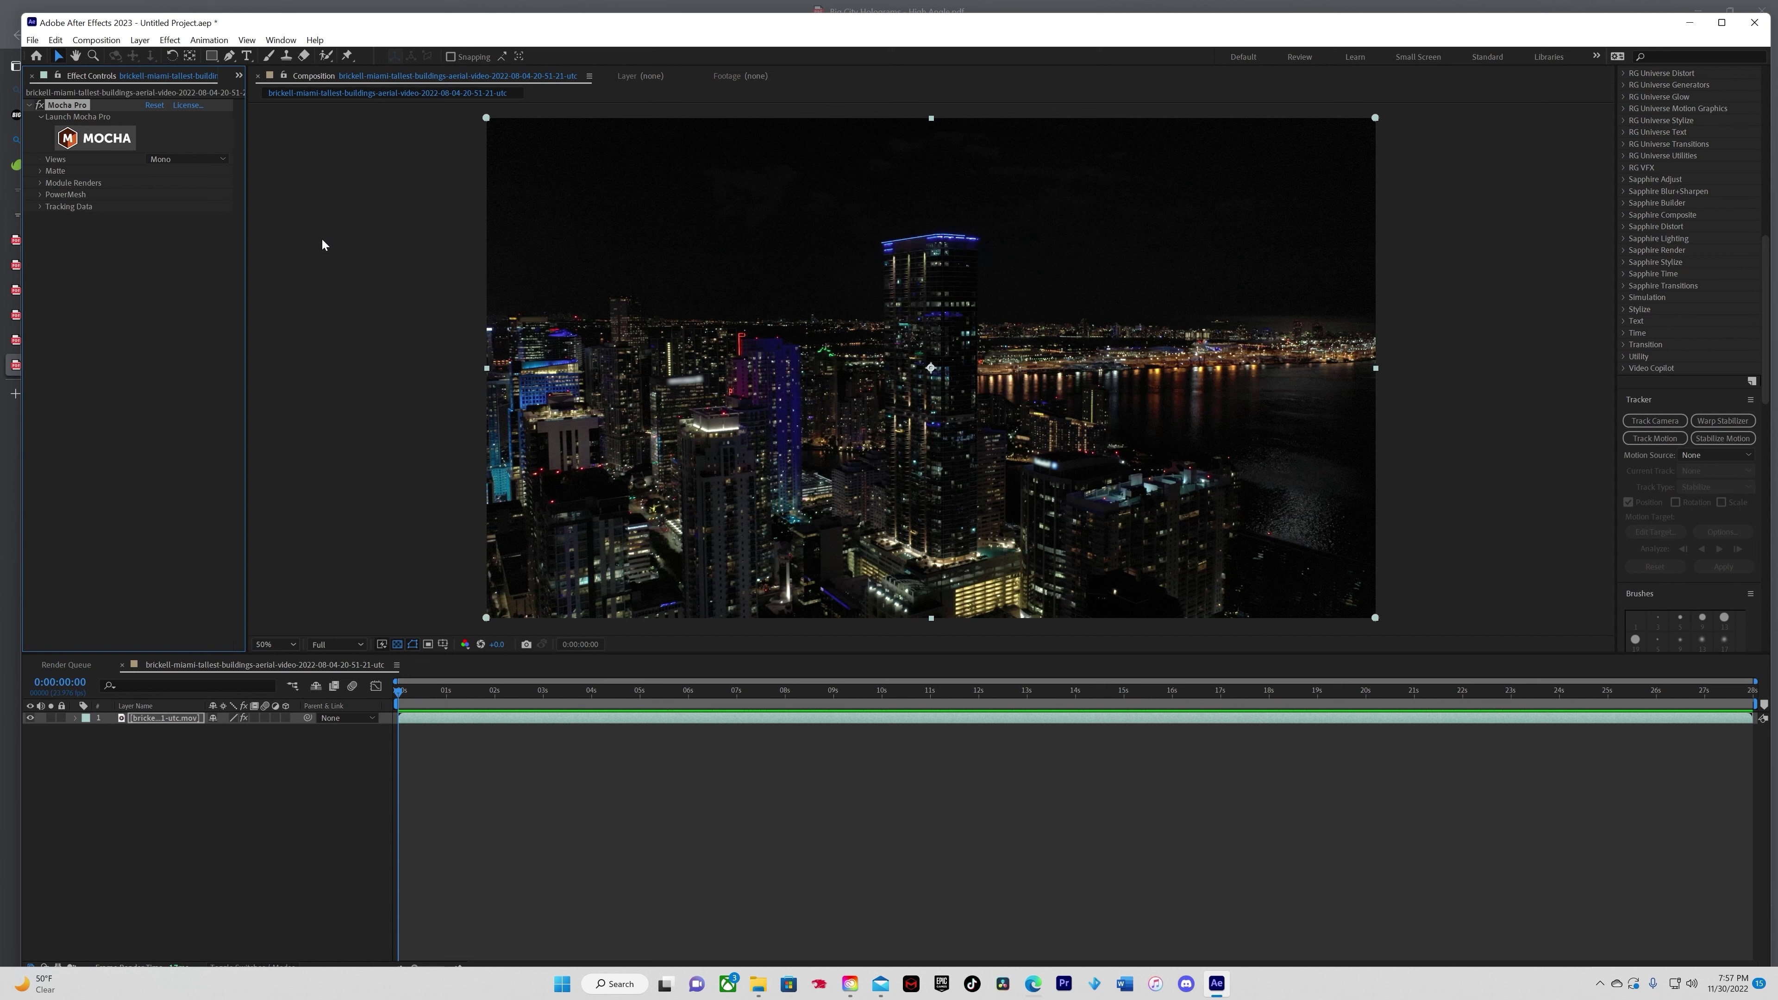
left_click(127, 143)
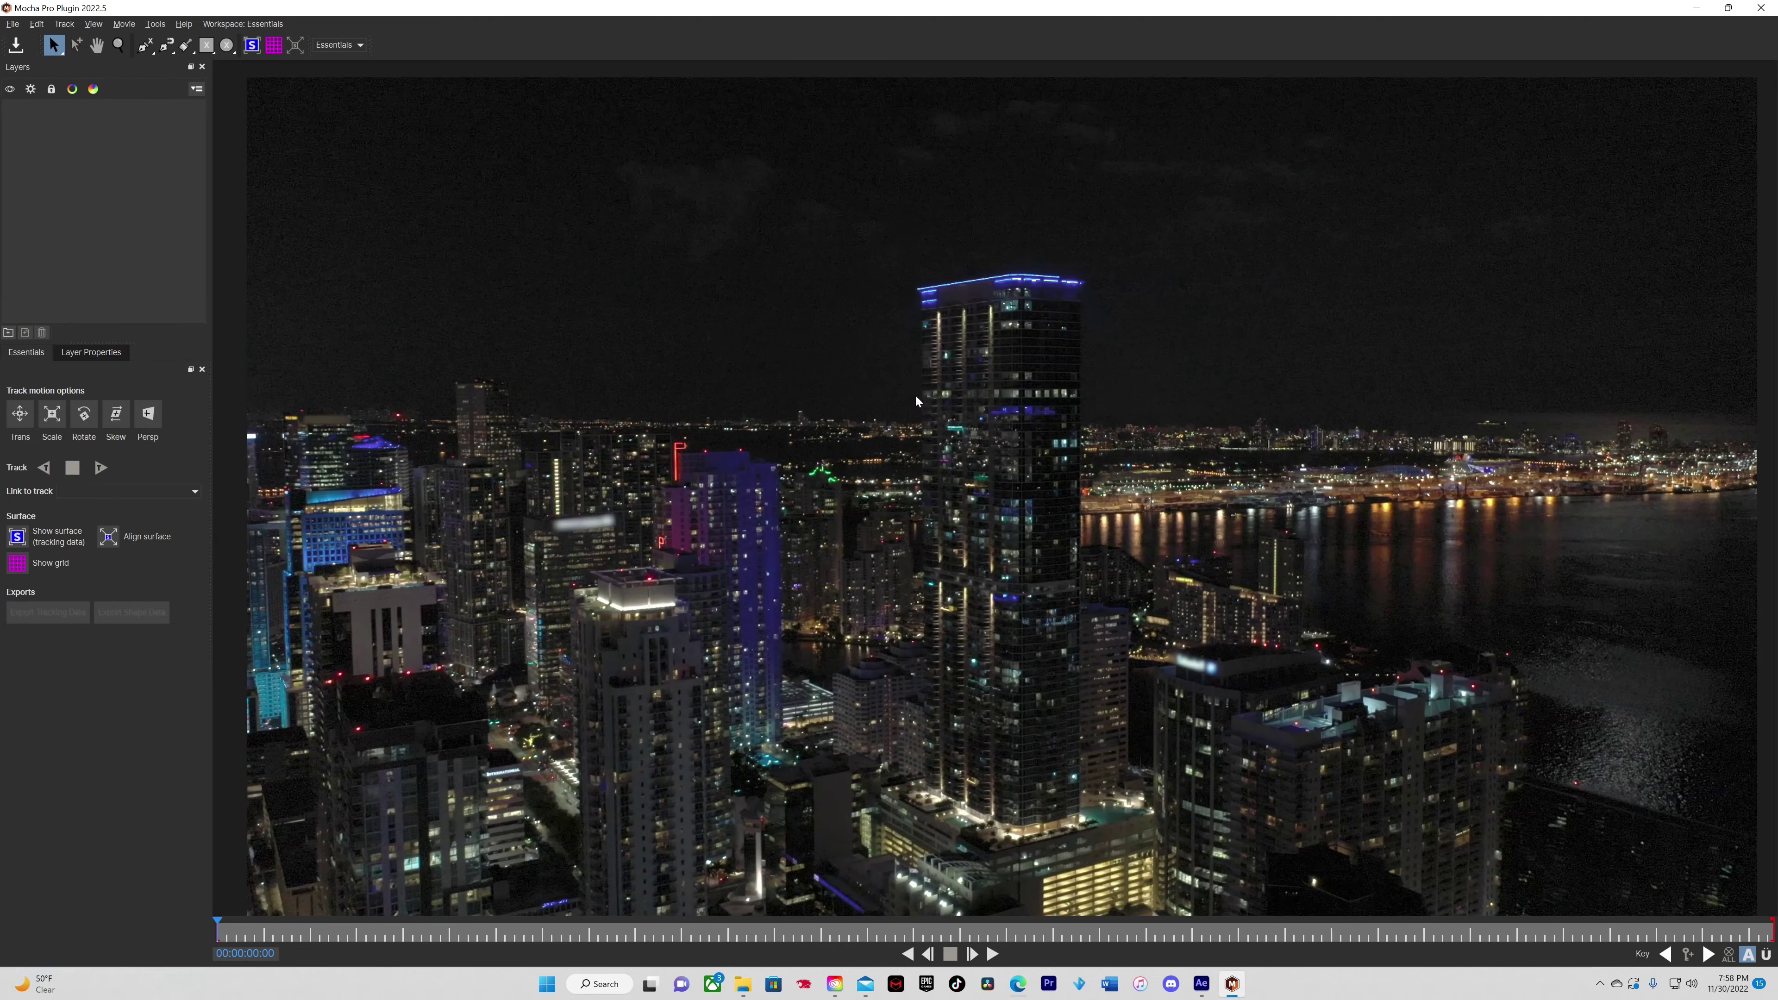
Step: Look over the skyline in the first frame to pick out the buildings suitable for tracking
key("x")
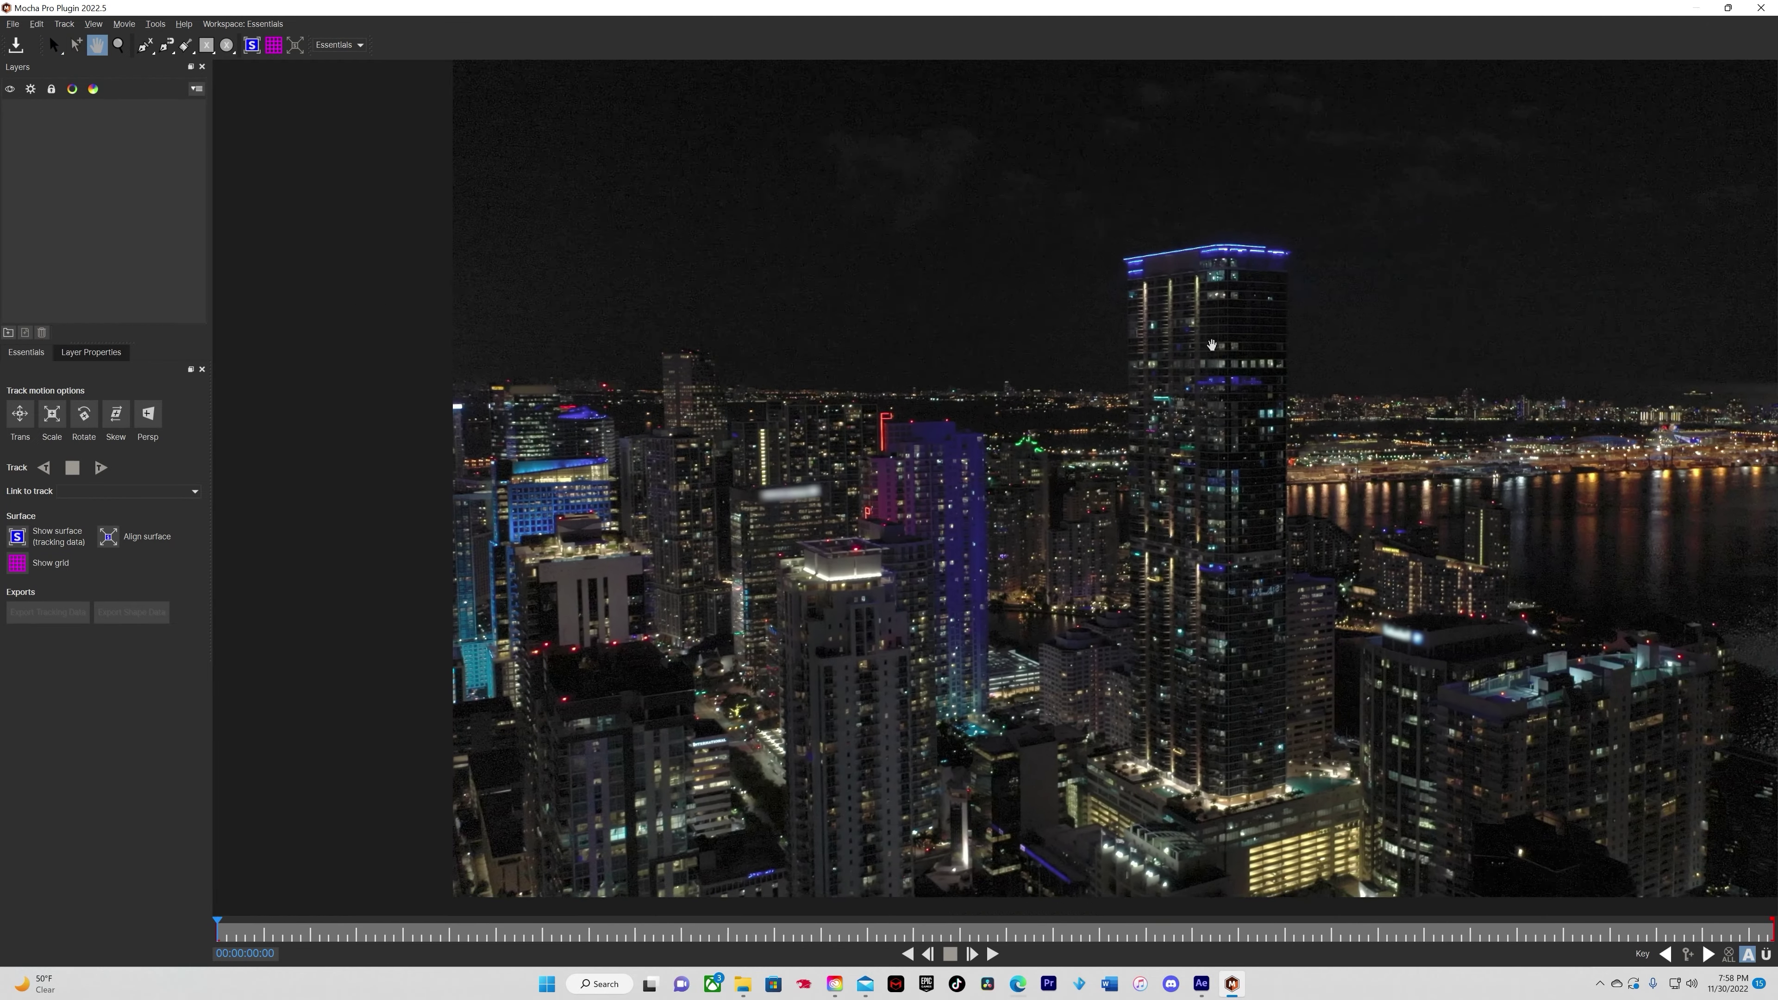
key("s")
scroll(810, 384, "up", 5)
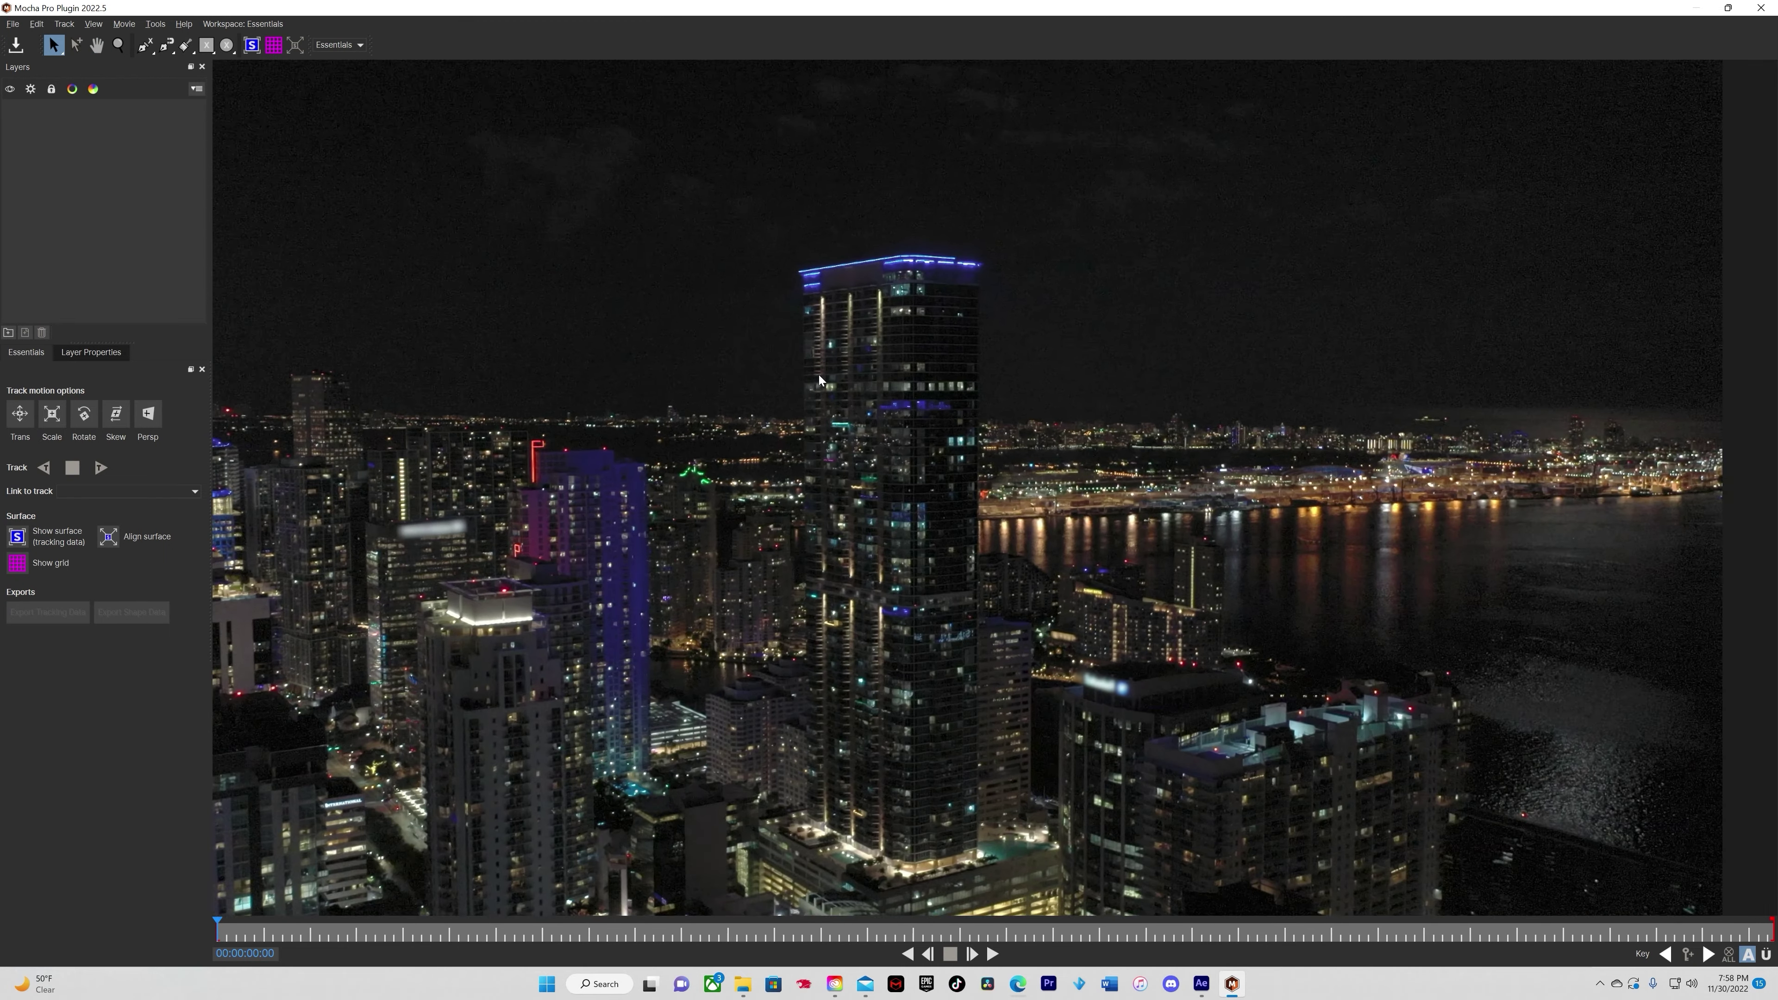
key("x")
left_click_drag(931, 479, 1019, 367)
scroll(1018, 367, "down", 5)
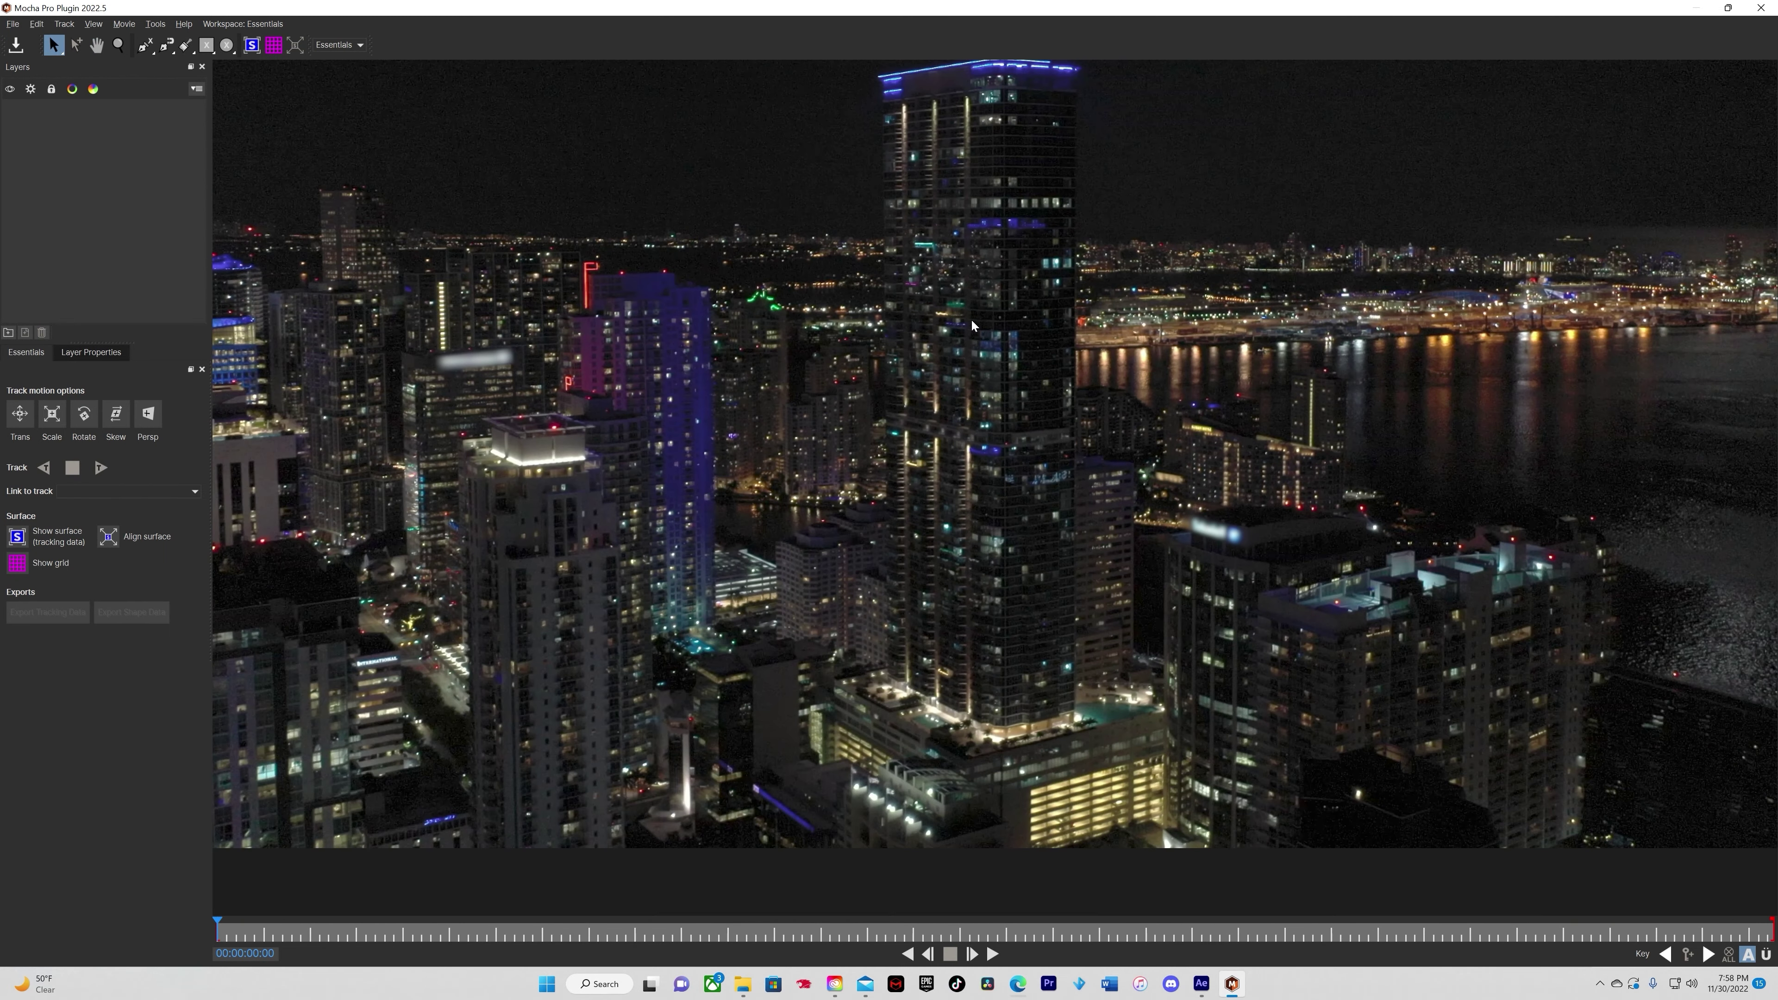
key("s")
key("x")
left_click_drag(1020, 337, 1072, 424)
key("s")
key("x")
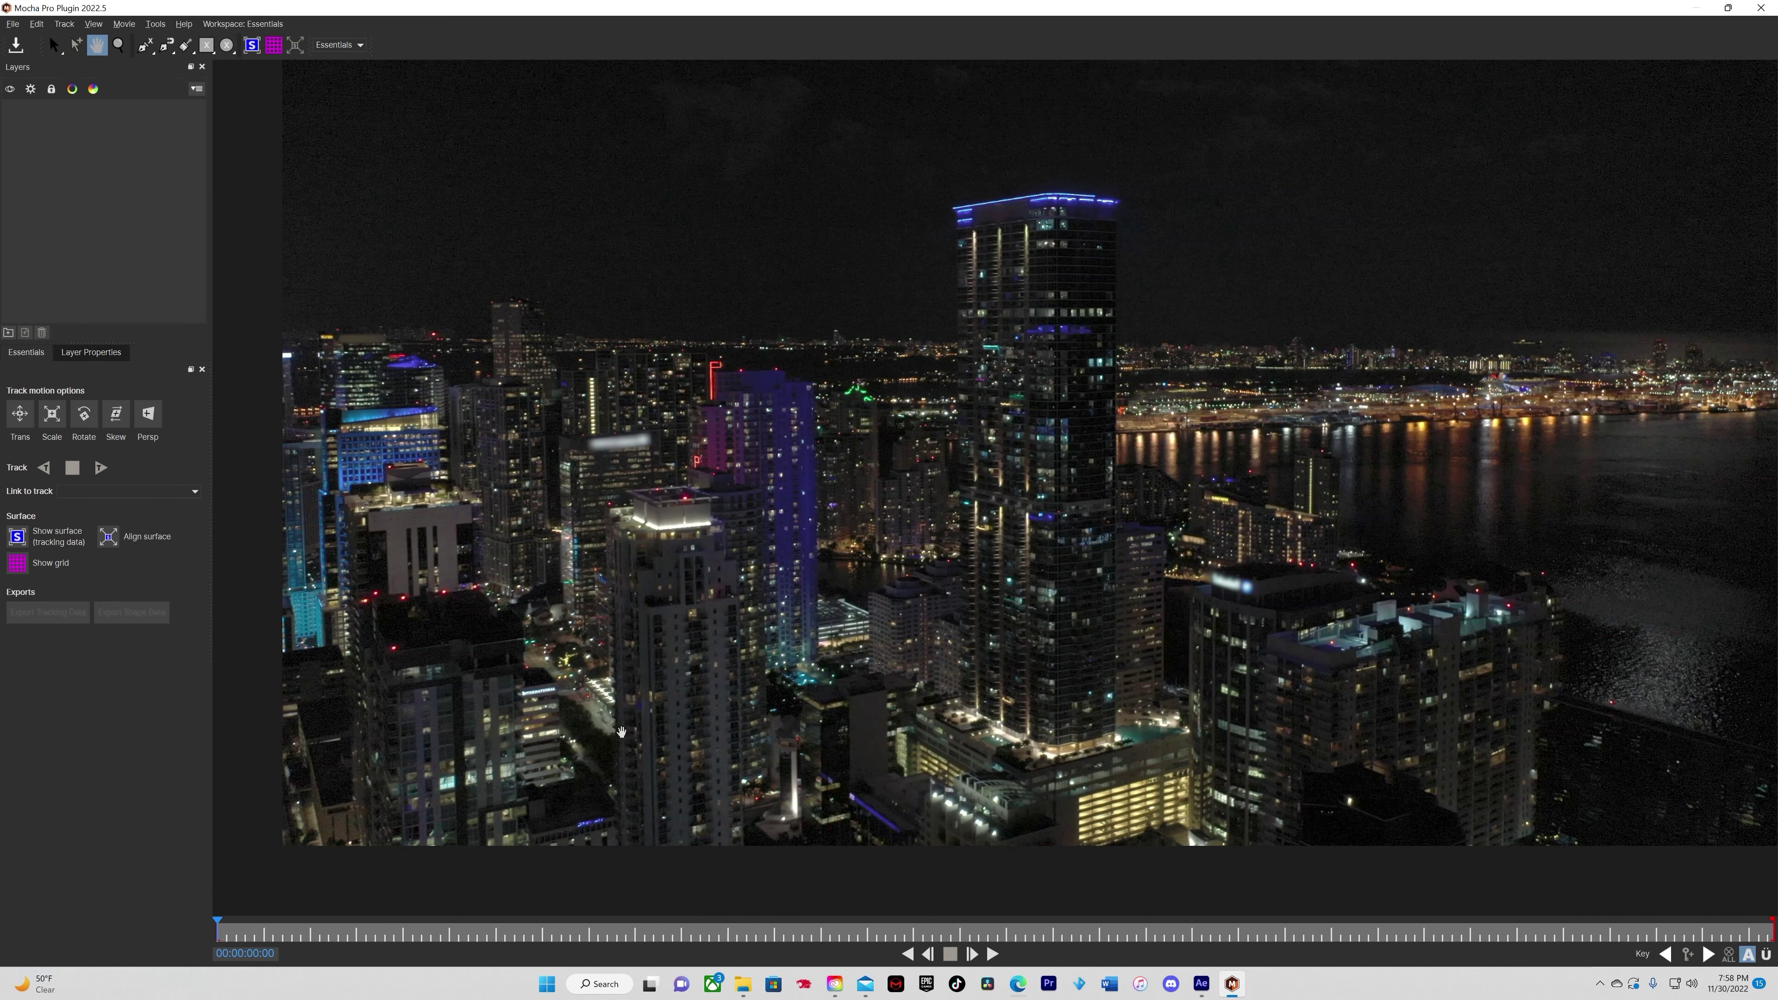
scroll(619, 731, "up", 1)
key("s")
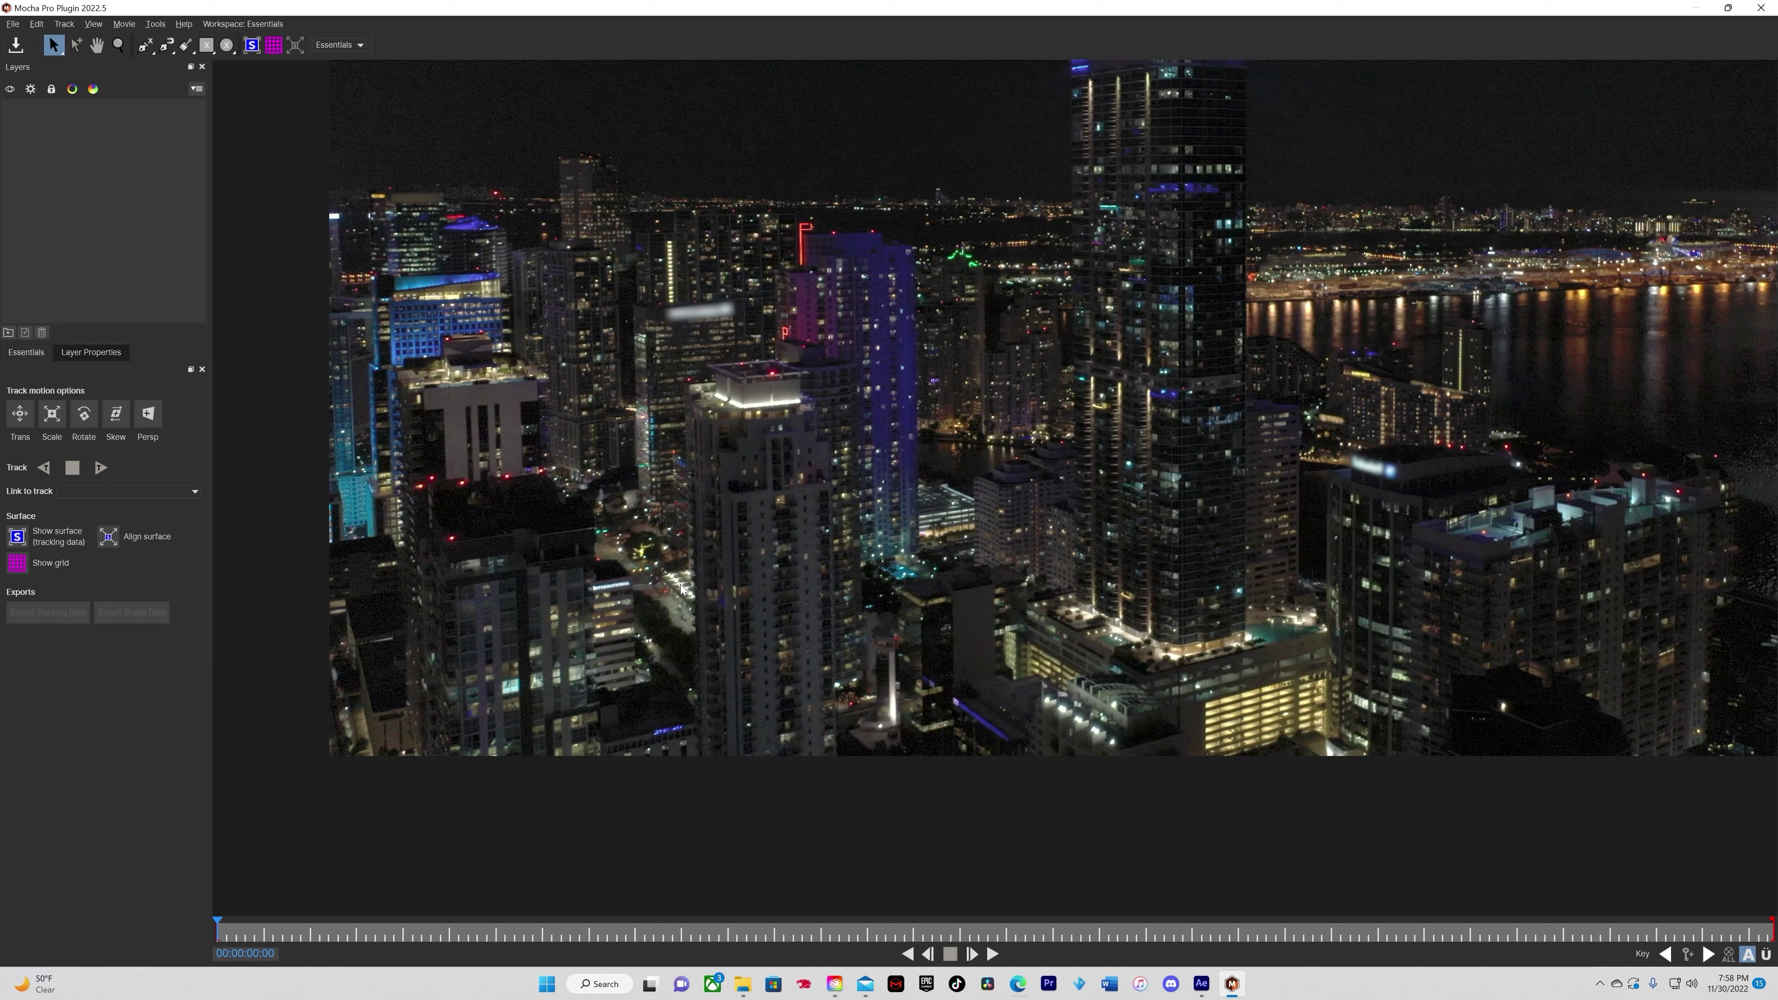
Step: Draw a closed spline around the dark-roofed building in the lower-left foreground of the footage at the first frame
left_click(145, 45)
left_click(411, 751)
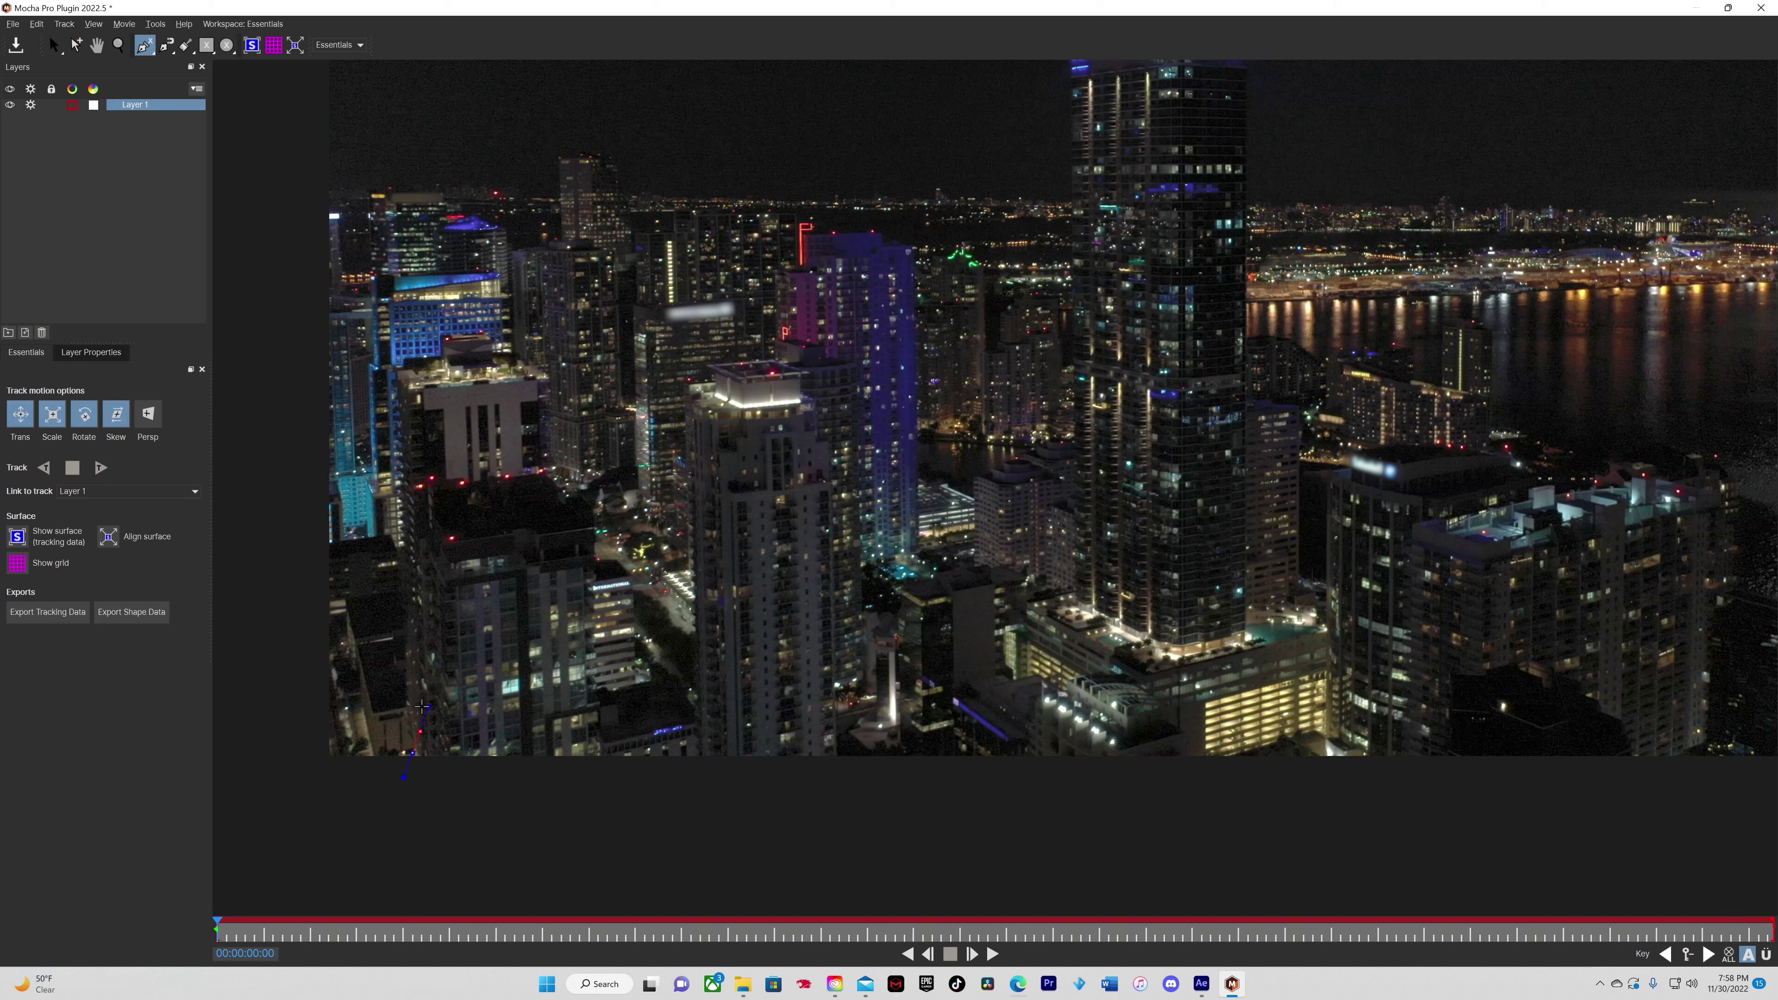
left_click(420, 587)
left_click(417, 522)
left_click(435, 493)
left_click(461, 479)
left_click(506, 469)
left_click(545, 469)
left_click(567, 486)
left_click(583, 510)
left_click(596, 545)
left_click(596, 589)
left_click(592, 675)
right_click(425, 755)
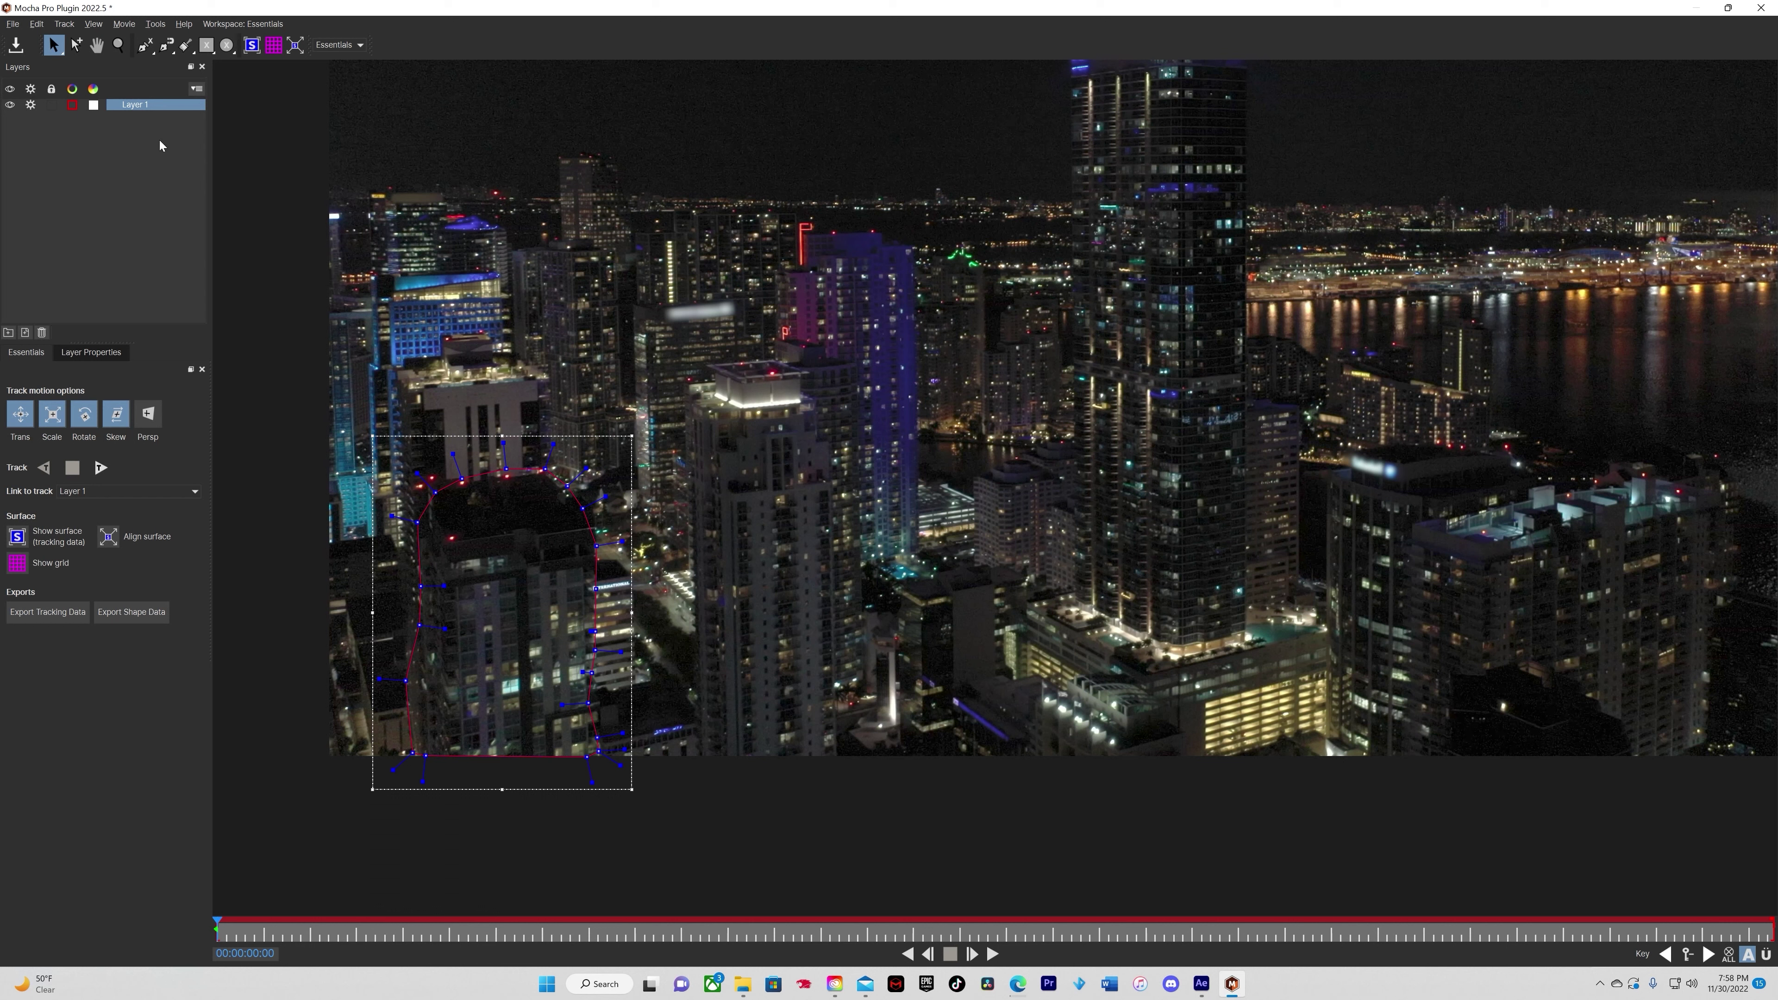
Step: Rename the new spline layer as building 1
double_click(153, 110)
type("building 1")
key("Return")
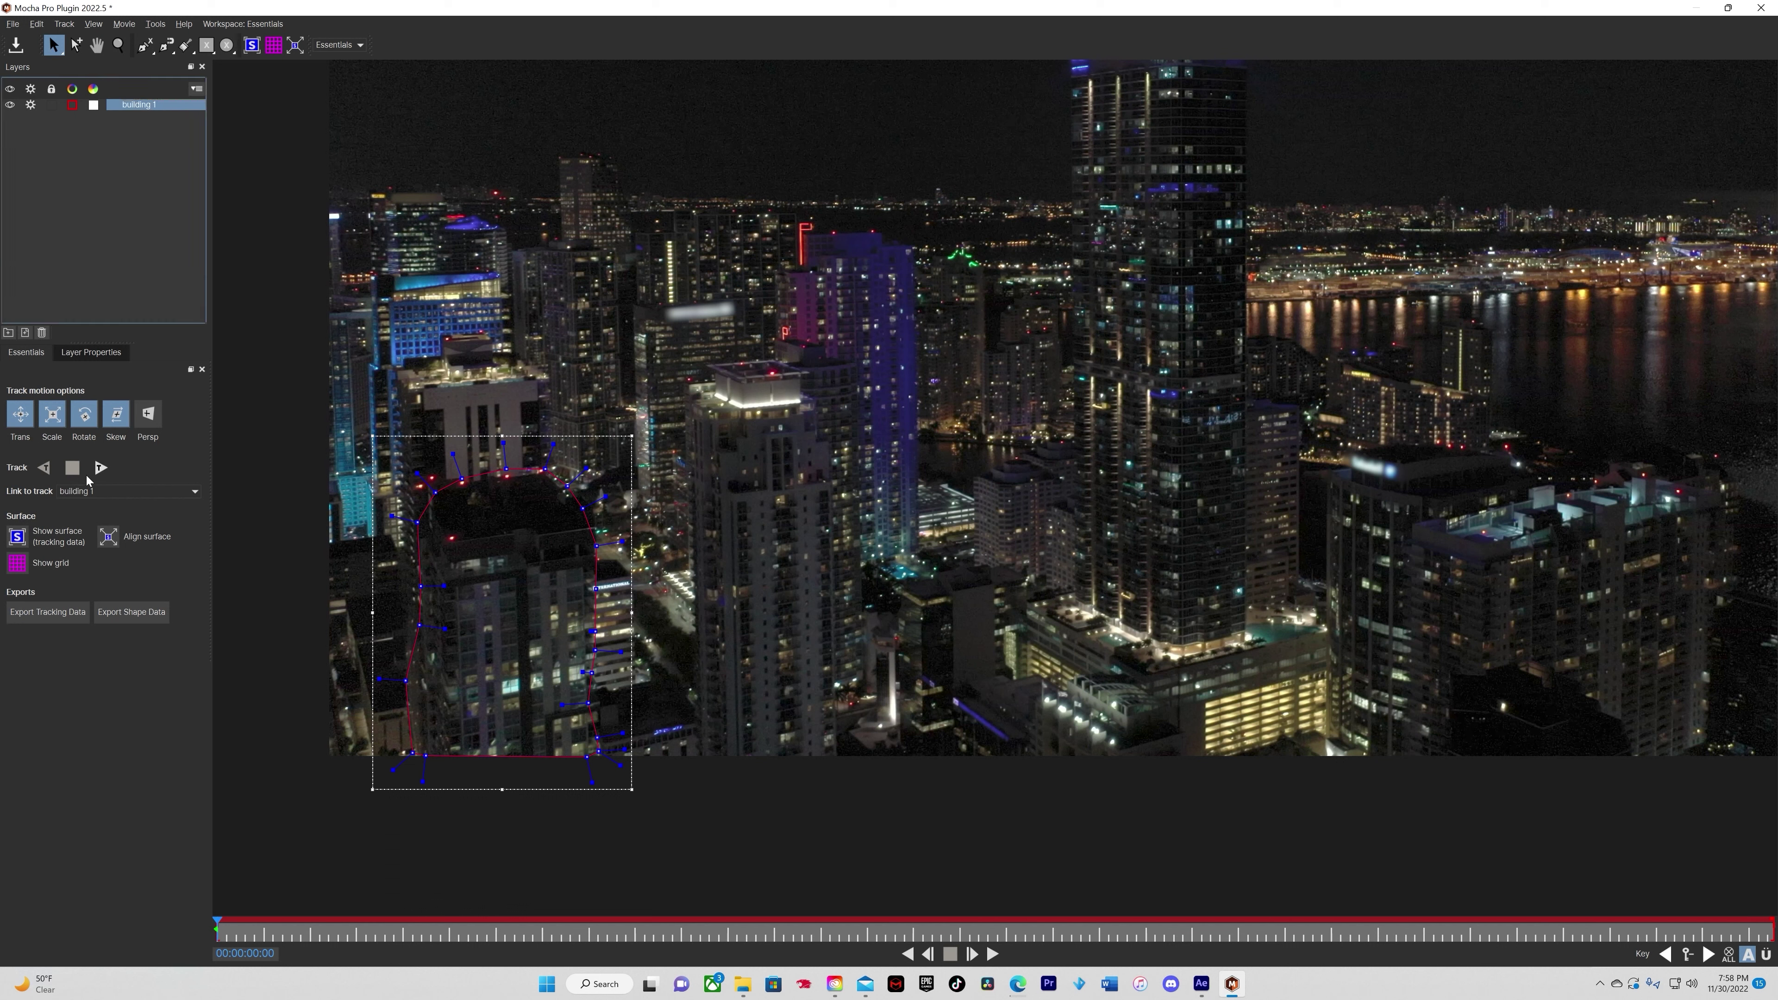
Step: Show the planar surface and grid for building 1 and fit the surface corners to the building's facade
left_click(253, 45)
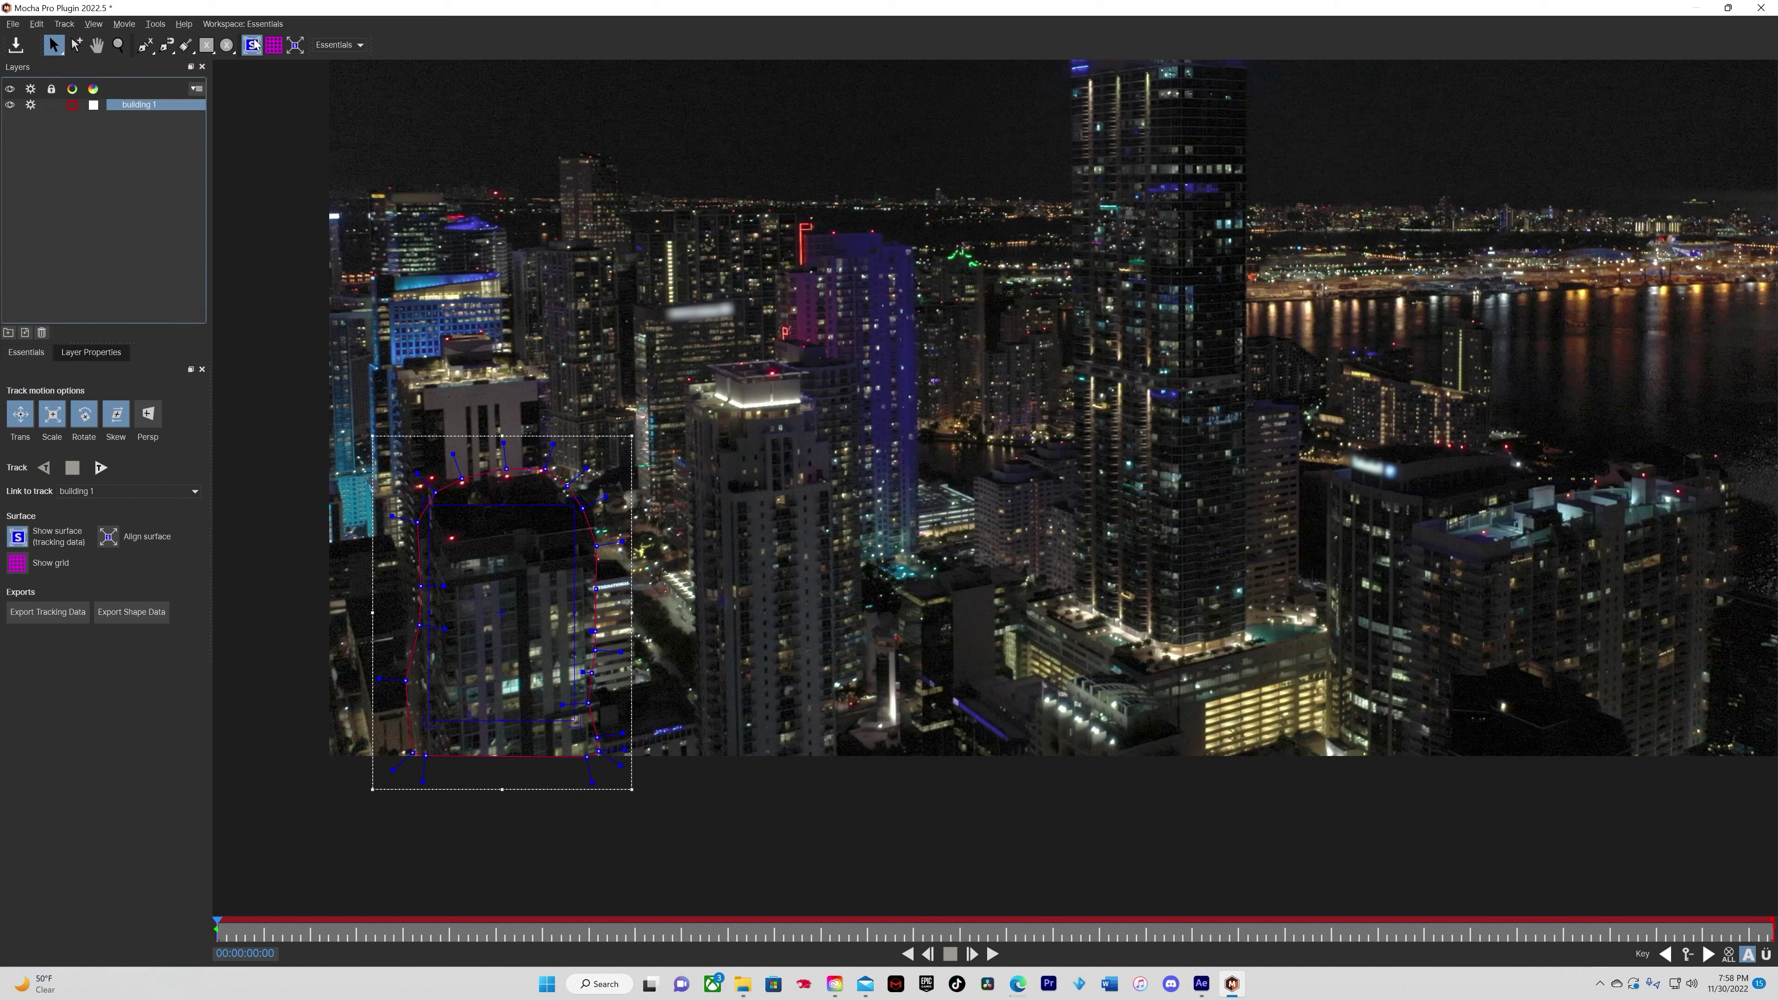
left_click(274, 46)
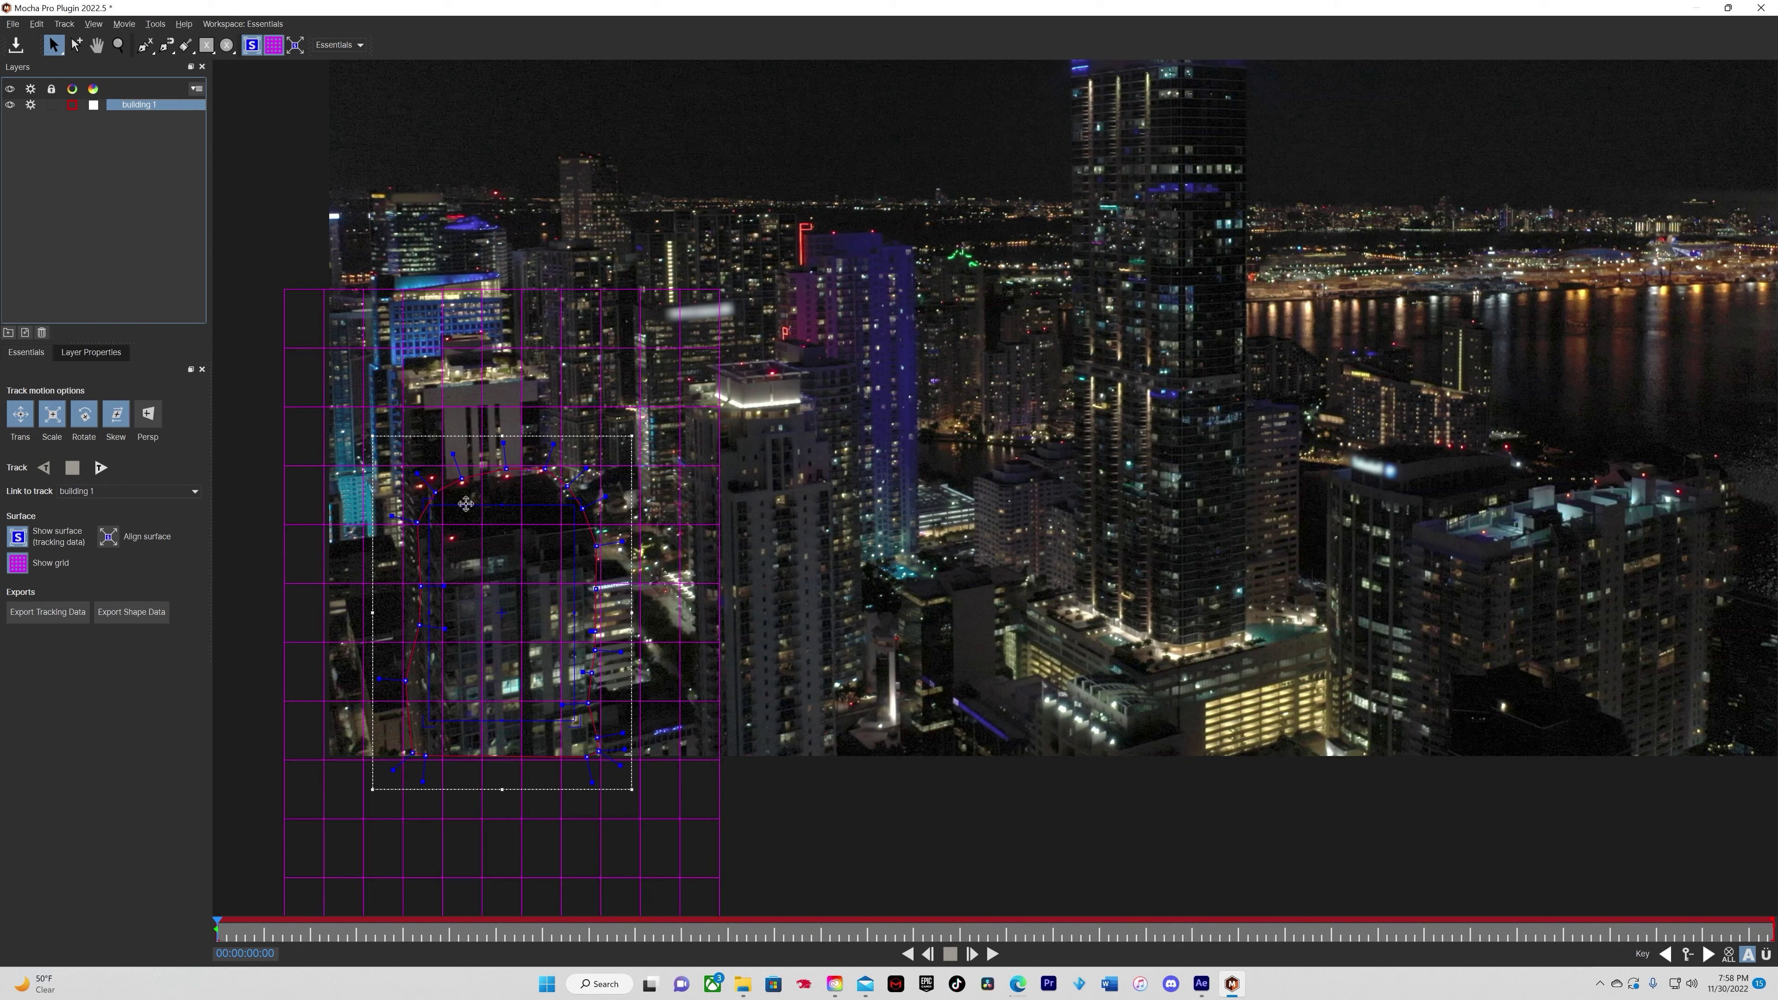
left_click_drag(430, 510, 445, 543)
left_click_drag(576, 510, 586, 526)
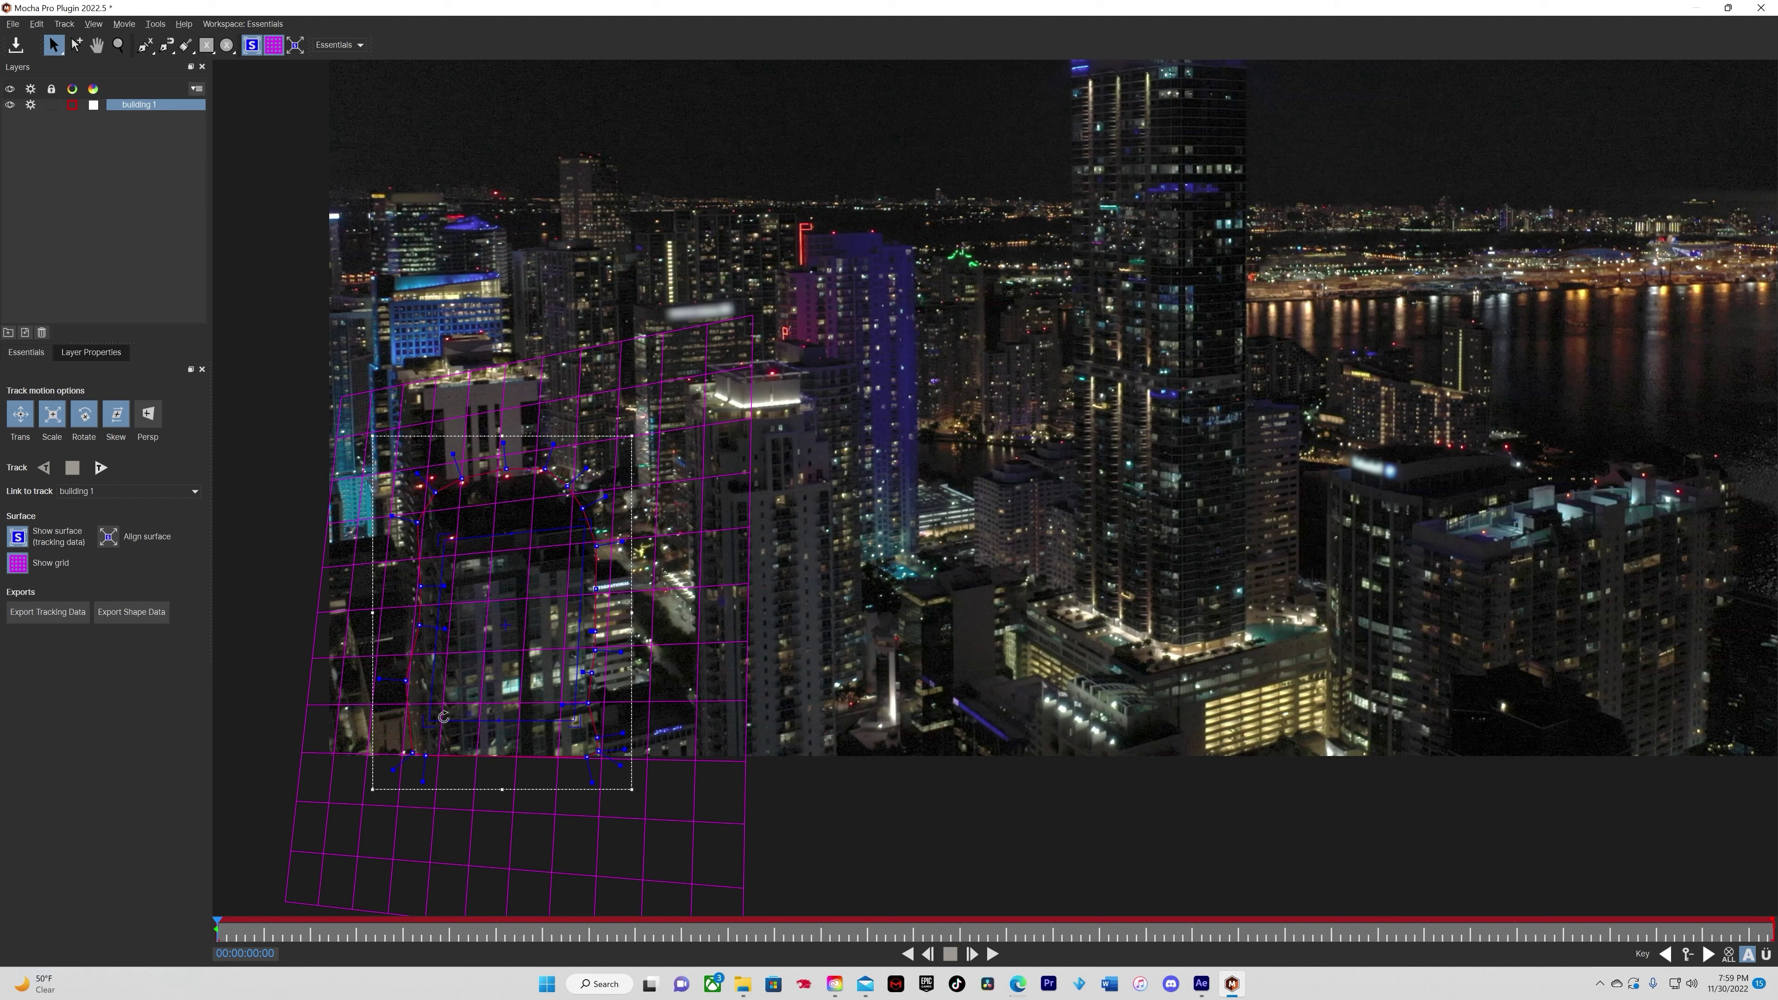
left_click_drag(433, 719, 451, 734)
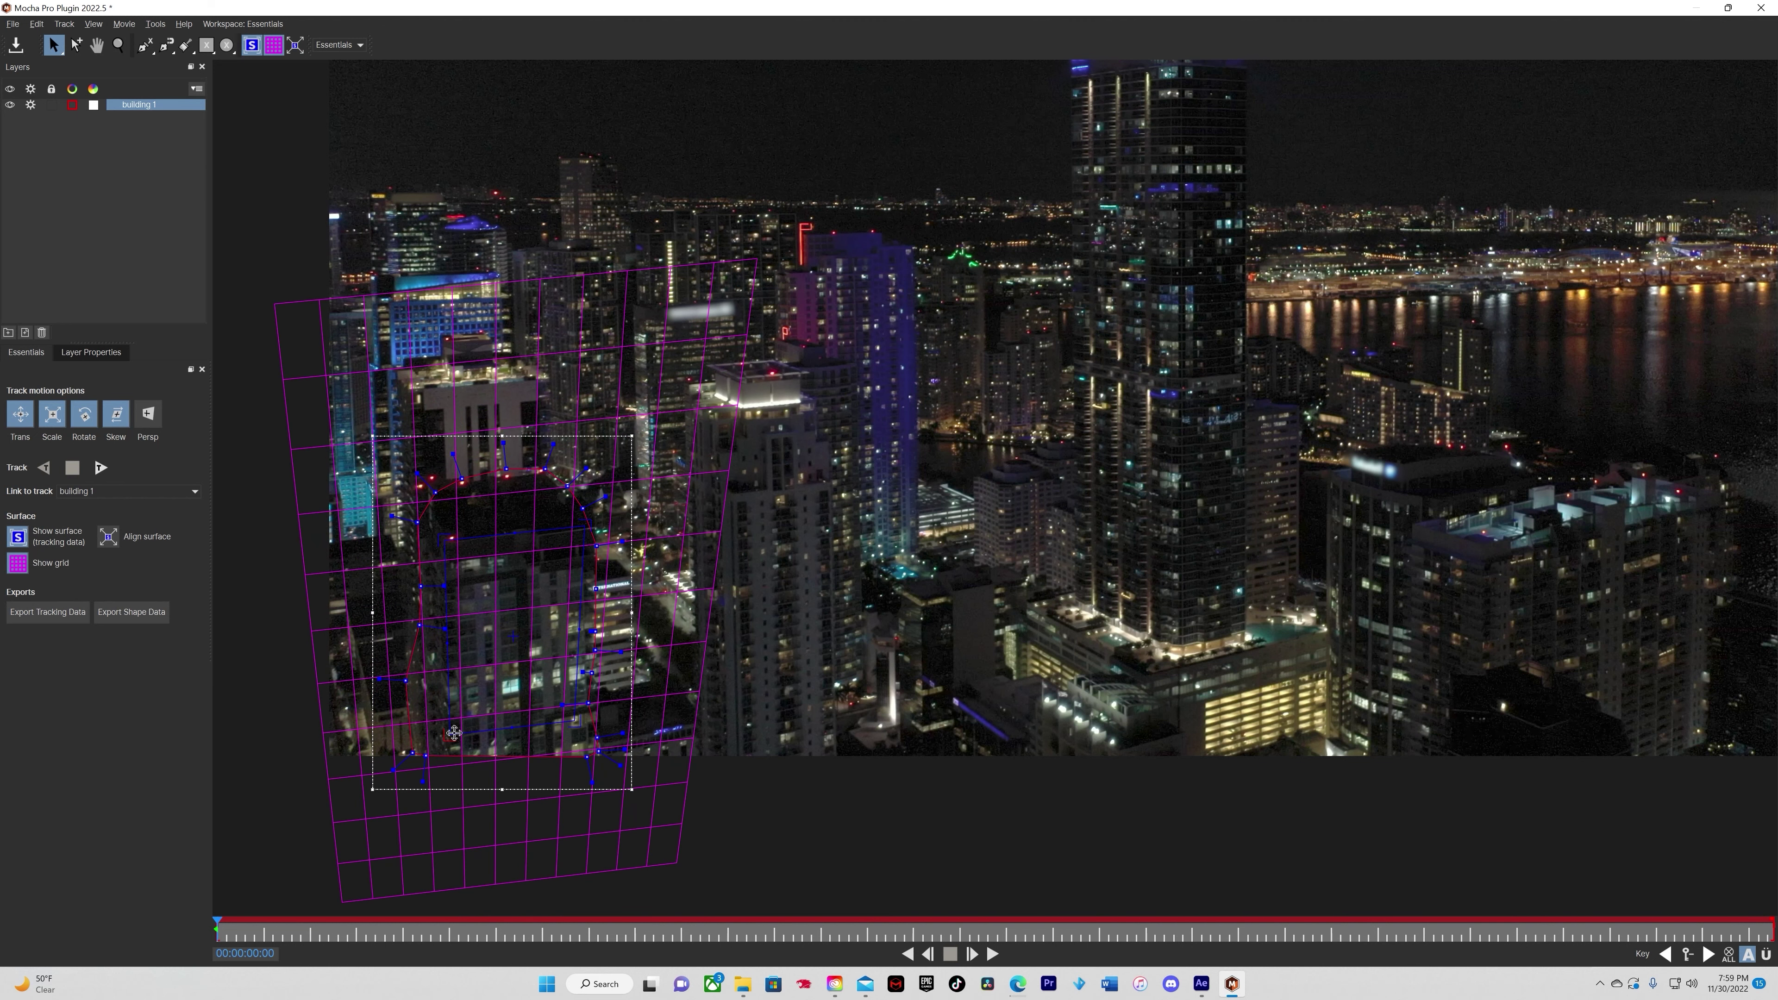
left_click_drag(573, 718, 567, 737)
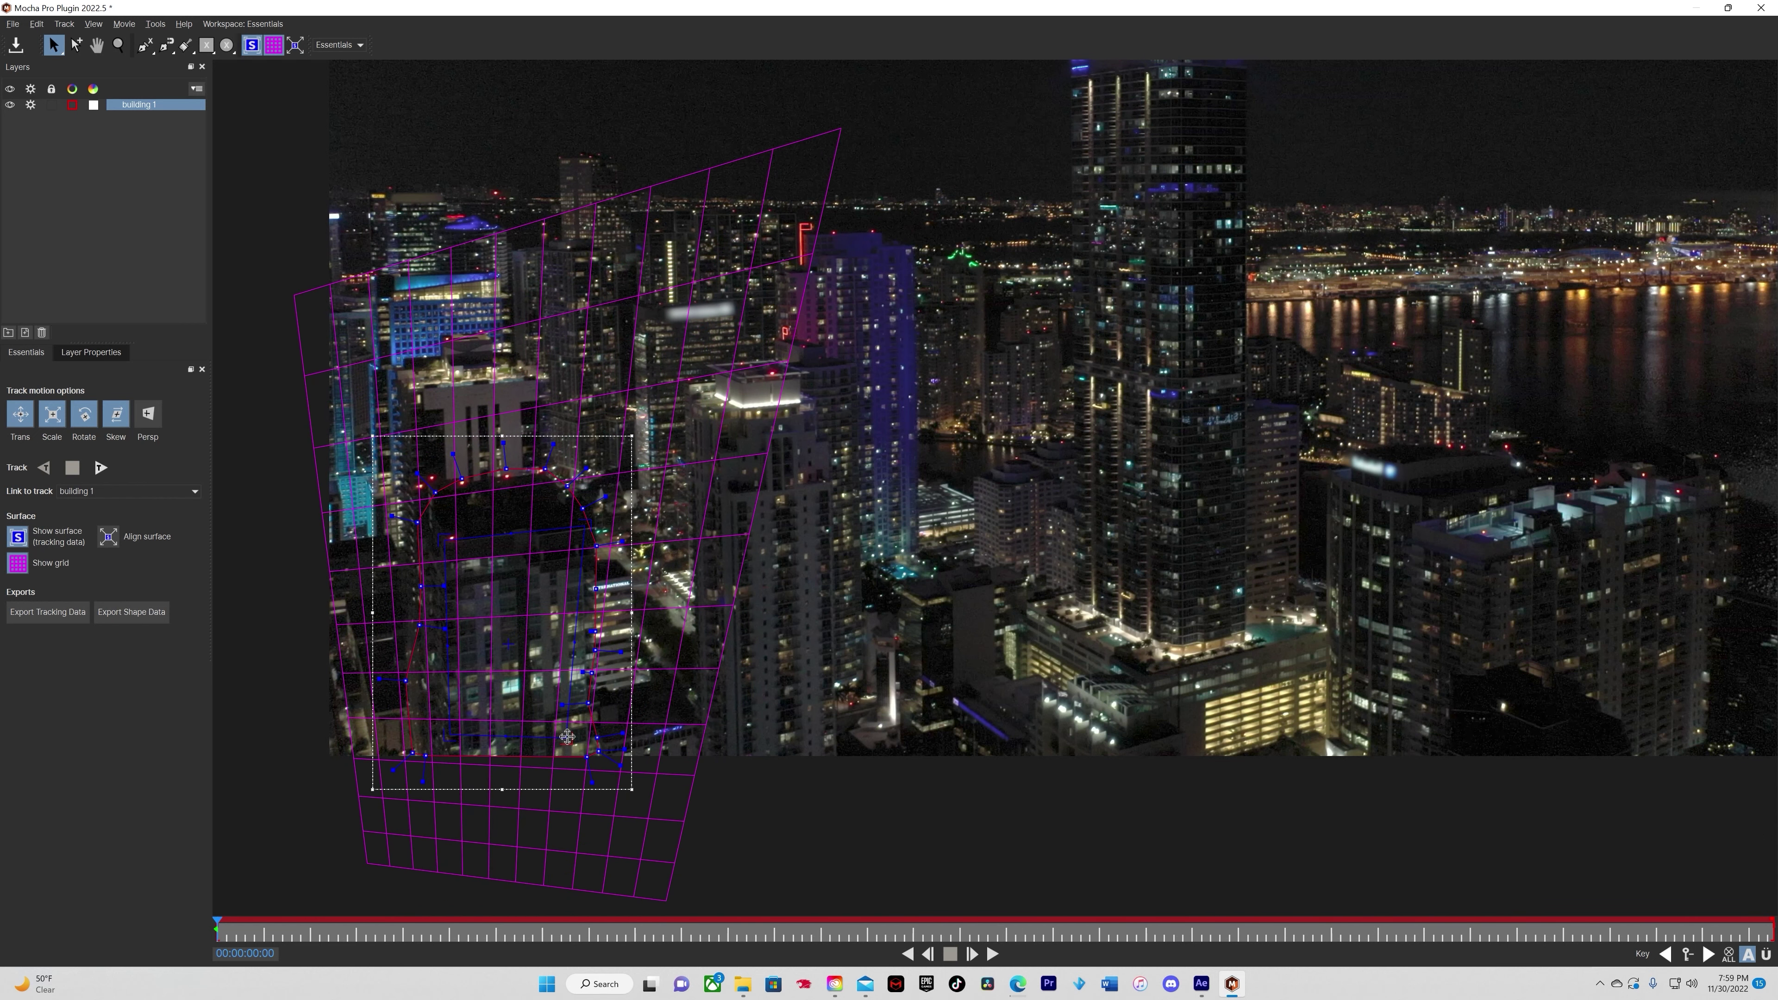
mouse_move(456, 539)
left_mouse_down()
mouse_move(450, 560)
mouse_move(456, 525)
left_mouse_up()
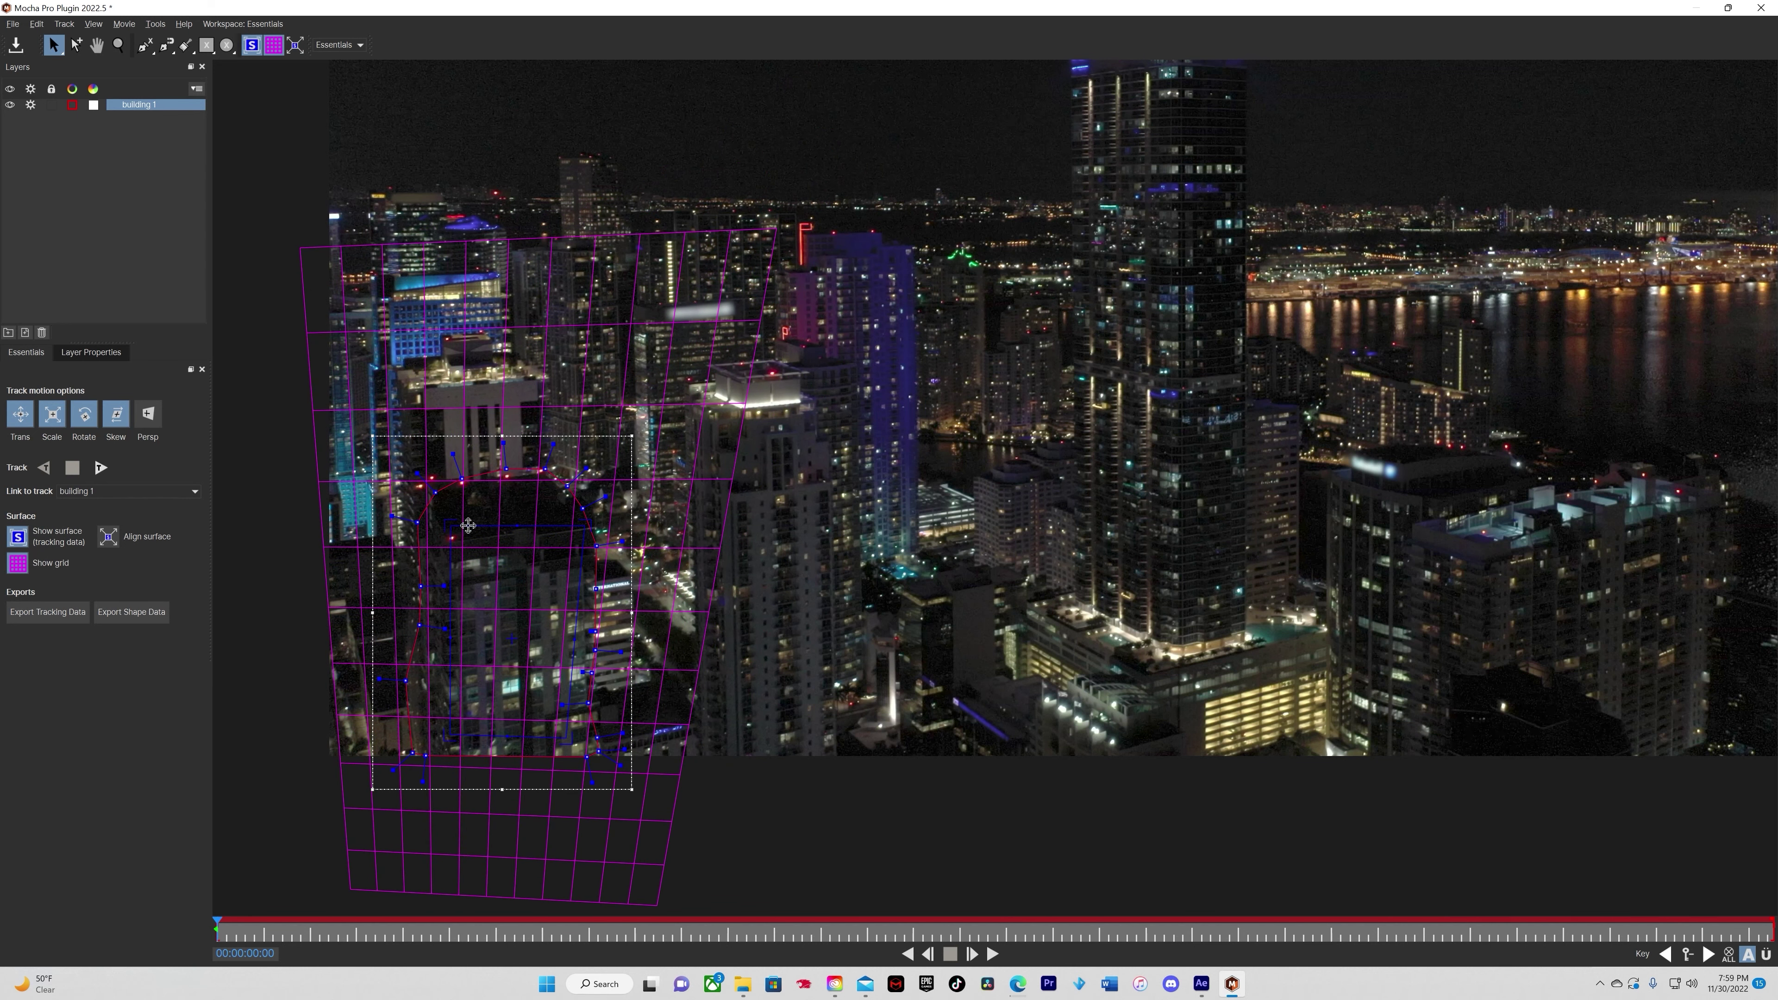
left_click_drag(580, 525, 586, 529)
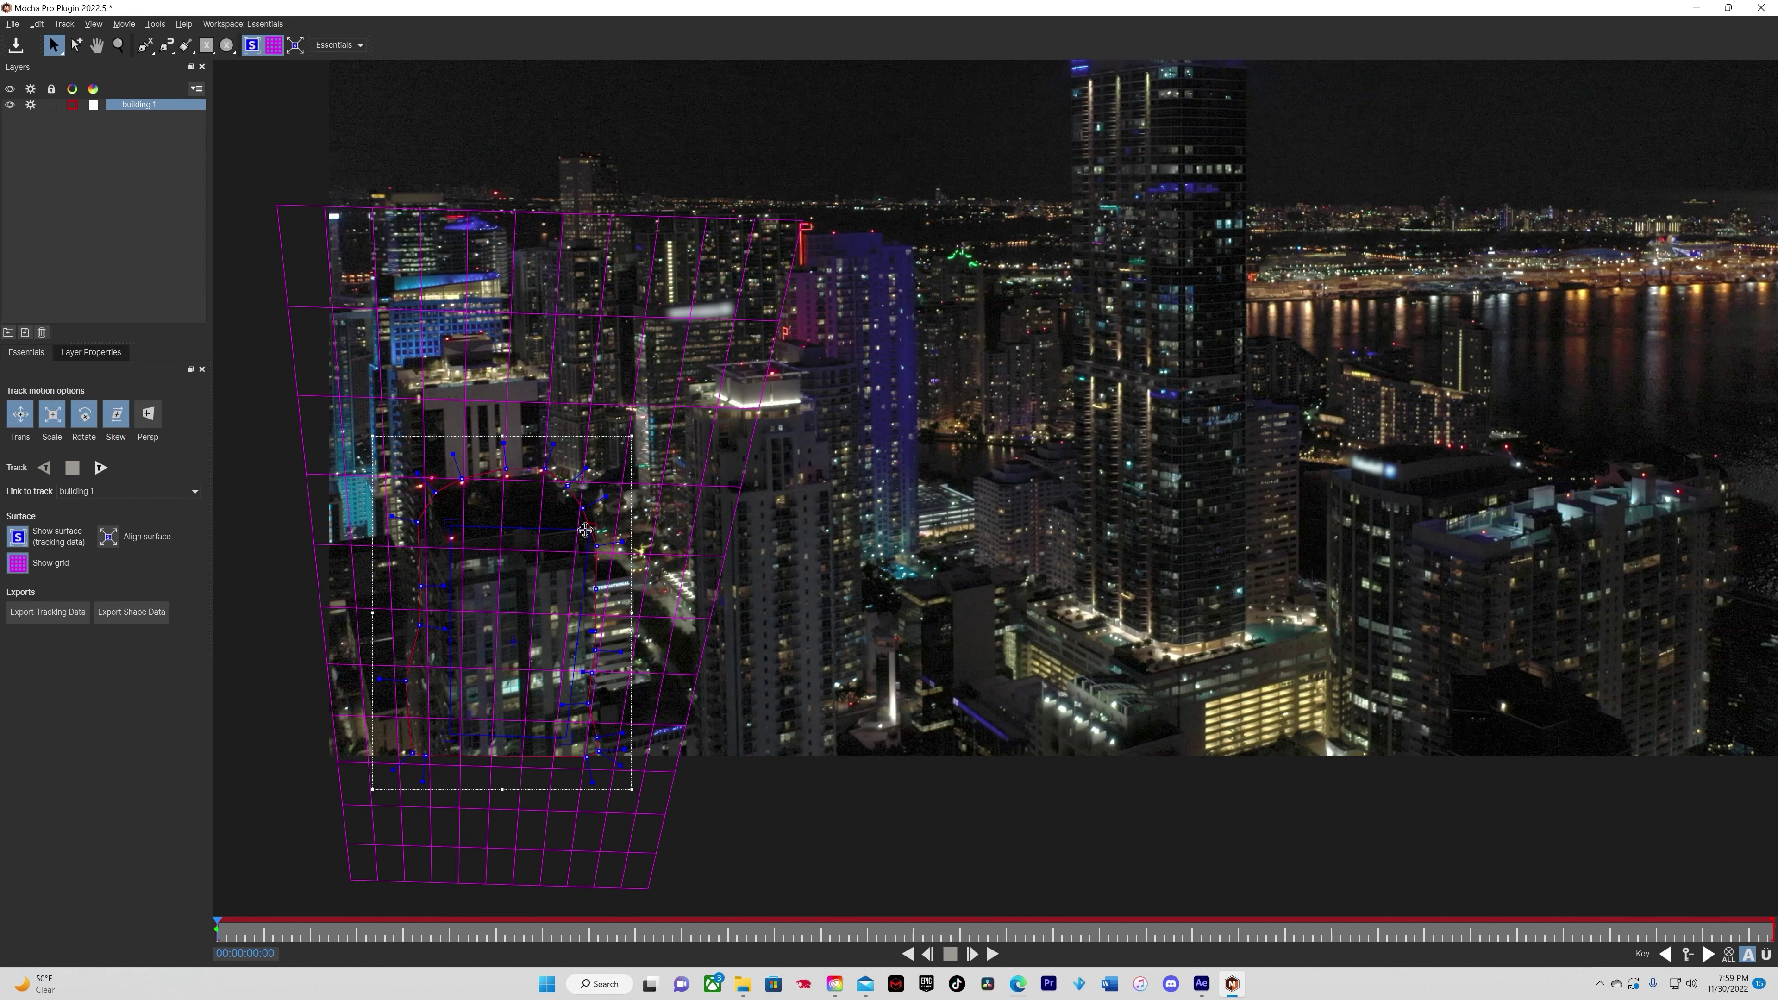
left_click_drag(459, 524, 453, 550)
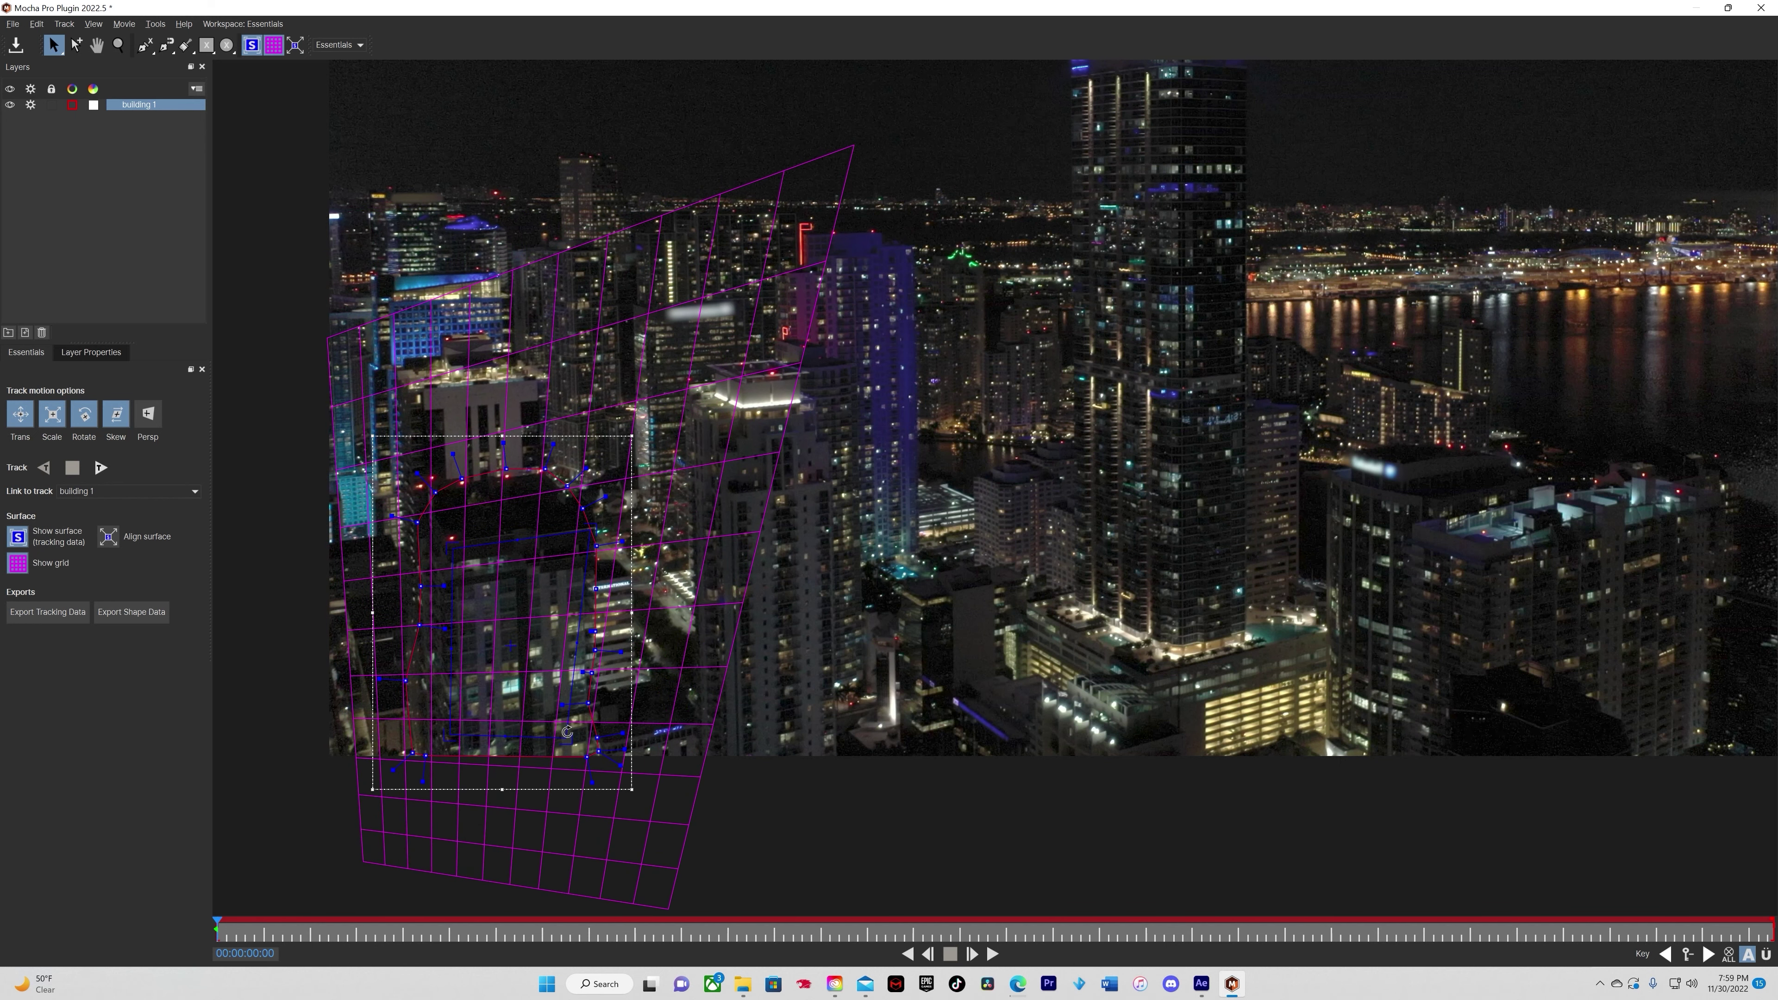
left_click_drag(565, 730, 585, 702)
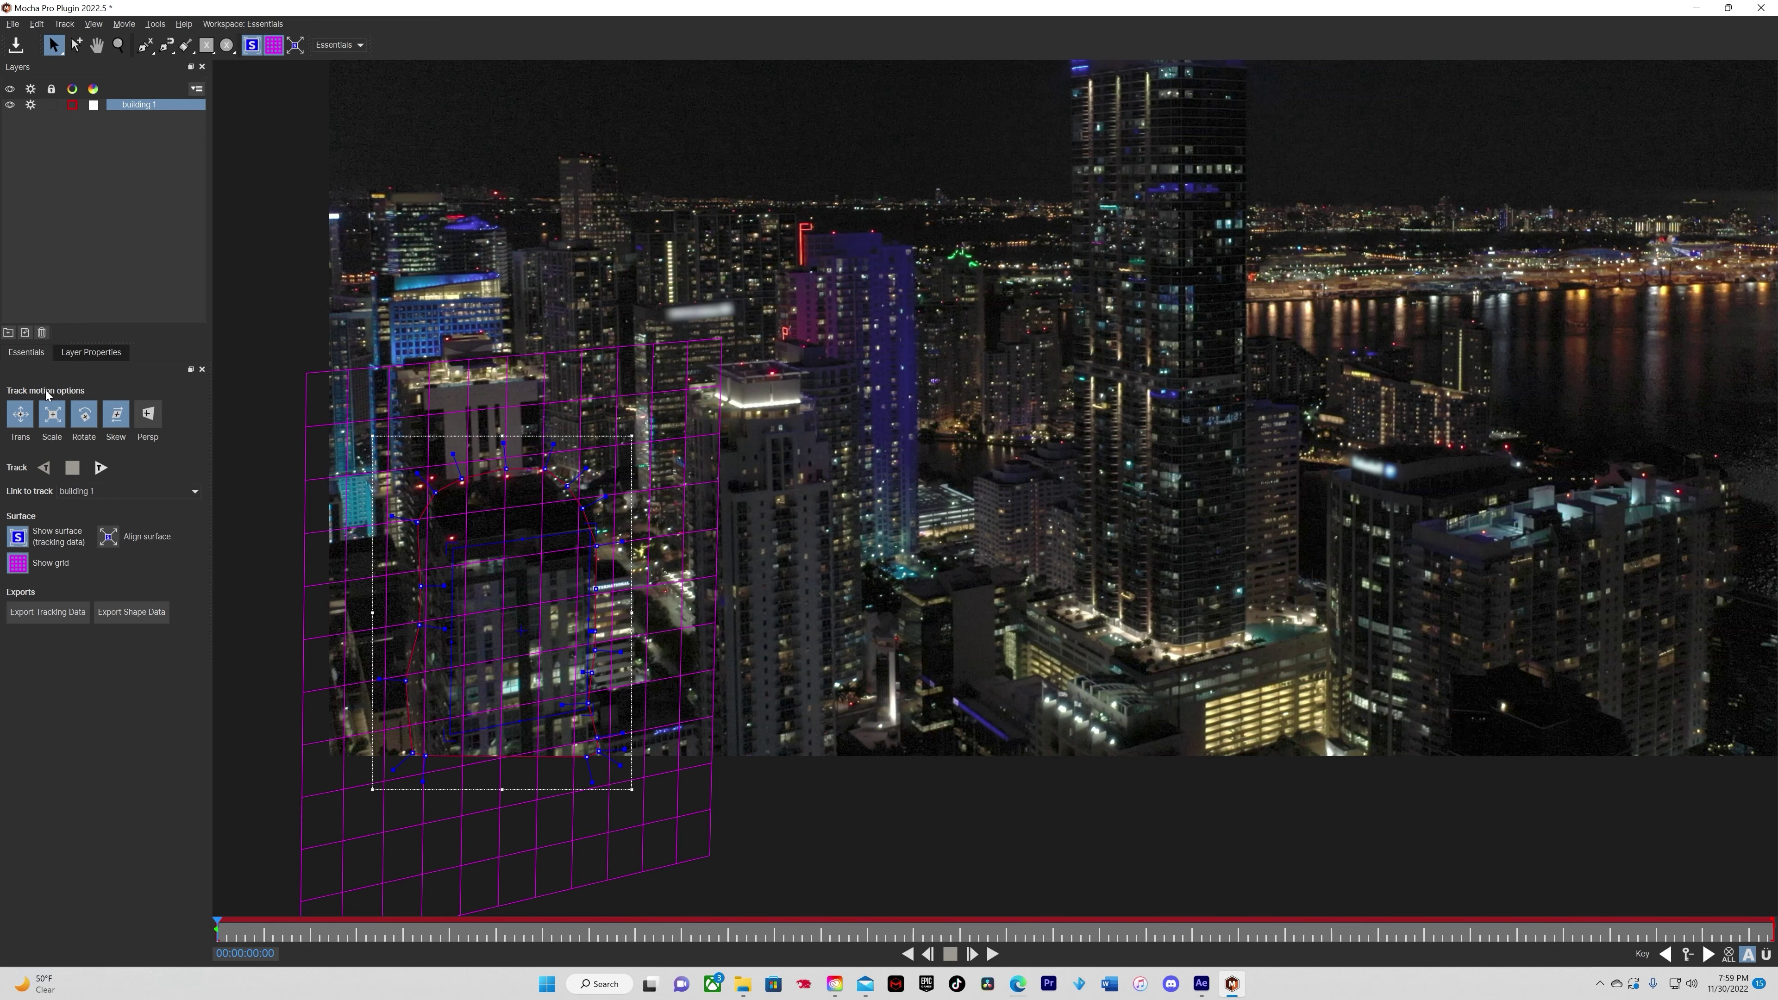
Step: Track building 1 forward to 00:00:14:02 and set the layer's out point to 00:00:10:13
left_click(101, 467)
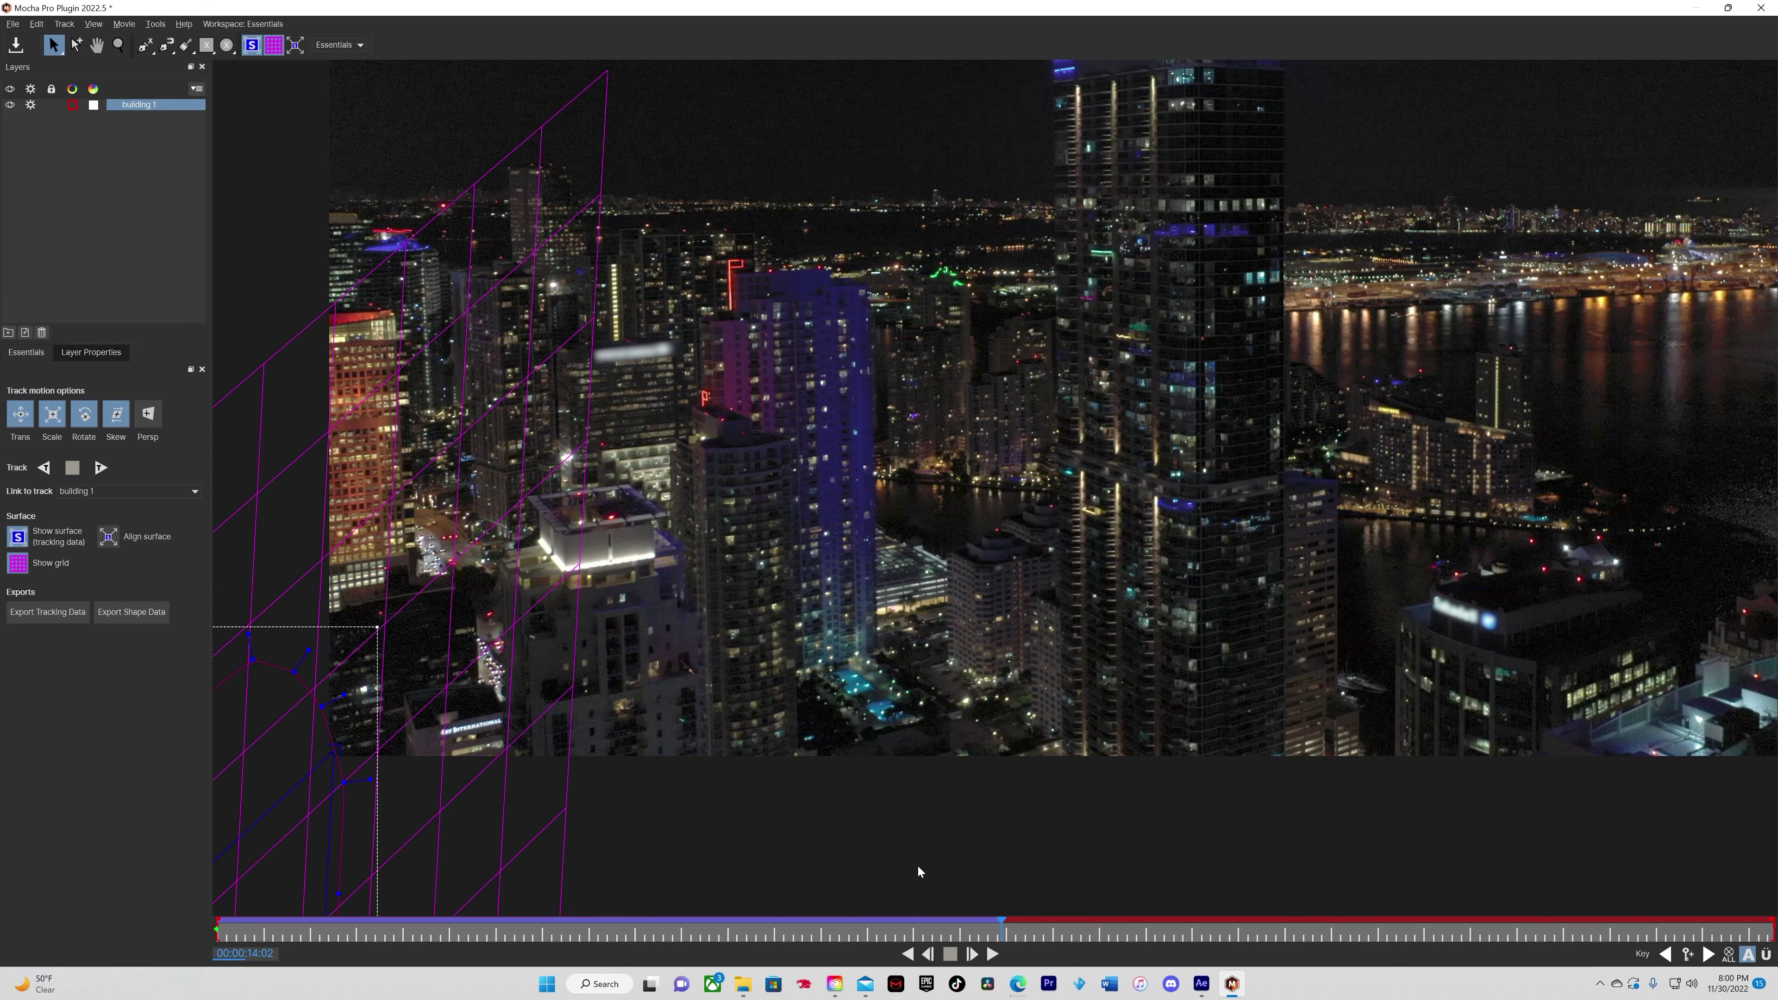
left_click_drag(1001, 931, 804, 909)
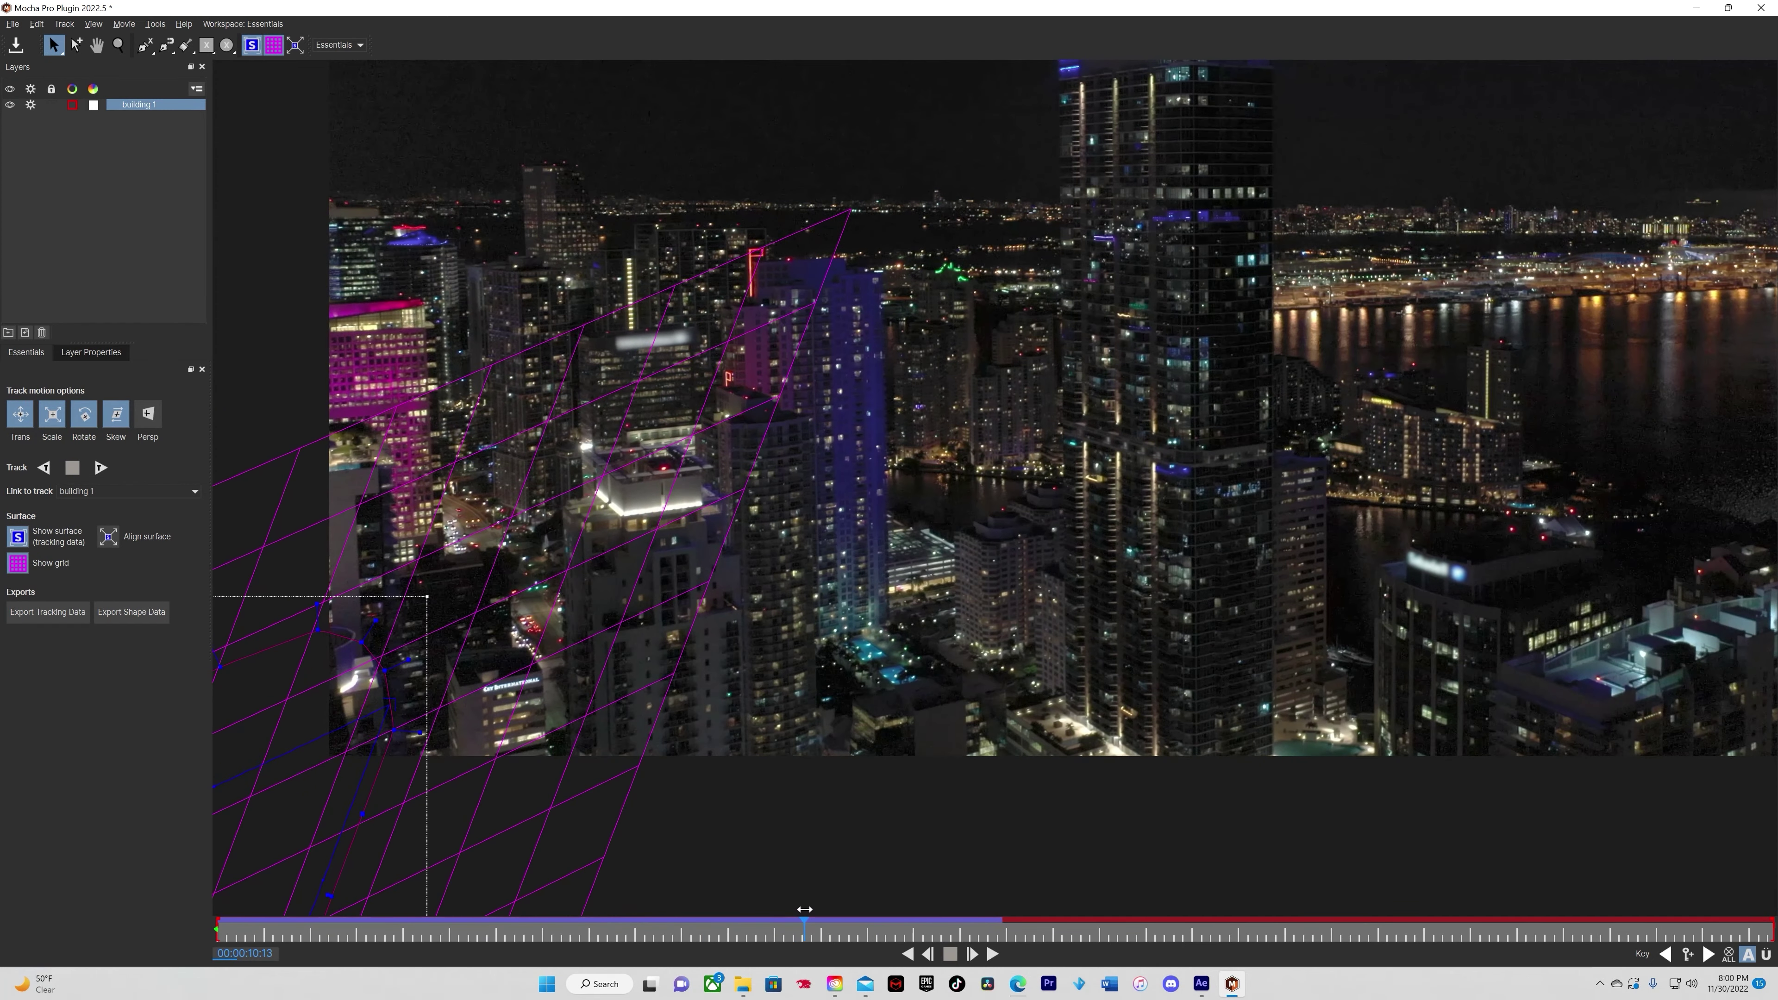
left_click(95, 353)
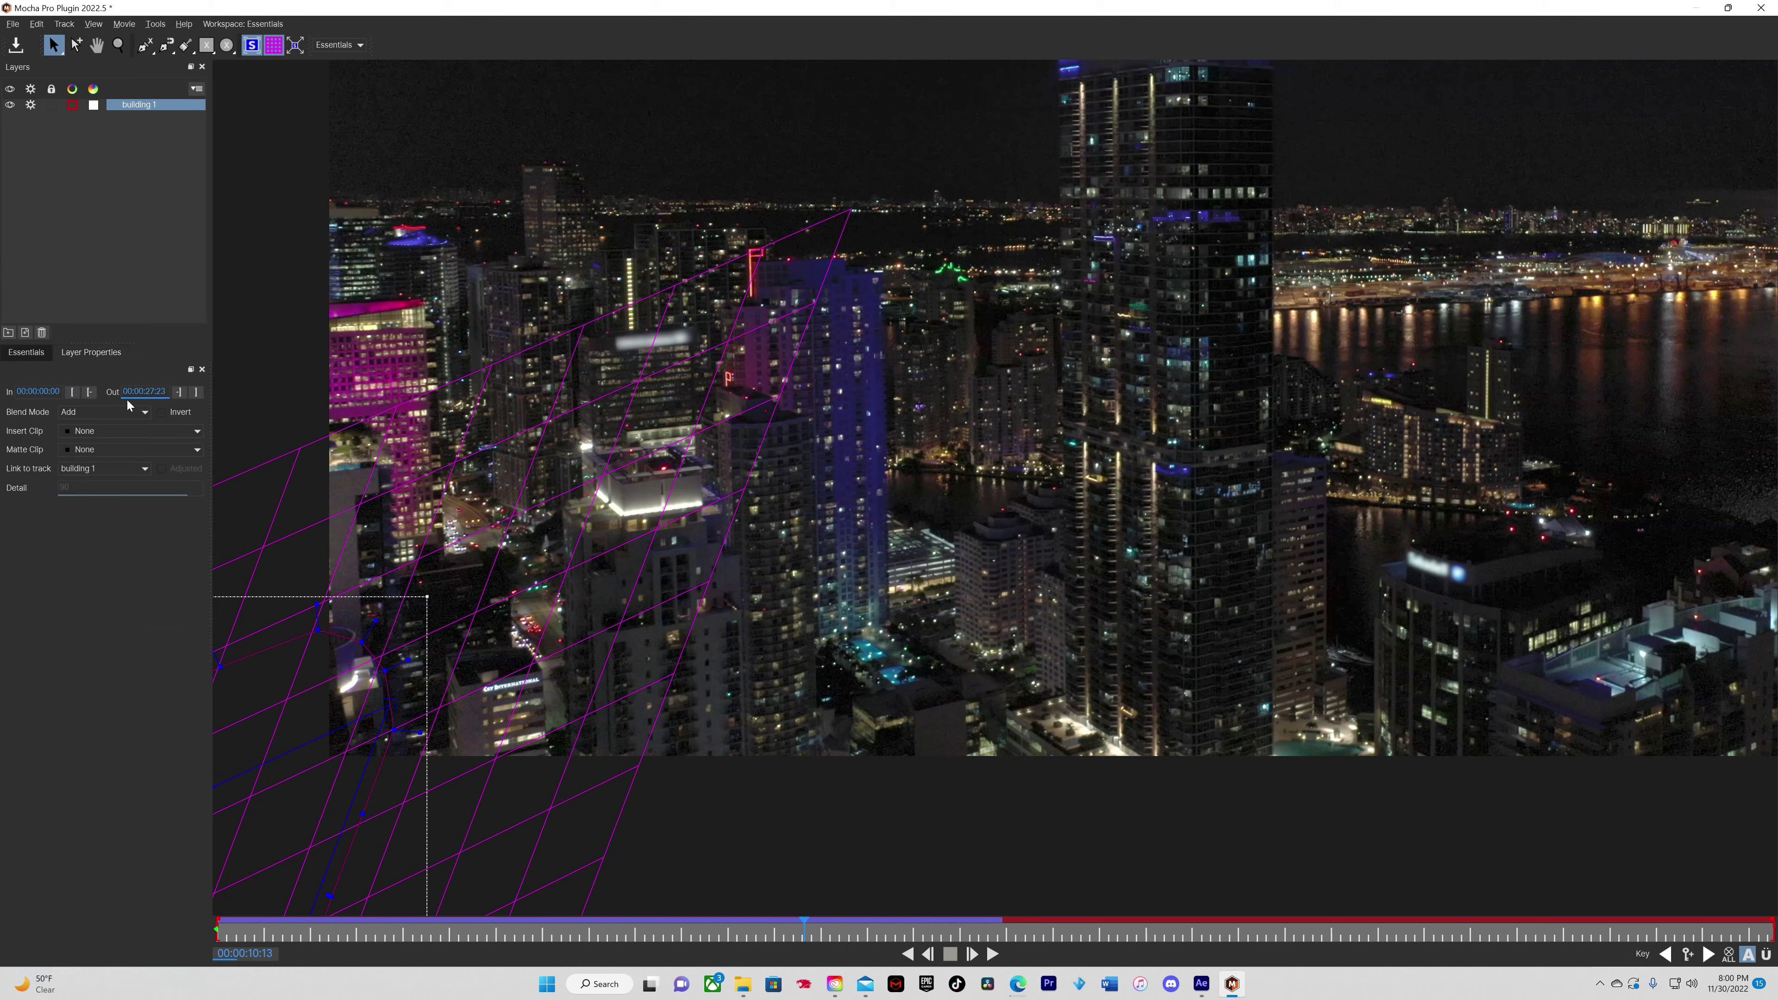
left_click(196, 392)
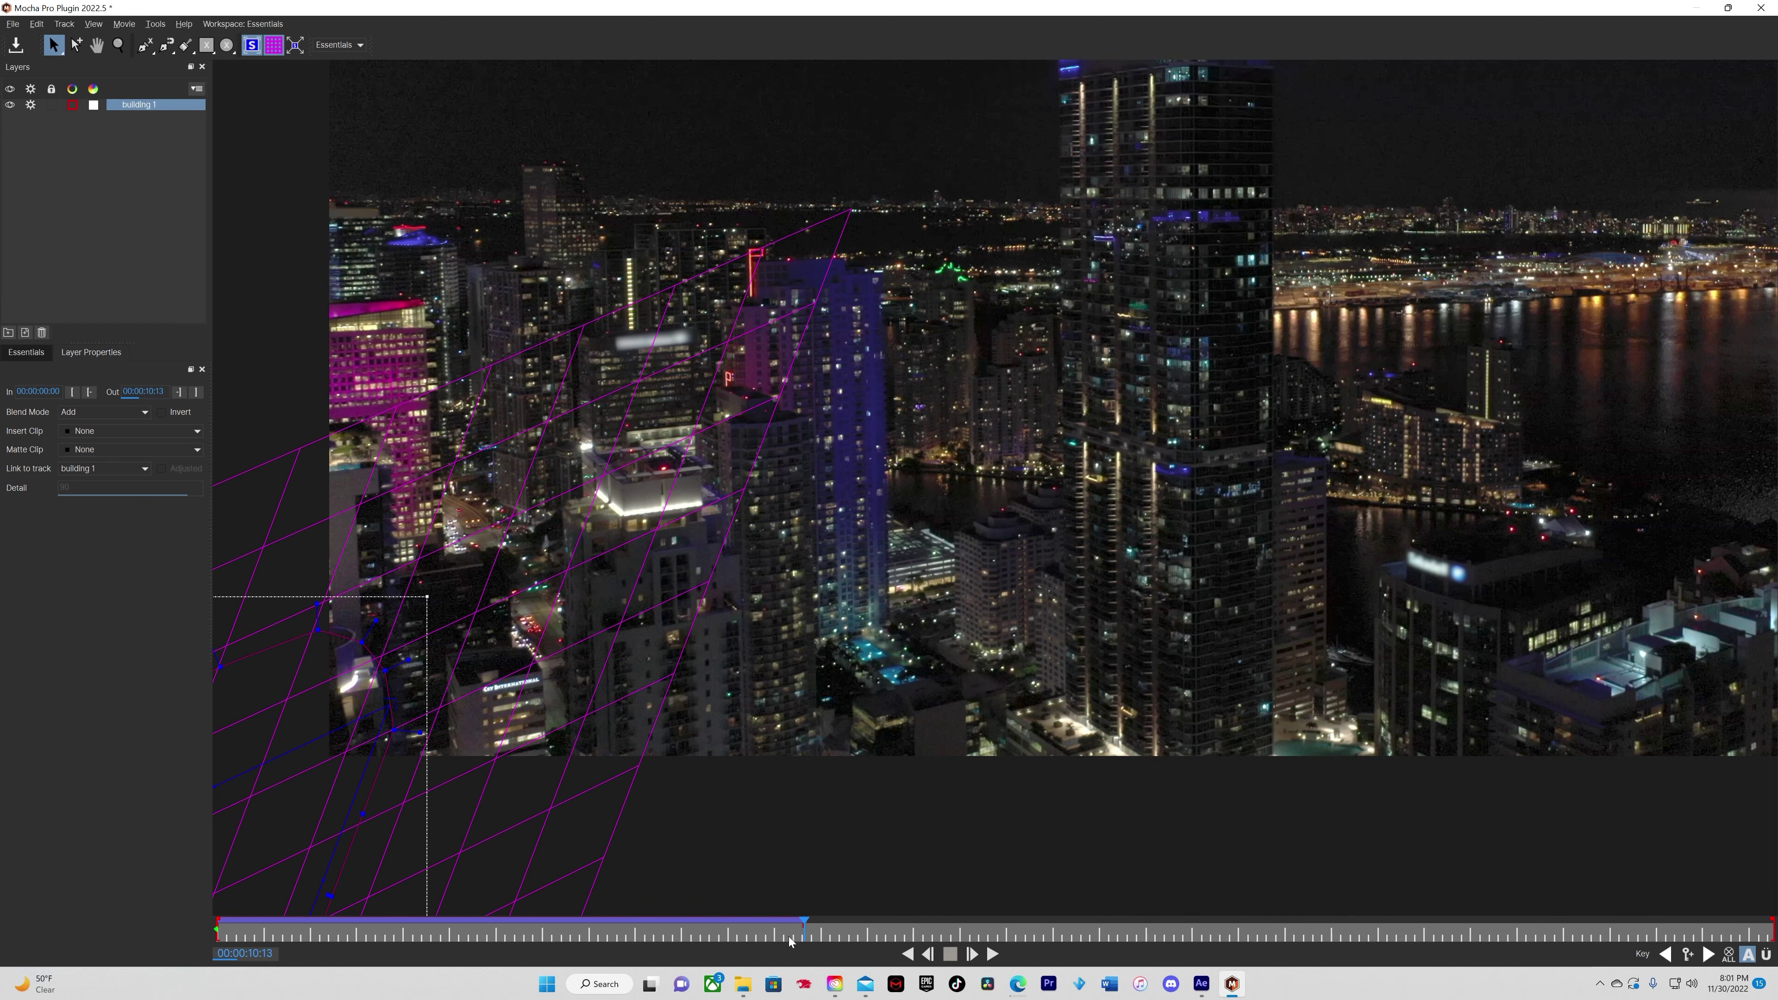
mouse_move(802, 929)
left_mouse_down()
mouse_move(817, 921)
mouse_move(796, 929)
left_mouse_up()
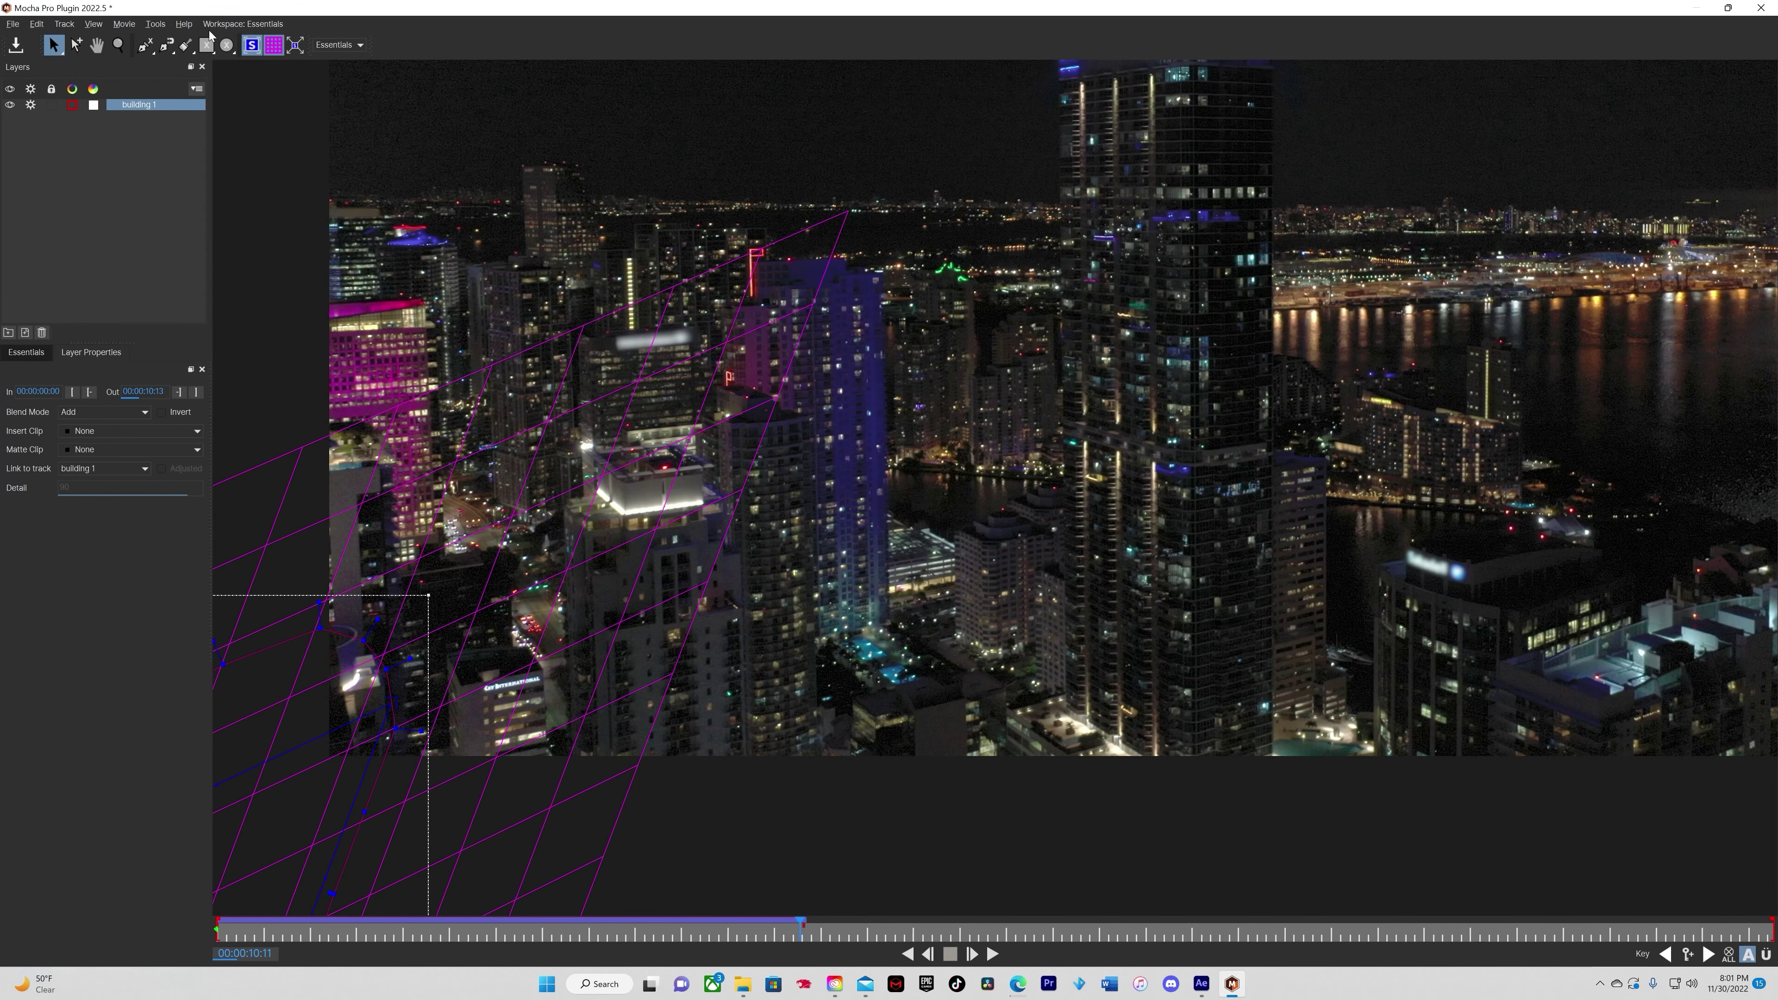
Step: Turn off track processing for building 1 and hide the grid, returning to the start of the clip
left_click(32, 106)
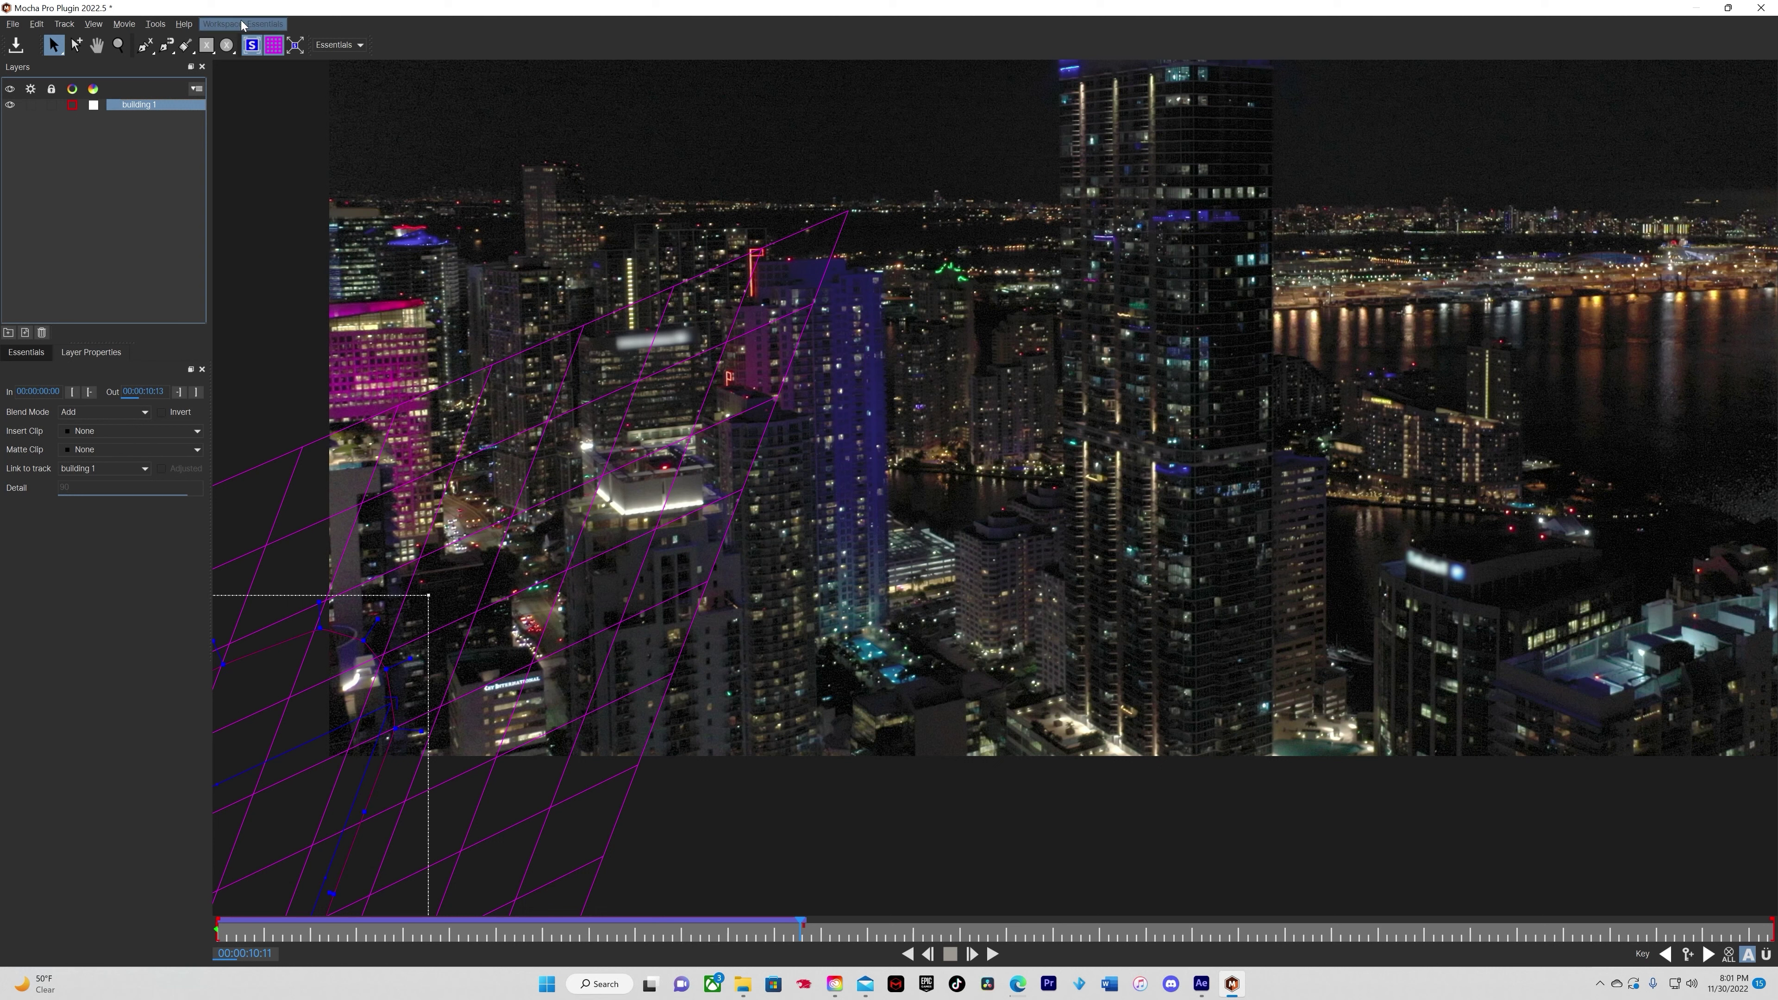
left_click(273, 44)
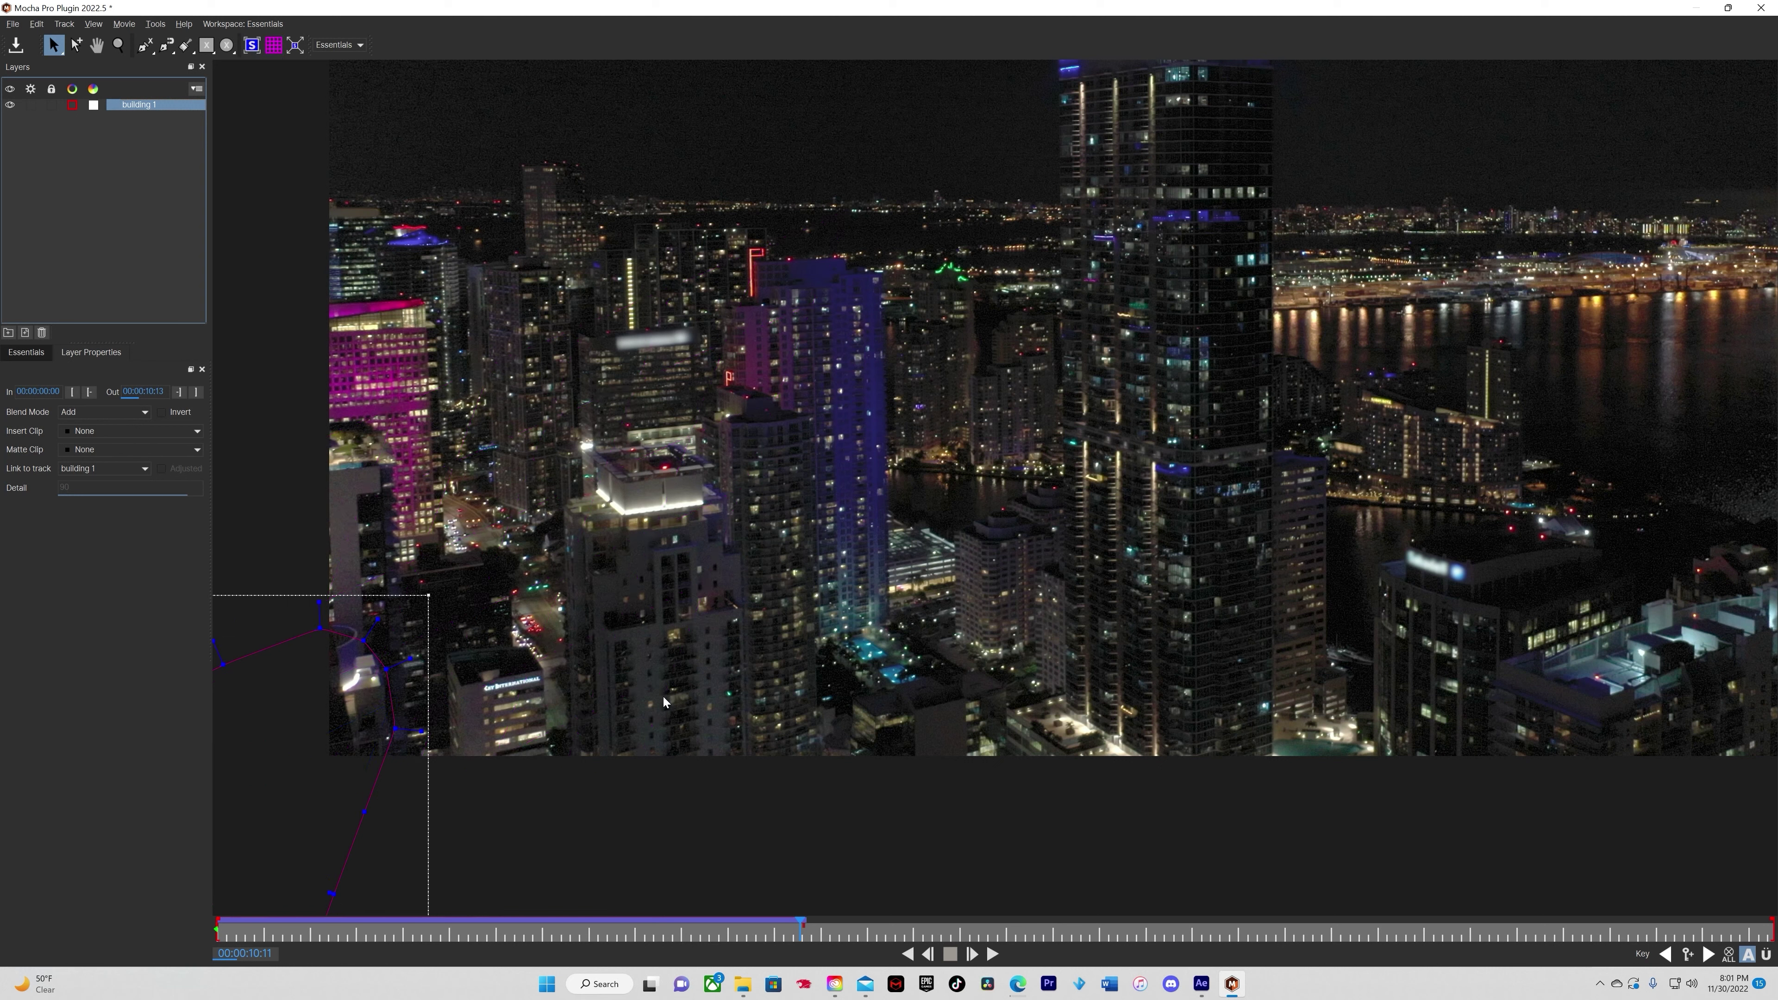
left_click_drag(797, 930, 209, 936)
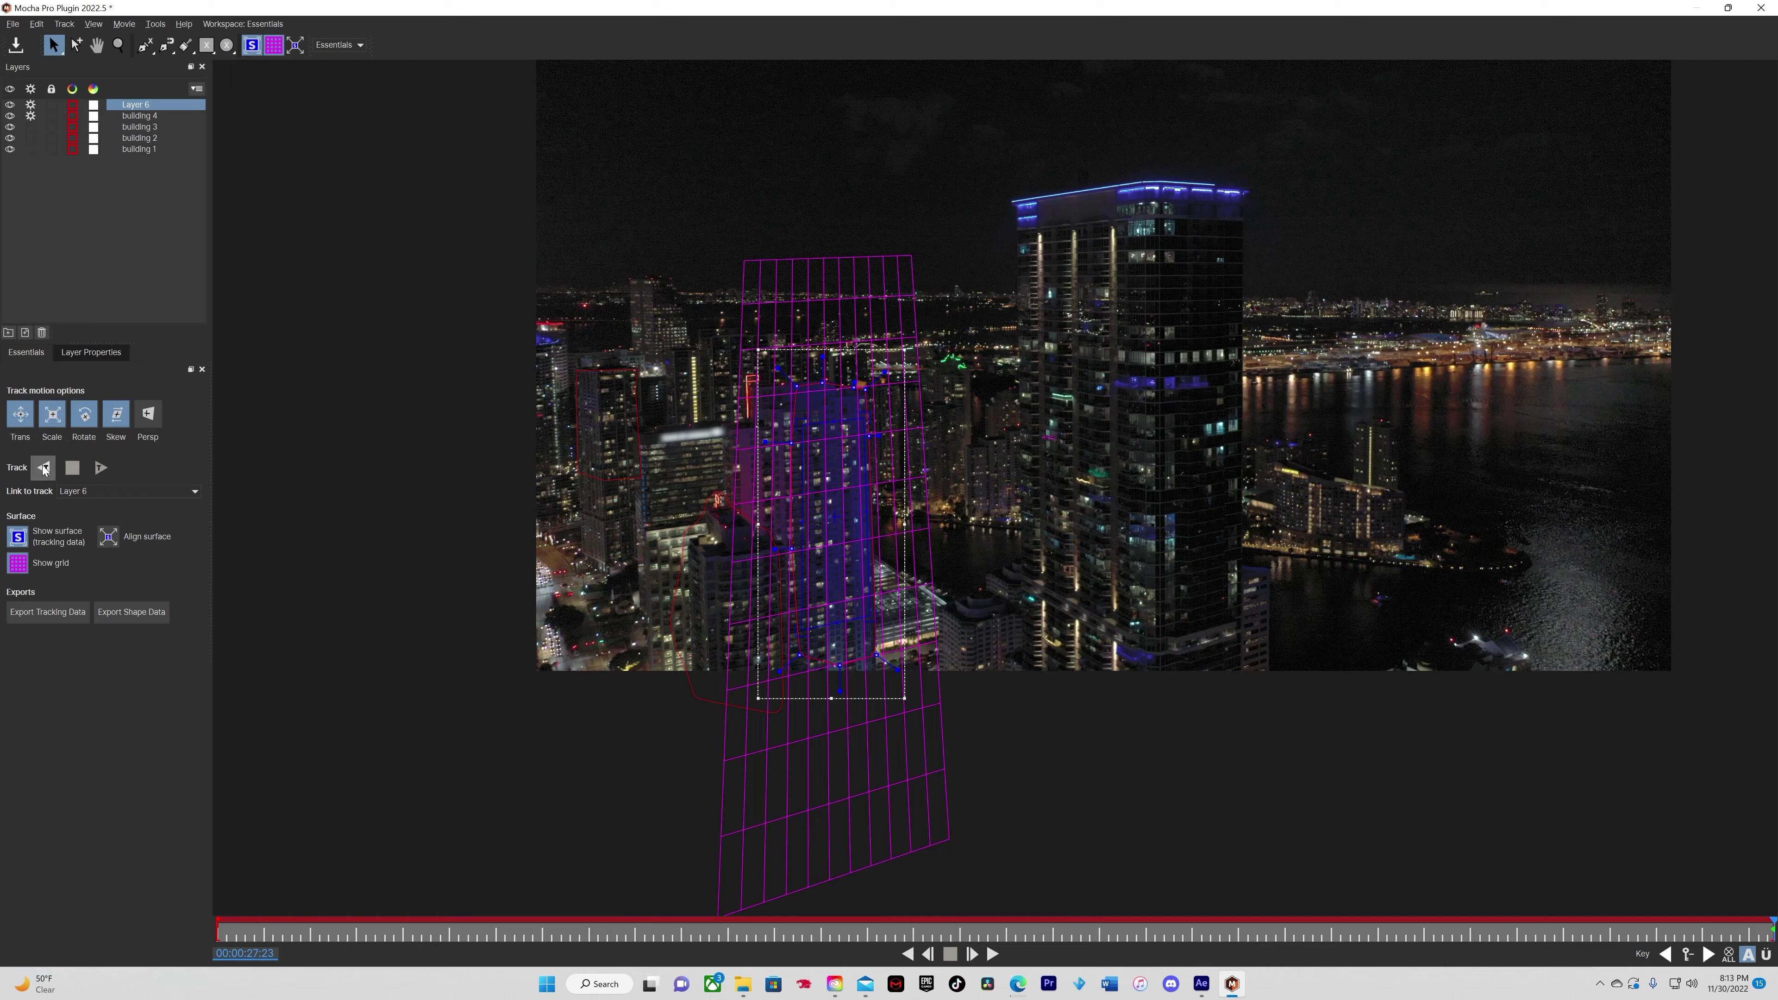
Step: Track the blue-lit tower's layer backward from the last frame at 00:00:27:23
left_click(45, 467)
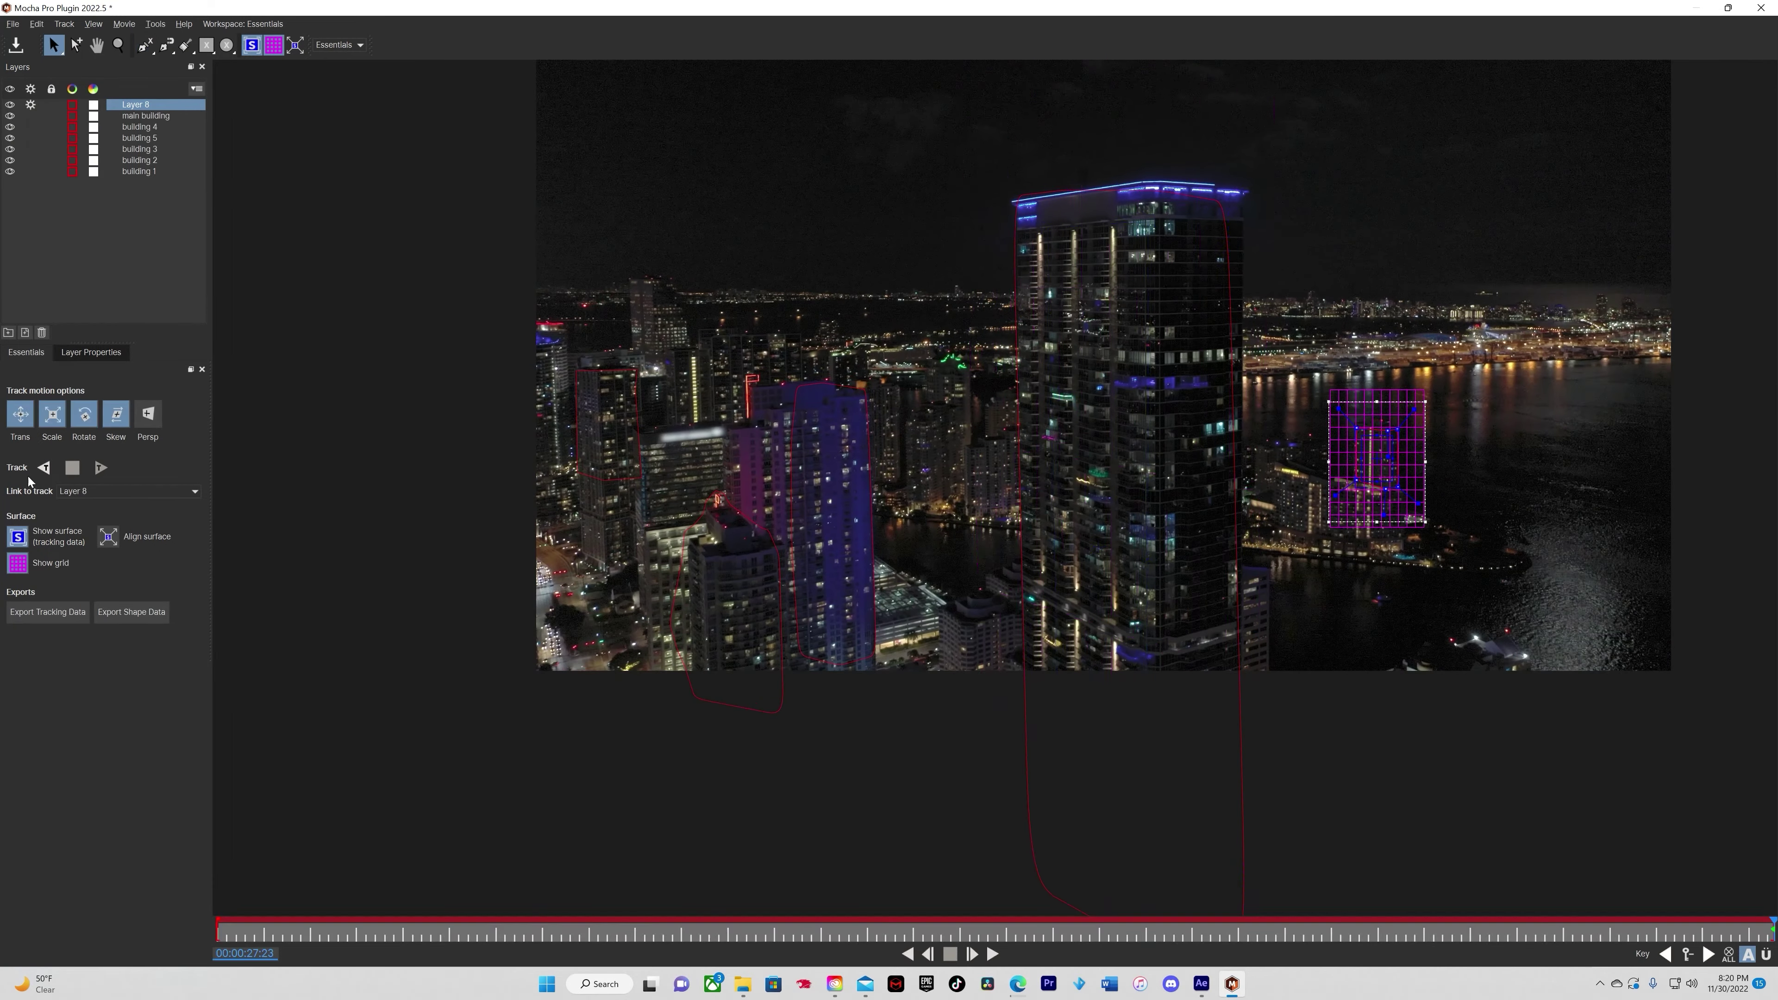
Step: Track Layer 6 on the waterfront building backward to the start of the clip and rename the layer building 6
left_click(44, 467)
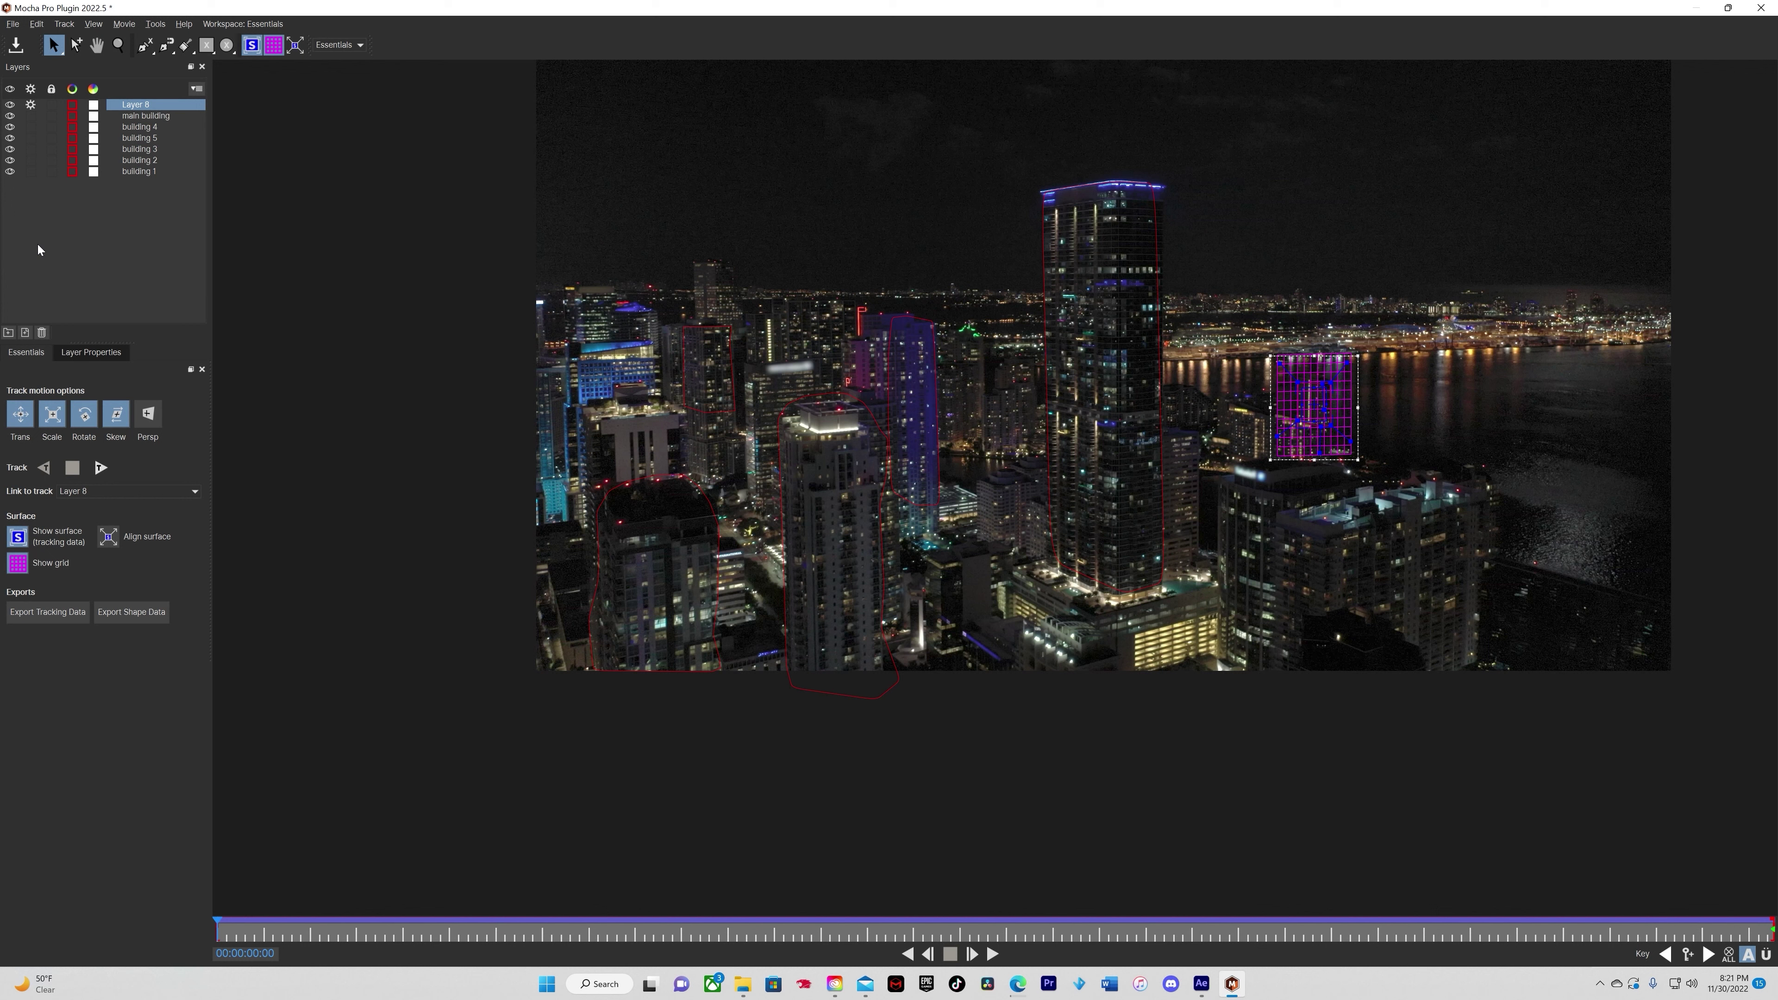
double_click(140, 105)
type("building 6")
key("Return")
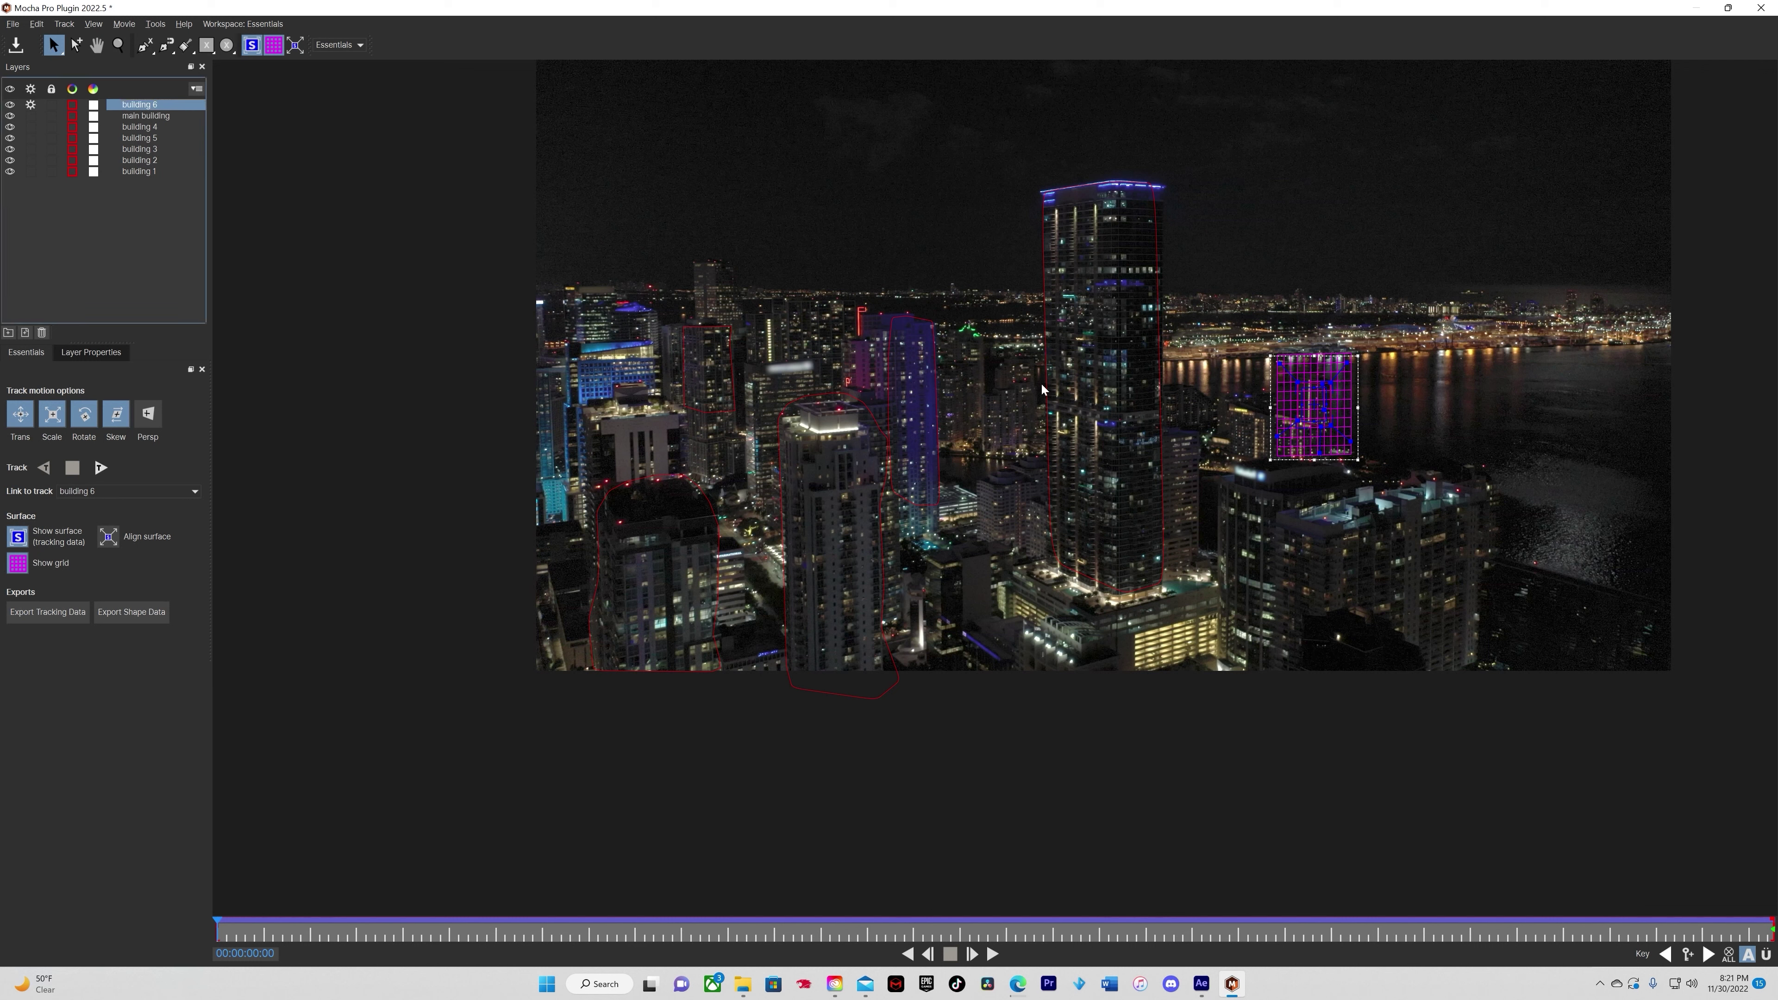
Step: Close Mocha Pro to return to After Effects and add a null object named building 1 to the composition
left_click(1760, 7)
left_click(1108, 518)
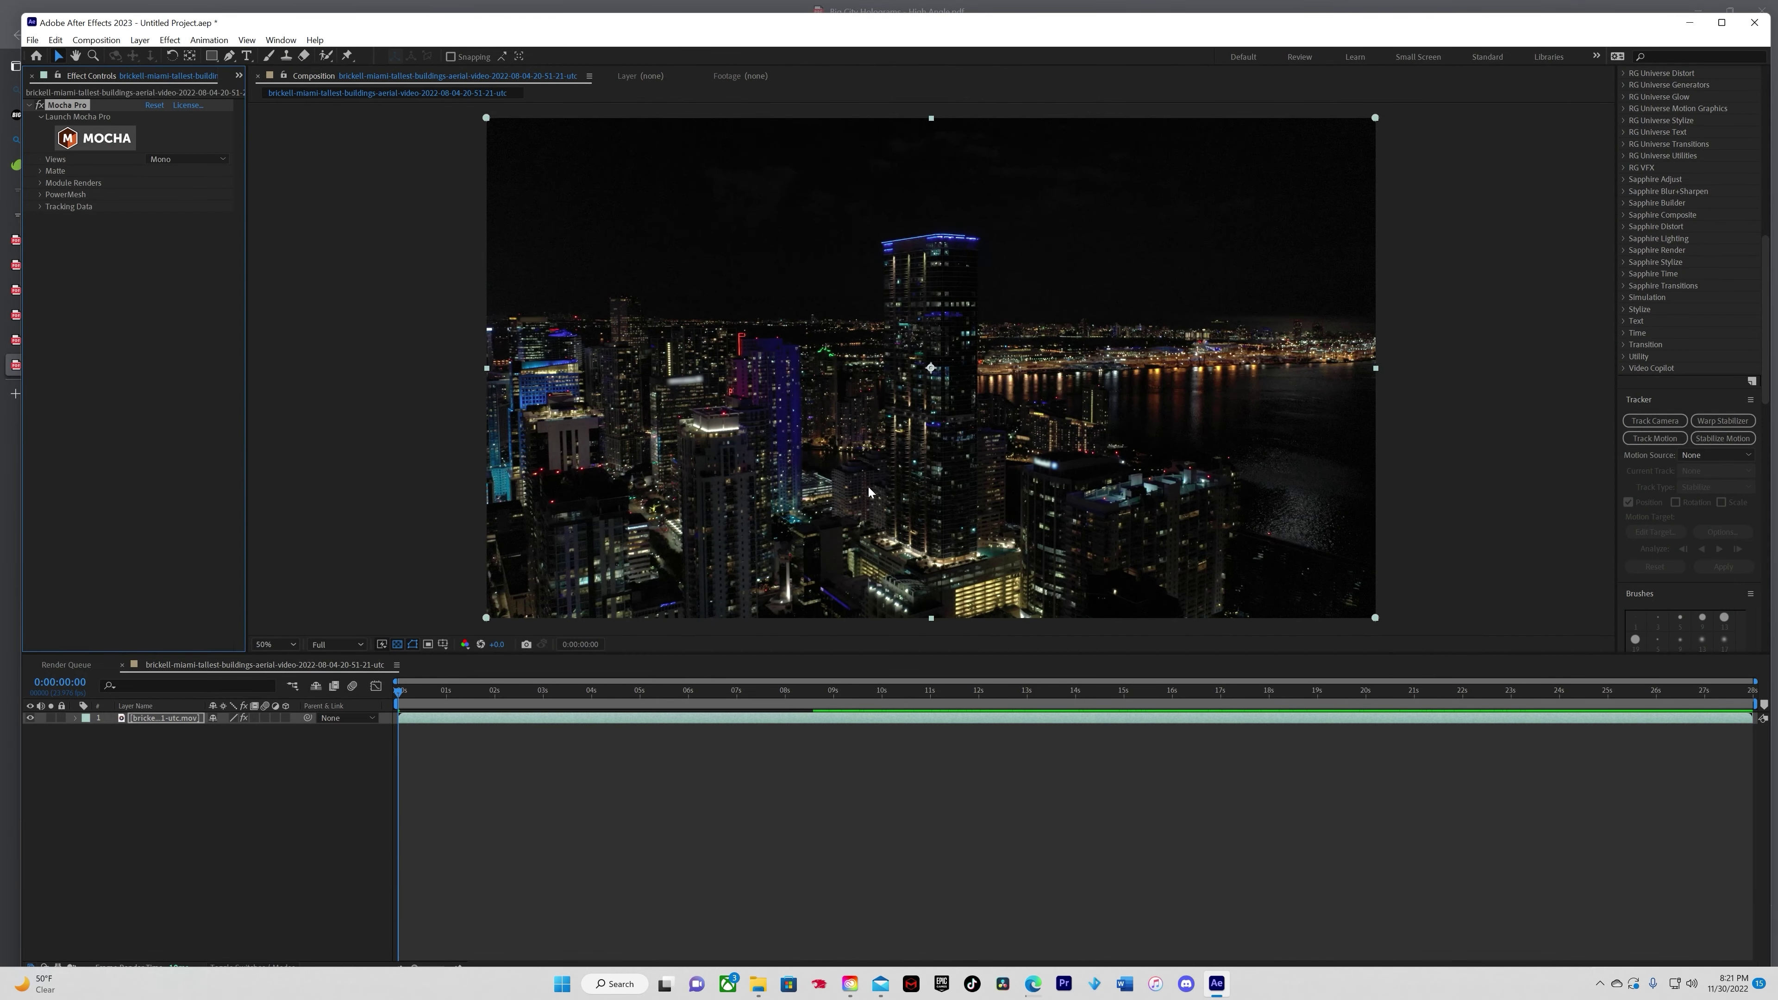
right_click(77, 744)
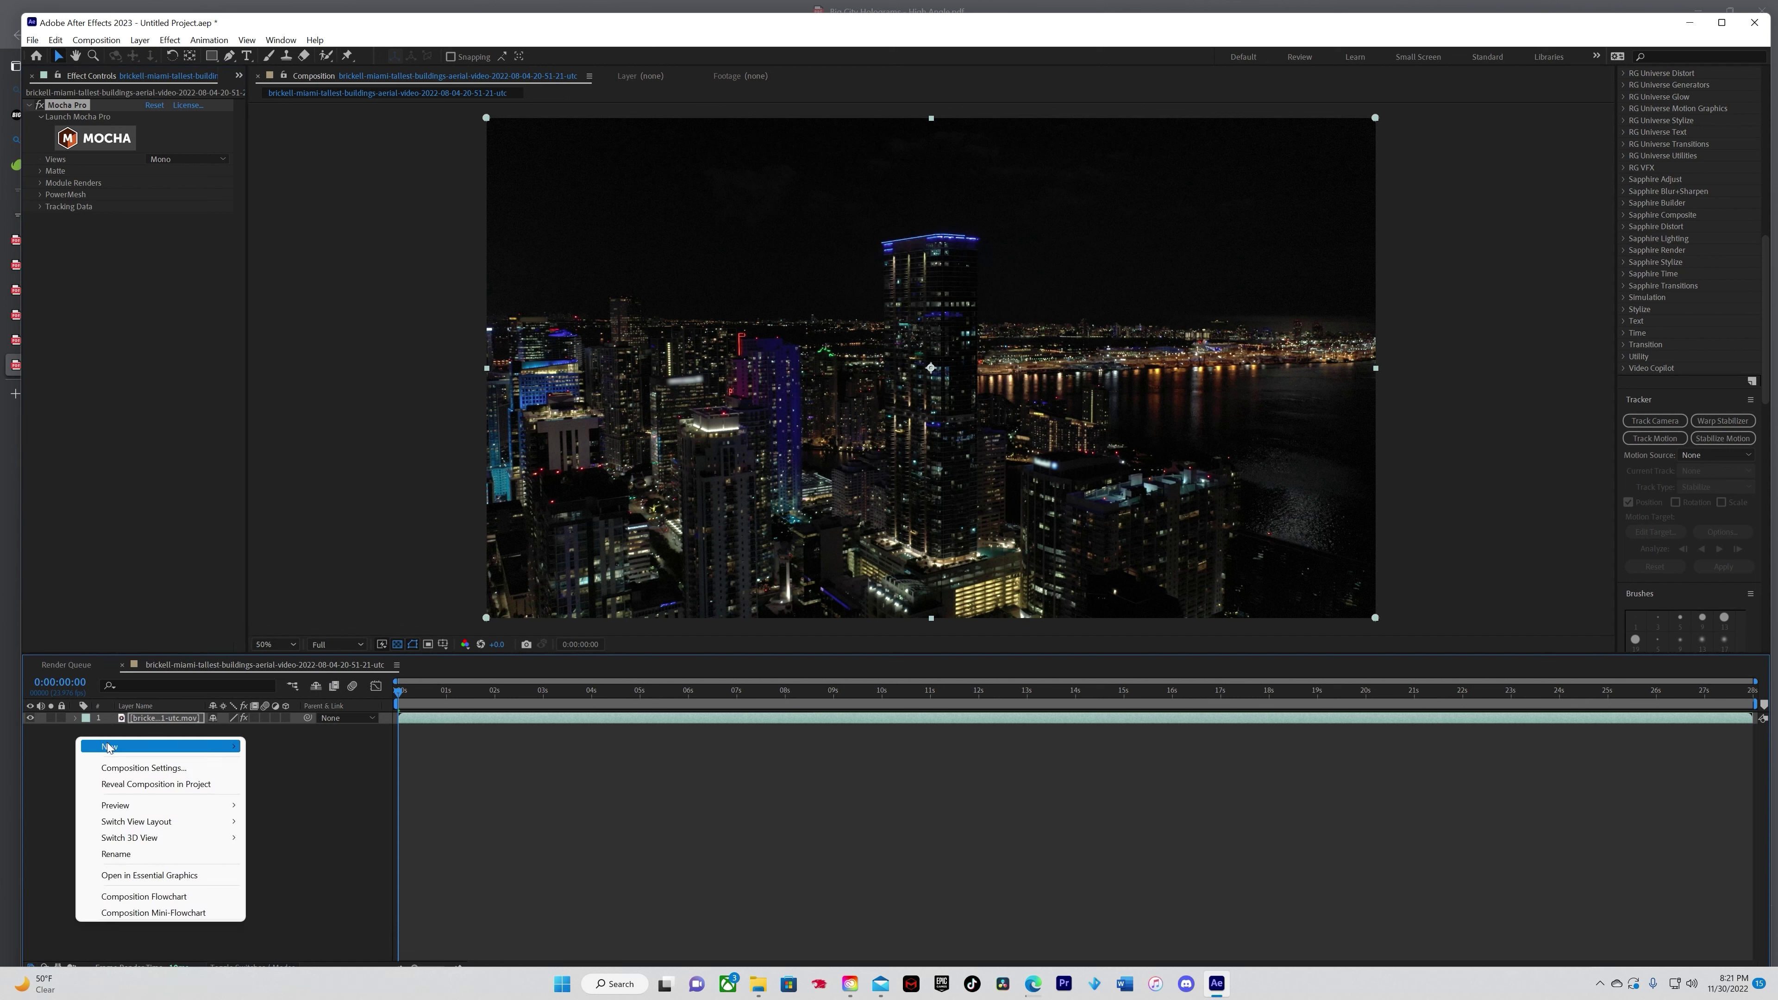
mouse_move(111, 746)
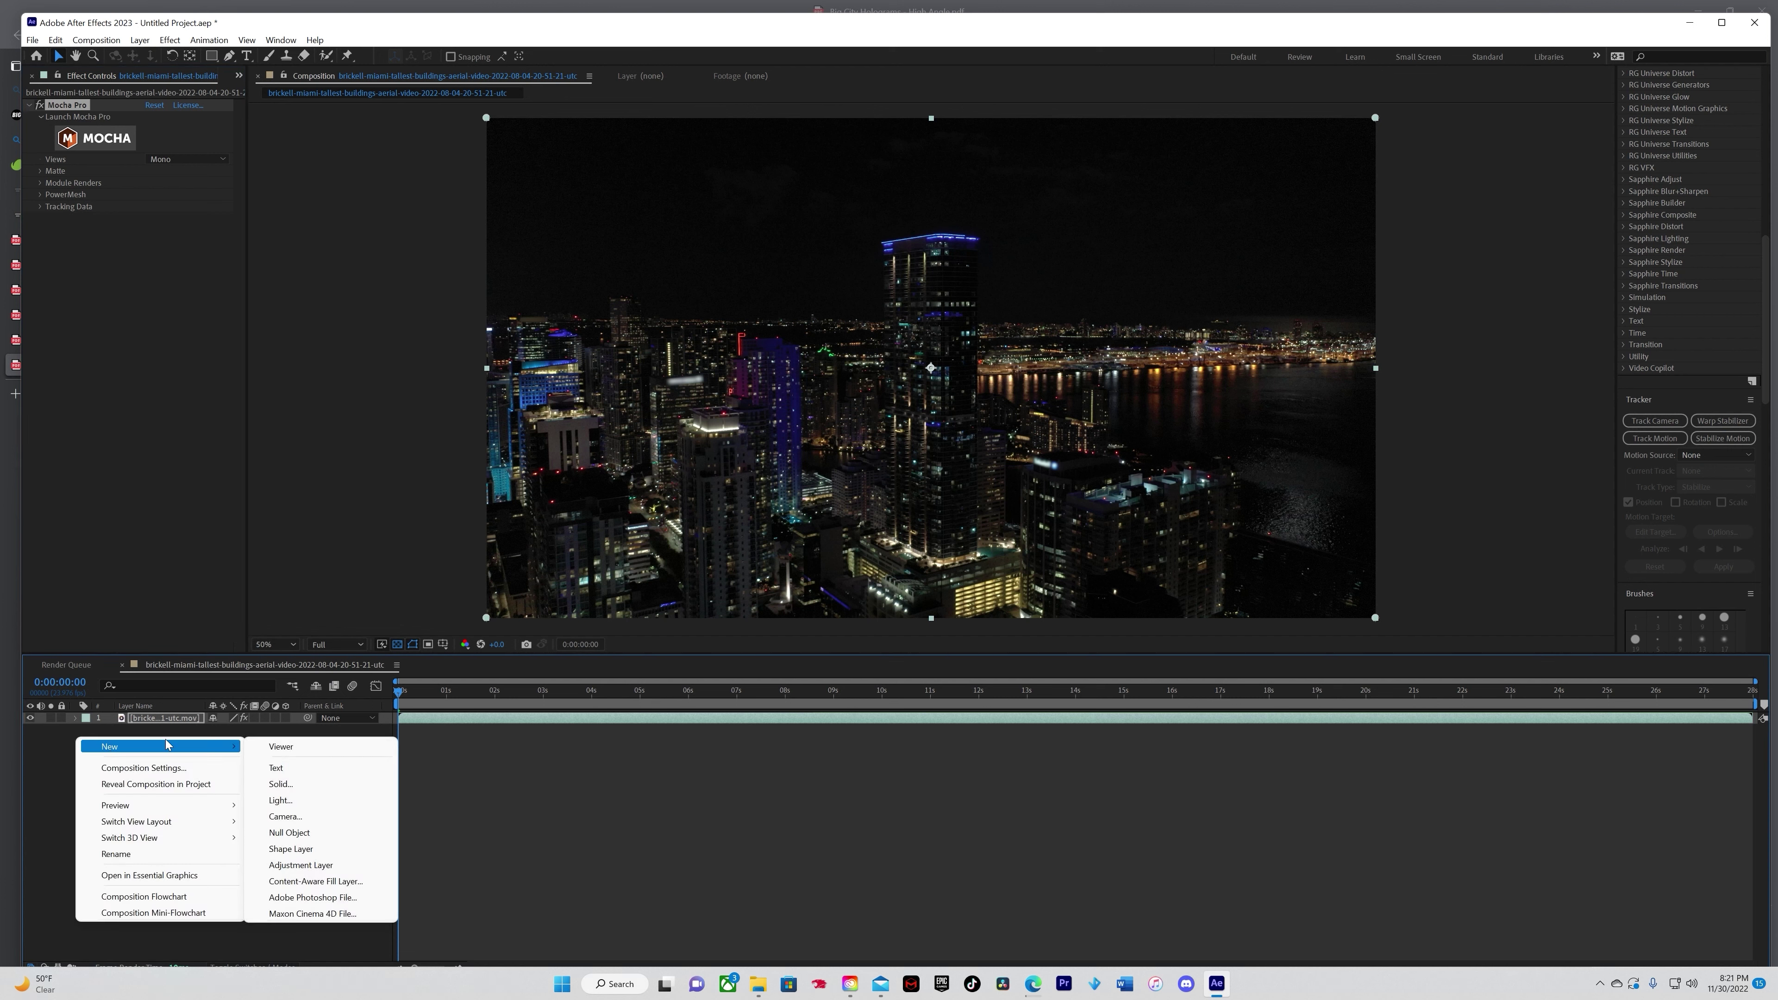
left_click(292, 832)
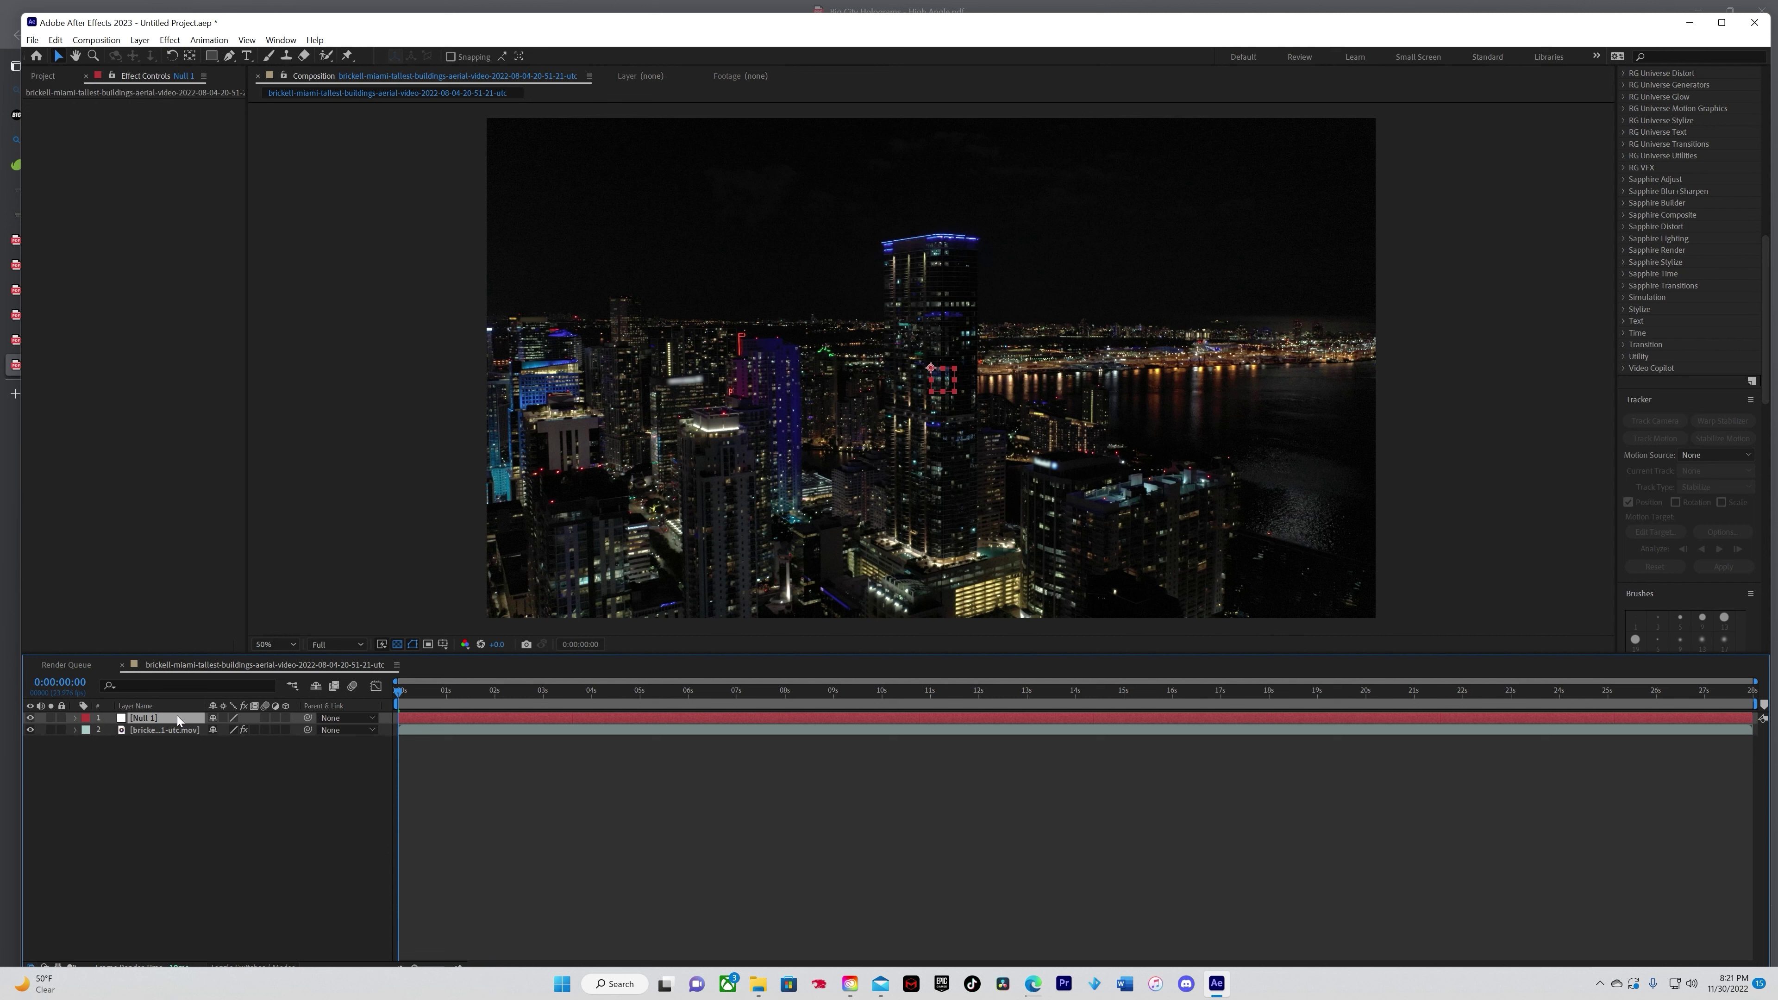
key("Return")
type("building 1")
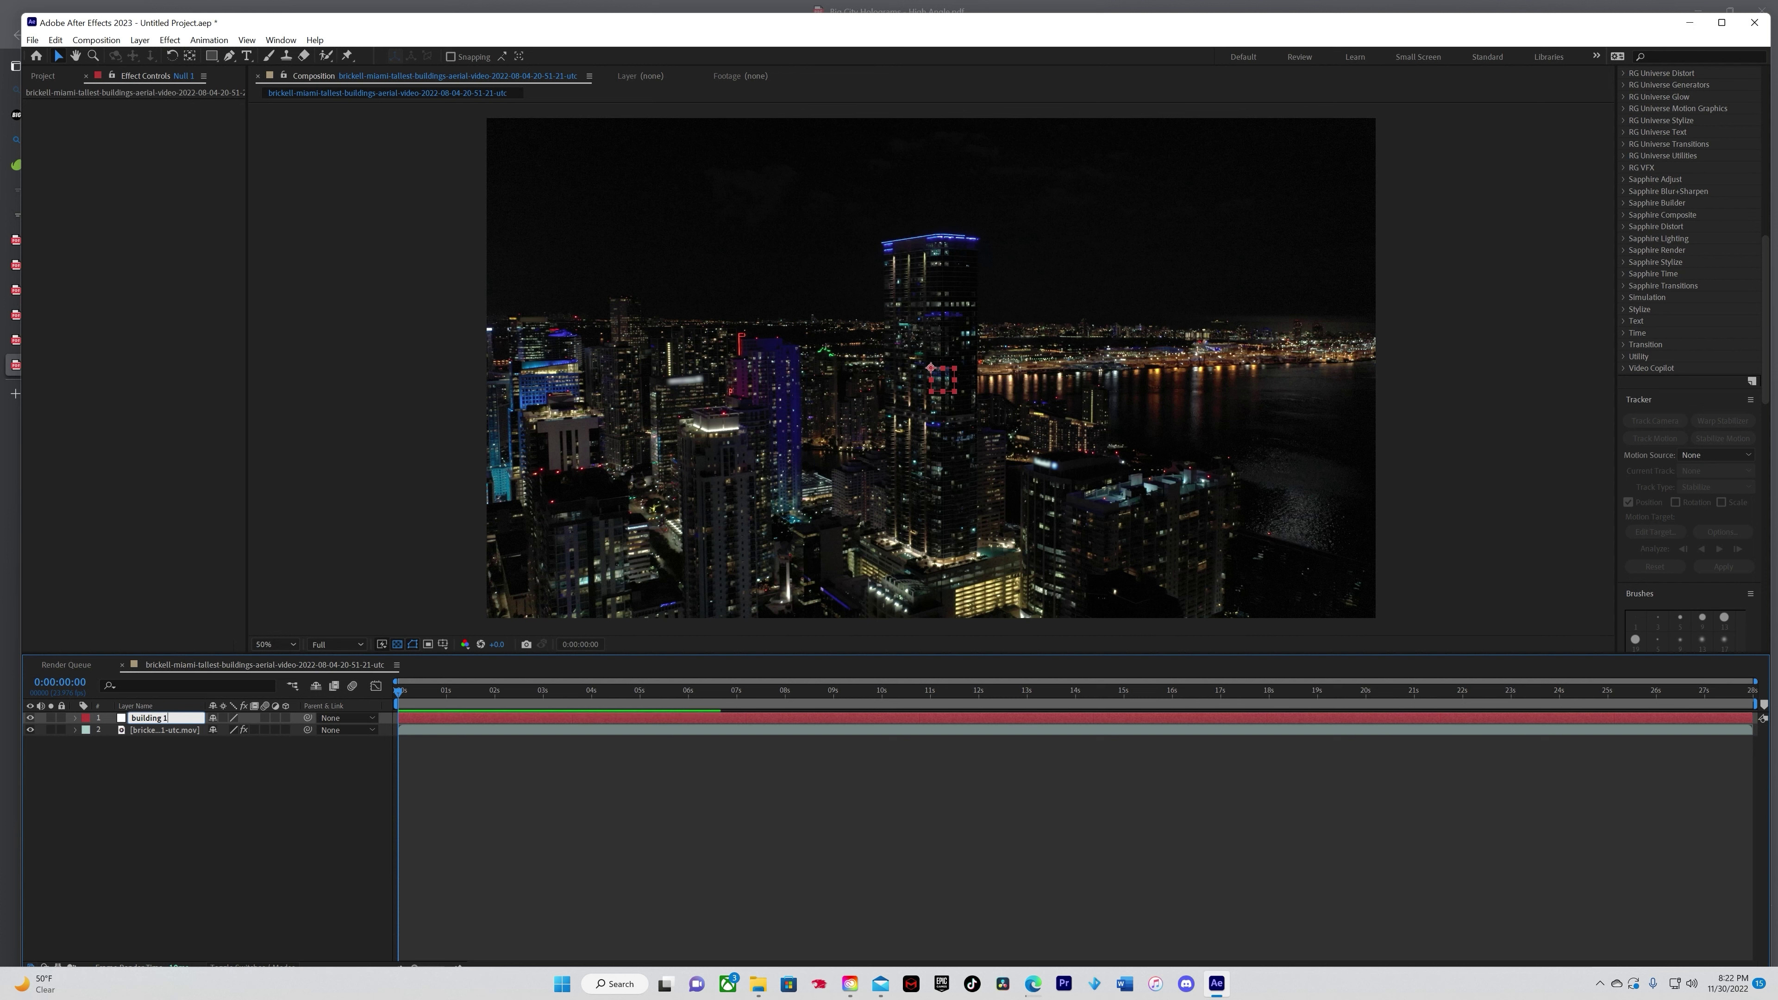
left_click(79, 823)
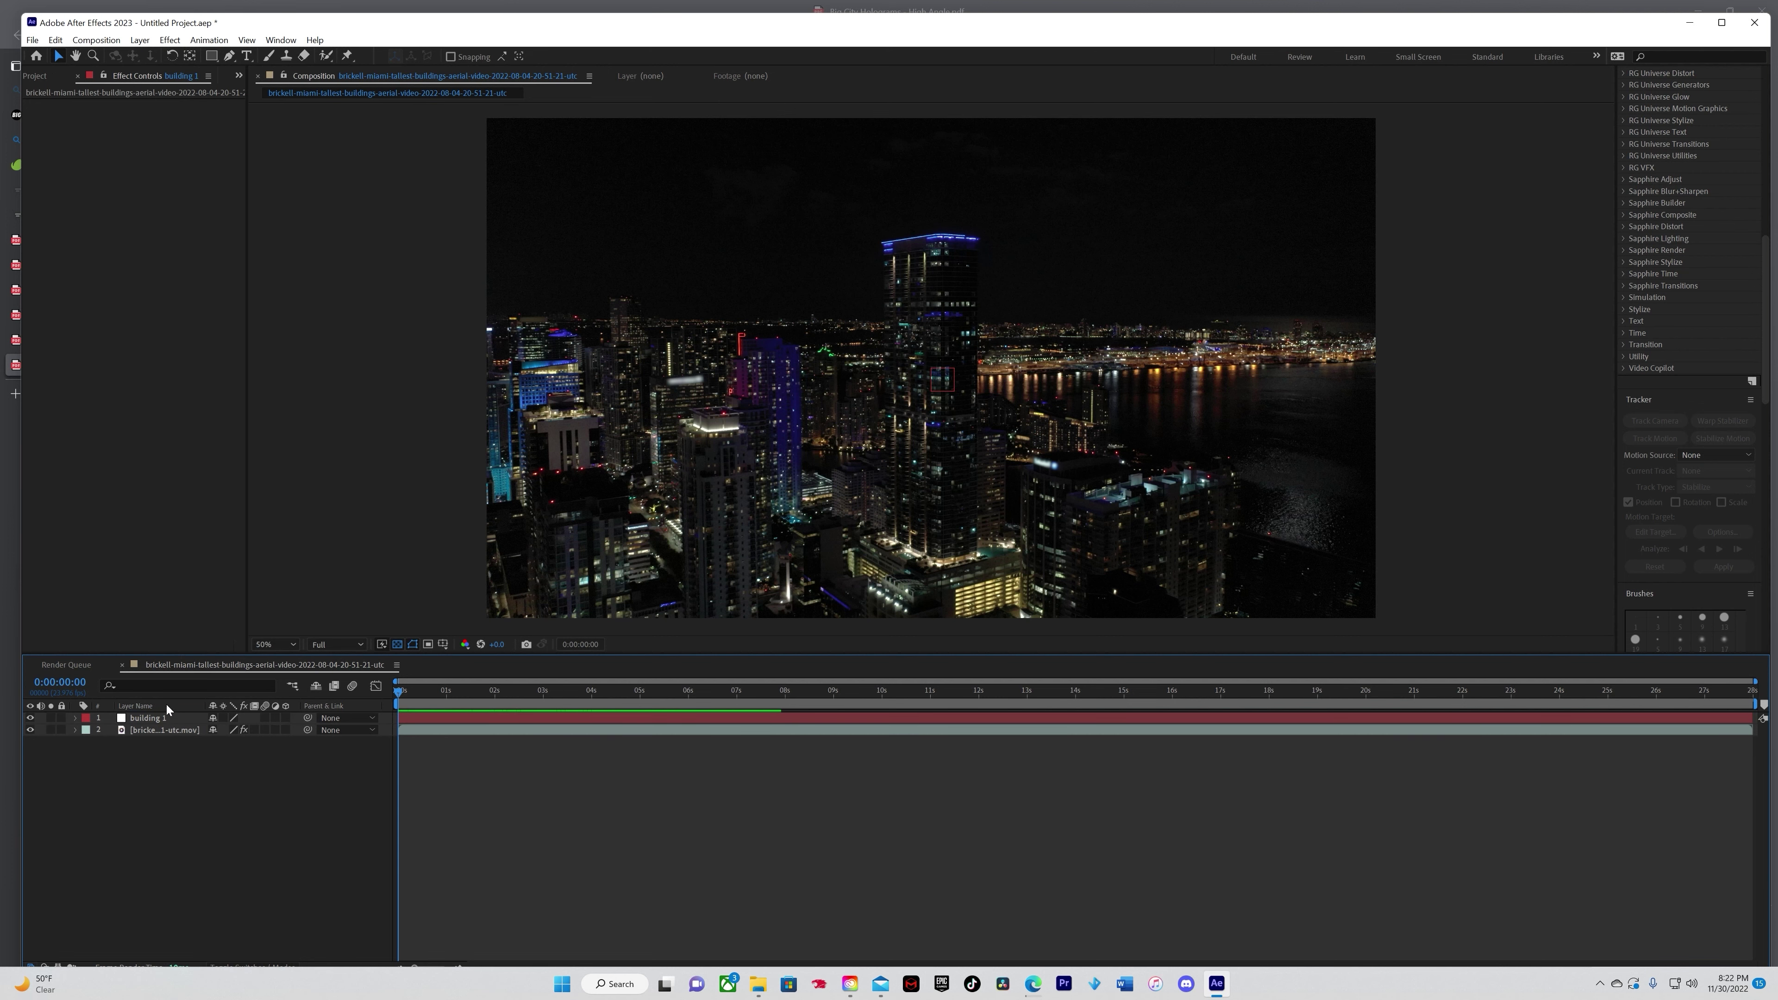
Step: Duplicate the building 1 null six times to get nulls up to building 7
left_click(148, 717)
key("ctrl+d")
key("ctrl+d")
key("ctrl+d")
key("ctrl+d")
key("ctrl+d")
key("ctrl+d")
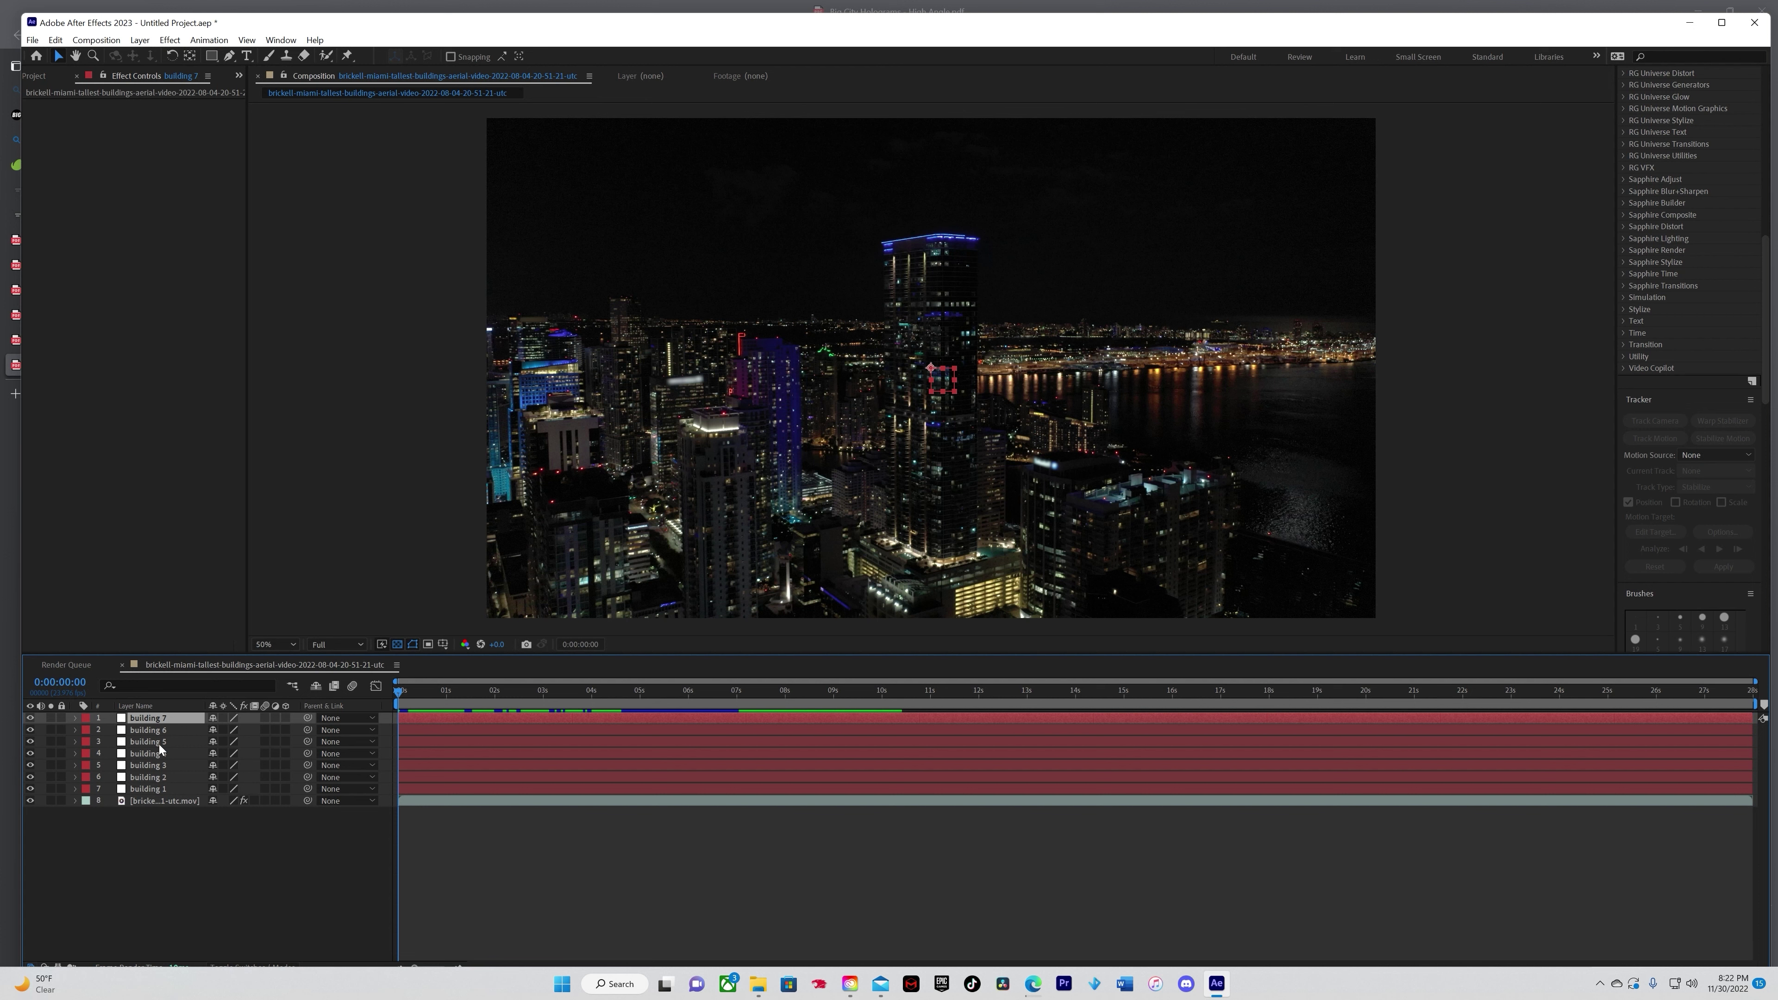
Step: Create track data from the Mocha layer building 1 in the footage layer's Mocha Pro effect
left_click(152, 803)
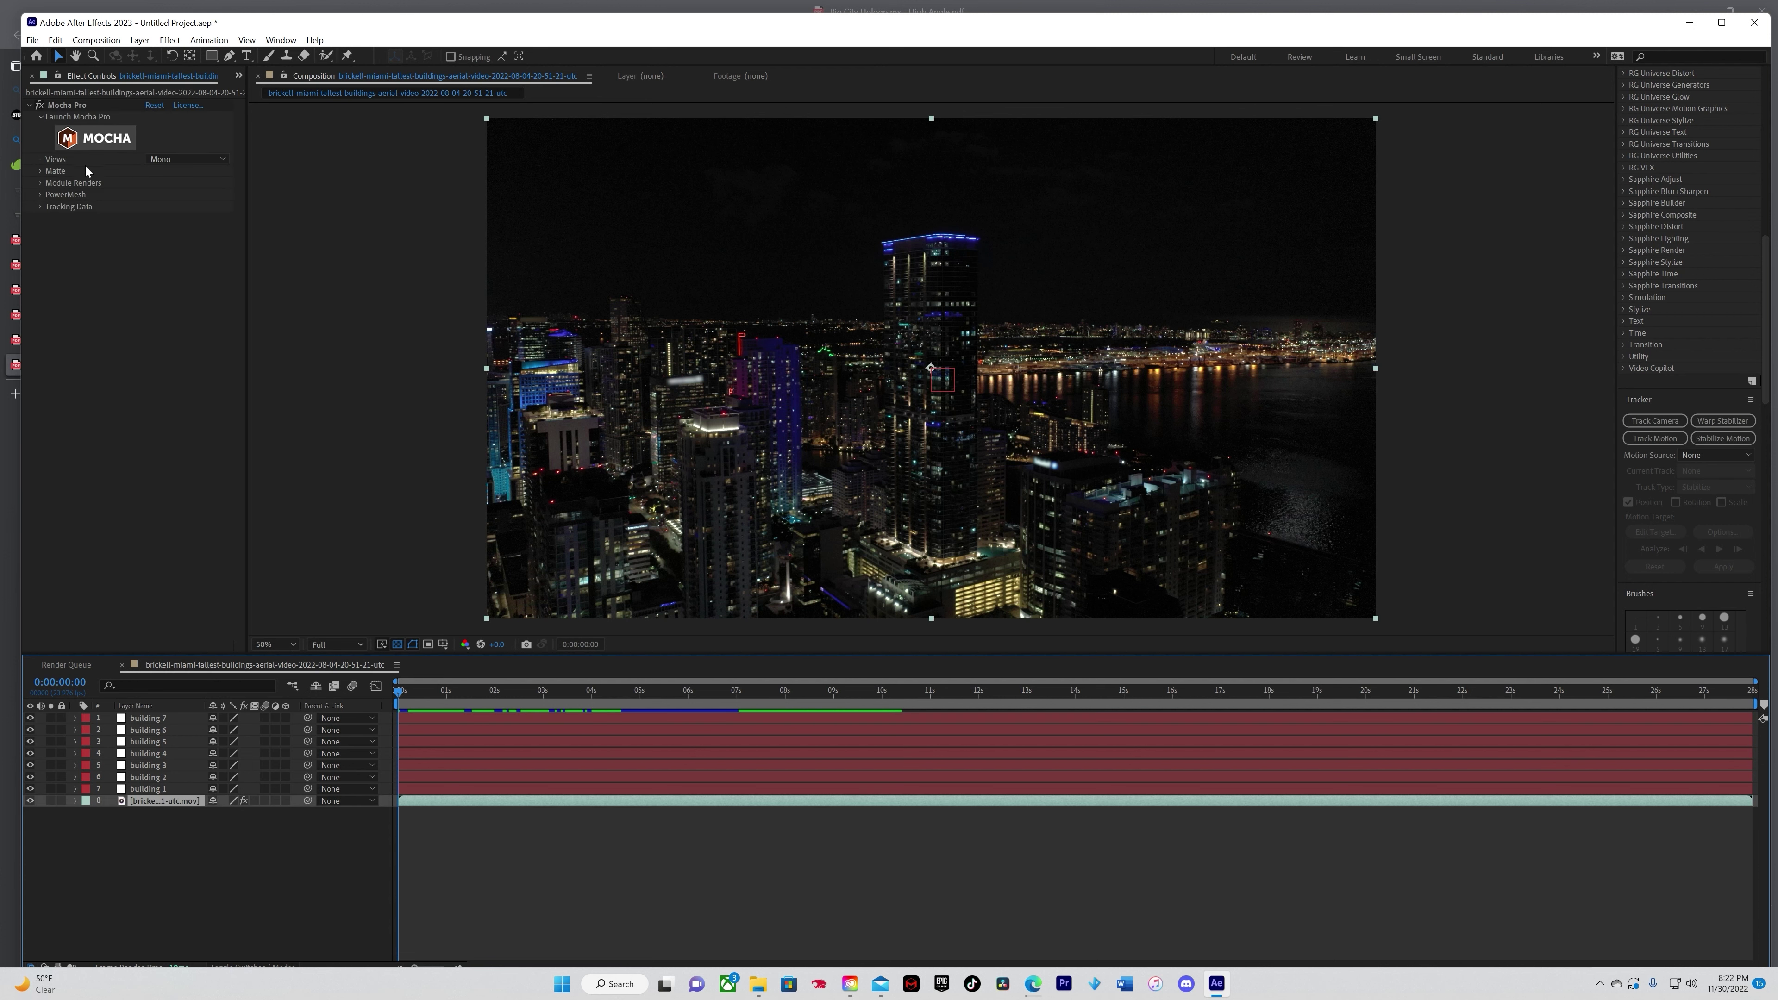
left_click(41, 207)
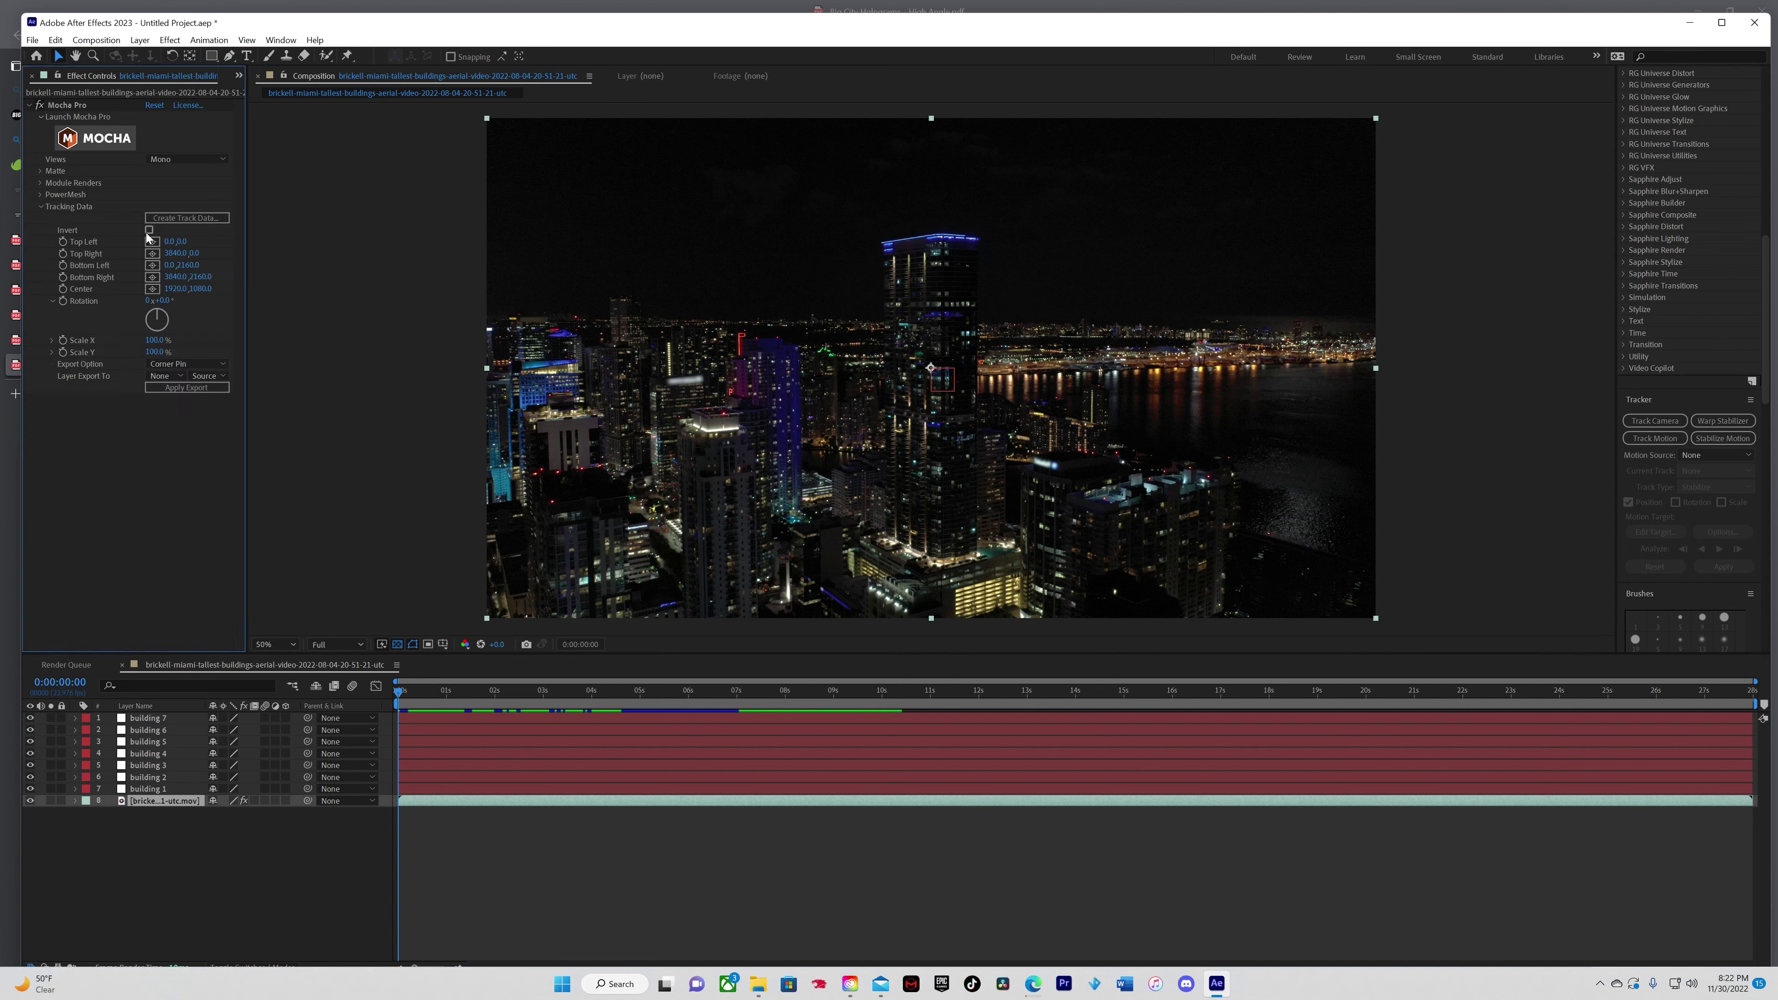
left_click(186, 218)
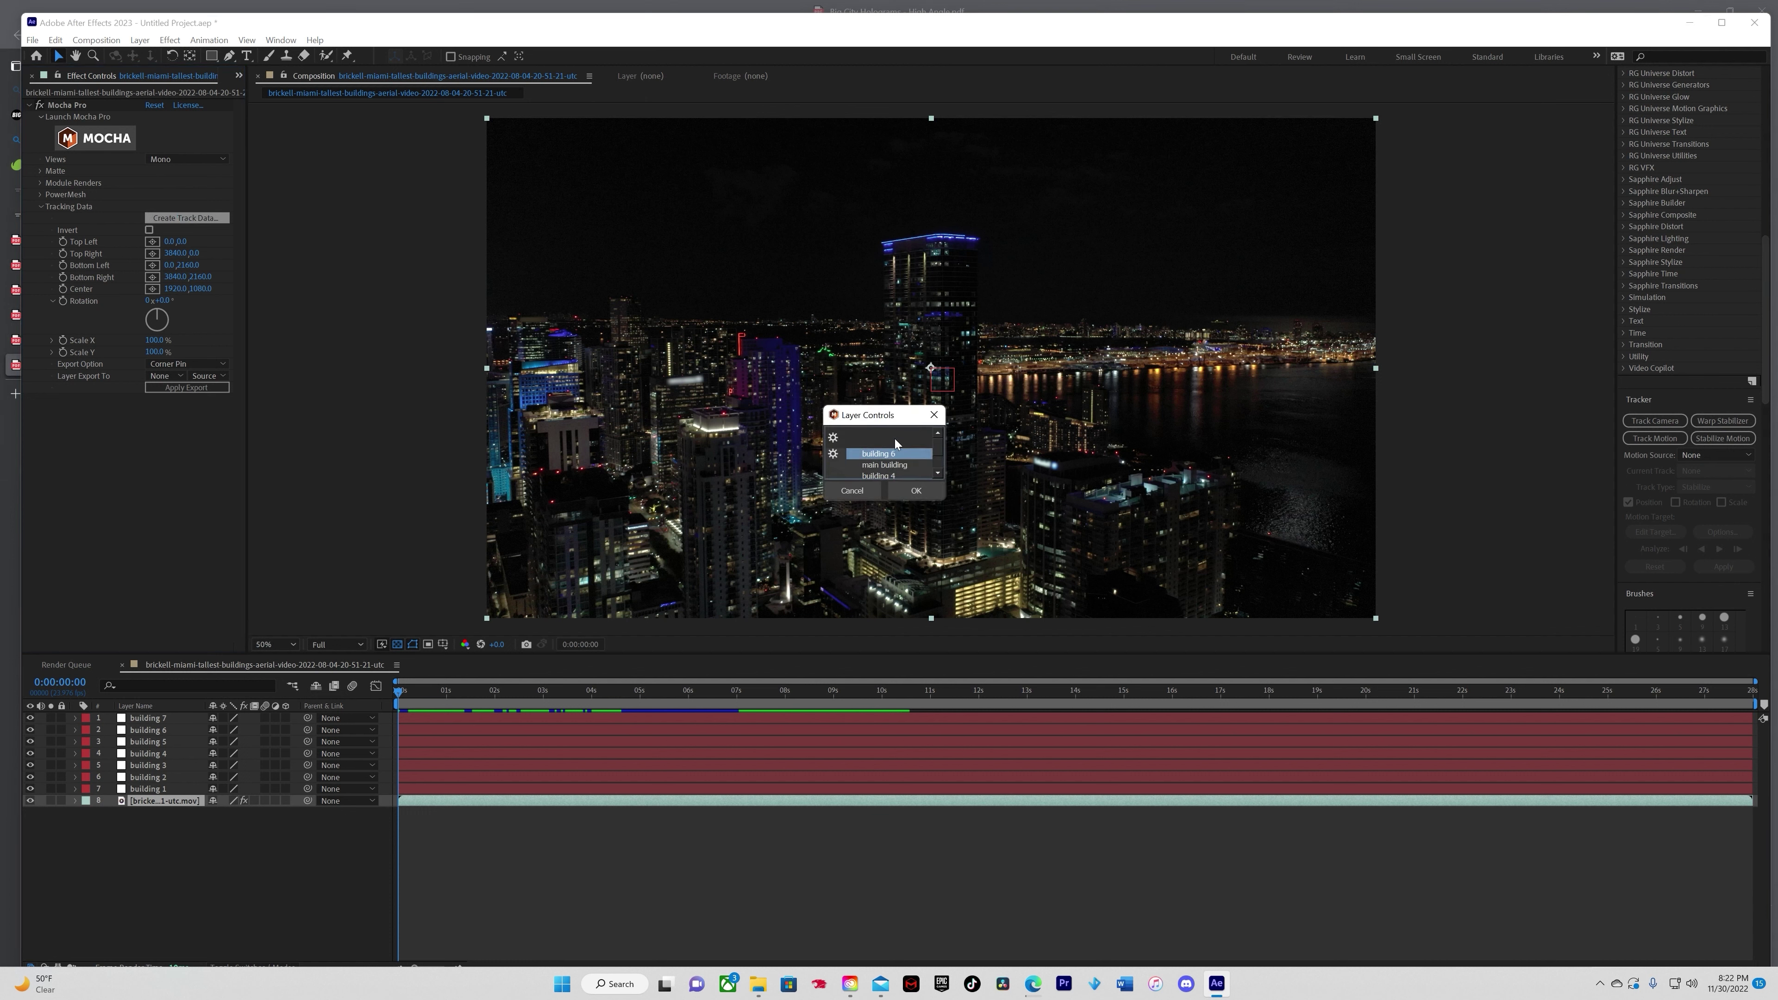
scroll(889, 466, "down", 2)
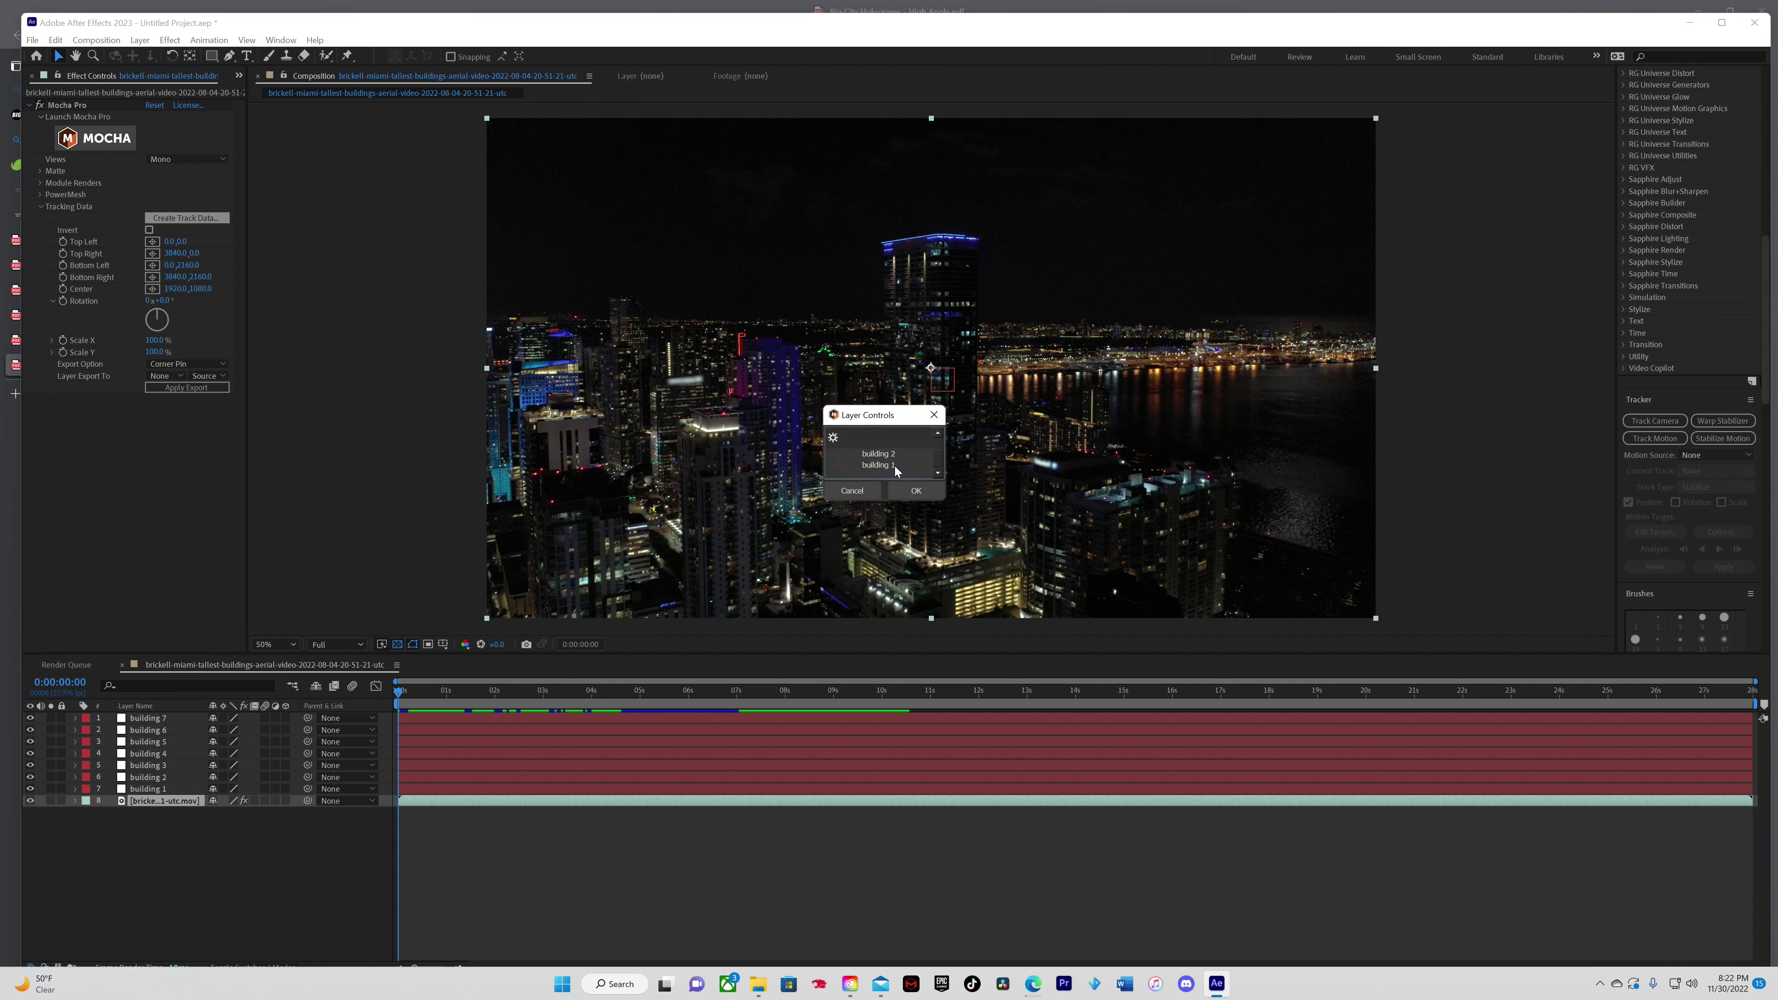
left_click(876, 466)
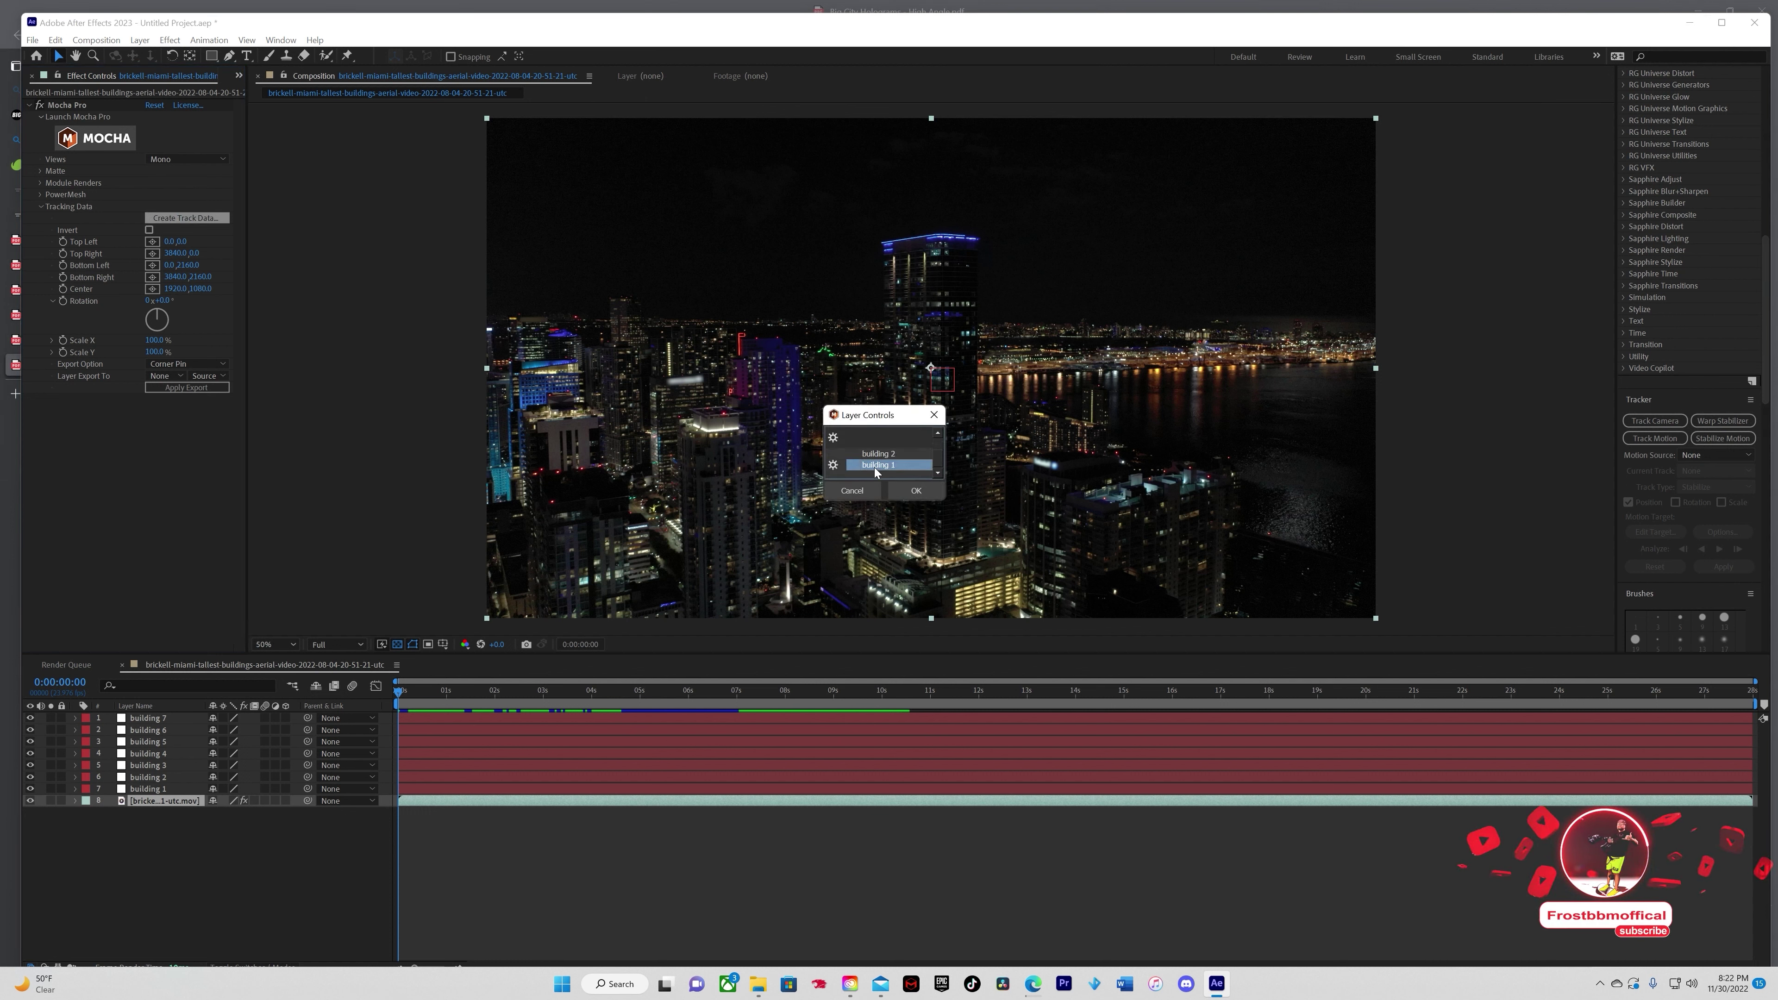
left_click(907, 490)
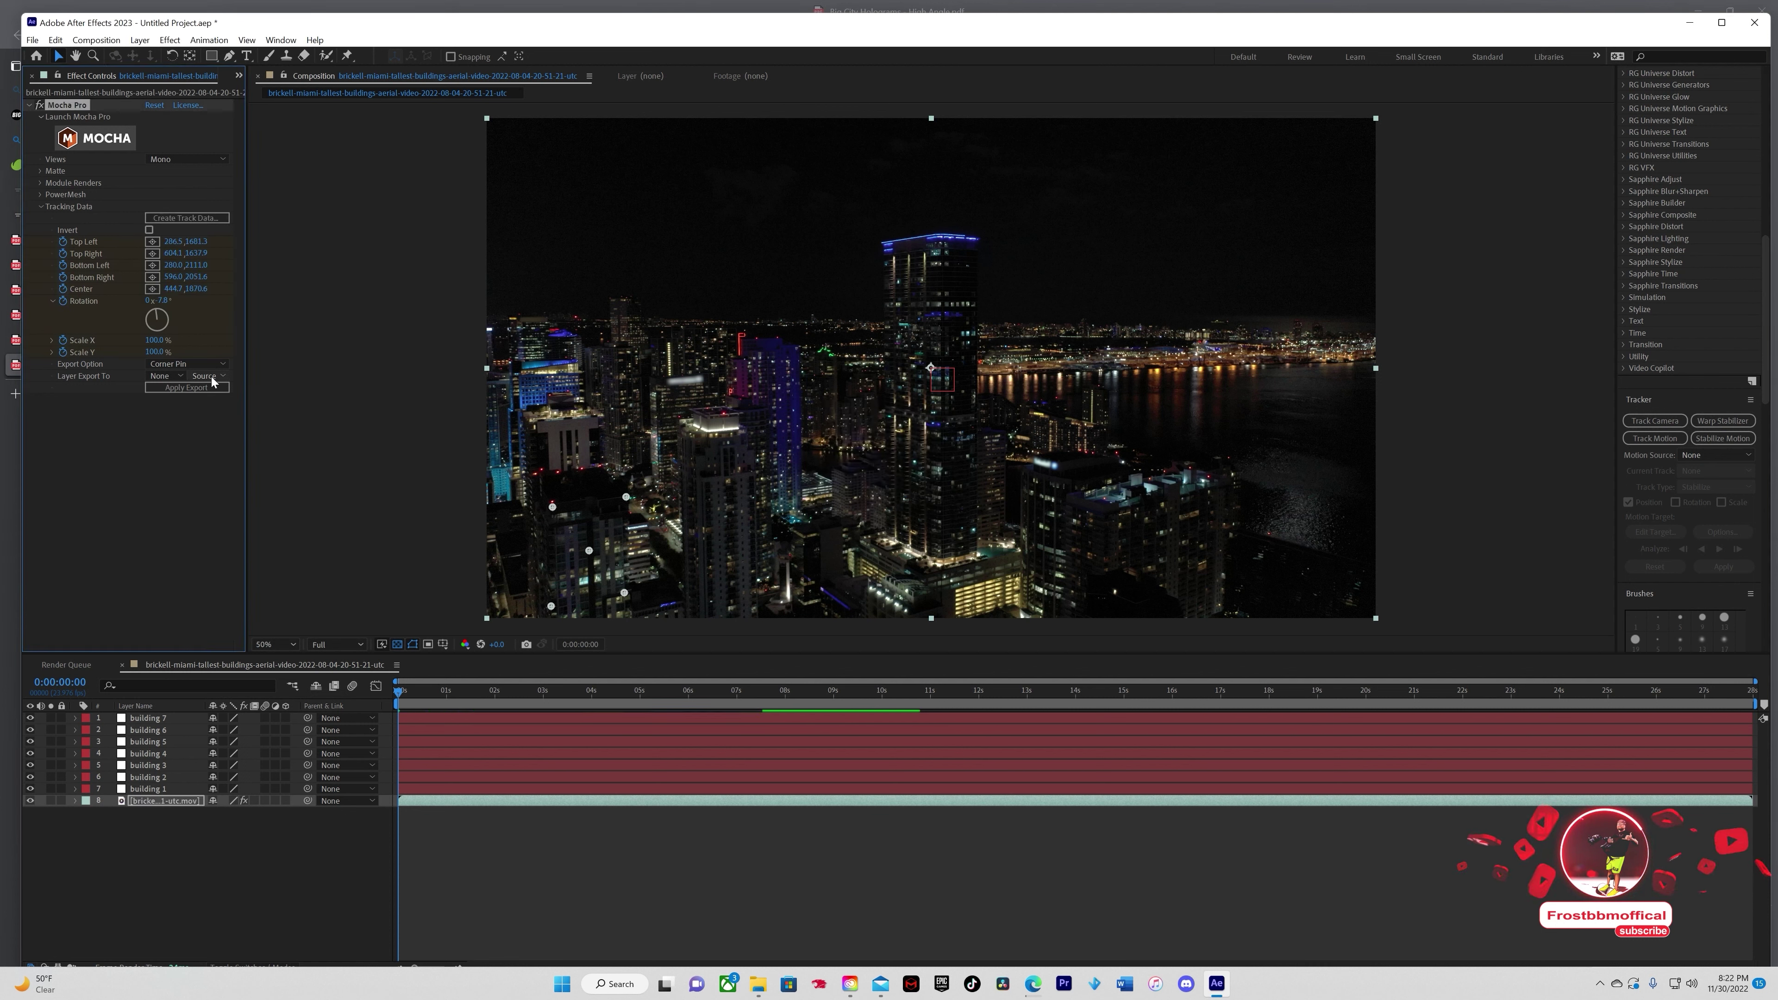
Step: Export the building 1 tracking data to the building 1 null using the Corner Pin export option with the Support variant
left_click(167, 373)
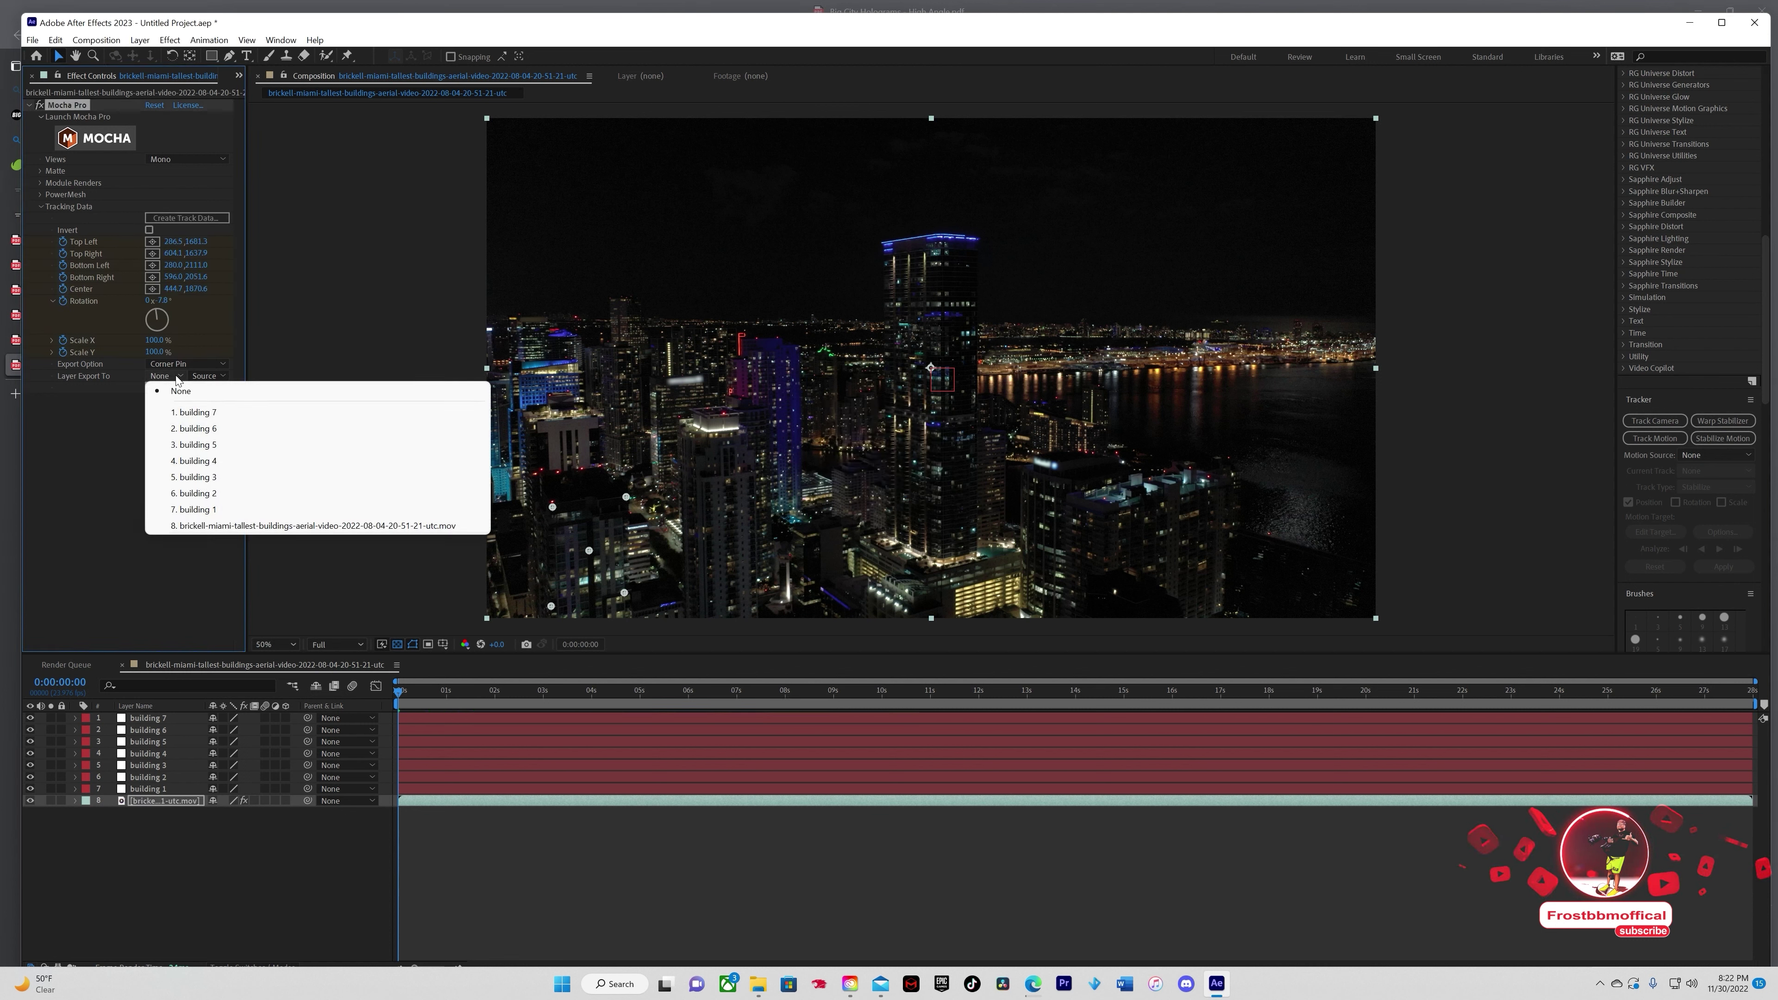
left_click(193, 508)
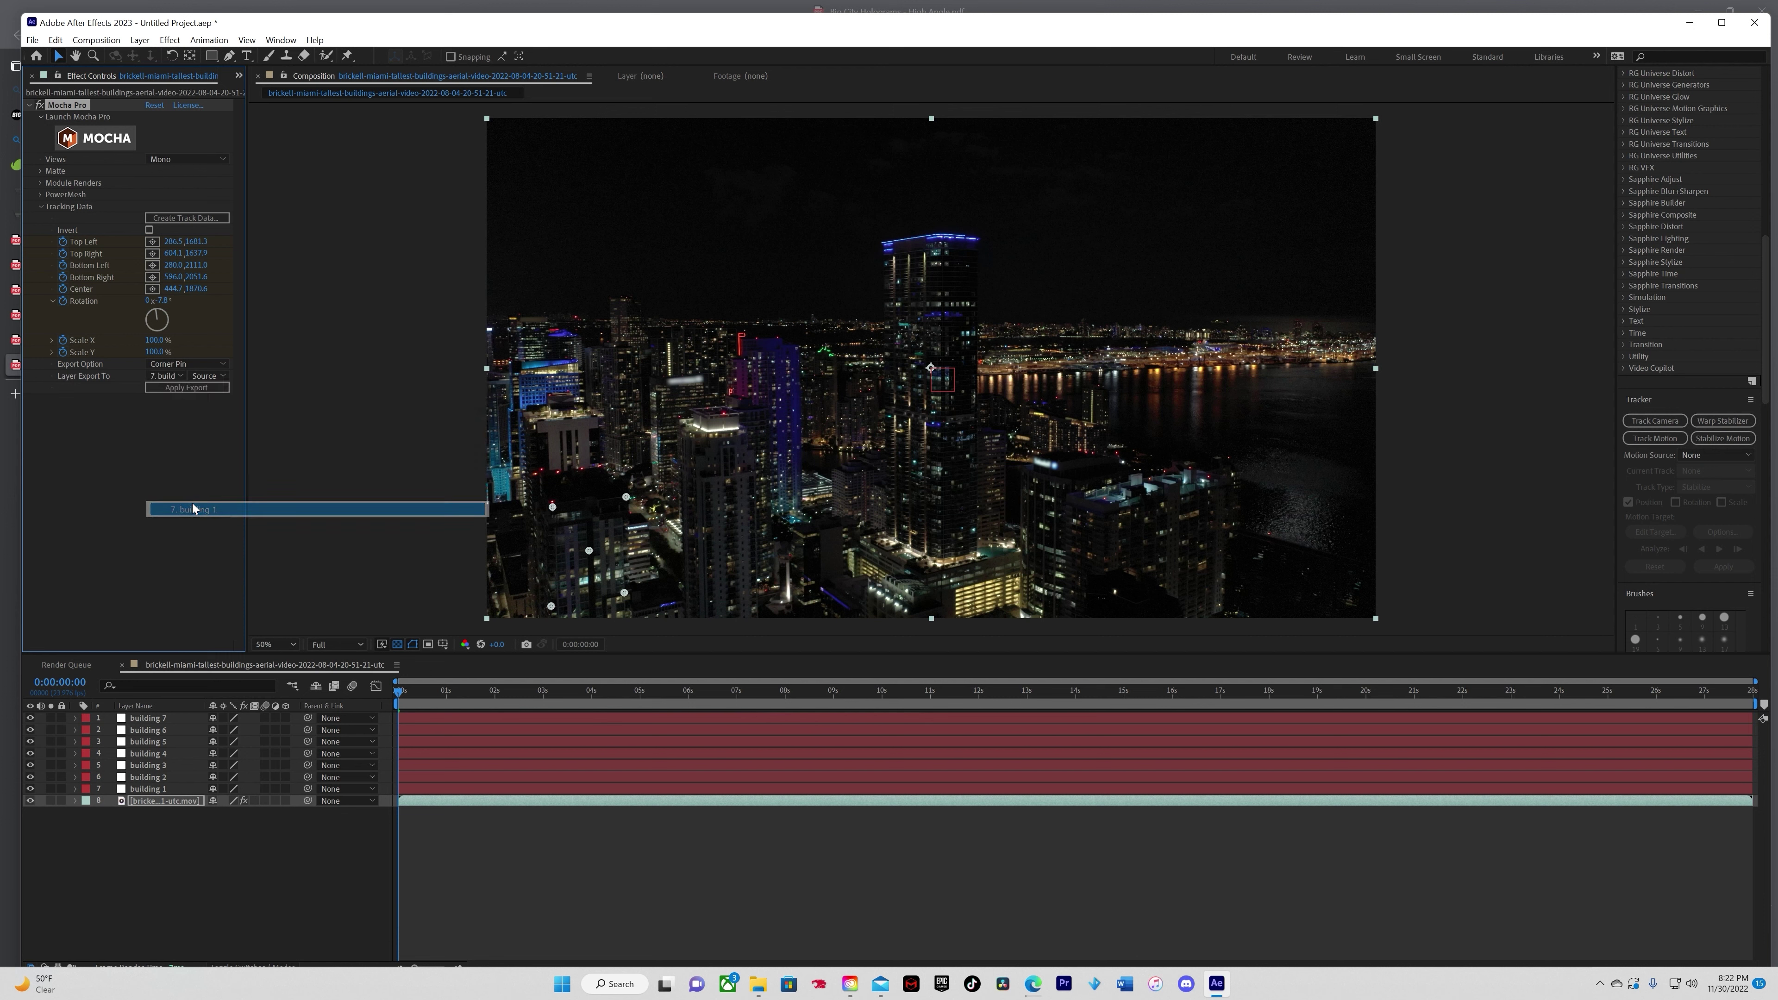
left_click(209, 370)
left_click(212, 391)
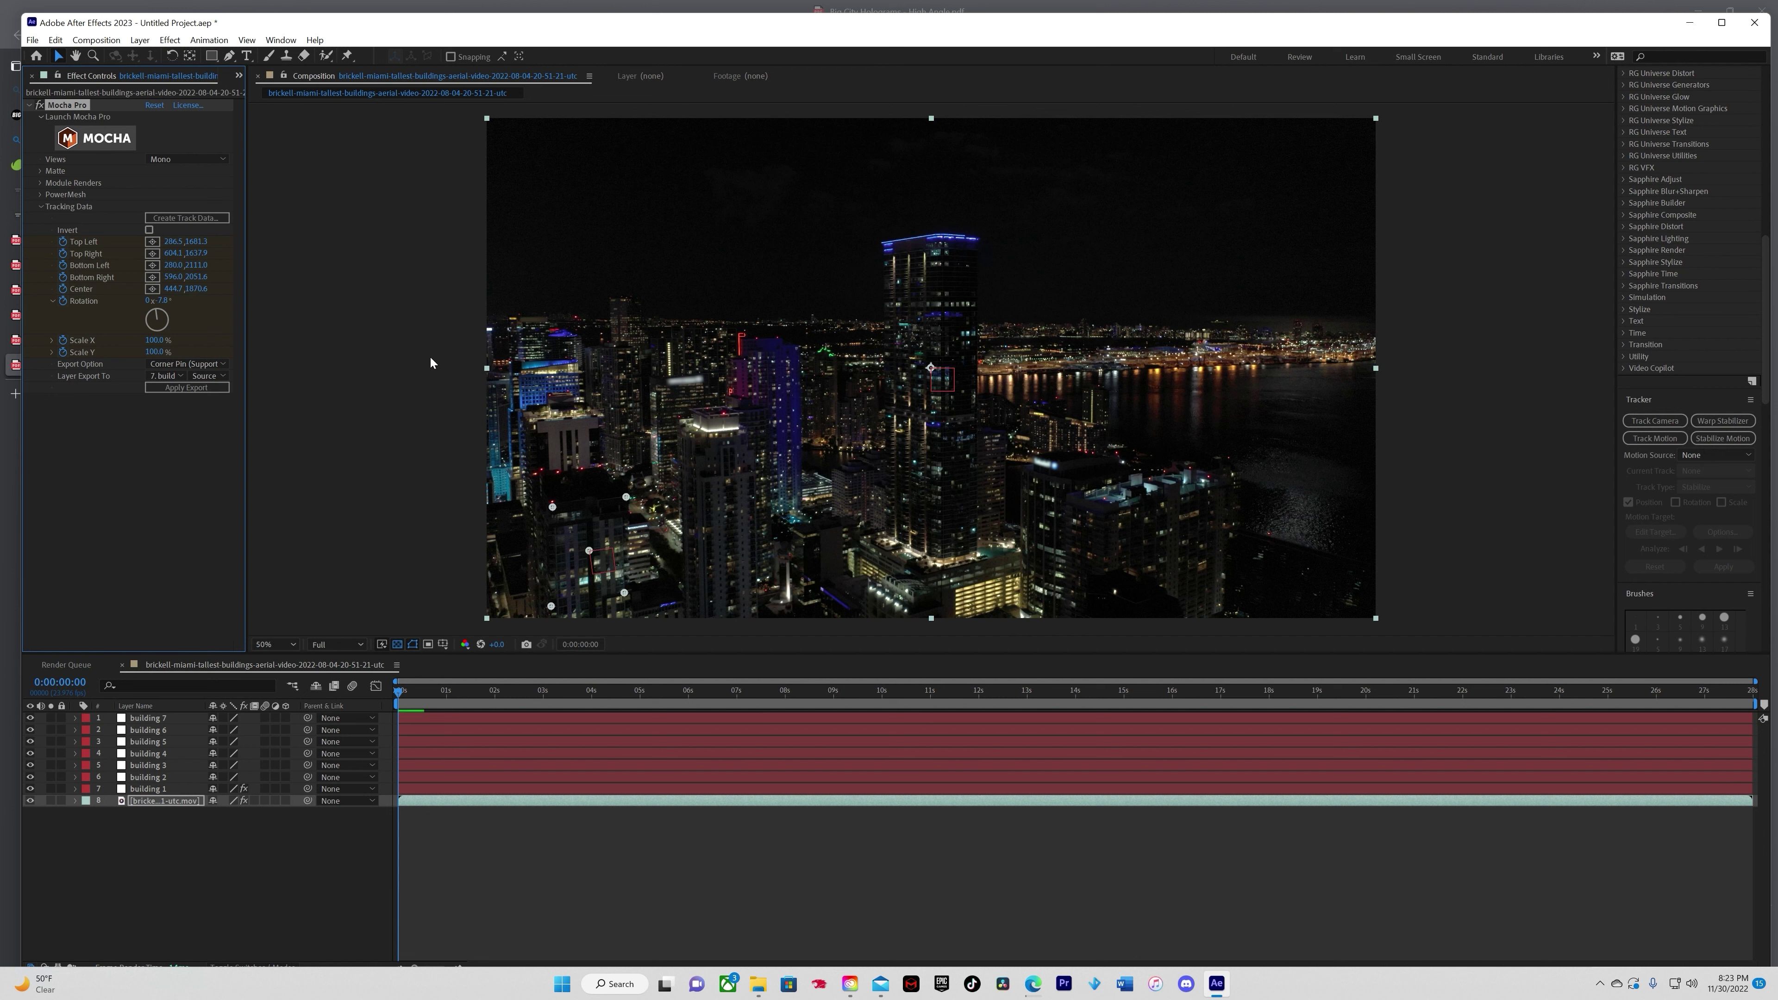
Step: Create track data from the Mocha layer building 2 and export it to the building 2 null
left_click(198, 219)
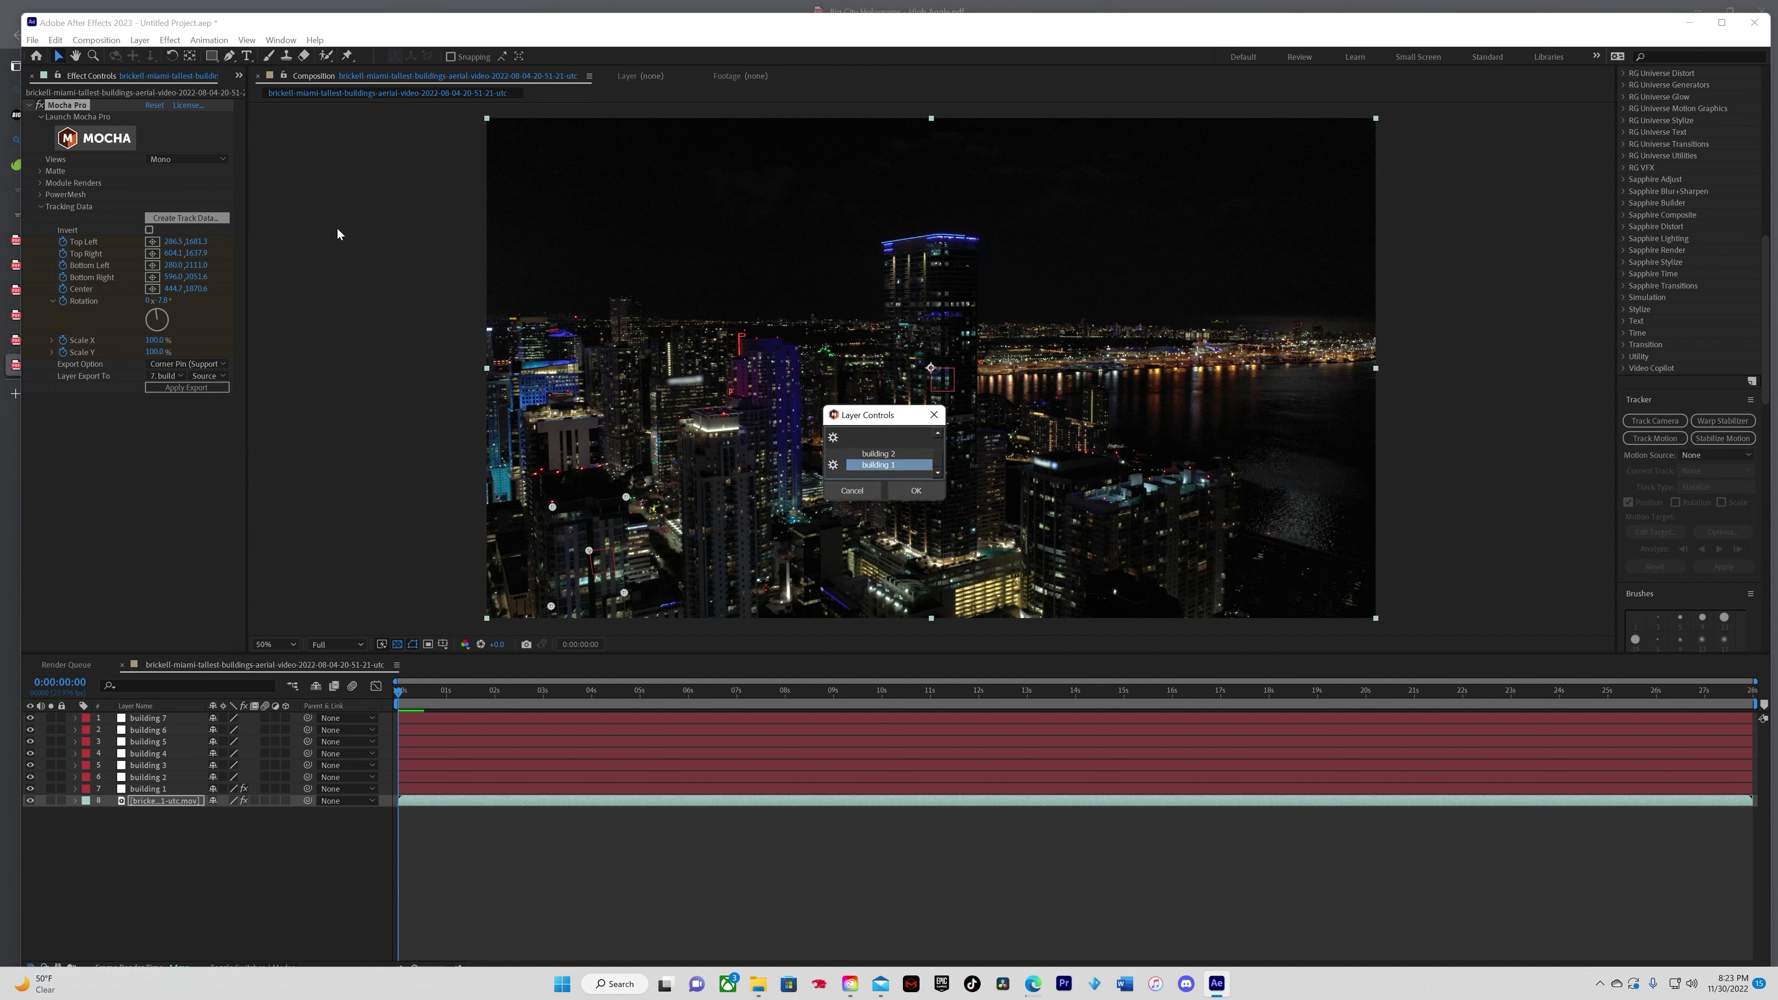
left_click(888, 454)
left_click(915, 491)
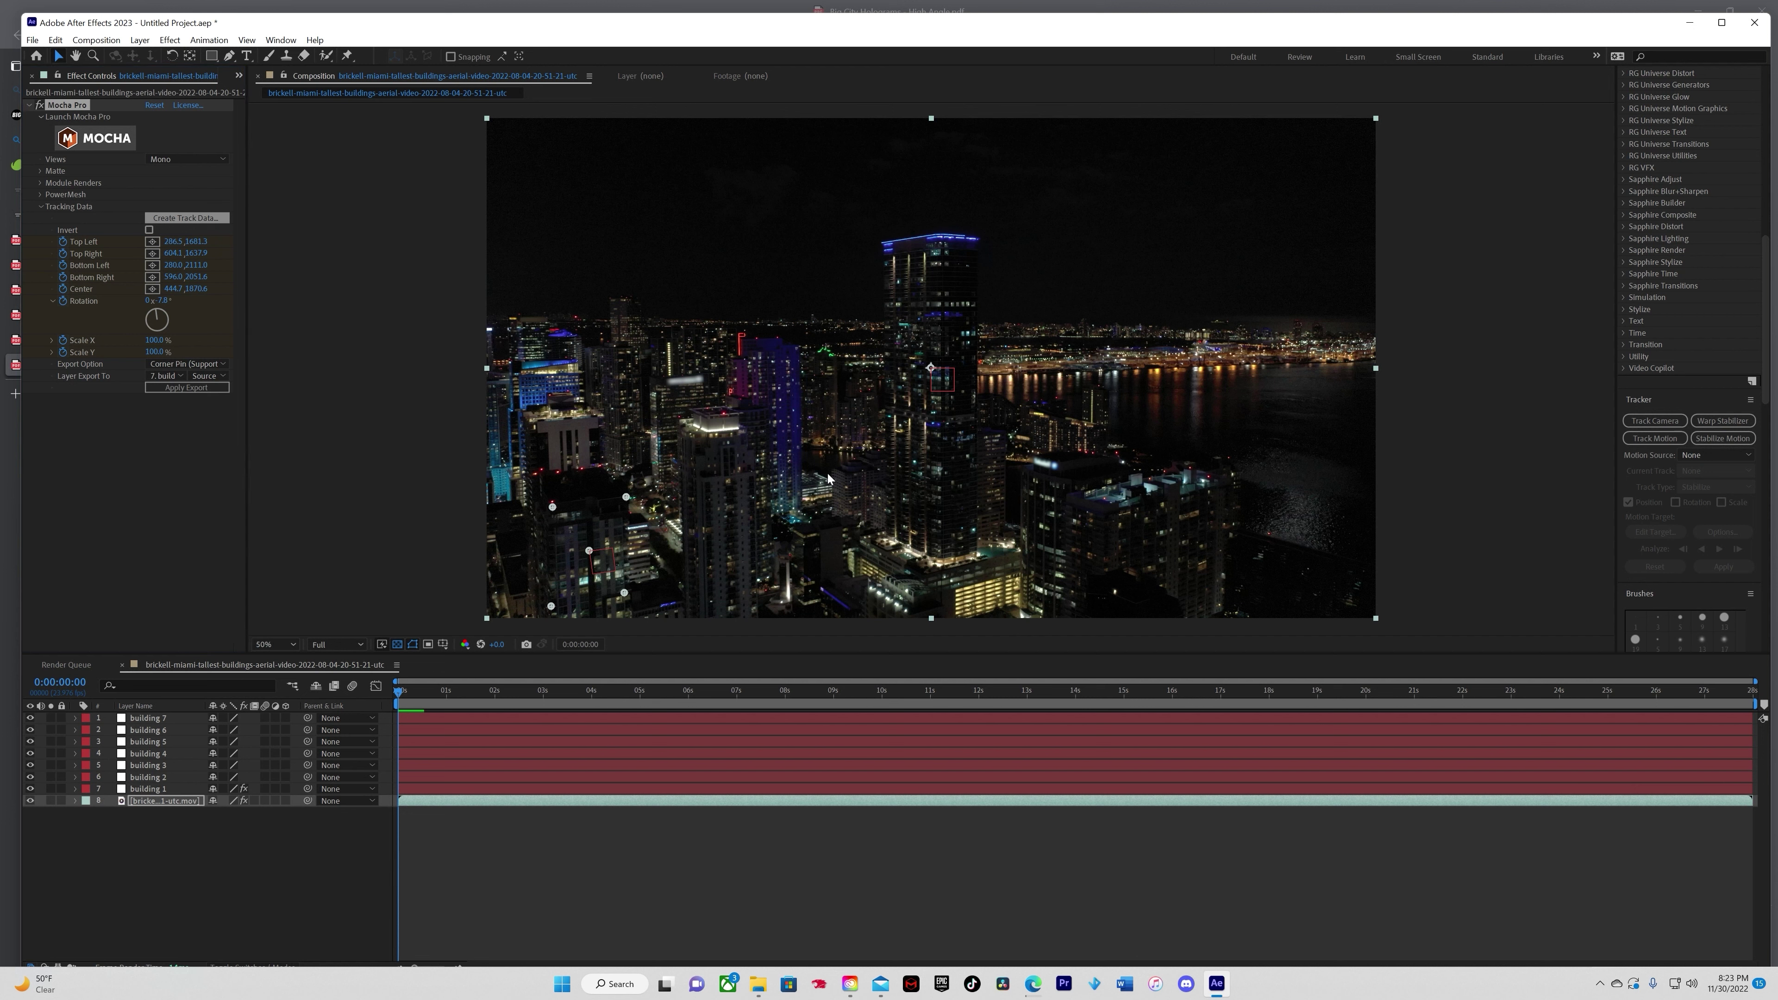
left_click(186, 376)
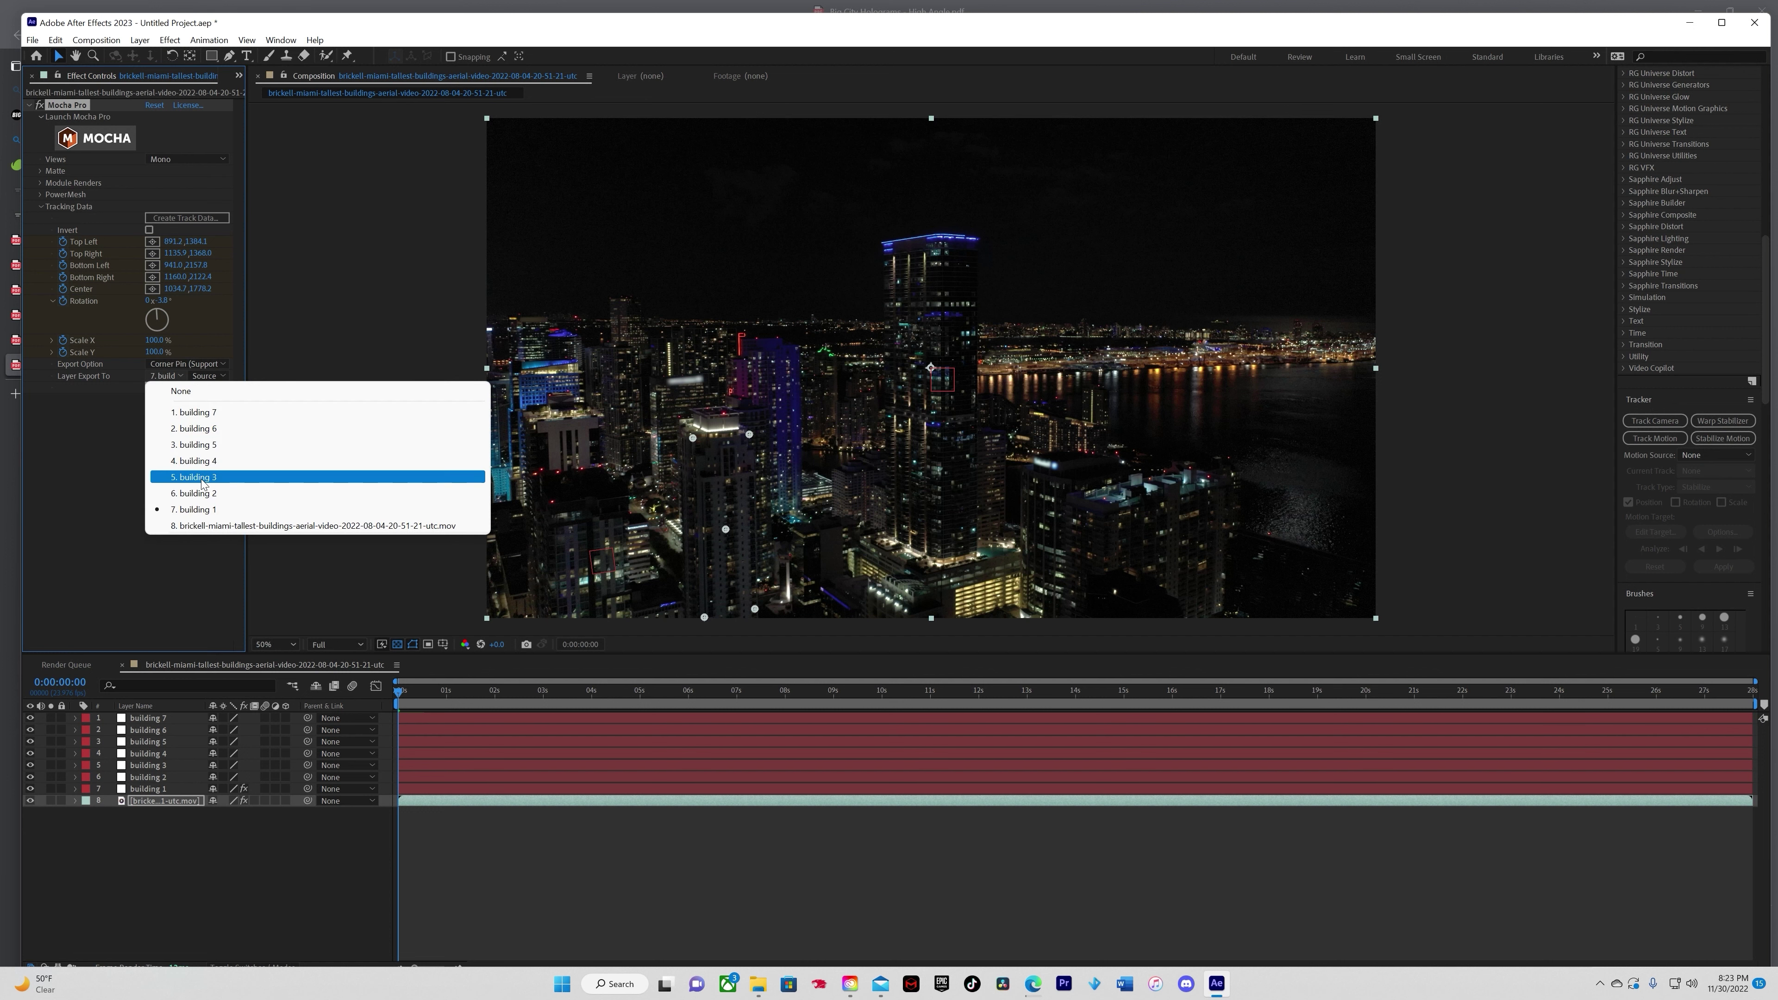
left_click(200, 493)
left_click(205, 389)
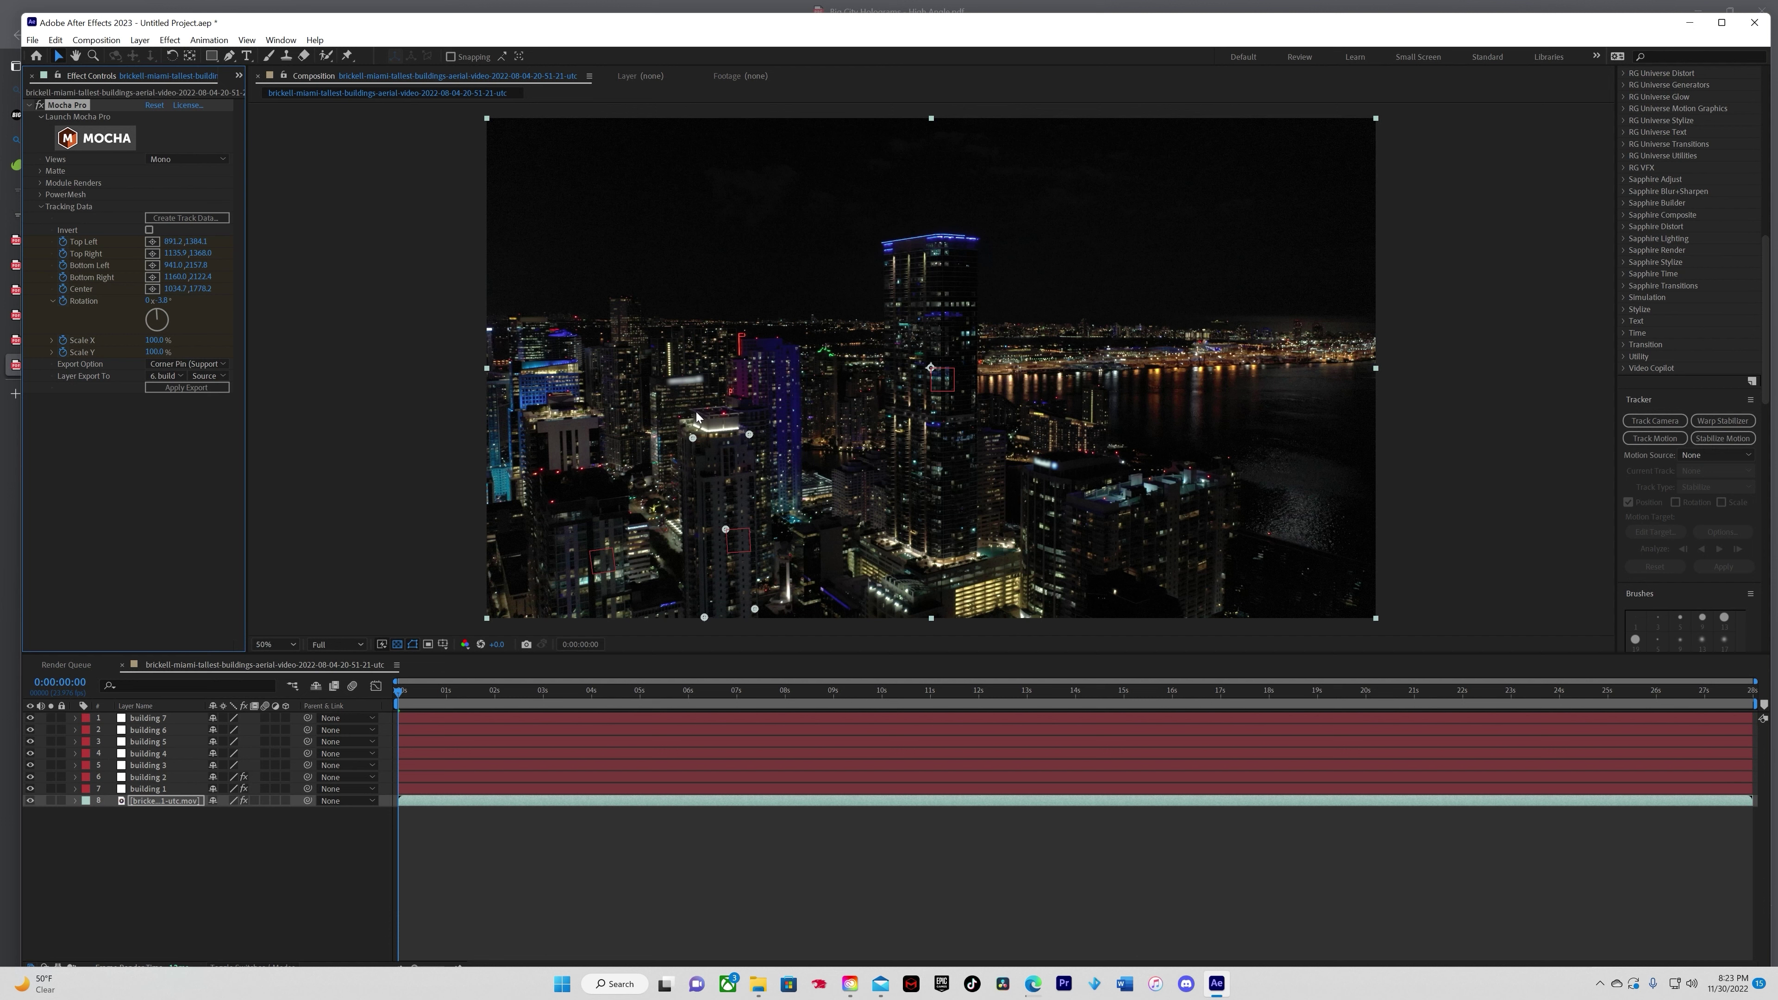
Step: Create track data for the remaining Mocha layers, starting with building 3, and export each to its own null up to building 7
left_click(187, 217)
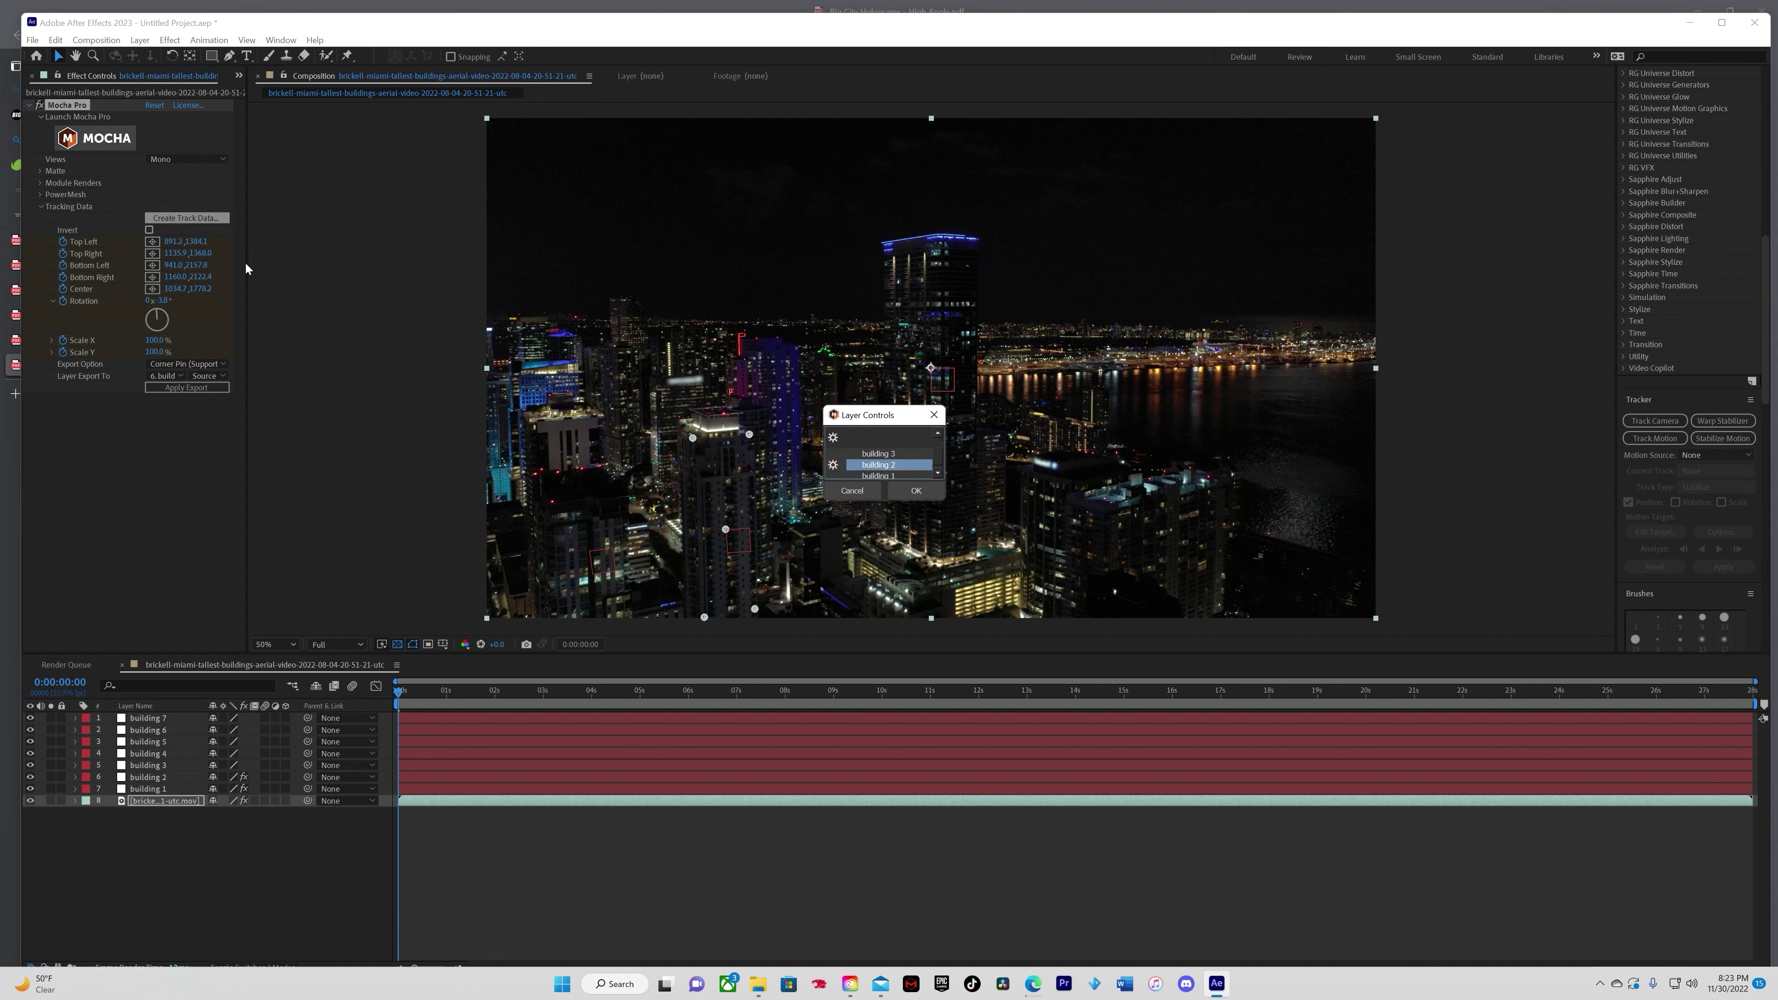
left_click(878, 453)
left_click(915, 490)
left_click(187, 217)
left_click(912, 490)
left_click(187, 218)
left_click(915, 490)
left_click(187, 218)
left_click(915, 491)
left_click(201, 390)
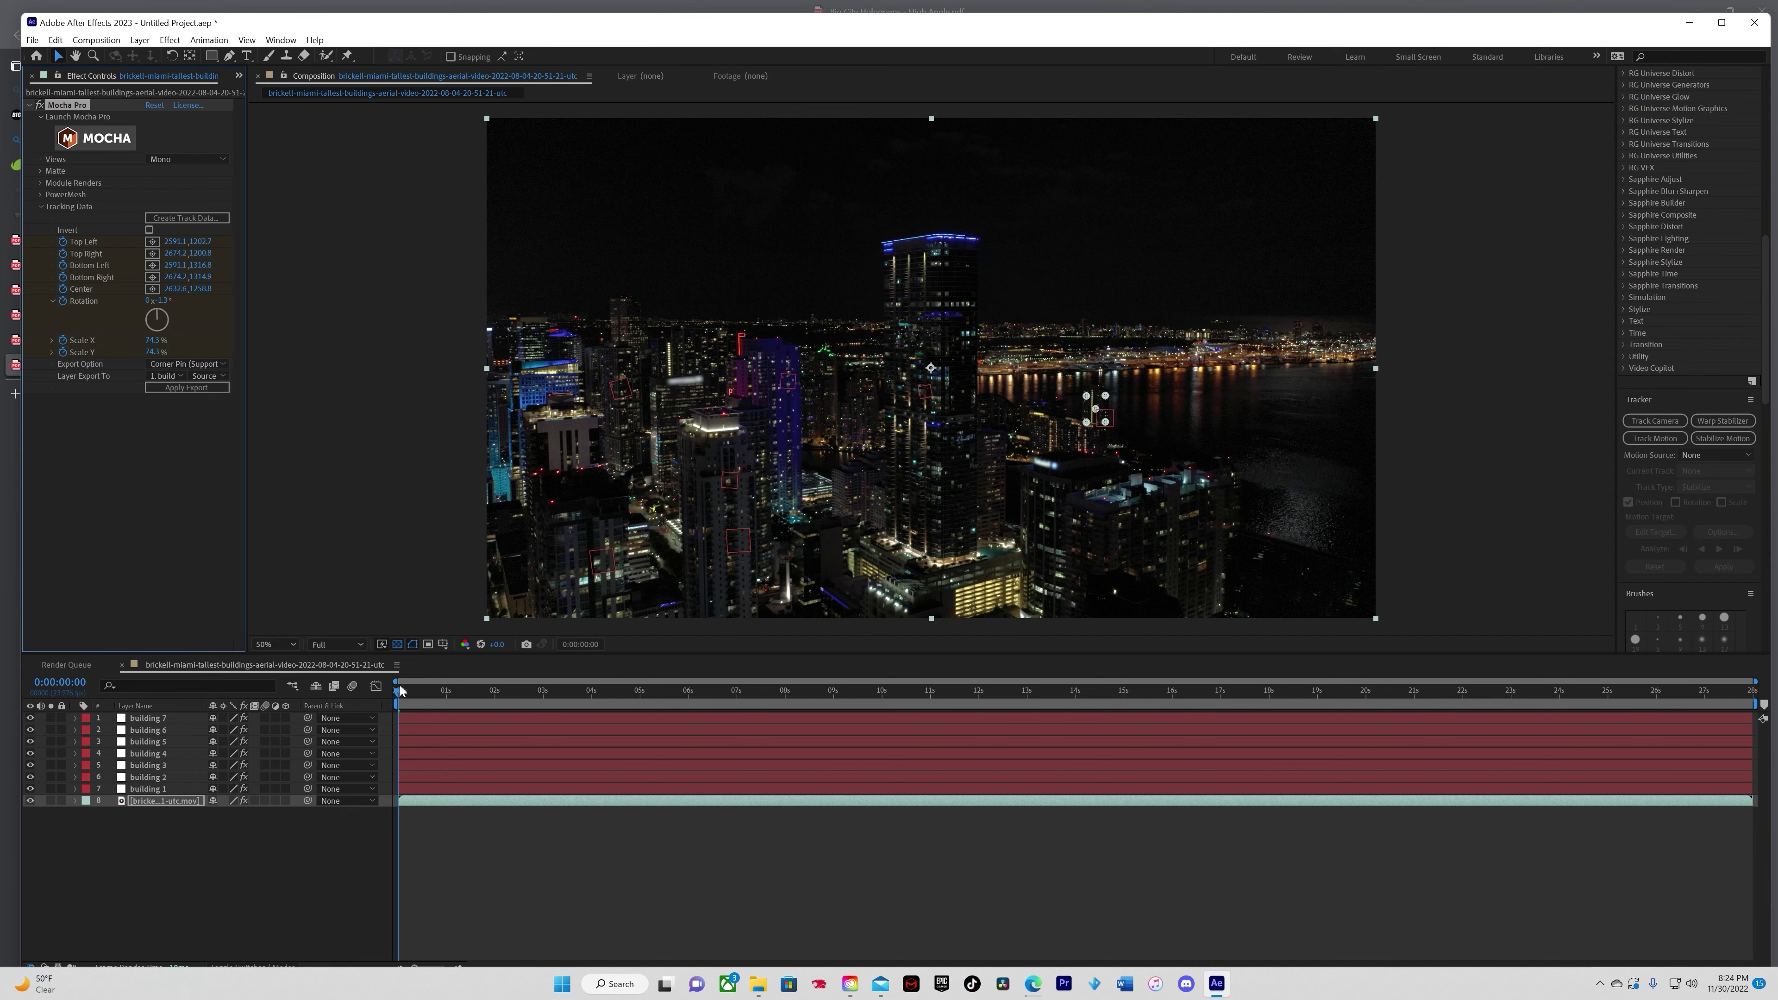
Step: Go to 0:00:00:01 and place Brands-001.mov from the 02 - Brands Holograms folder directly above the building 1 null
left_click_drag(399, 692, 404, 738)
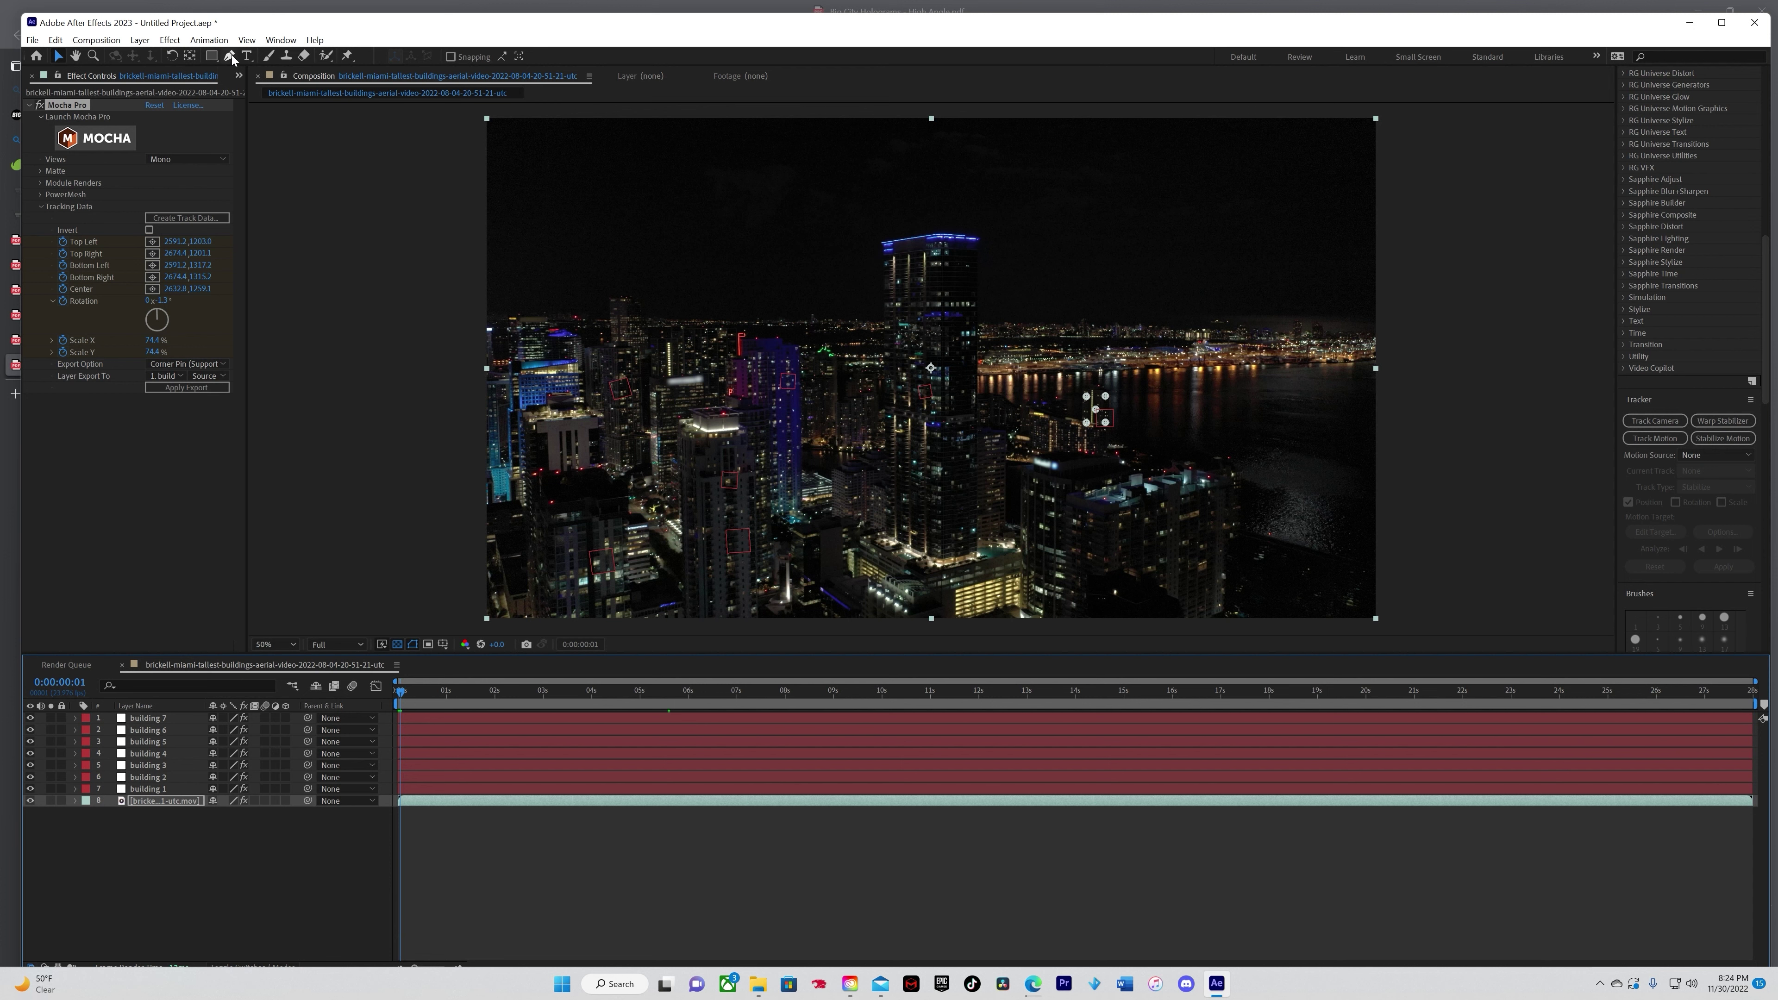
left_click(240, 76)
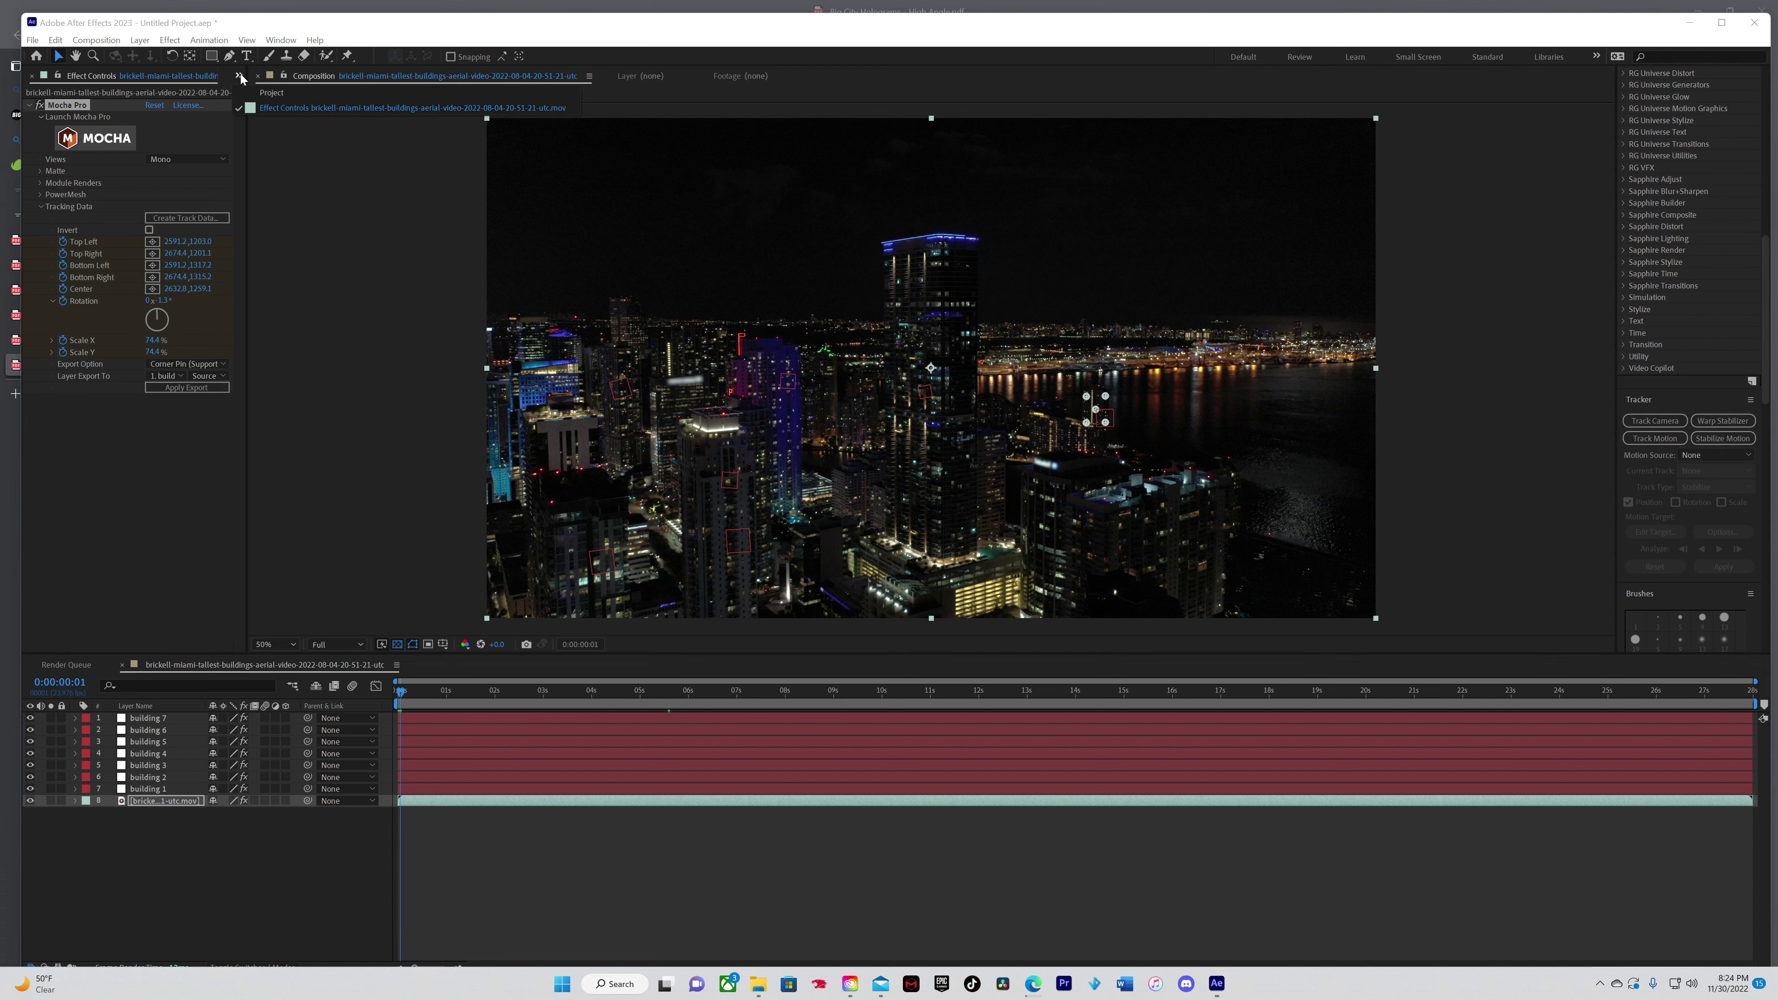
left_click(262, 92)
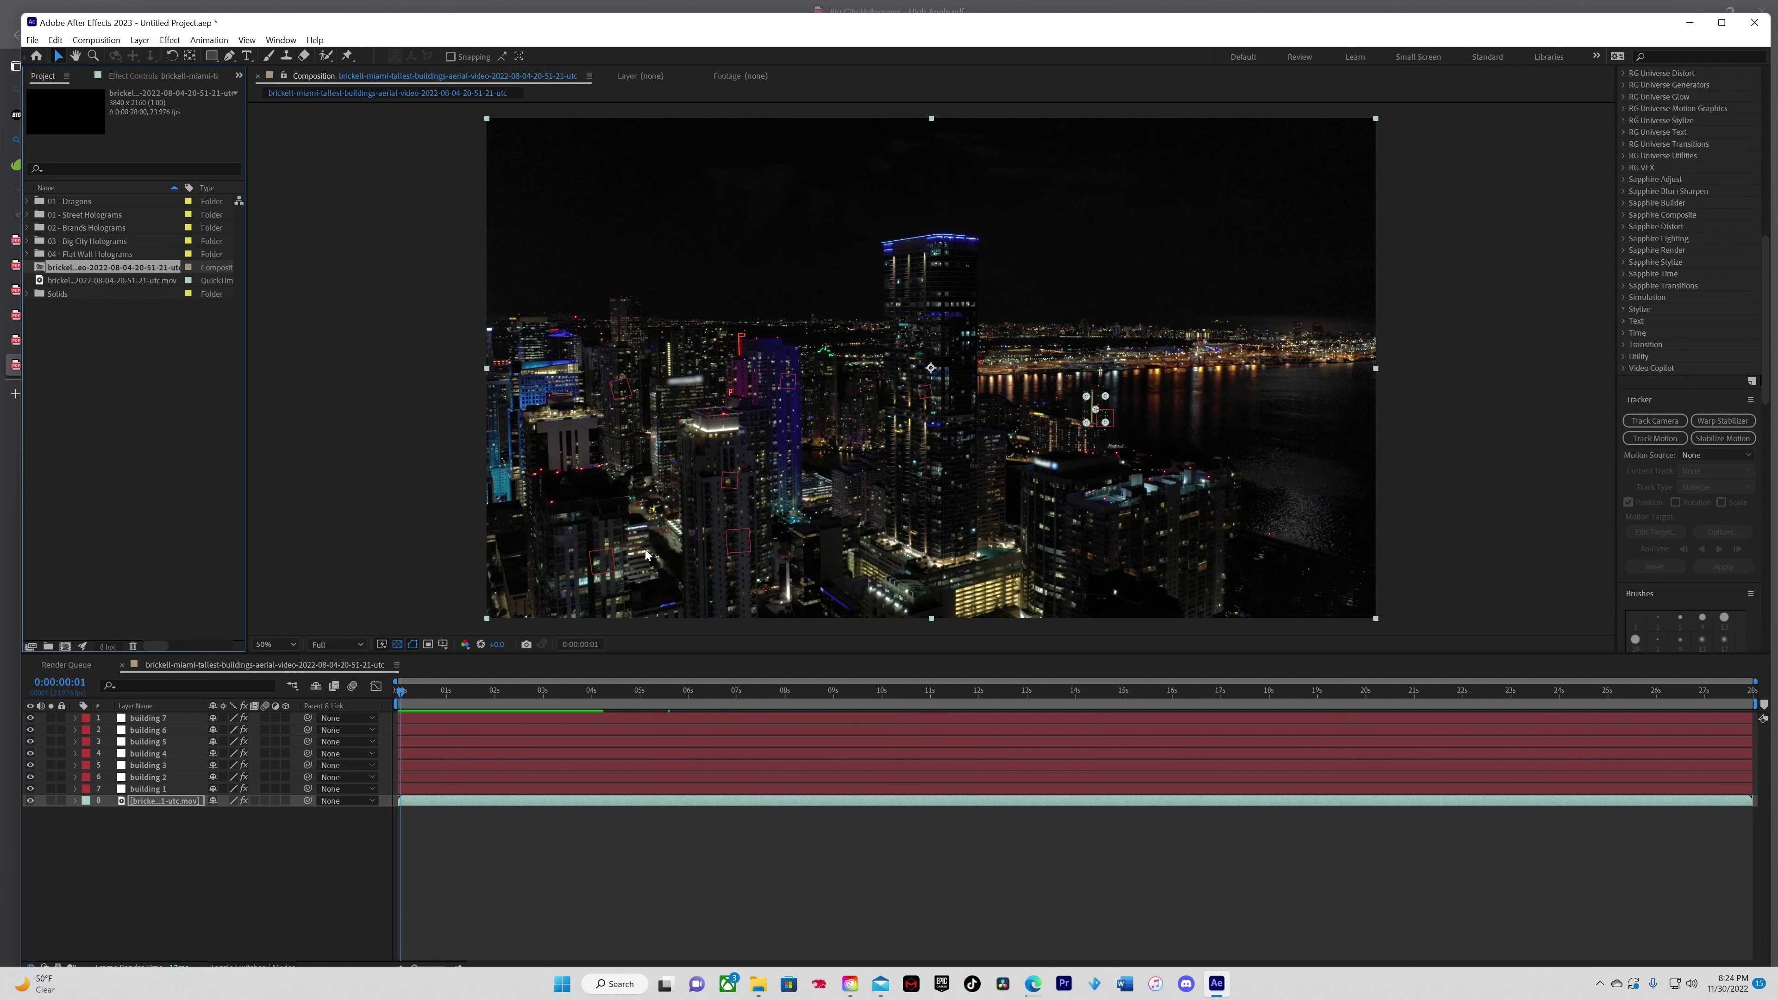
left_click(27, 229)
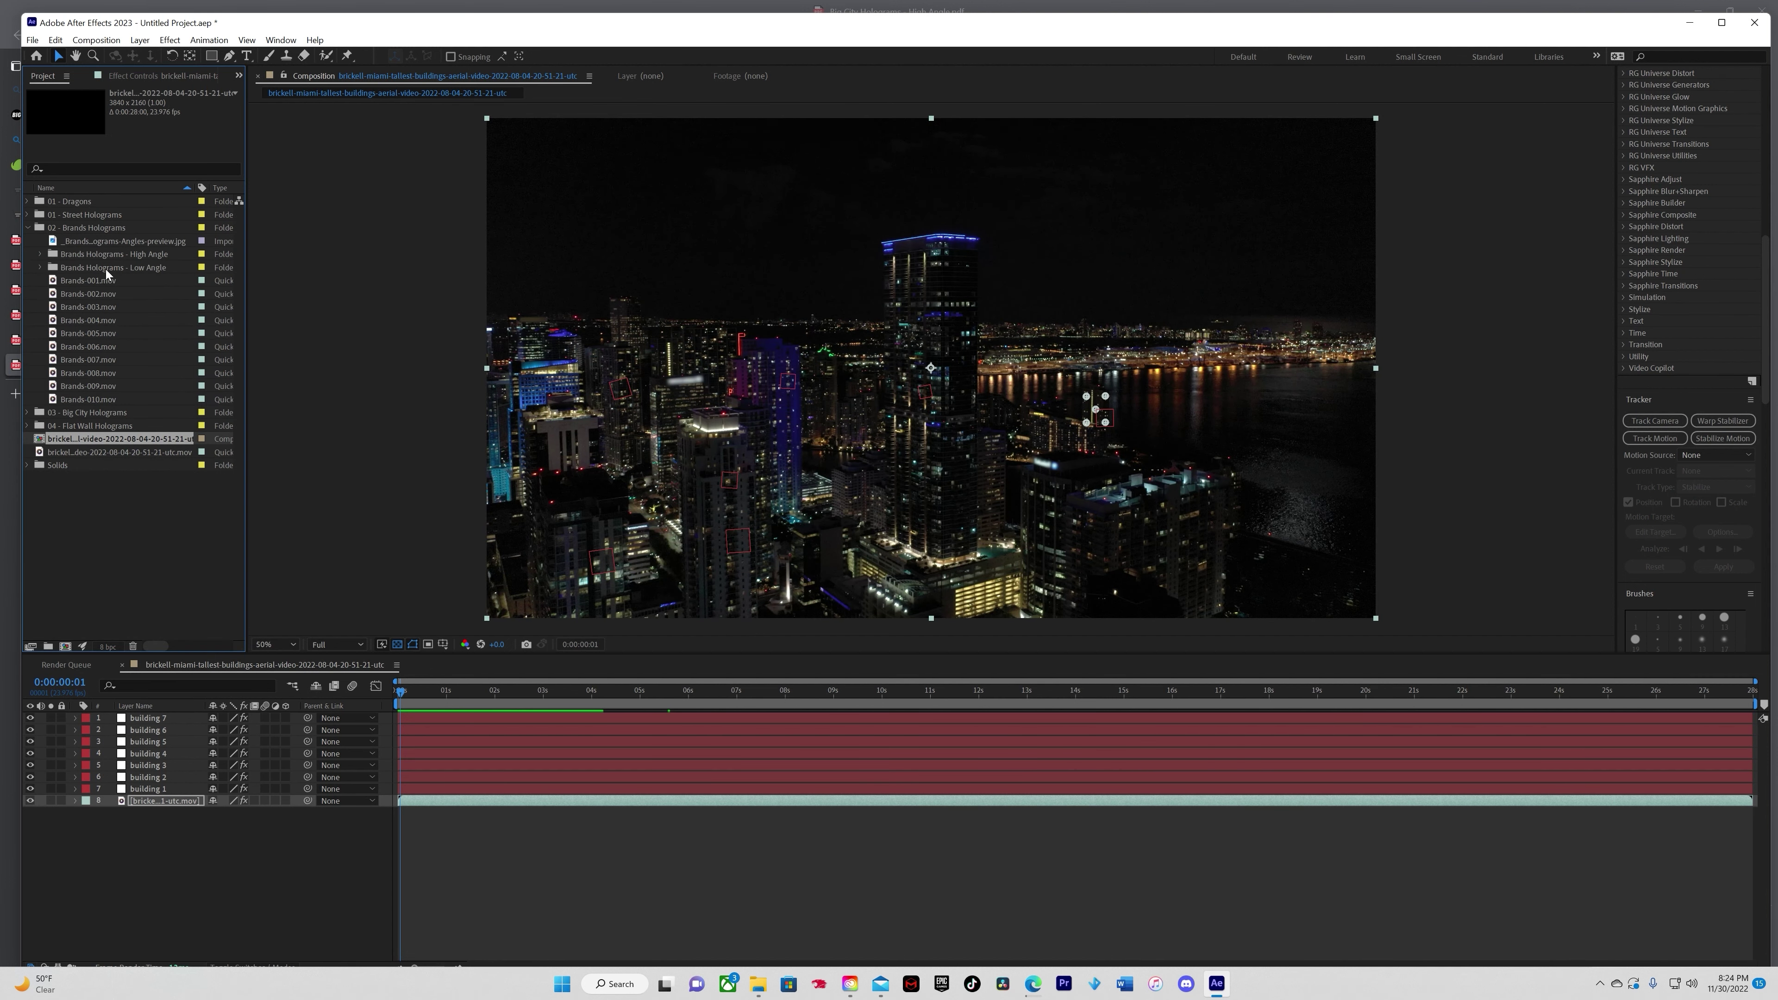
left_click(94, 281)
left_click_drag(146, 560, 166, 789)
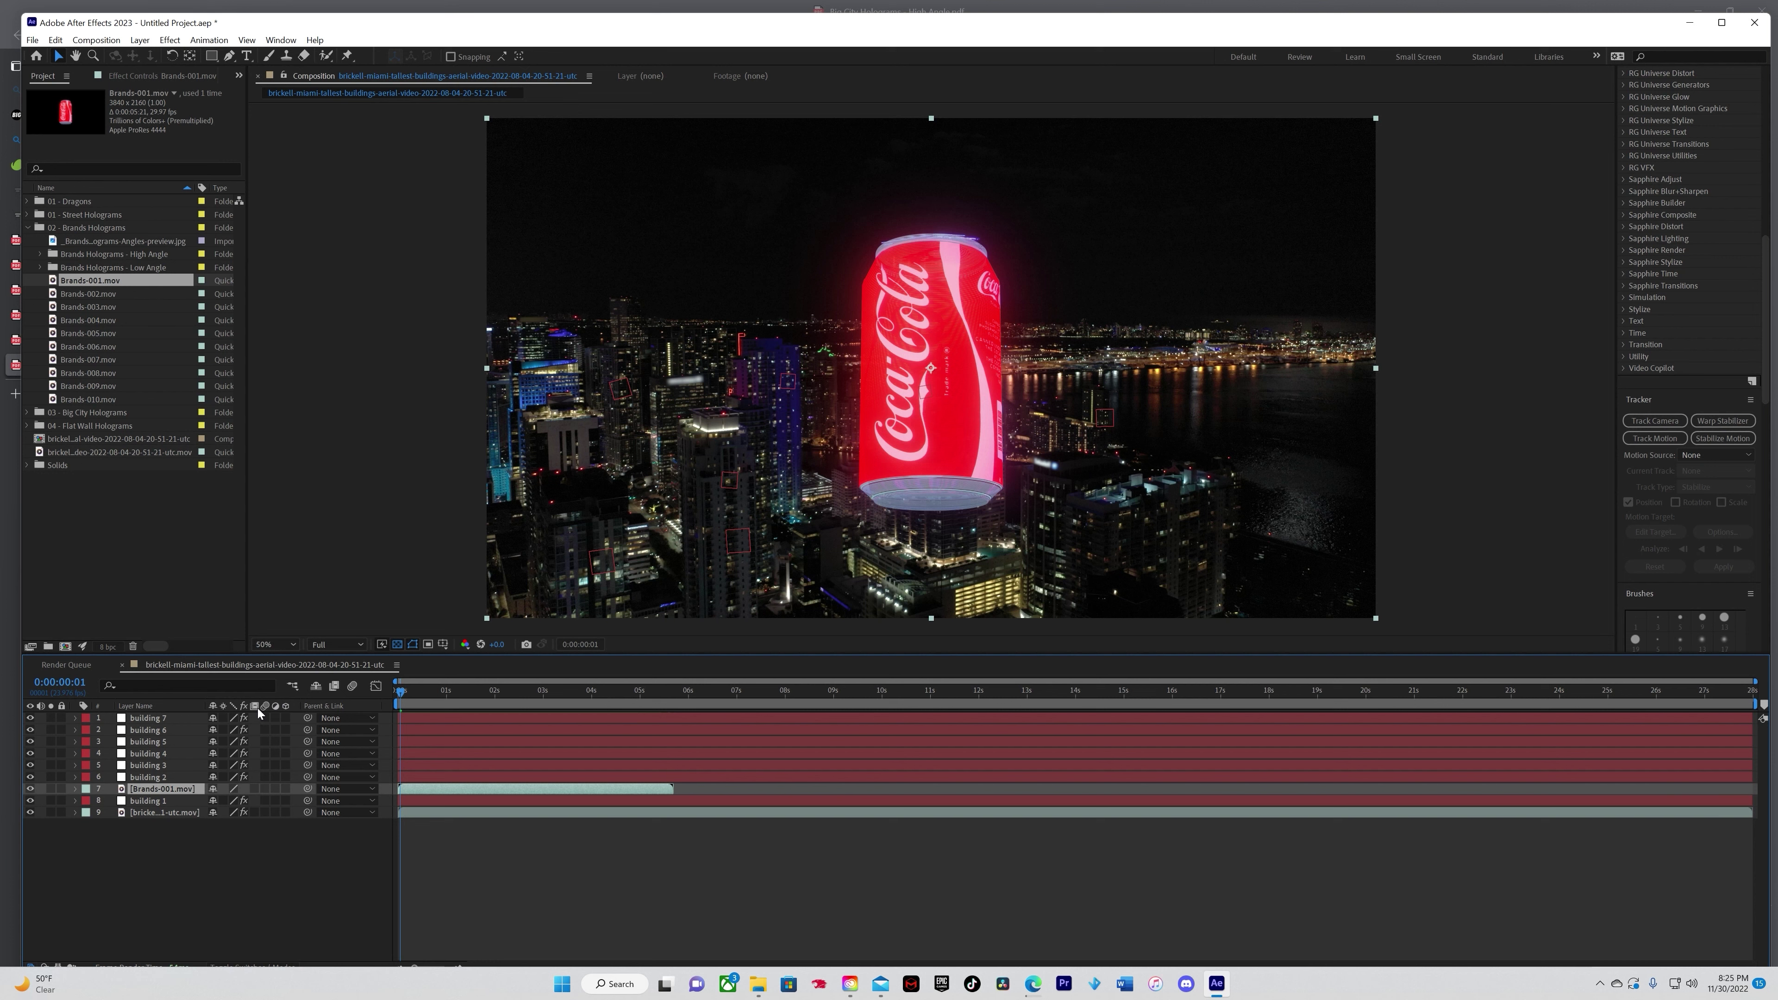
Step: Scale the Brands-001.mov hologram layer down to 17%
key("s")
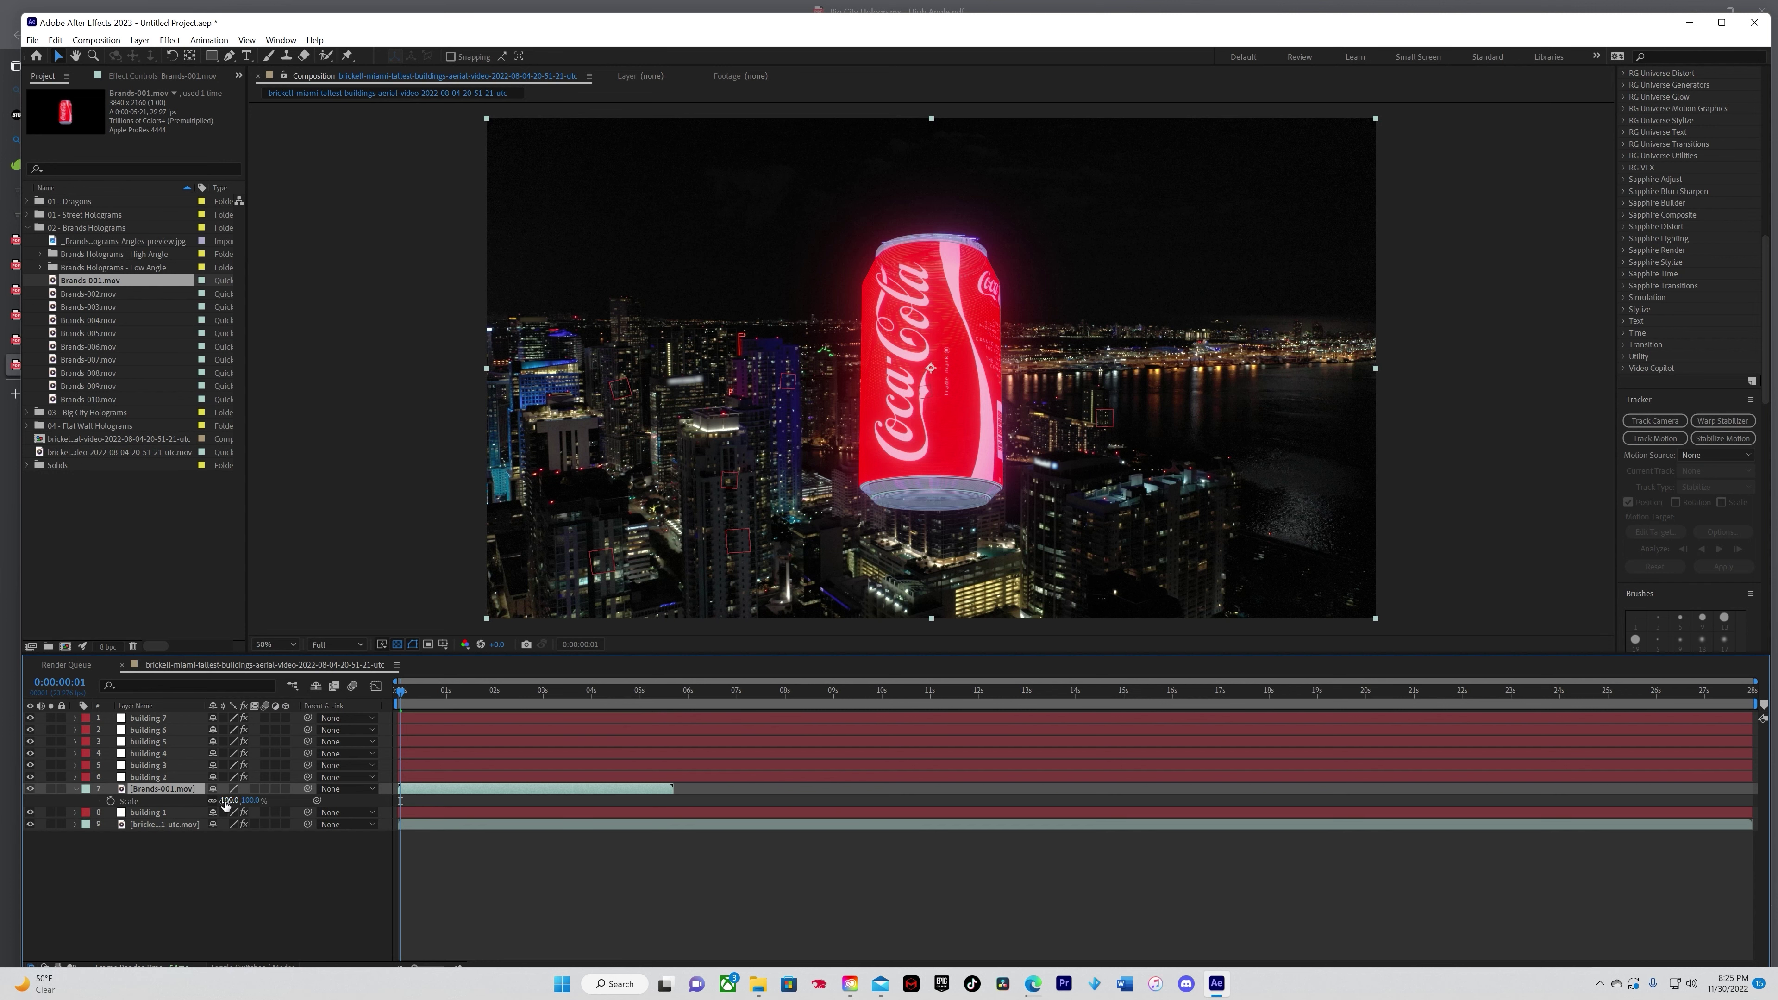
left_click_drag(223, 800, 196, 816)
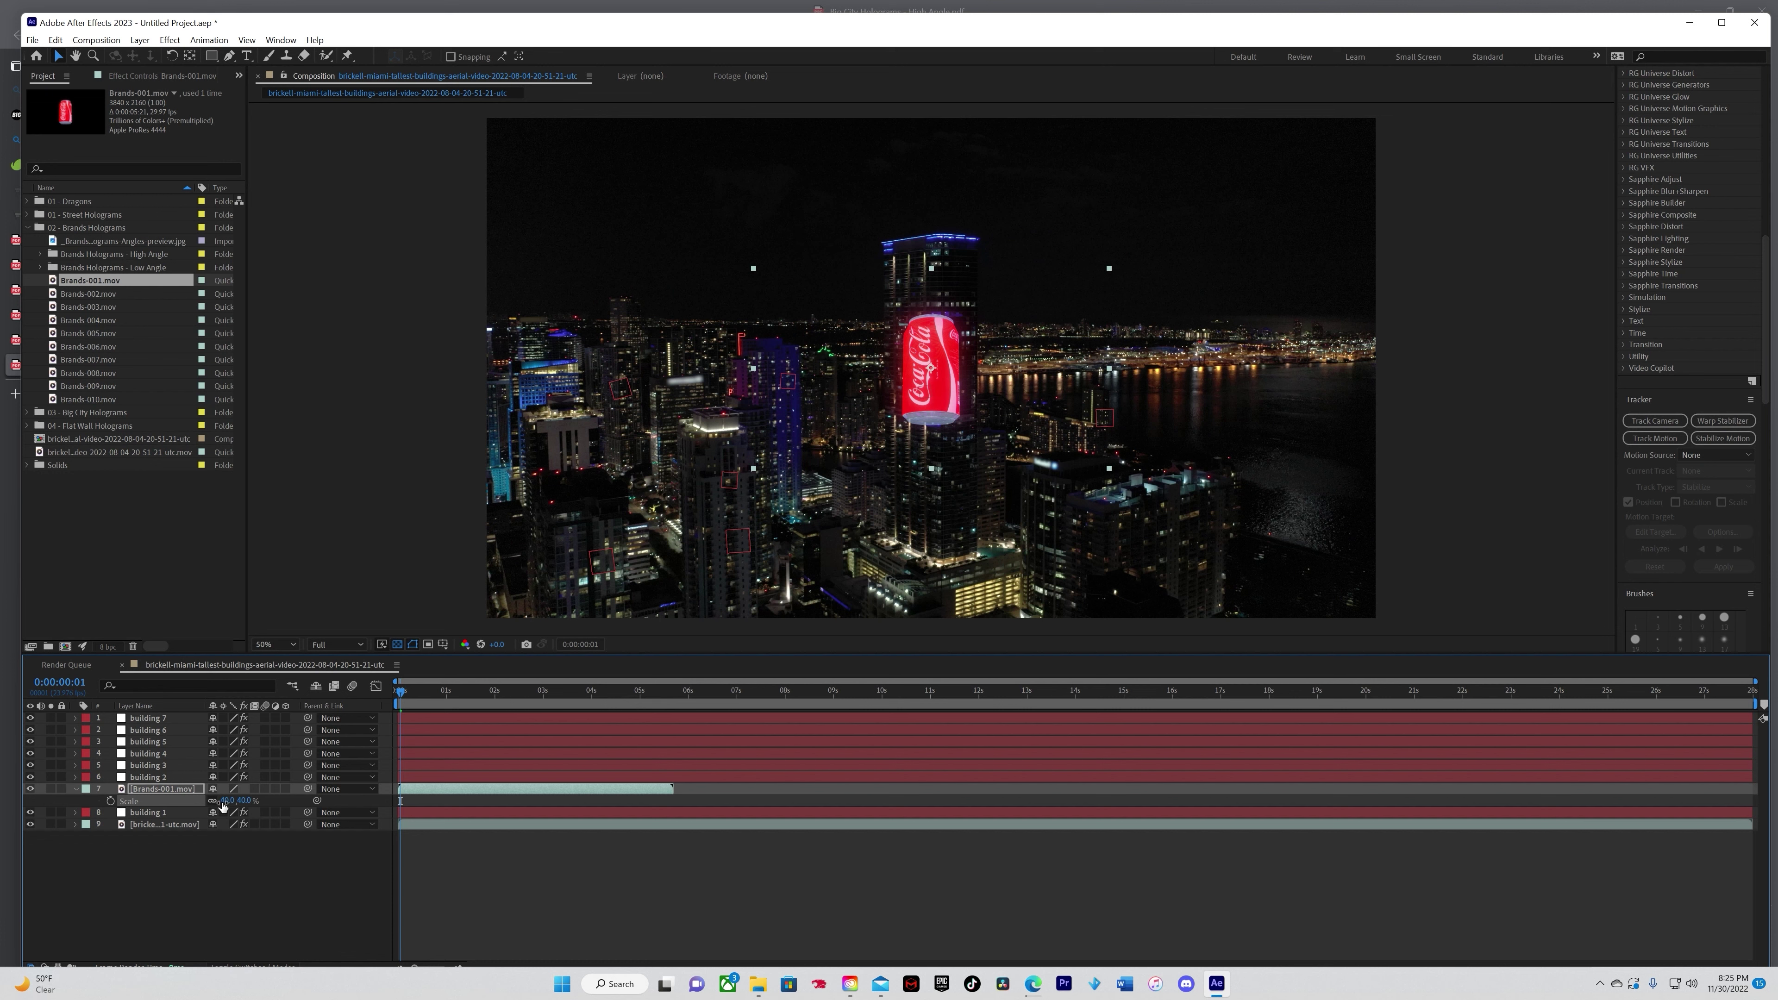
left_click_drag(222, 801, 212, 811)
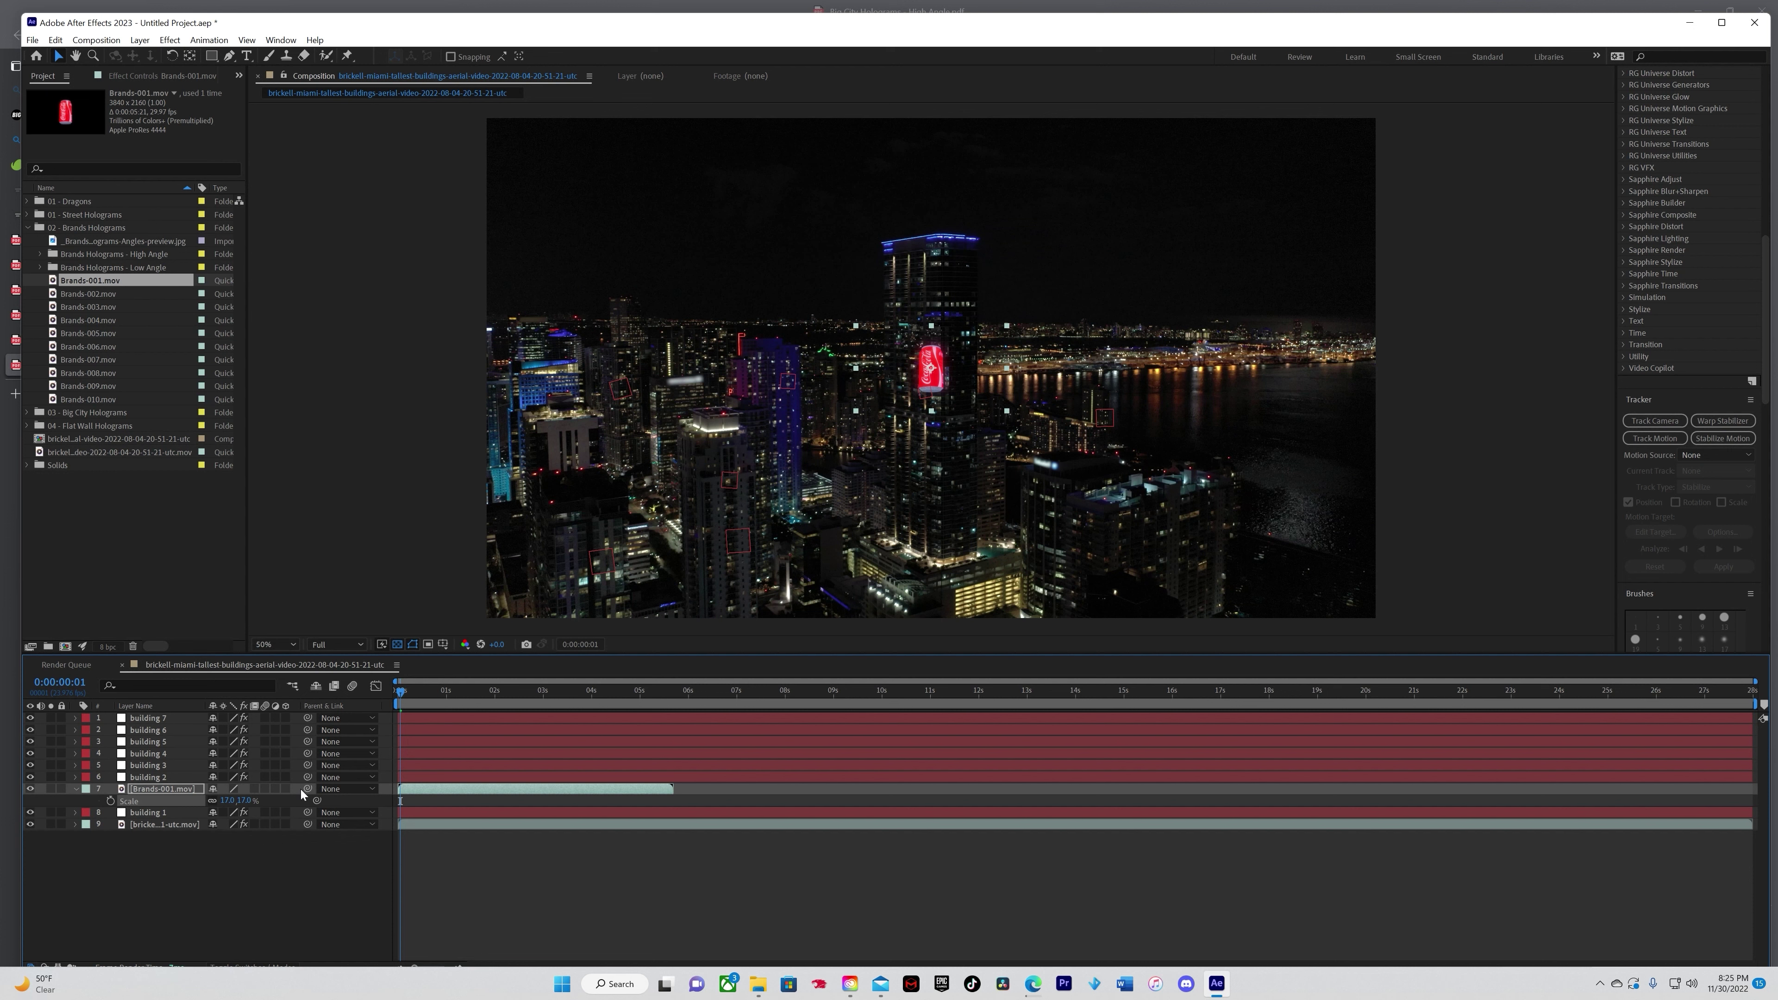
Step: Parent Brands-001.mov to the building 1 null and move the can hologram onto building 1 at the lower left of the city
left_click(319, 790)
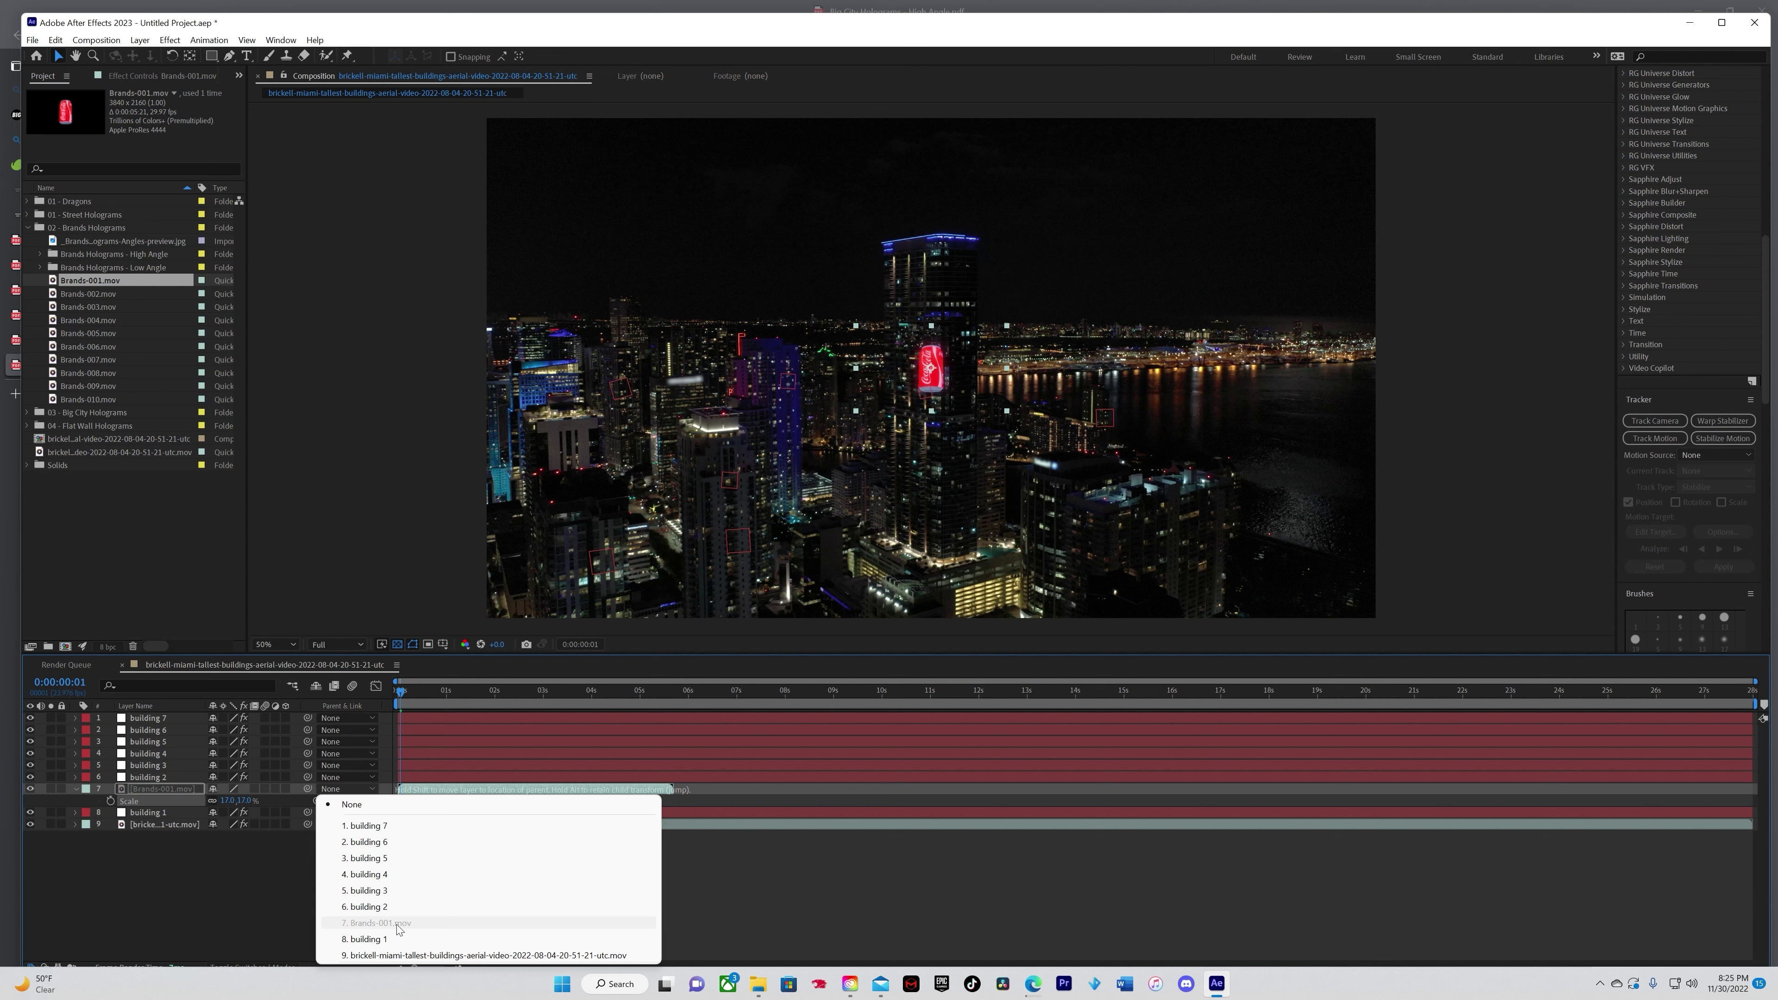
left_click(383, 939)
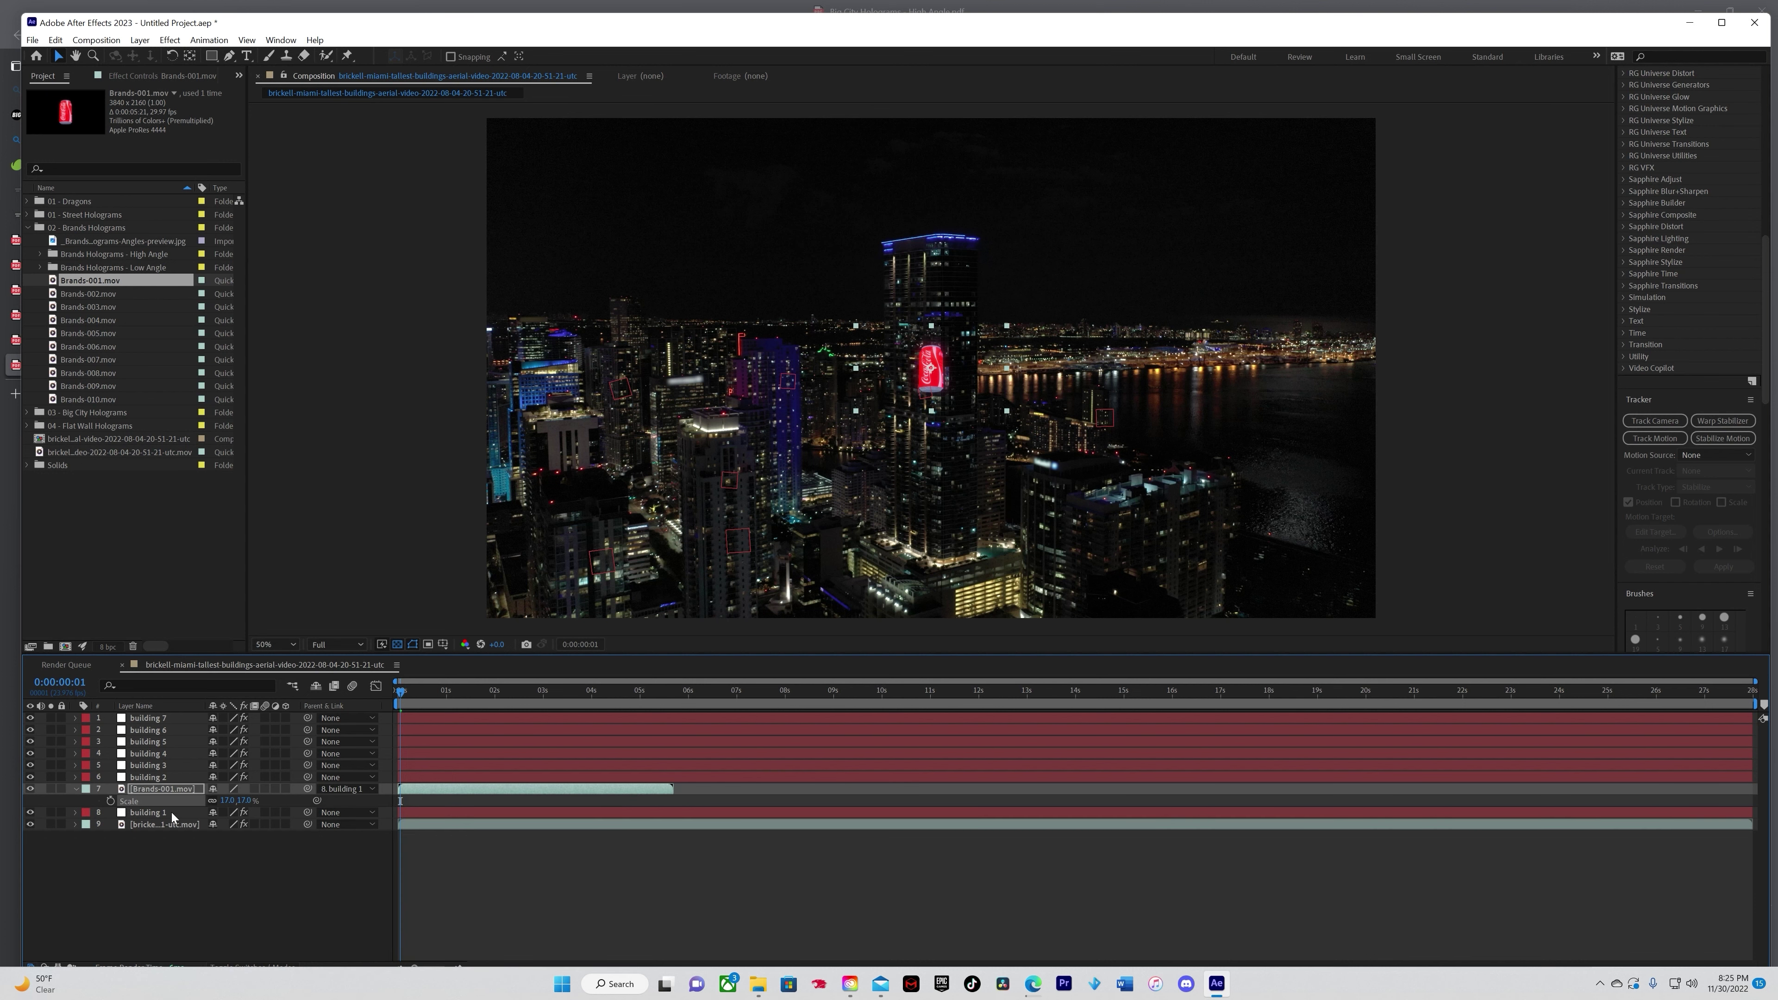
left_click_drag(943, 388, 668, 577)
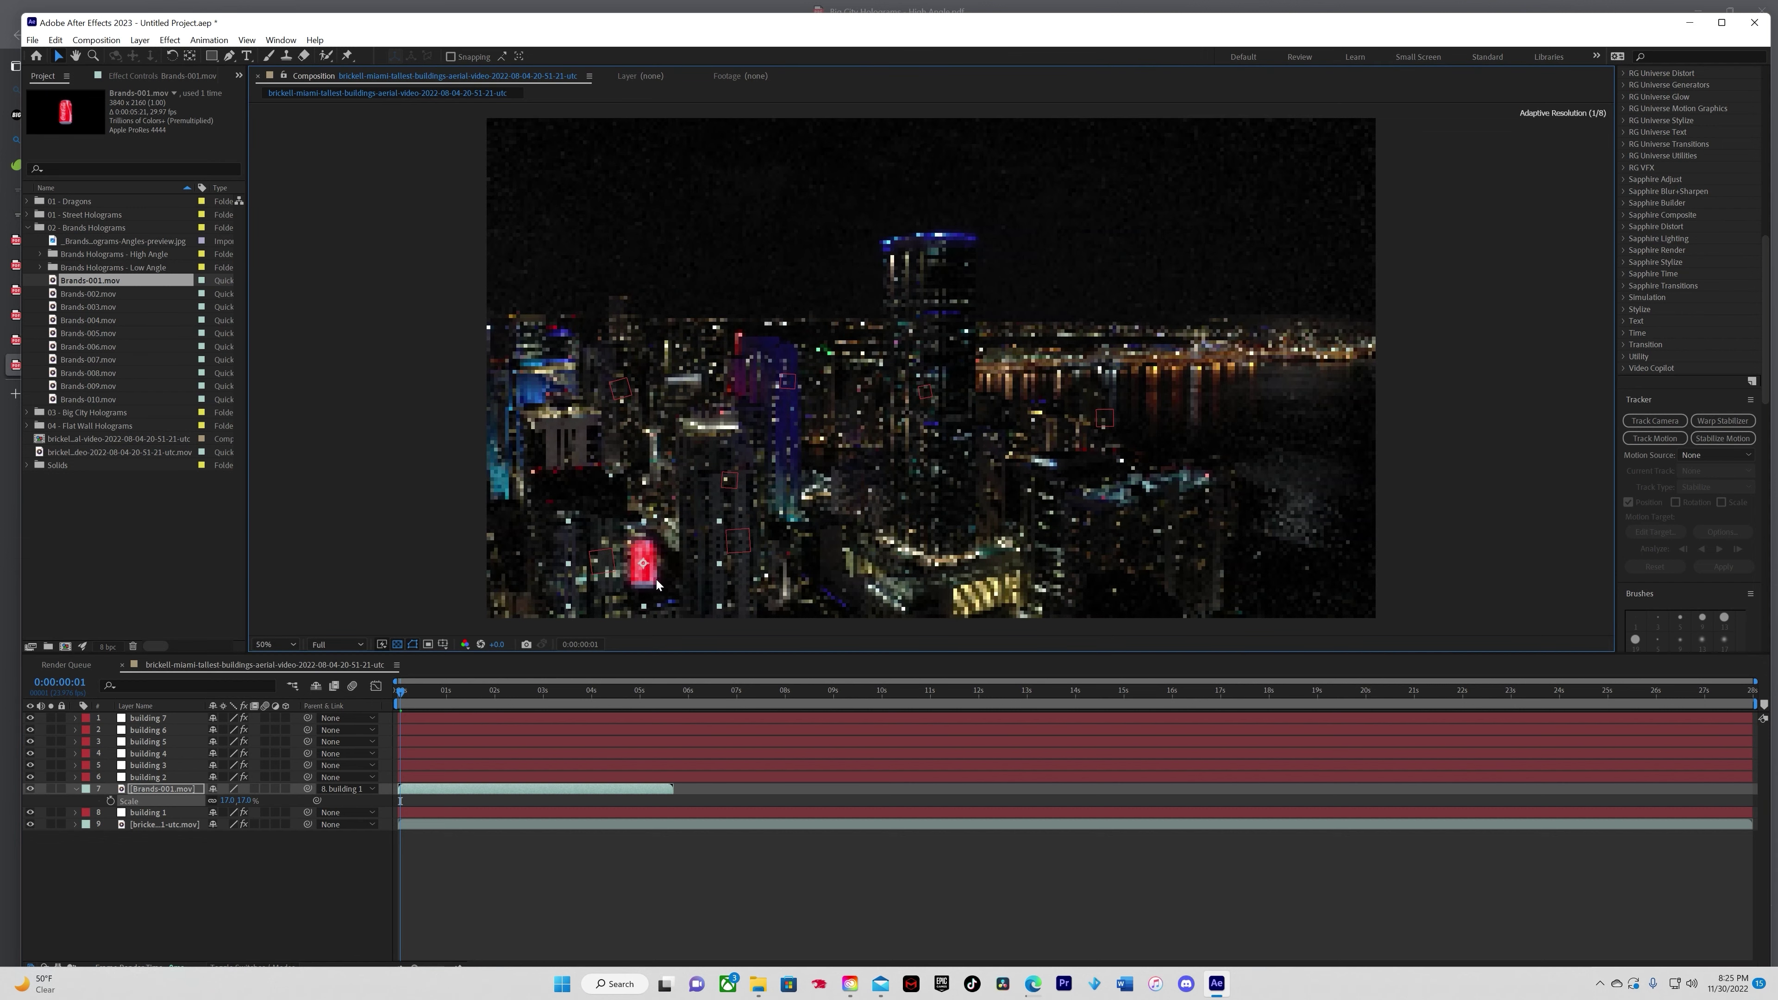
Step: Nudge the can hologram slightly upward on building 1 and play the clip to check that it follows the track
left_click_drag(658, 578, 658, 570)
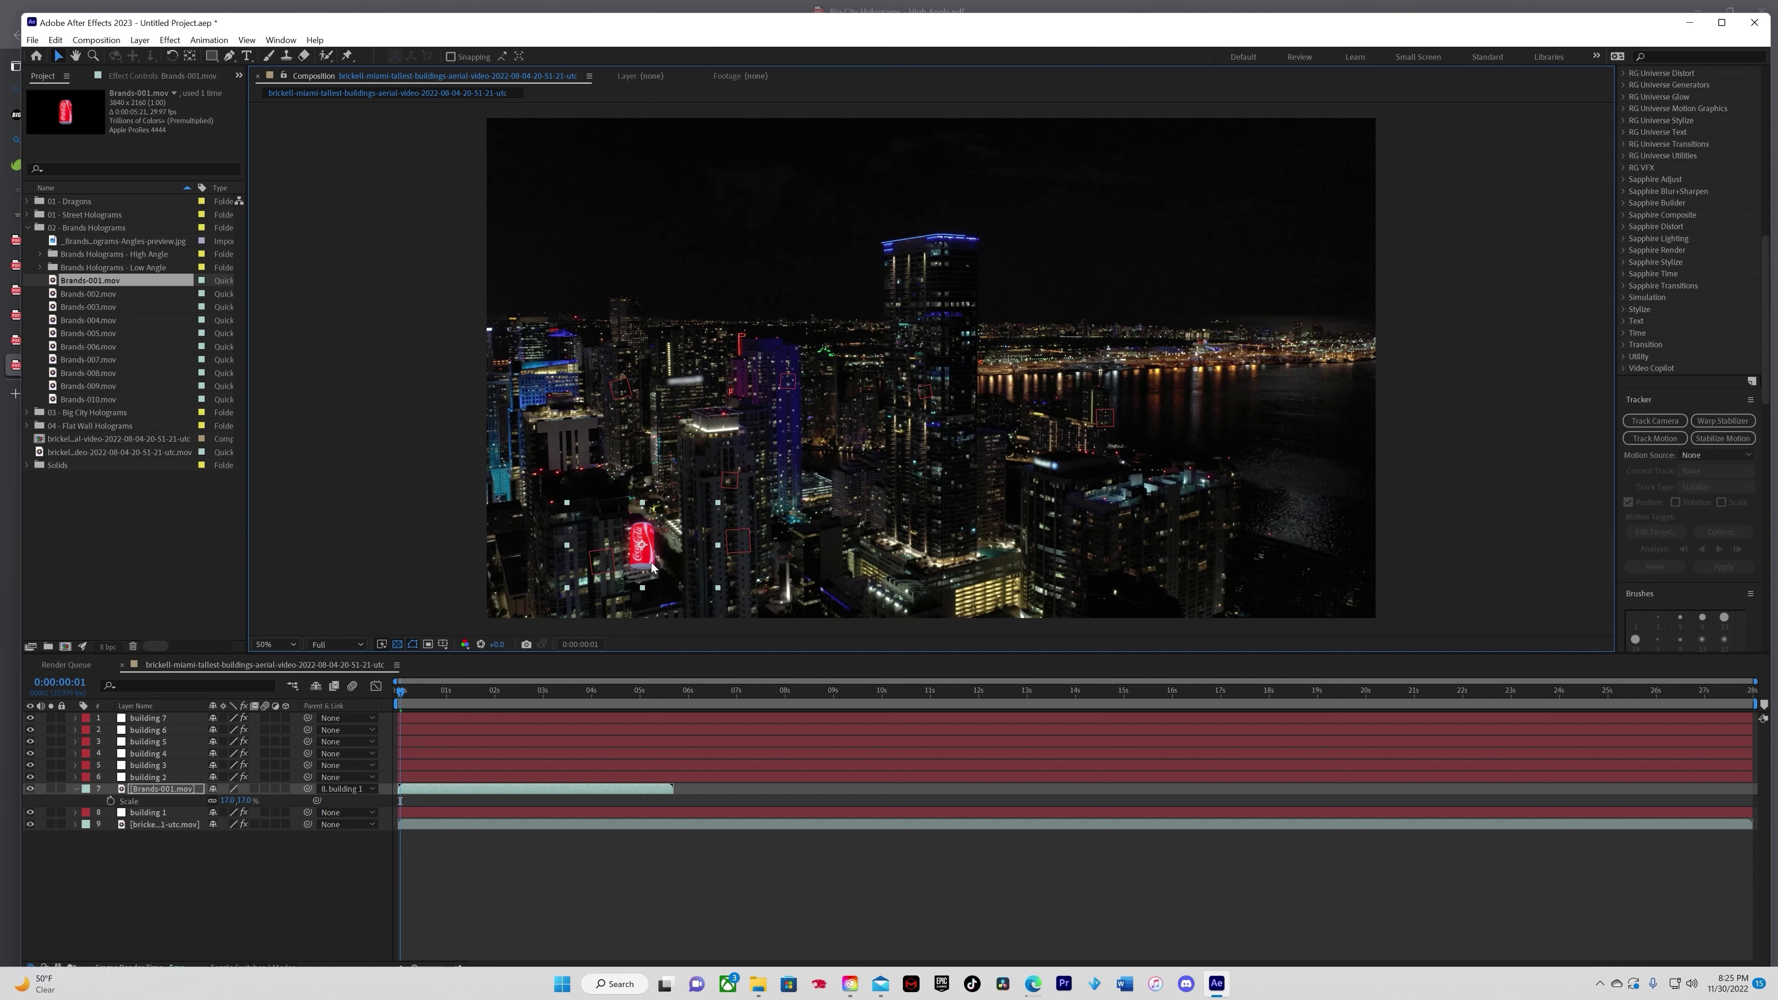
left_click_drag(402, 695, 465, 750)
key("space")
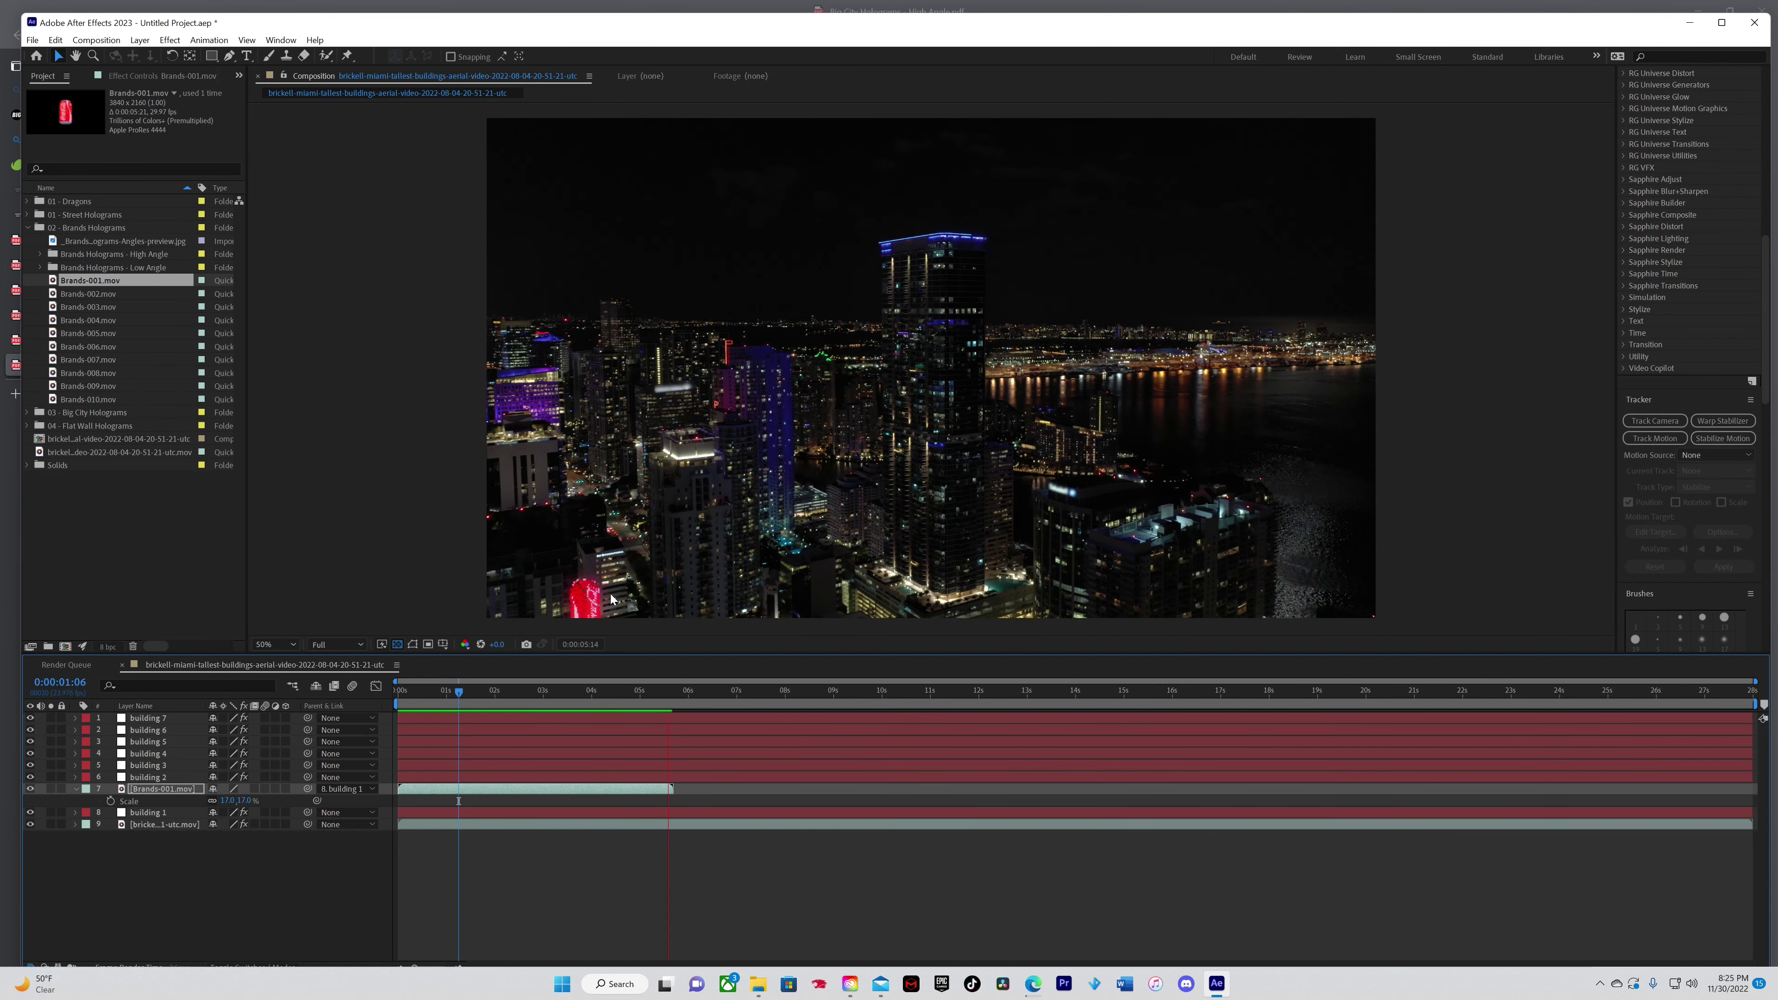
key("space")
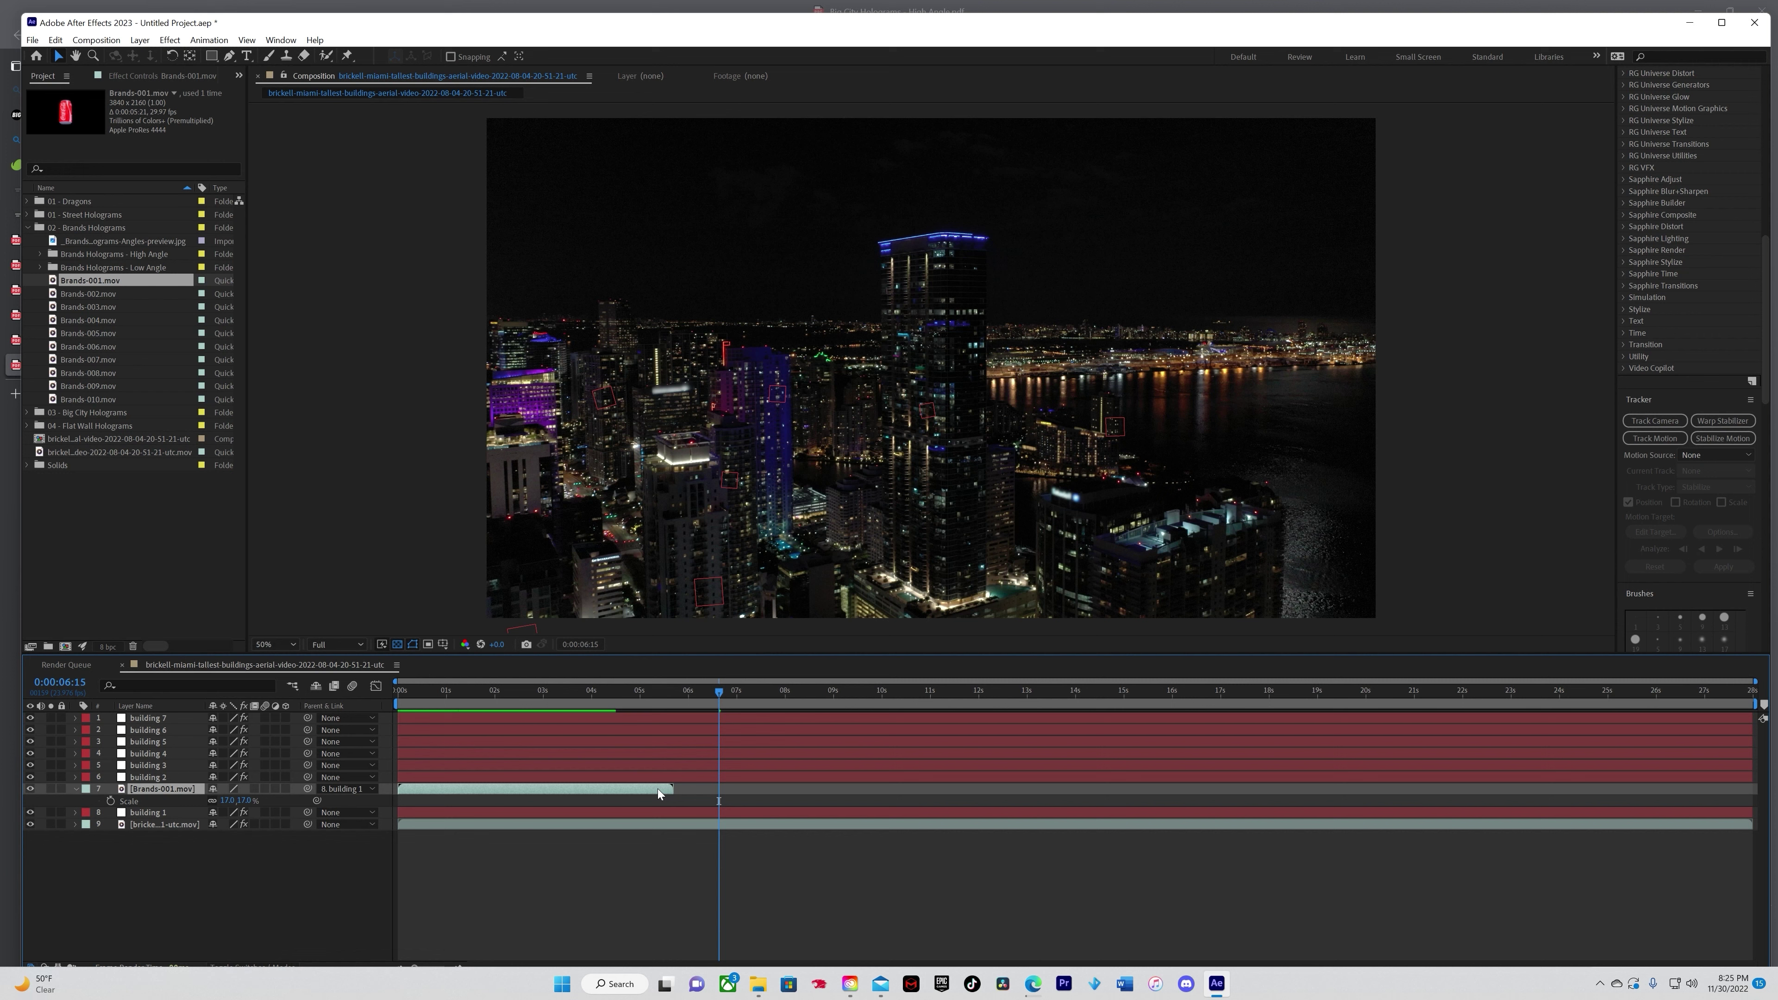
Step: Duplicate Brands-001.mov, start the copy where the first one ends, and trim the copy's end at 0:00:09:09
key("ctrl+d")
left_click_drag(657, 787, 933, 776)
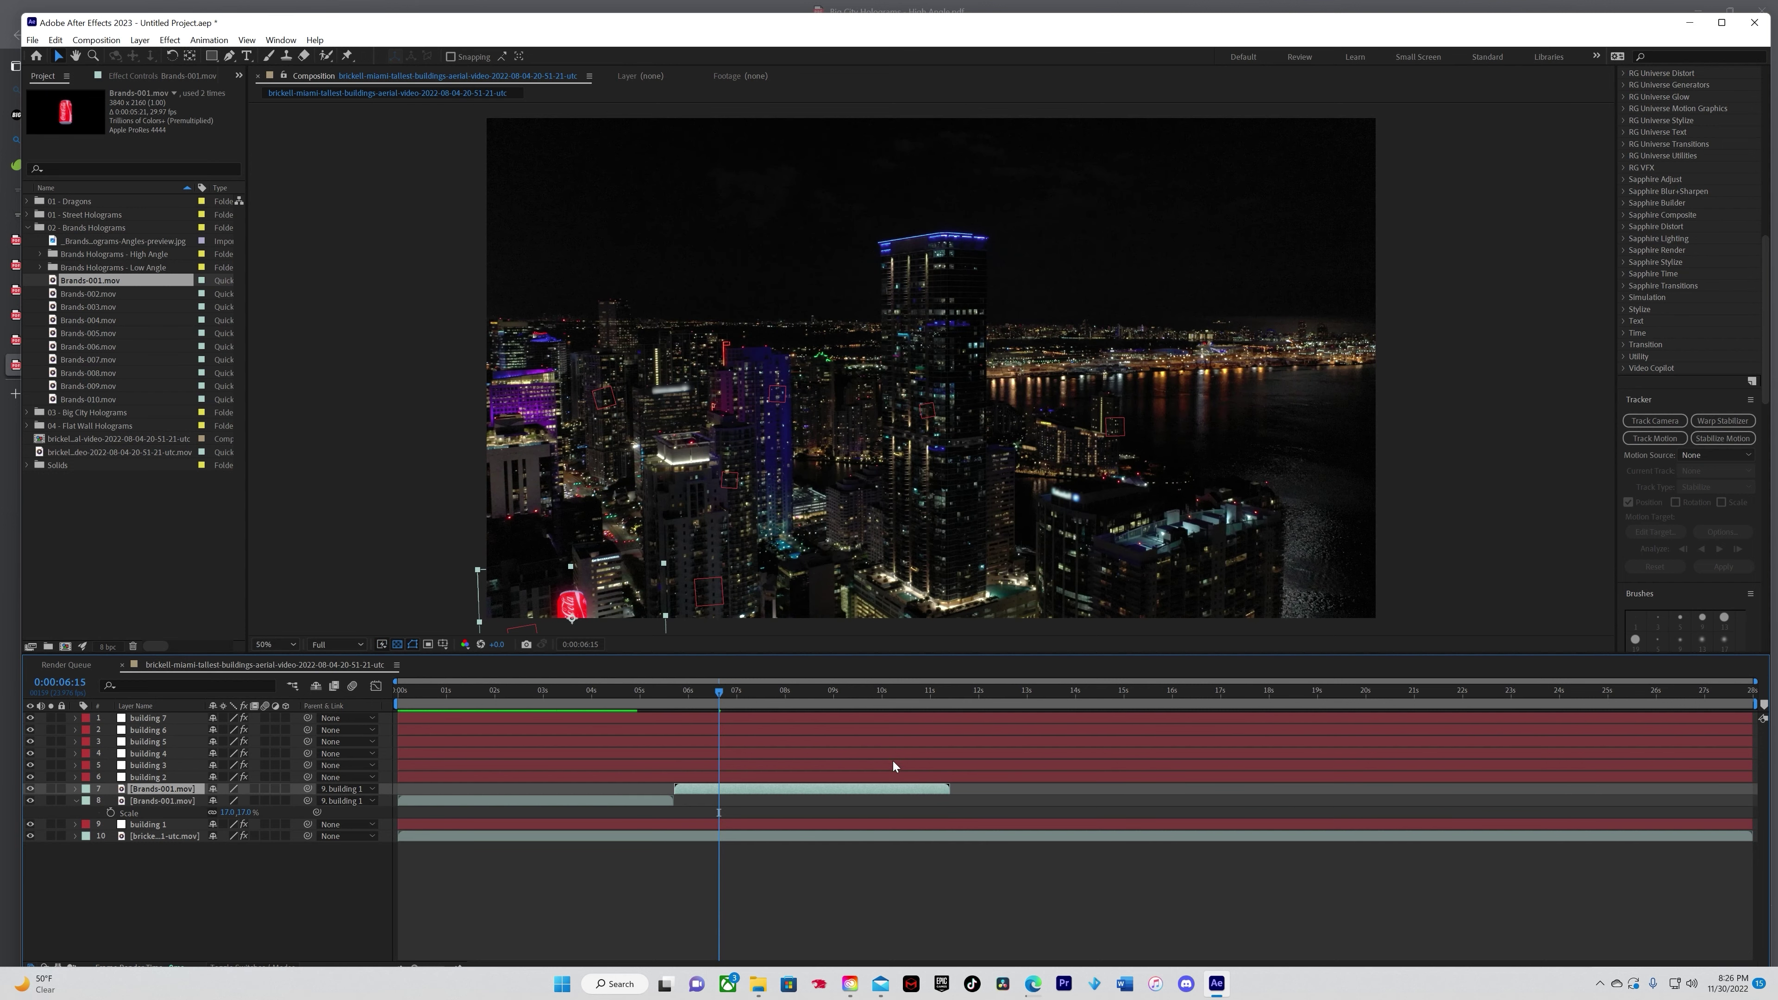
left_click_drag(718, 688, 851, 699)
left_click_drag(950, 788, 868, 790)
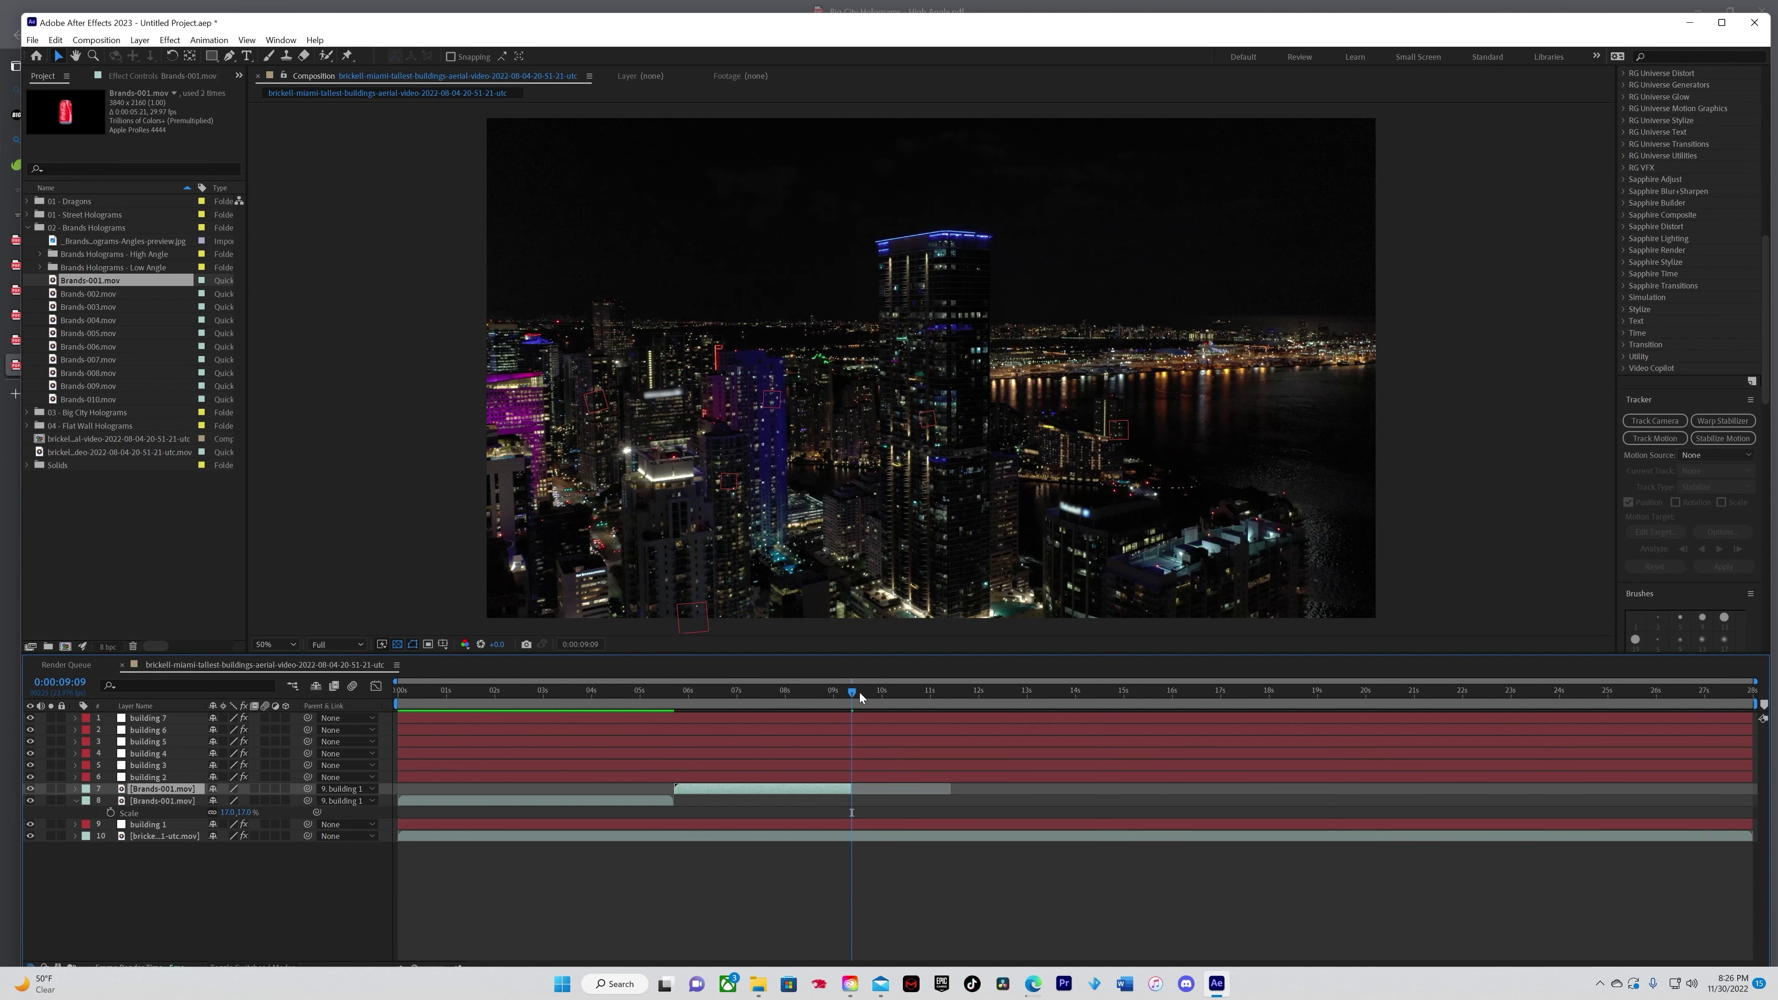
Step: Go to 0:00:00:00 and place Street-002.mov from 01 - Street Holograms on the lower purple tower, parented to the building 2 null
left_click_drag(852, 692, 384, 776)
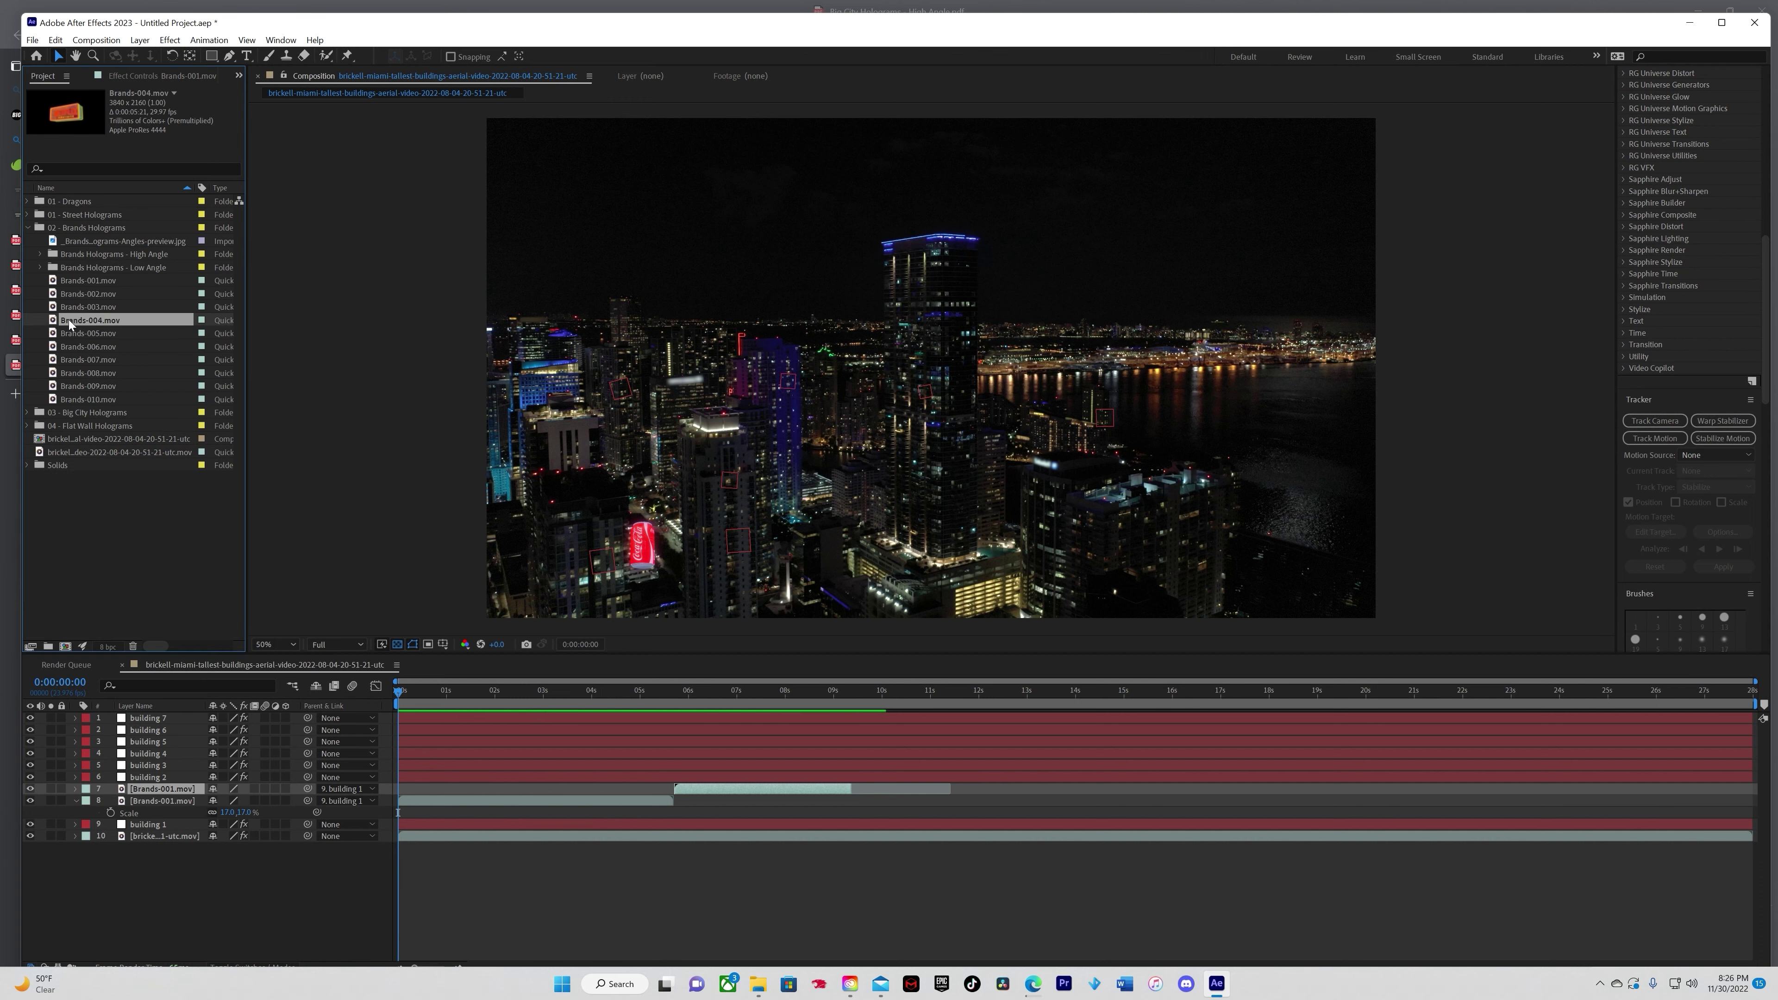
left_click(26, 214)
left_click_drag(88, 280, 615, 634)
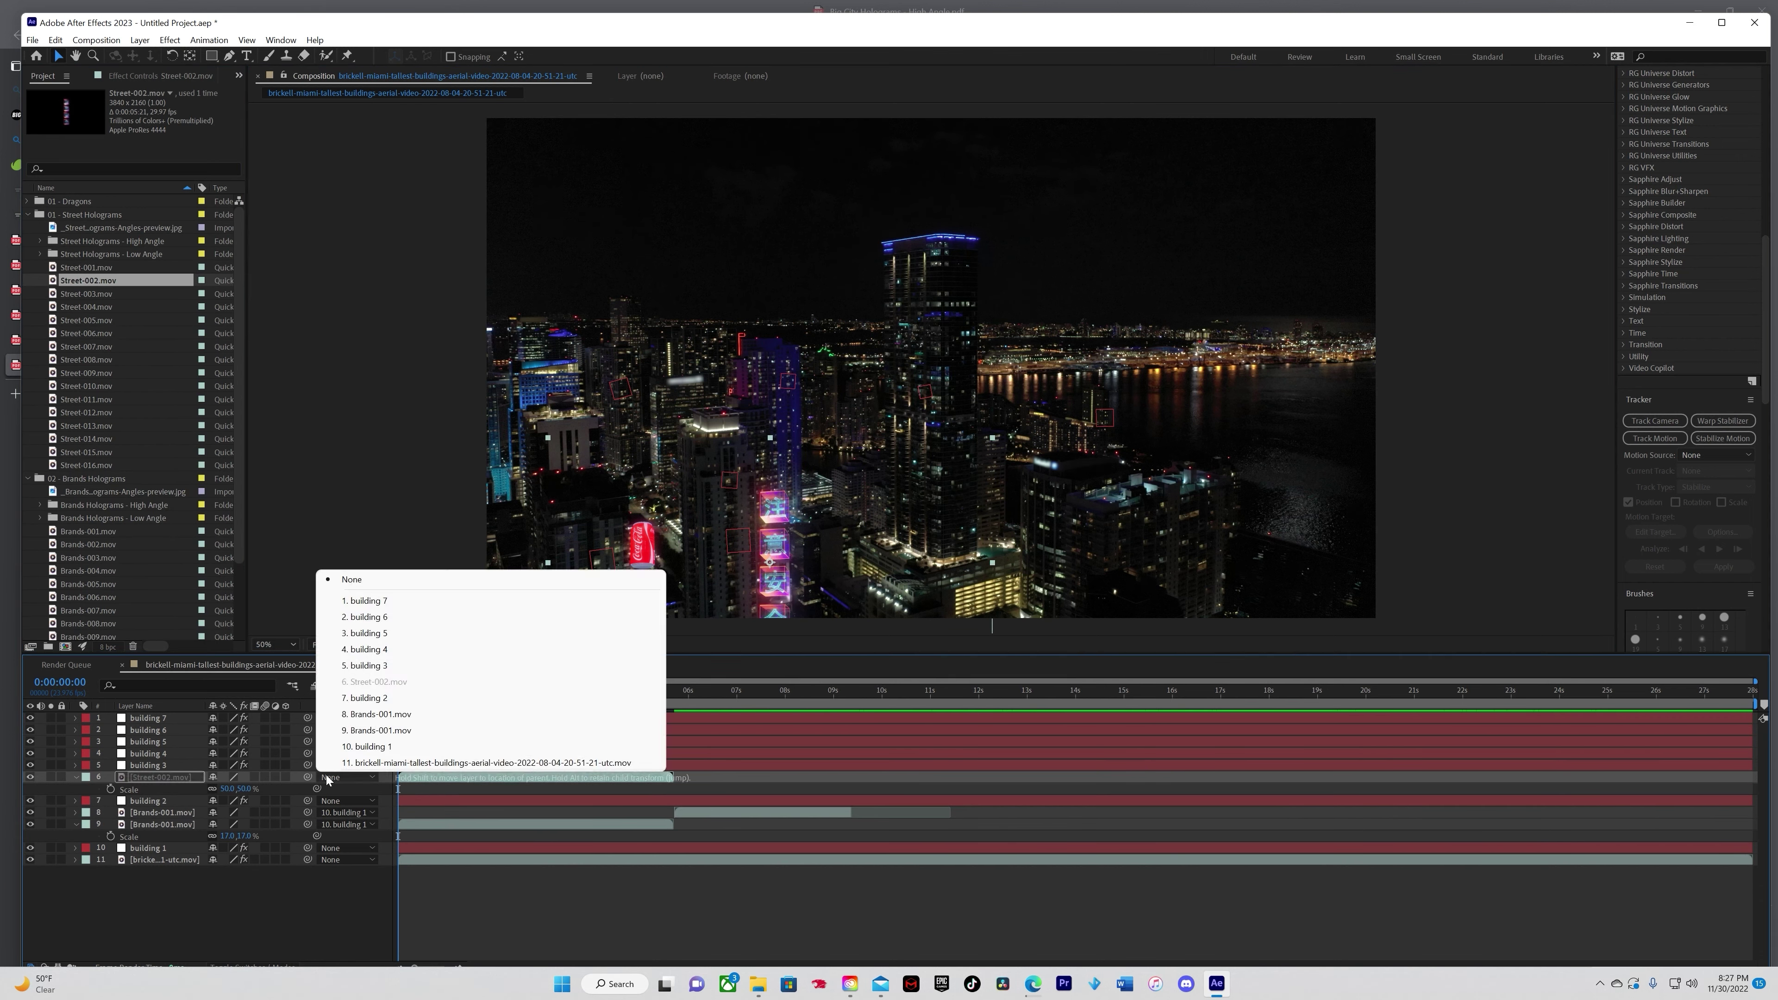
Step: Repeat Street-002.mov end to end as three layers and trim the last copy's end at 0:00:16:00
left_click(902, 693)
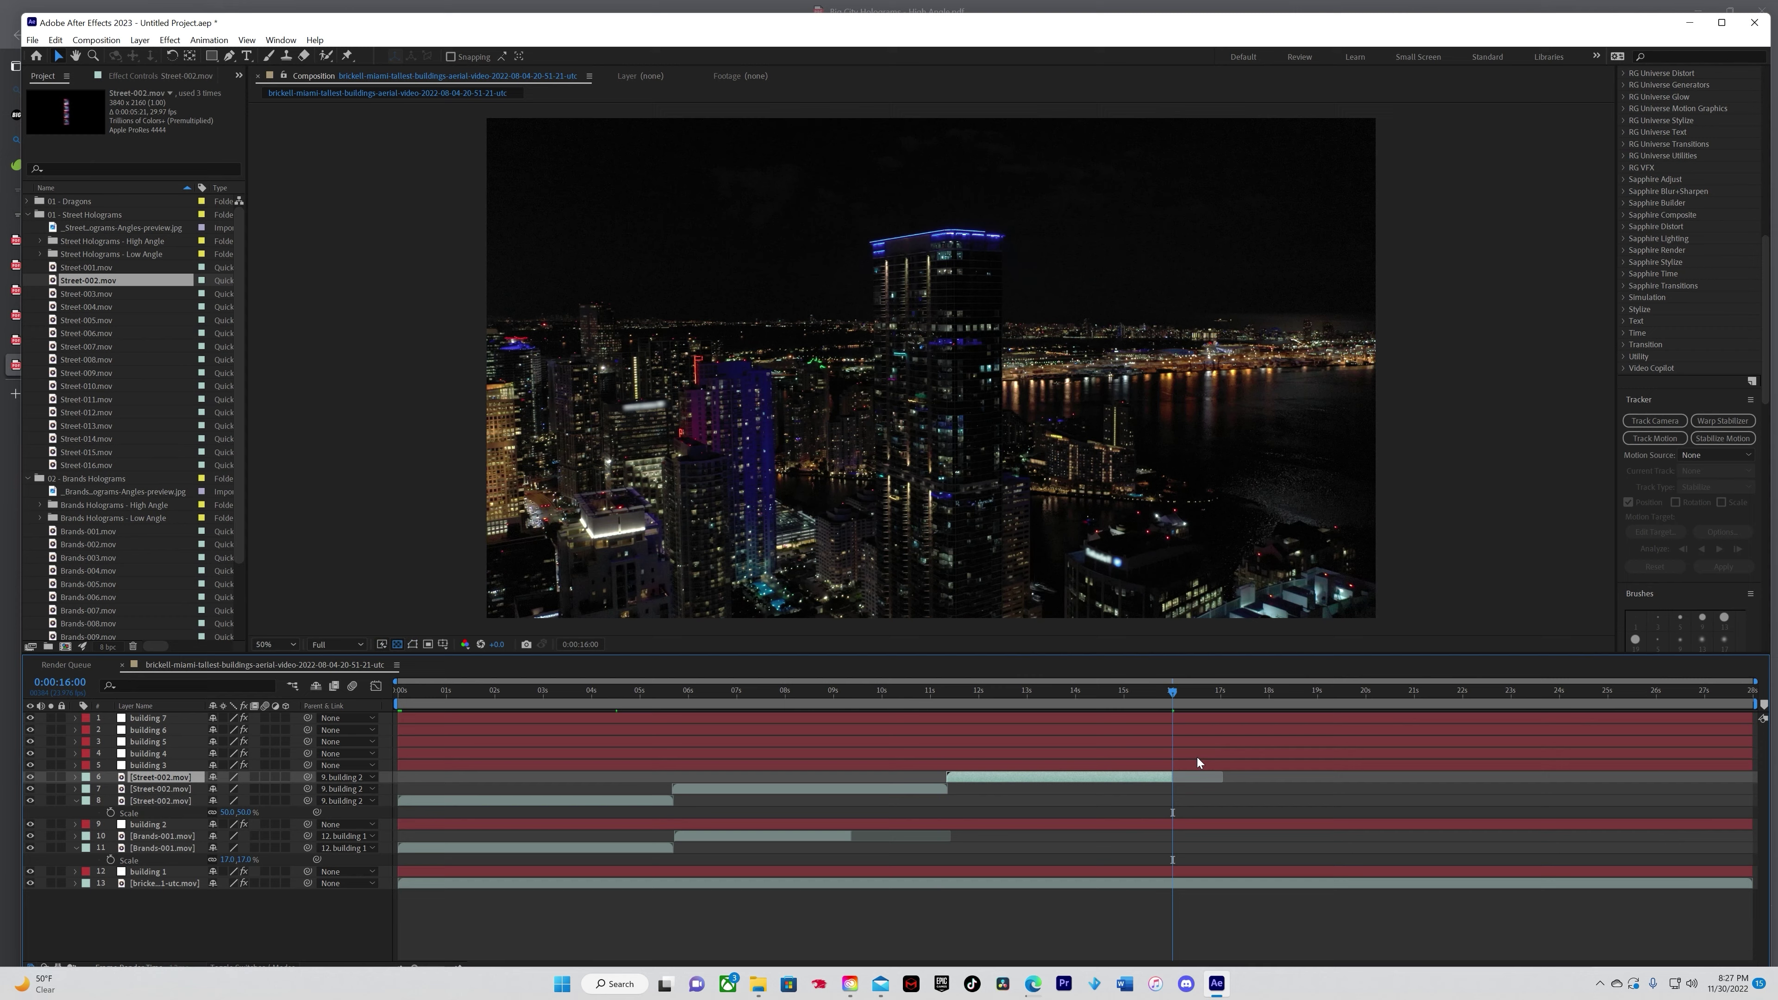
left_click(721, 691)
left_click_drag(722, 691, 864, 736)
Step: Preview Flat-Wall-003.mov from 04 - Flat Wall Holograms and place it scaled down on top of building 3, parented to its null
left_click(851, 765)
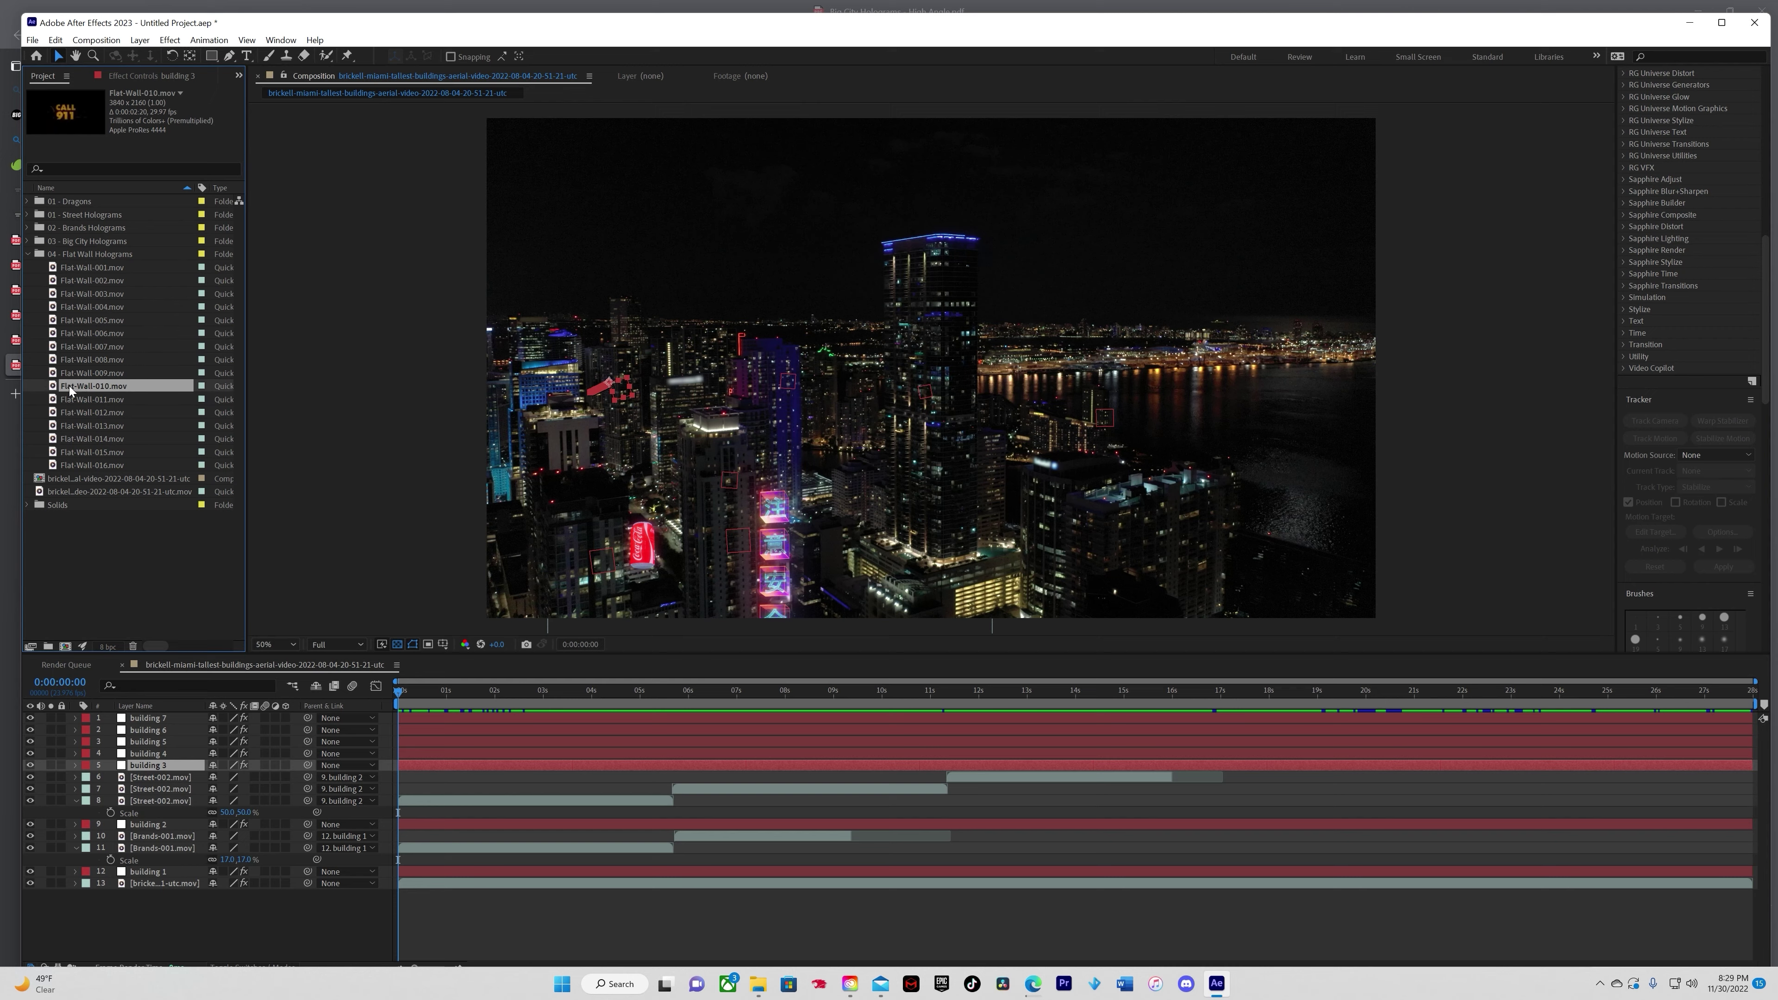
double_click(91, 294)
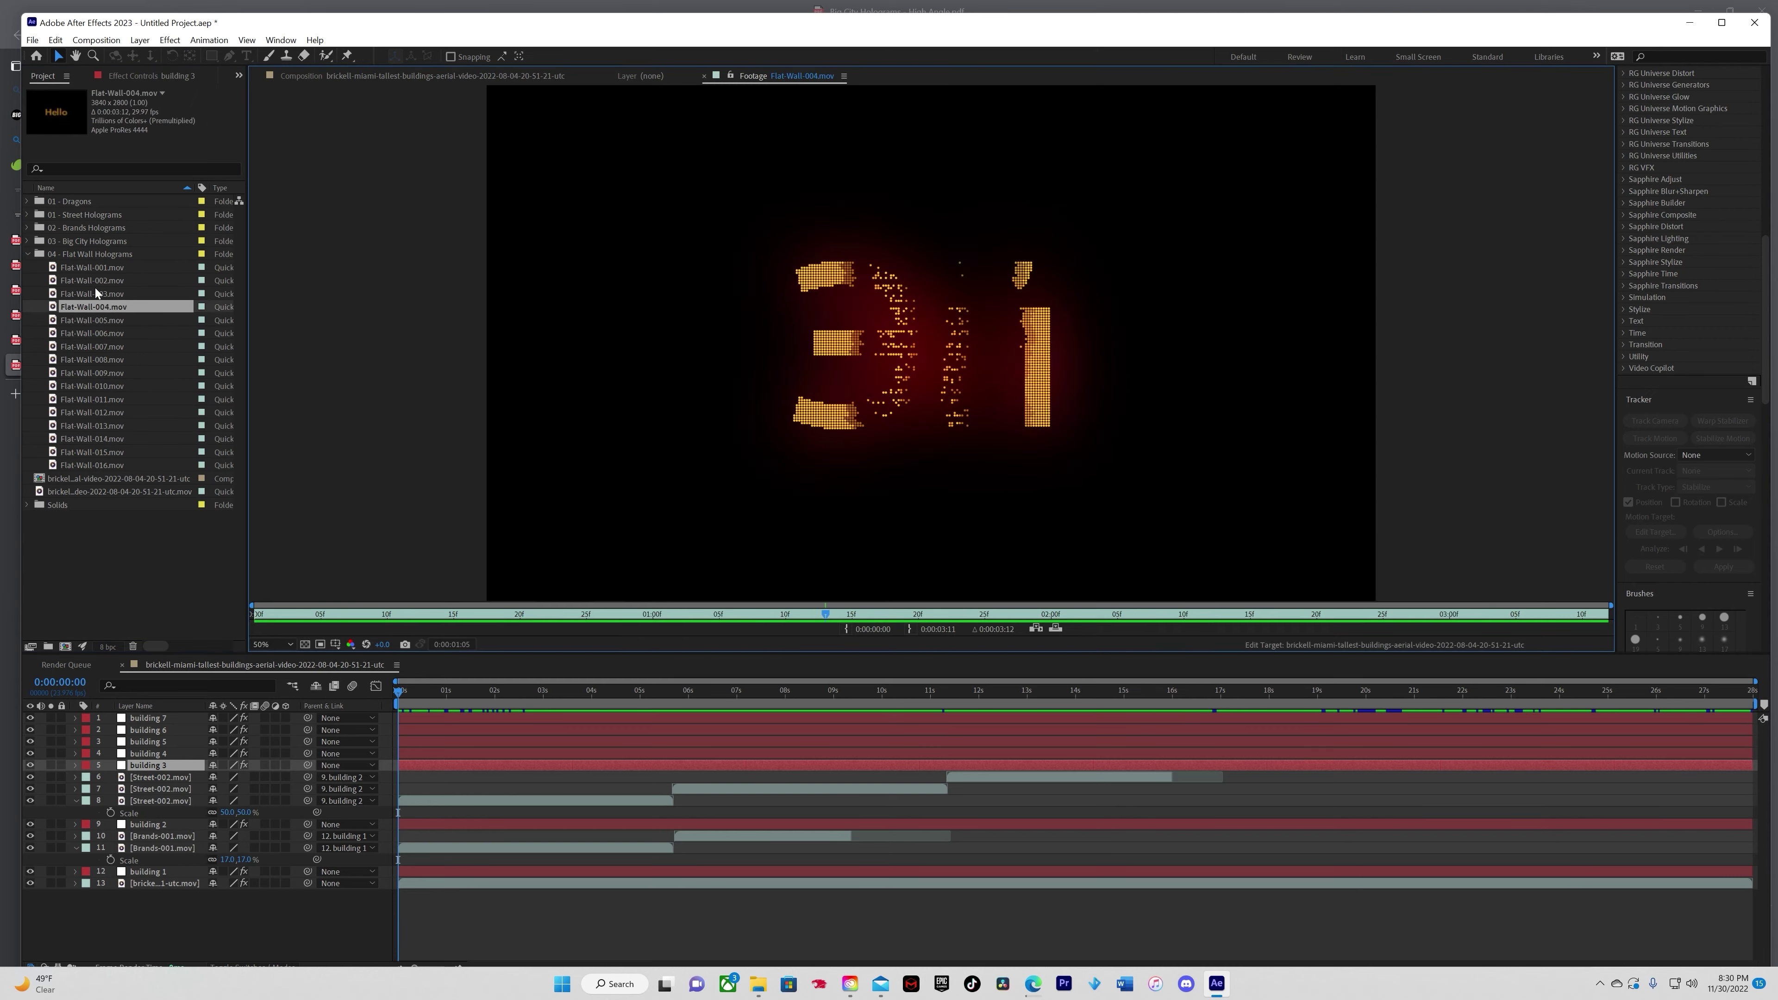
left_click_drag(91, 294, 549, 558)
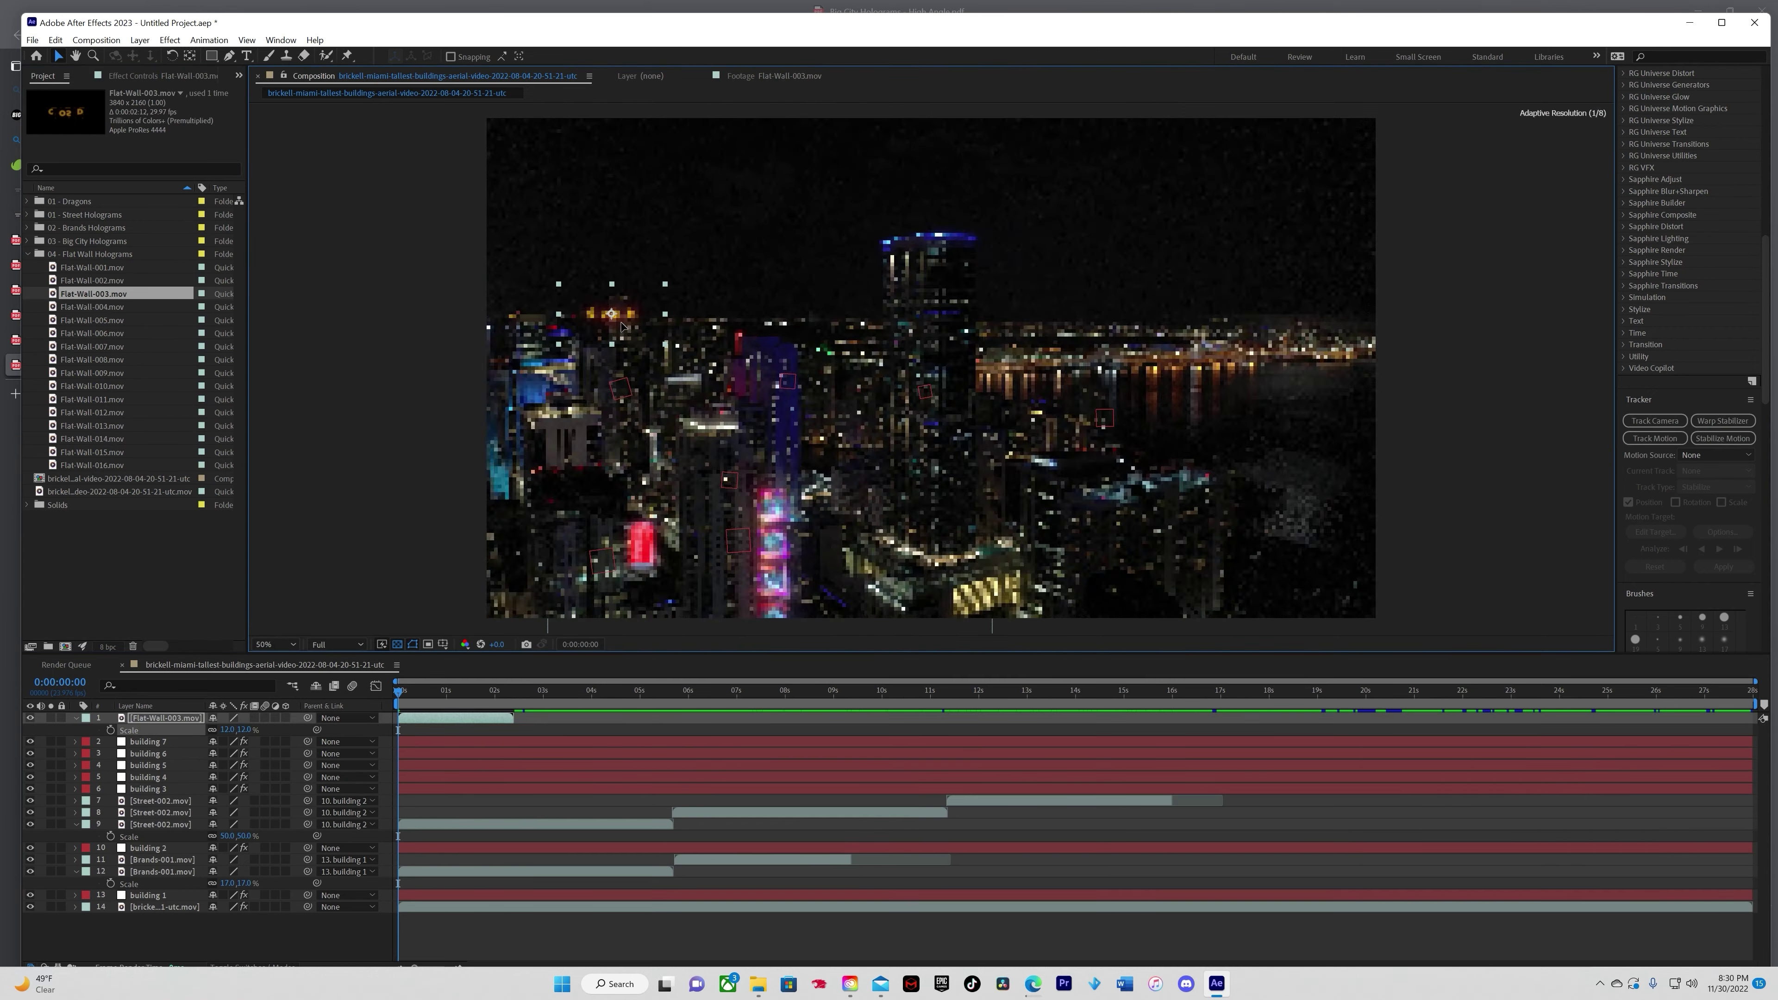
Step: Place Big-City-002.mov from 03 - Big City Holograms on building 3, parented to its null, and lay duplicates end to end
left_click(26, 254)
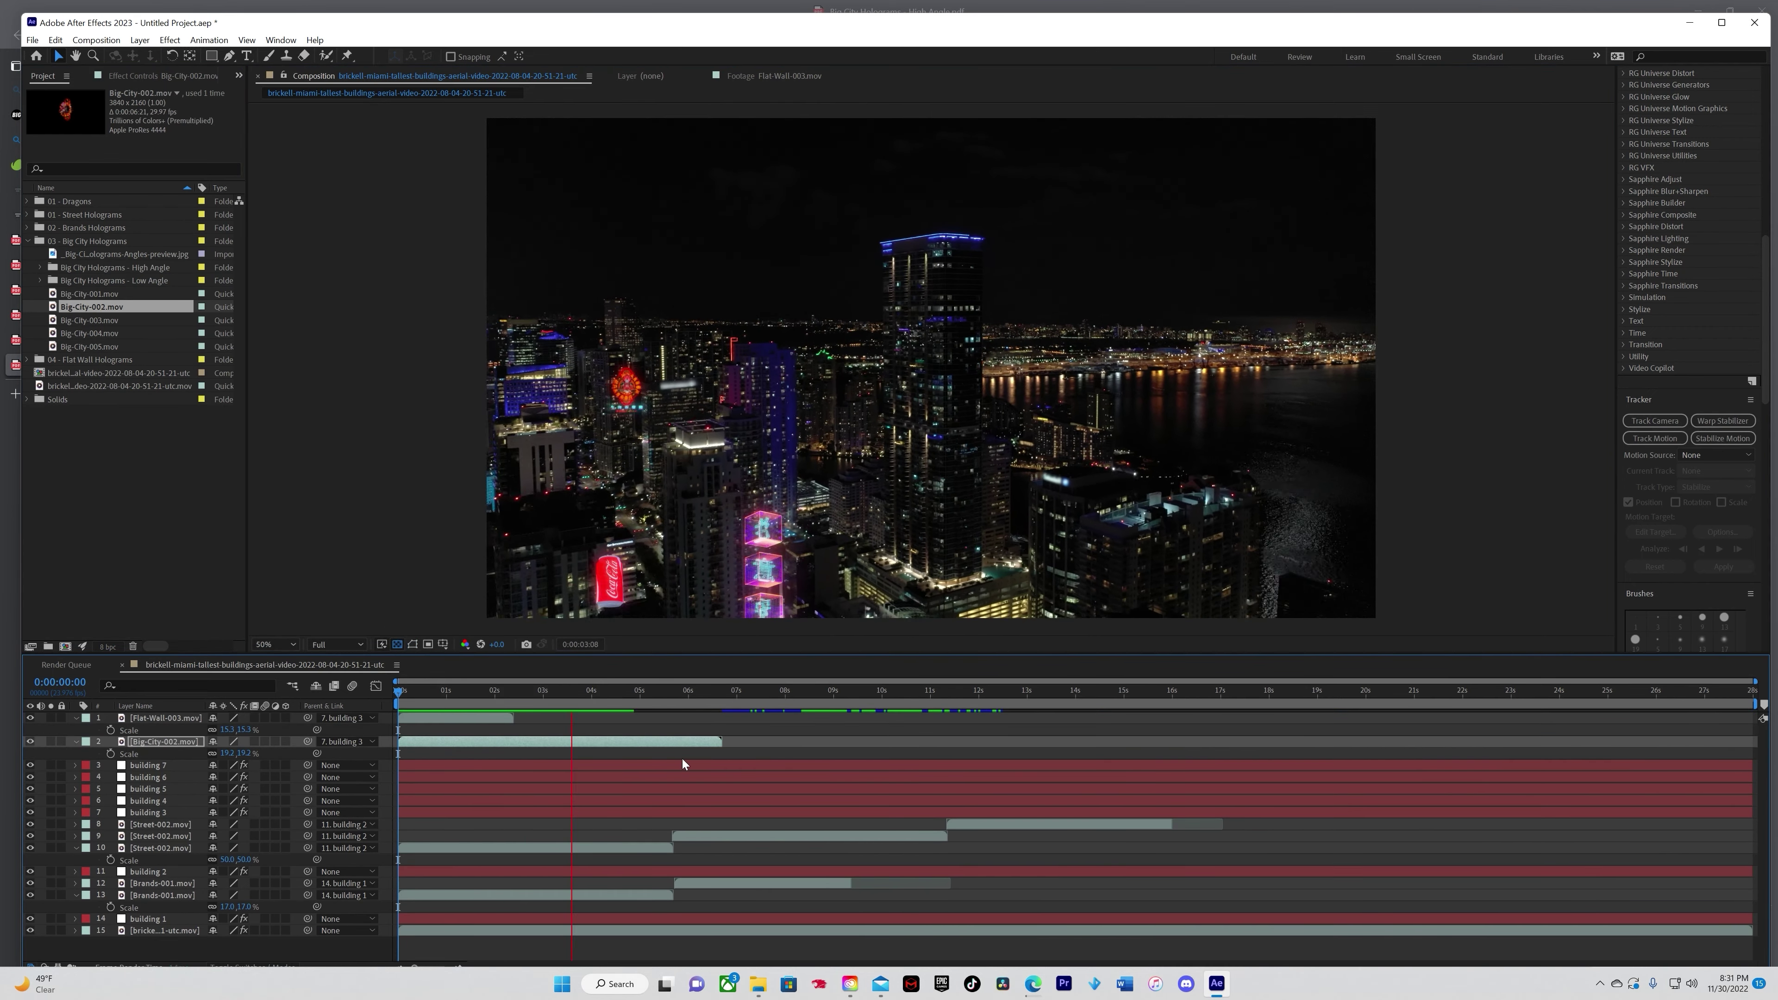
left_click_drag(682, 758, 1018, 756)
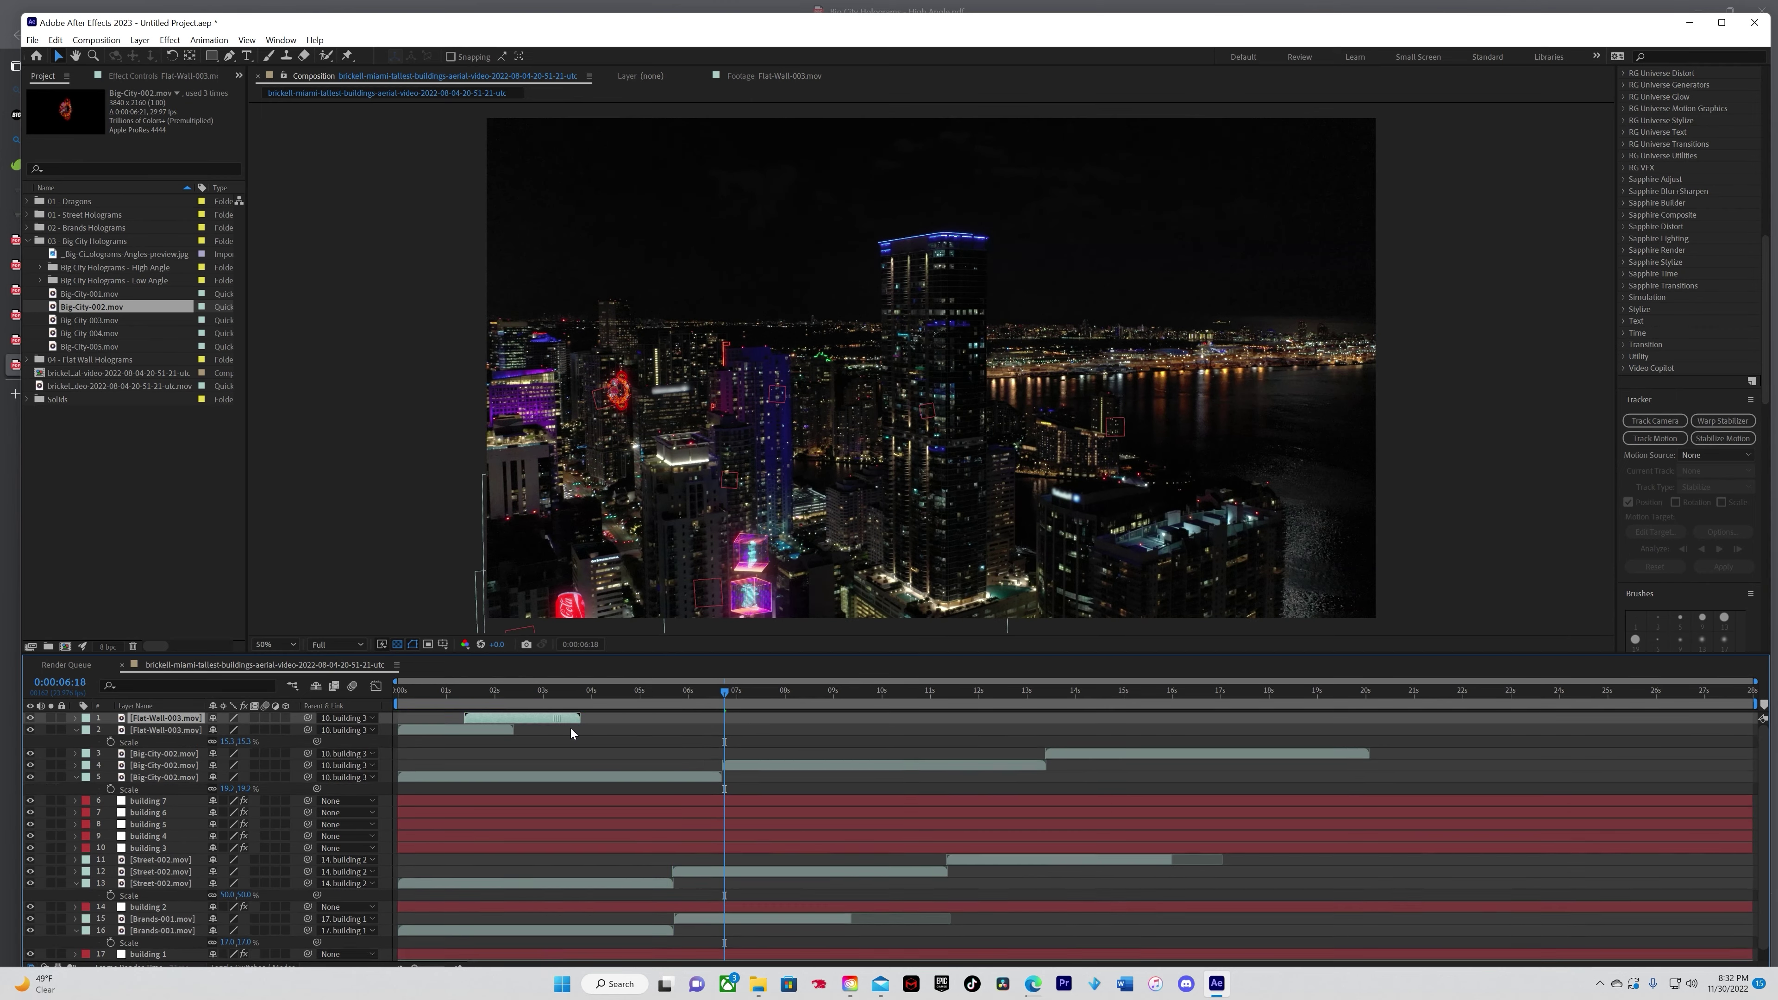
Step: Duplicate Flat-Wall-003.mov repeatedly and space the copies one after another along the timeline to the end of the clip
left_click_drag(571, 728, 1201, 717)
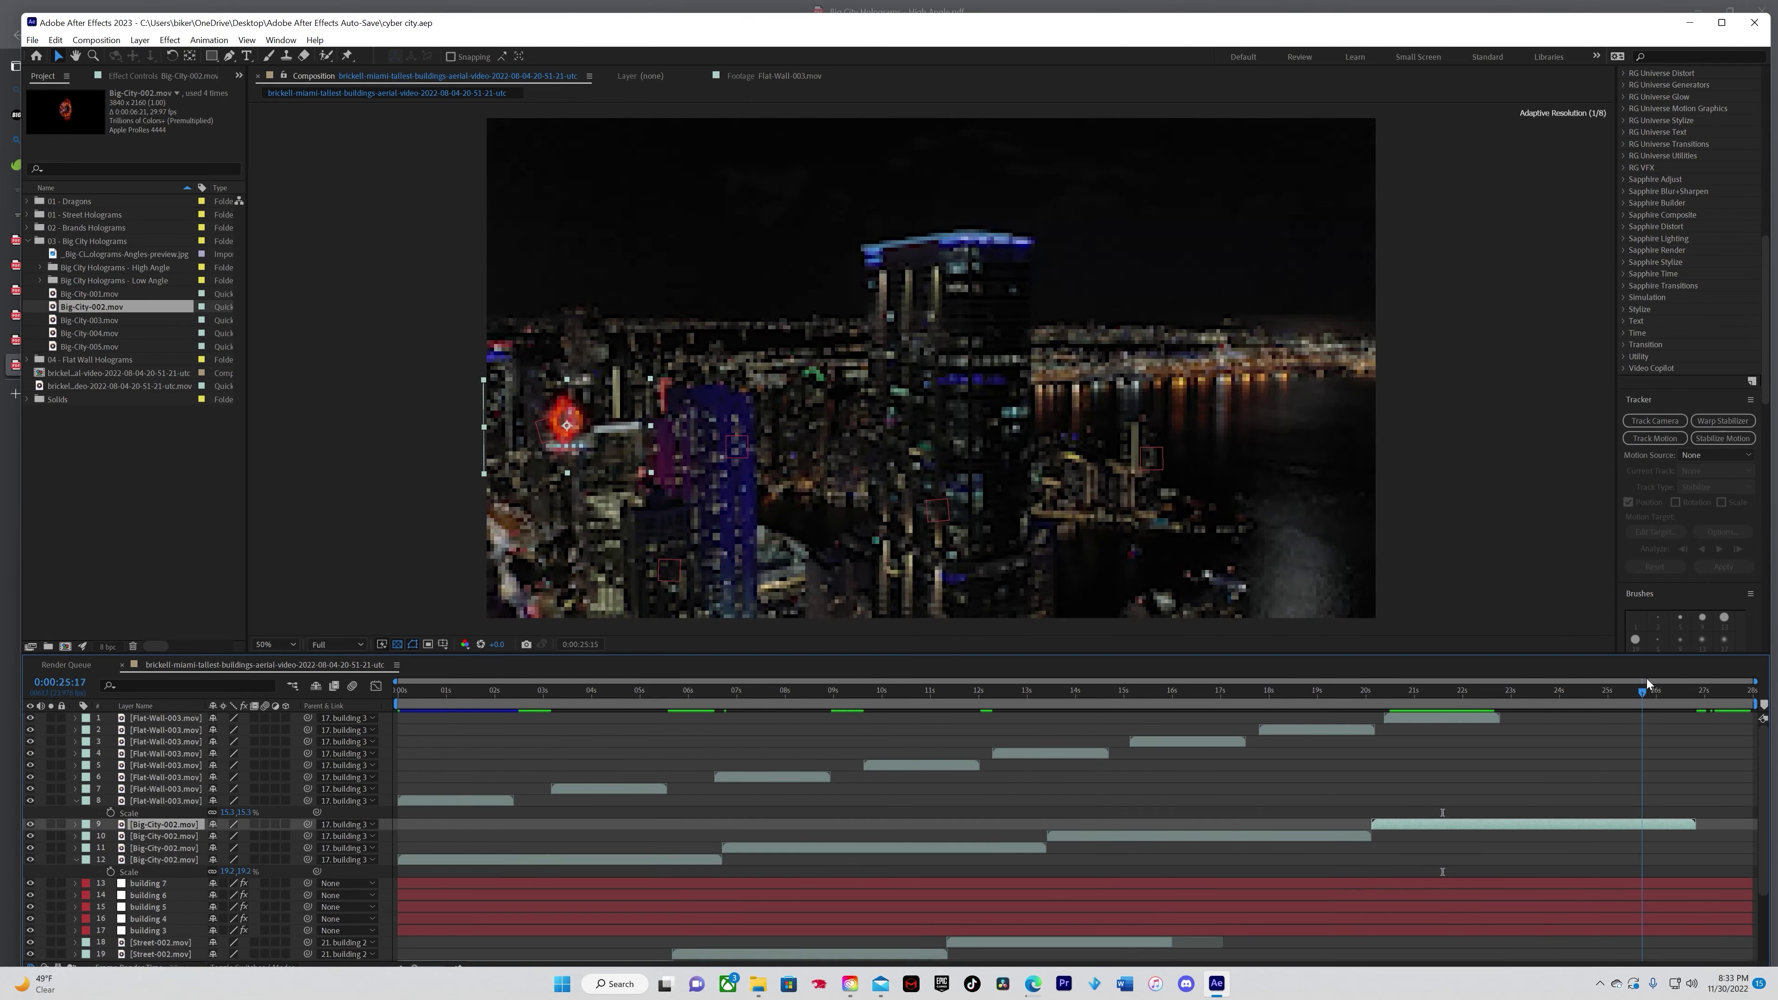
key("ctrl+d")
left_click_drag(1400, 717, 1666, 718)
key("ctrl+d")
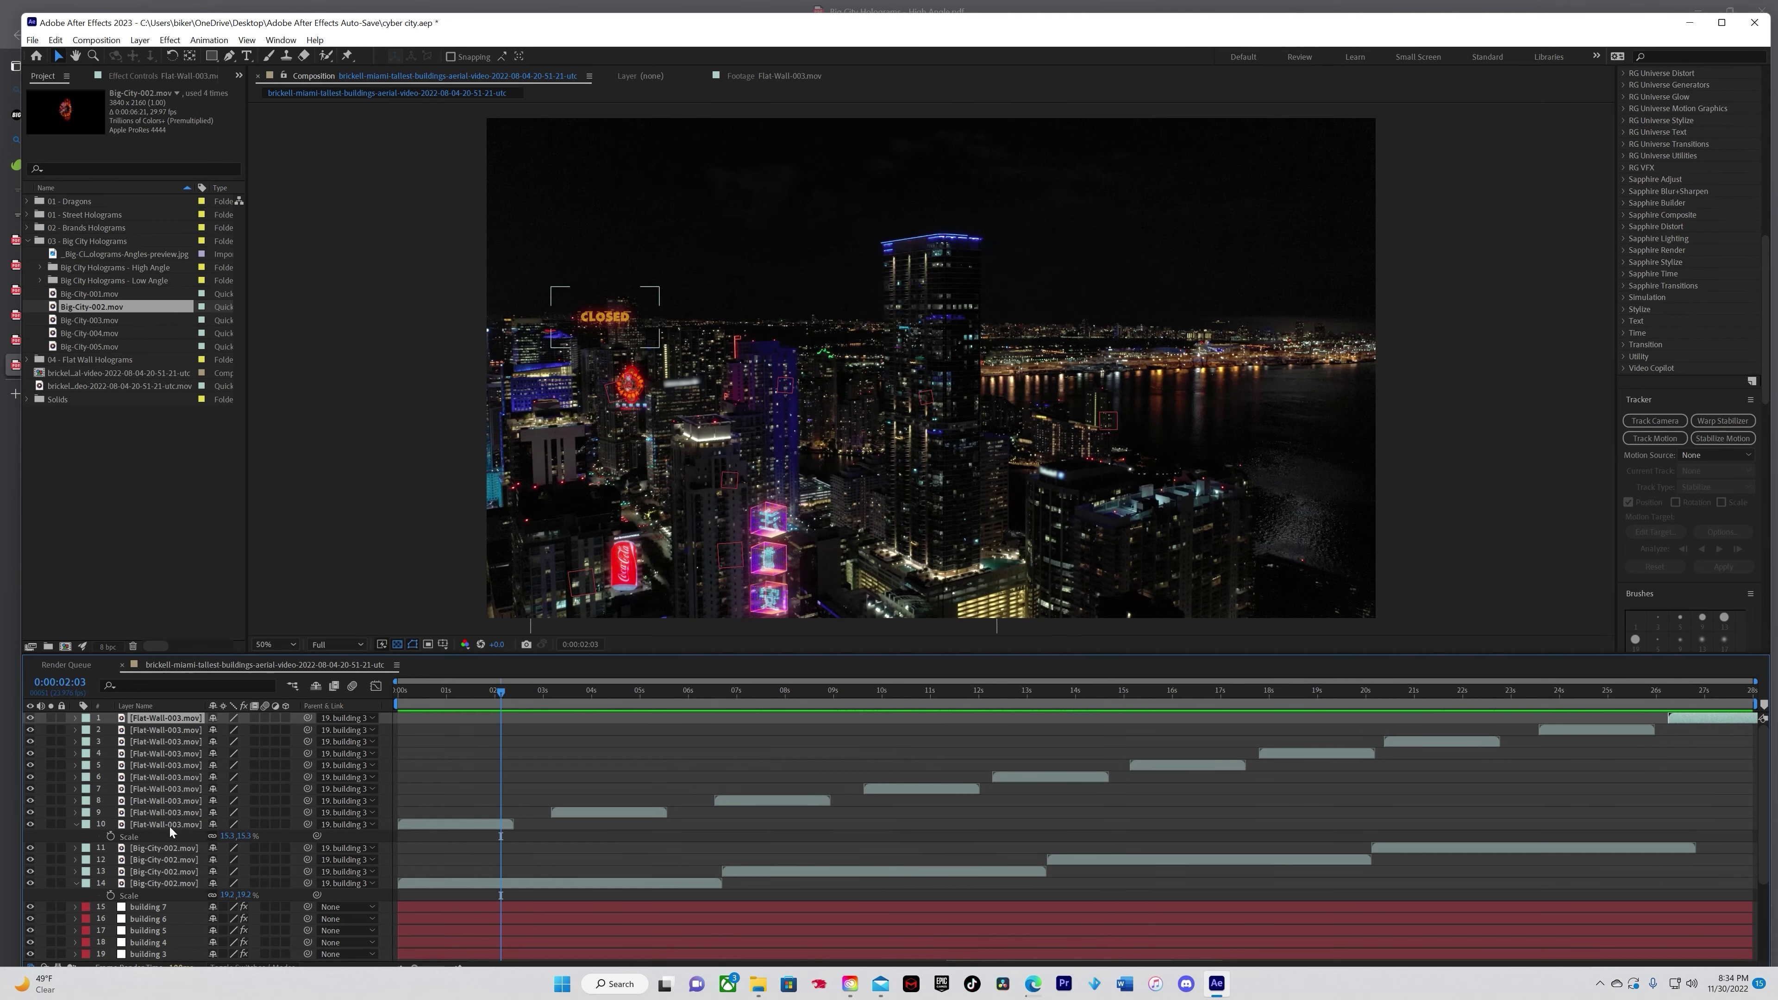
Step: Pre-compose all the Flat-Wall-003.mov layers as "flat wall" and parent the new composition to the building 3 null
left_click(165, 824, "shift")
key("ctrl+shift+c")
type("flat wall")
key("Return")
left_click(346, 717)
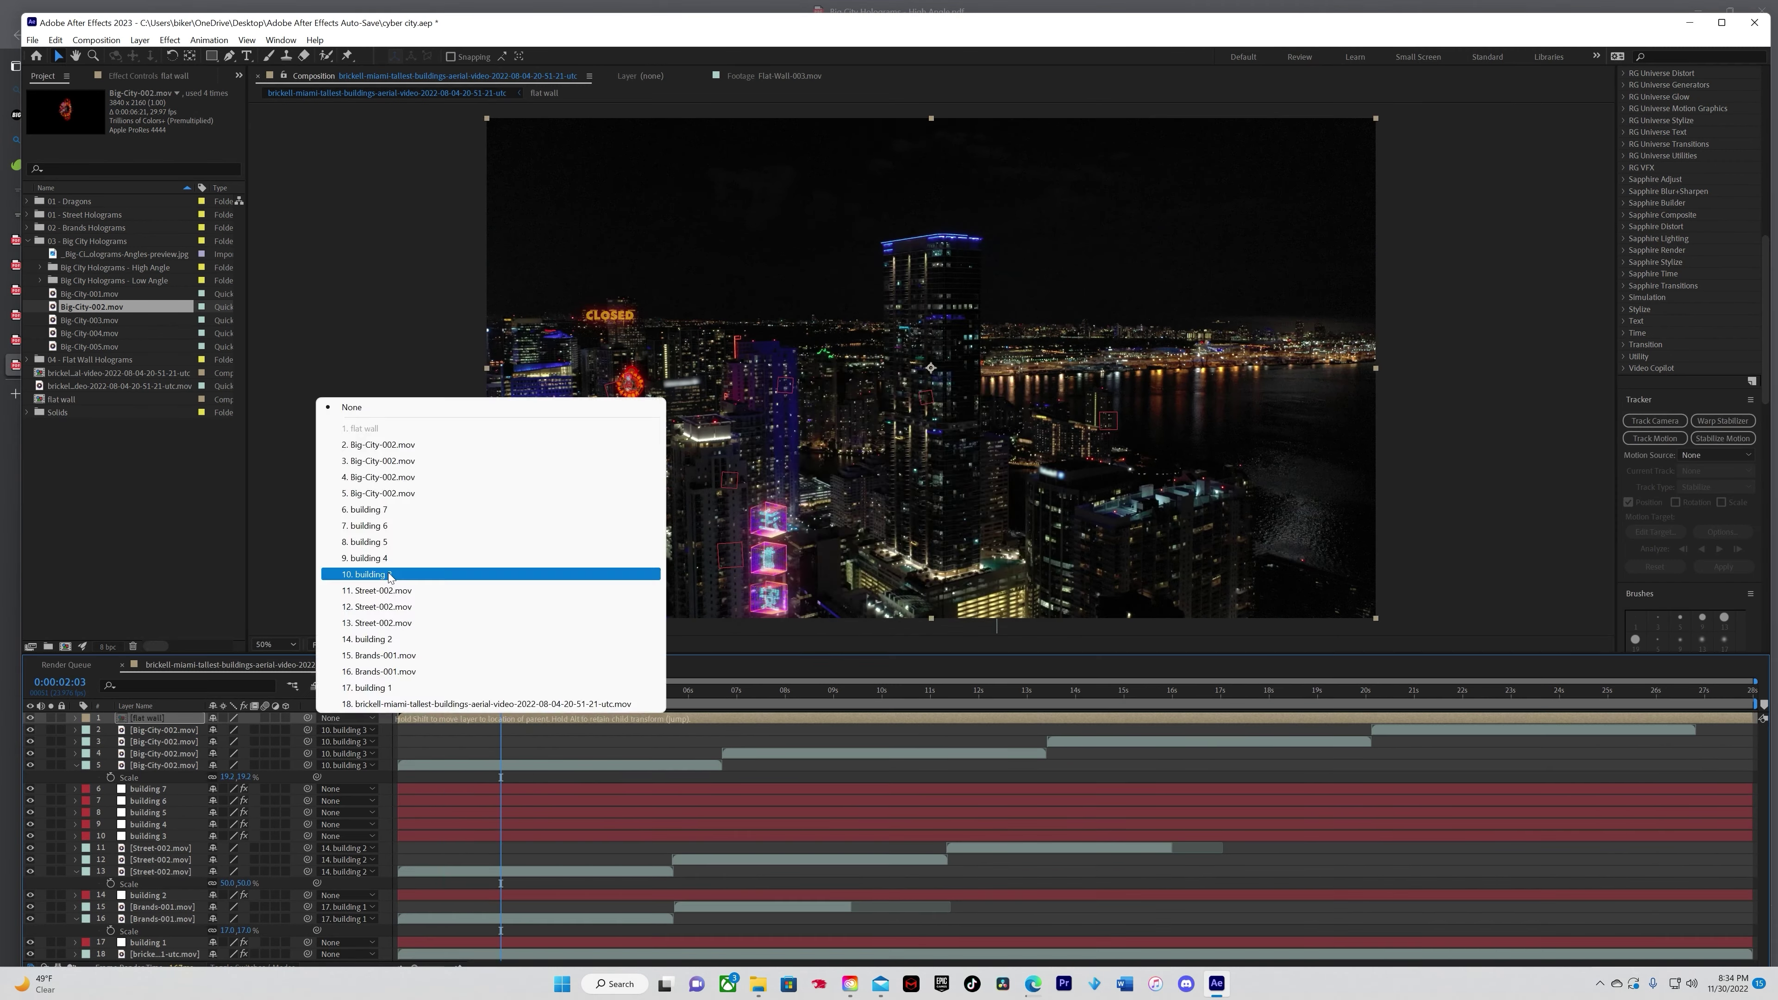
left_click(420, 568)
Step: Pre-compose the Big-City-002.mov layers as "building 3.1"
key("ctrl+shift+c")
type("building 3.1")
key("Return")
Step: Pre-compose the three Street-002.mov layers as "building 2"
left_click(161, 801)
left_click(161, 824, "shift")
key("ctrl+shift+c")
type("building 2")
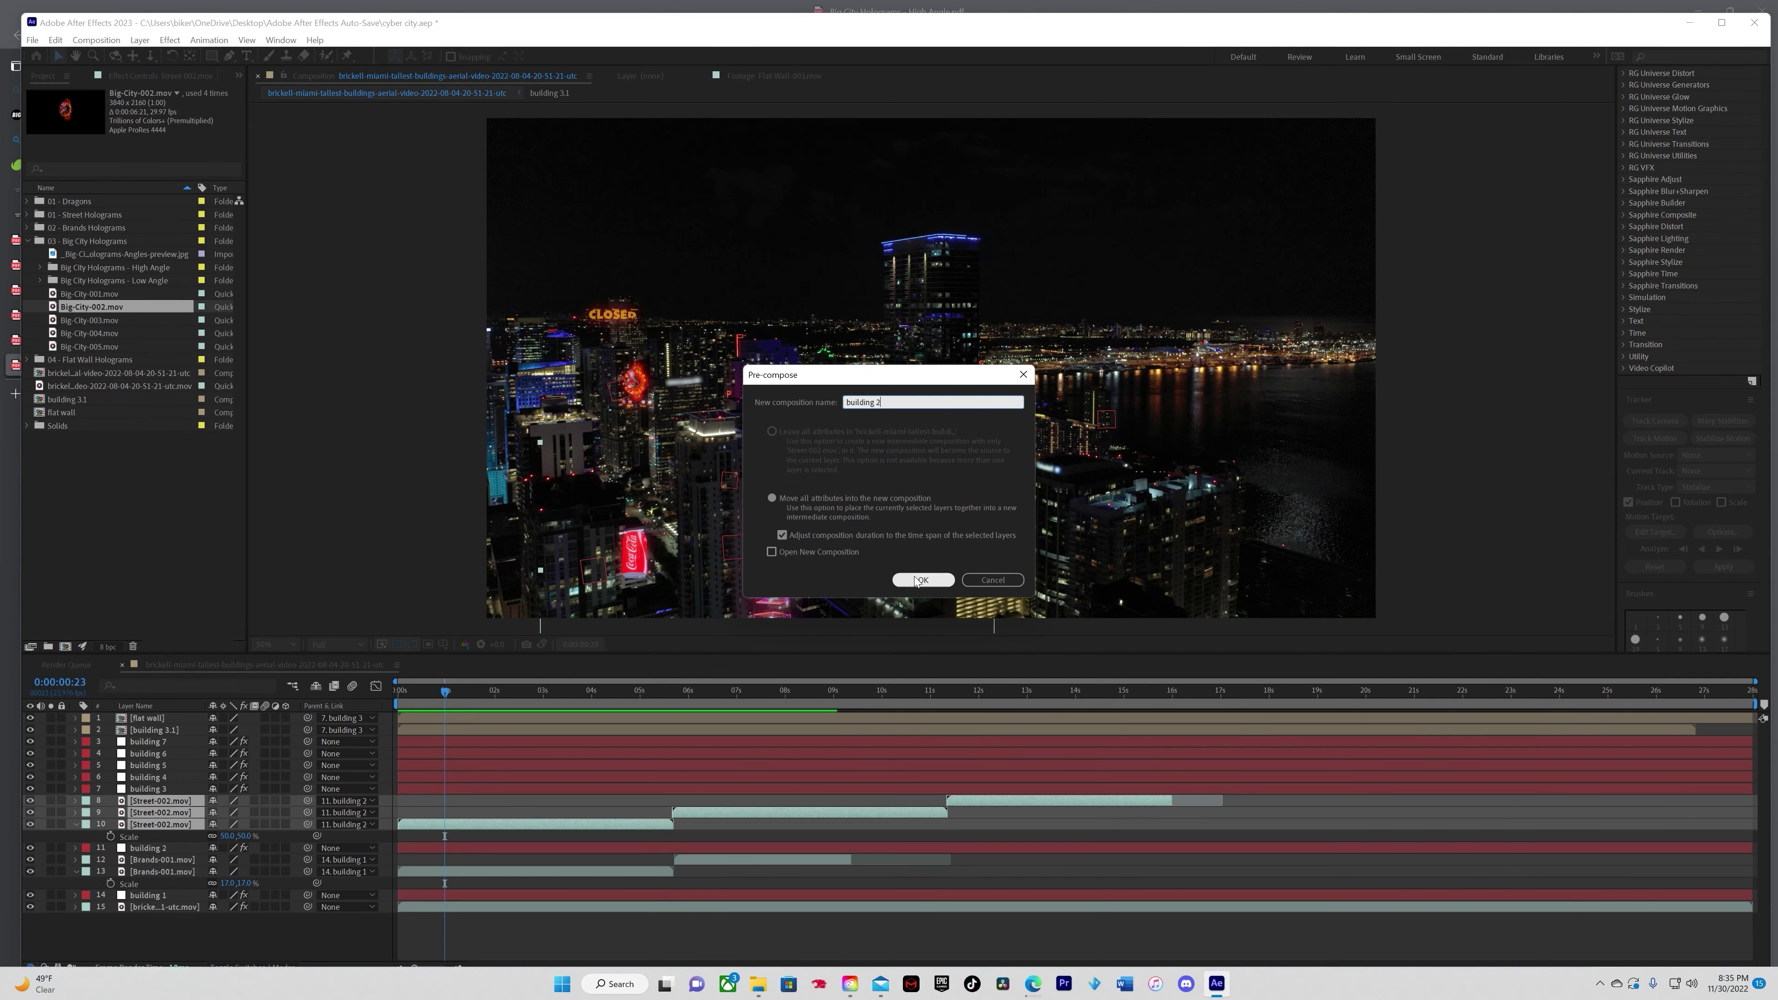
key("Return")
Step: Place Brands-004.mov from 02 - Brands Holograms, scaled down, at the top of the purple tower and parent it to building 4
left_click(28, 228)
left_click_drag(88, 320, 777, 371)
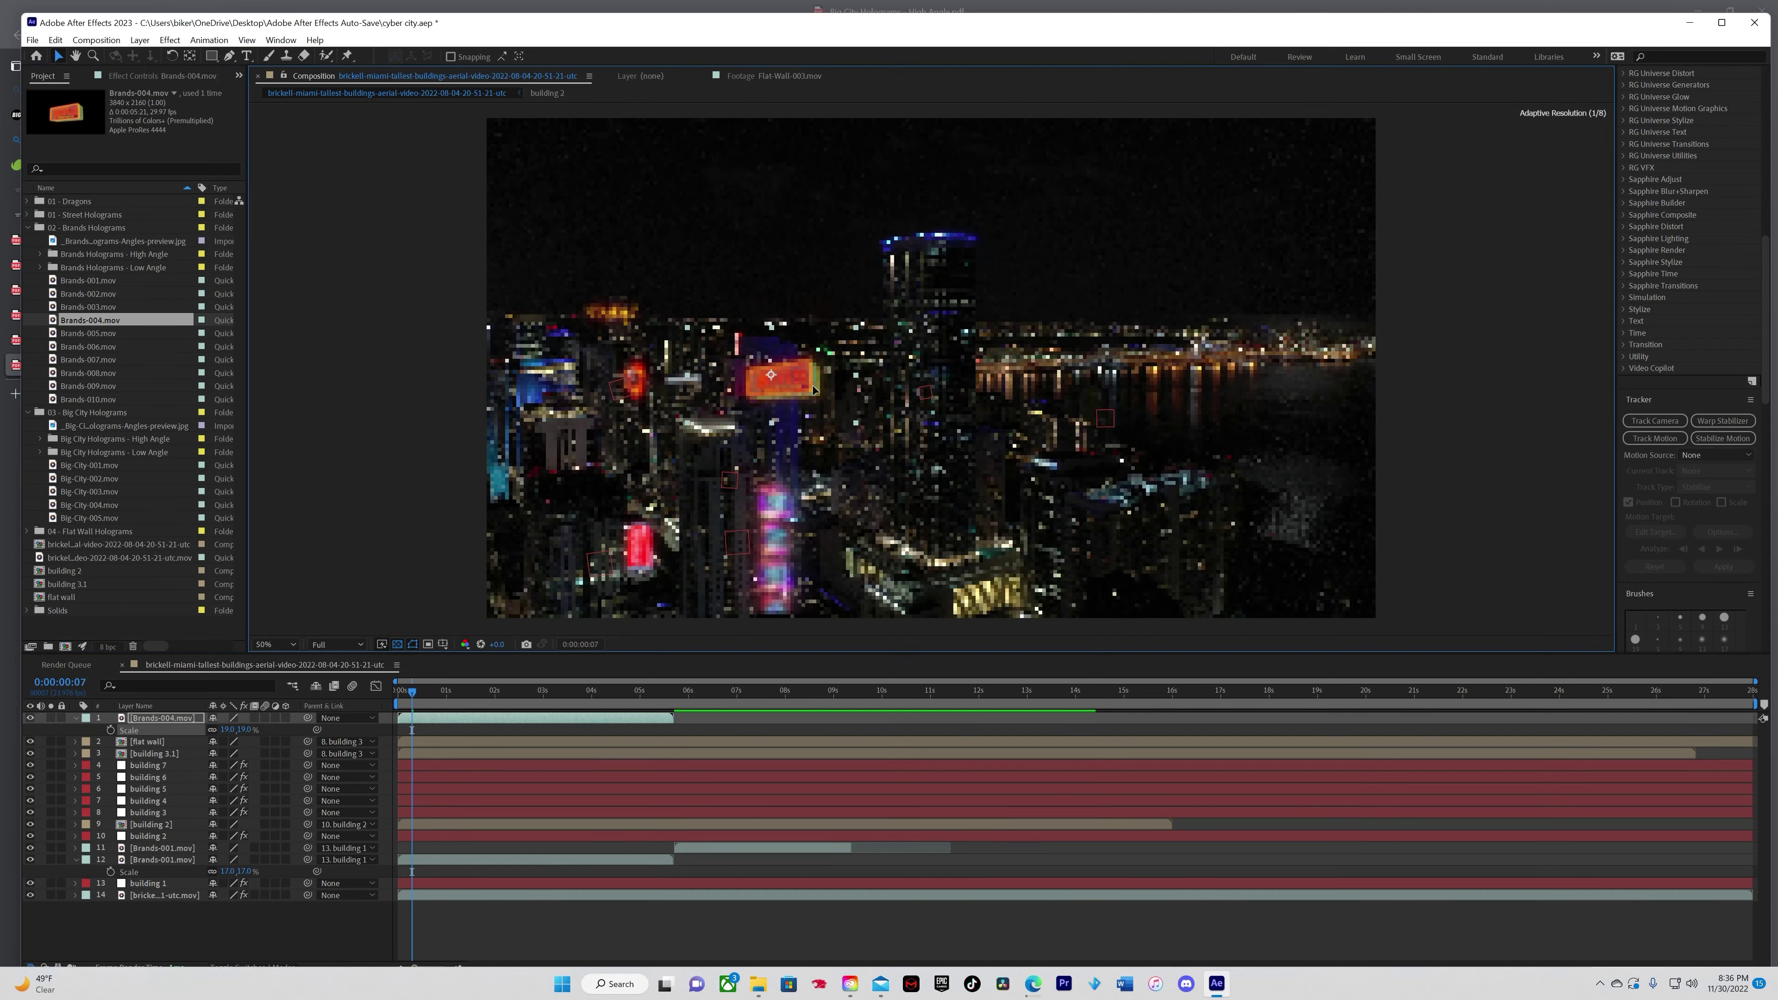
left_click_drag(307, 717, 146, 801)
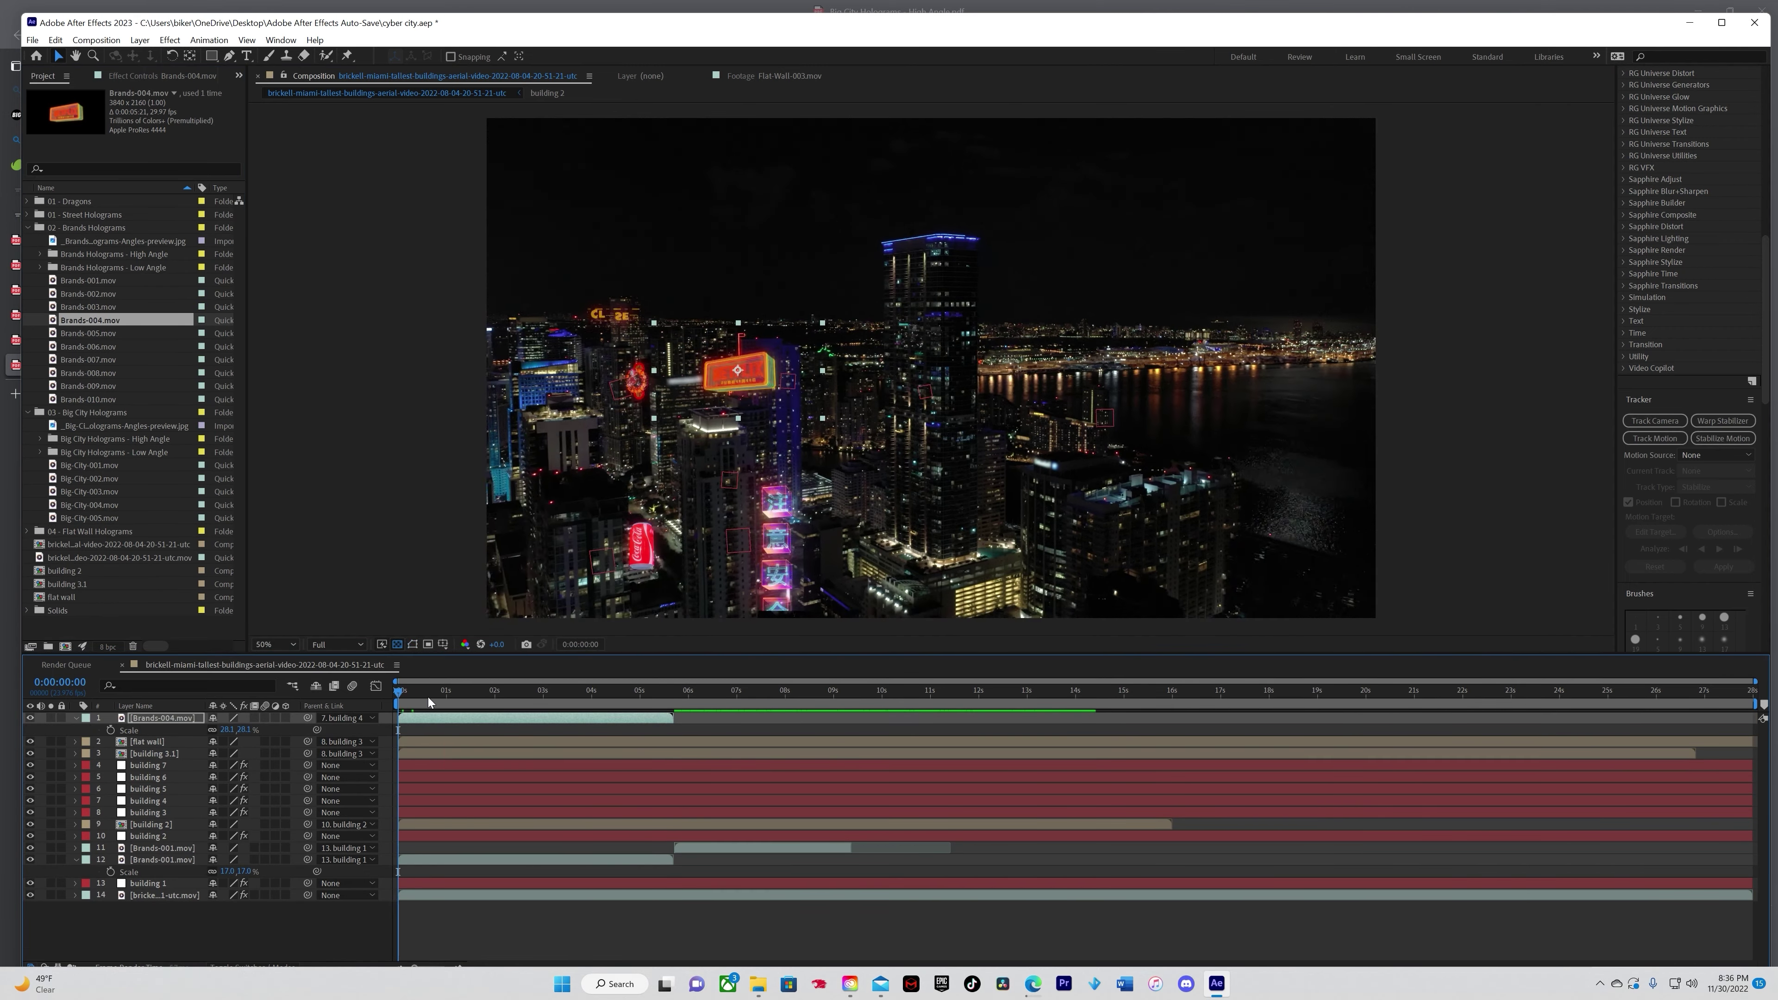
Step: Repeat Brands-004.mov end to end to the end of the clip and pre-compose the copies as "building5"
left_click(721, 690)
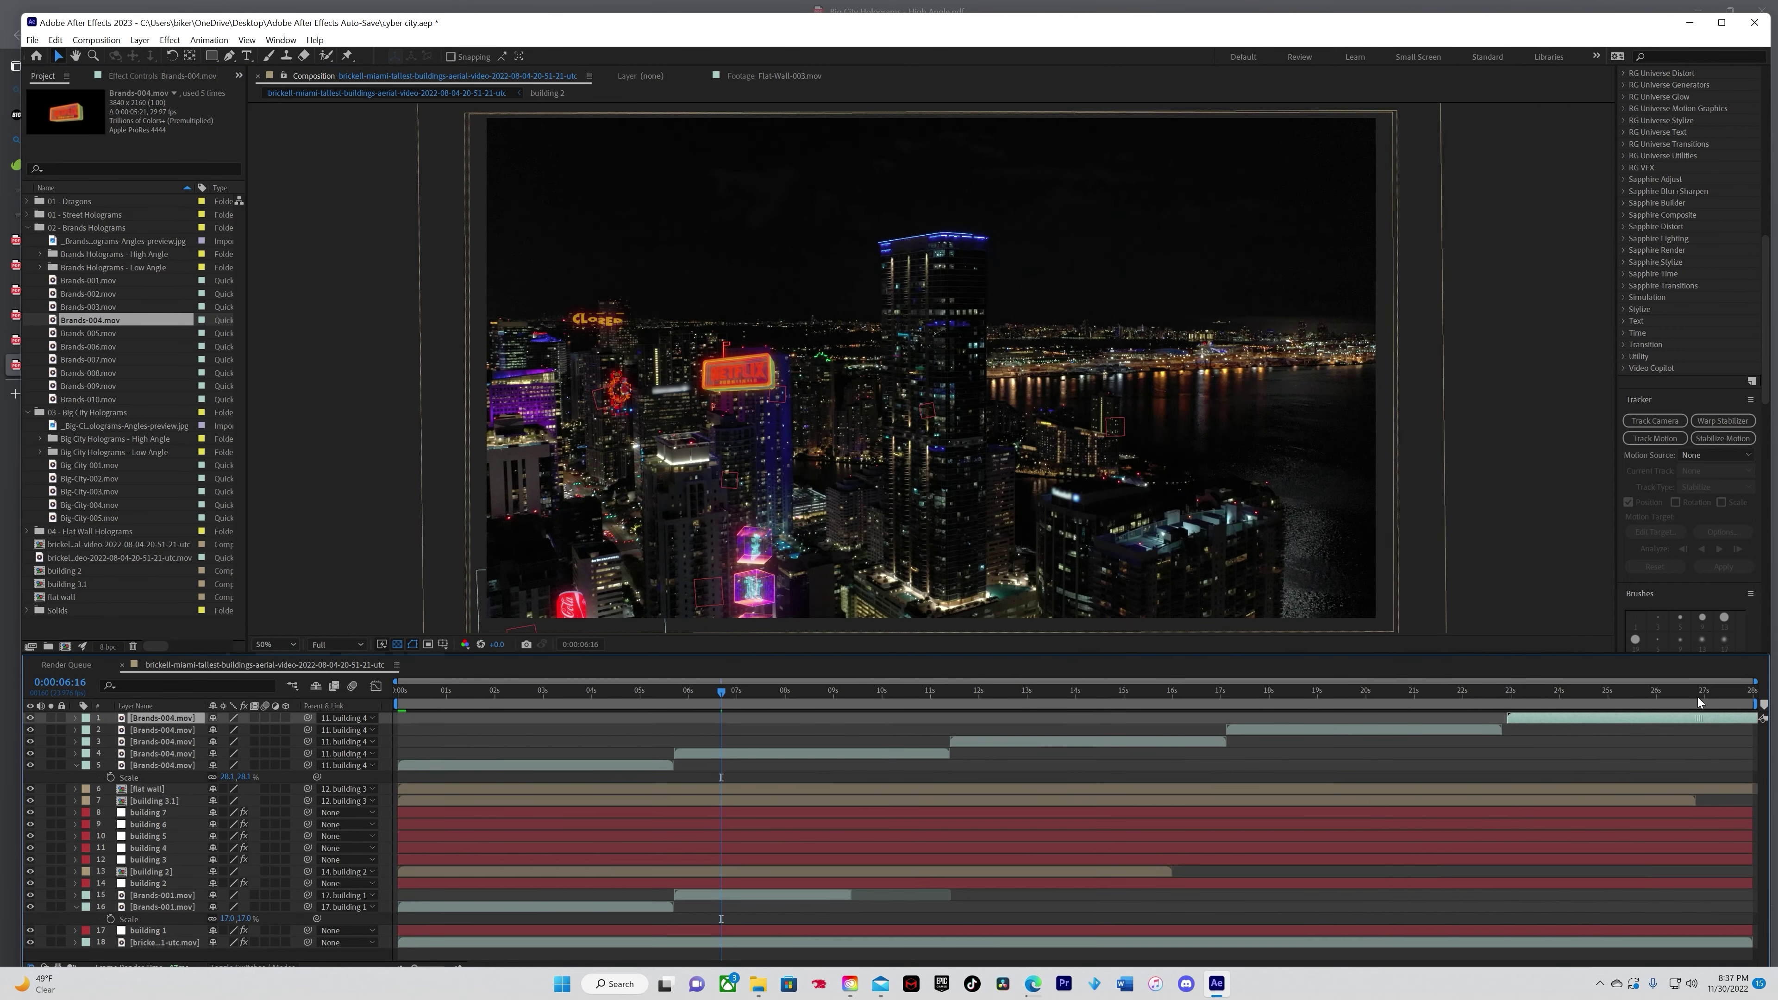
key("space")
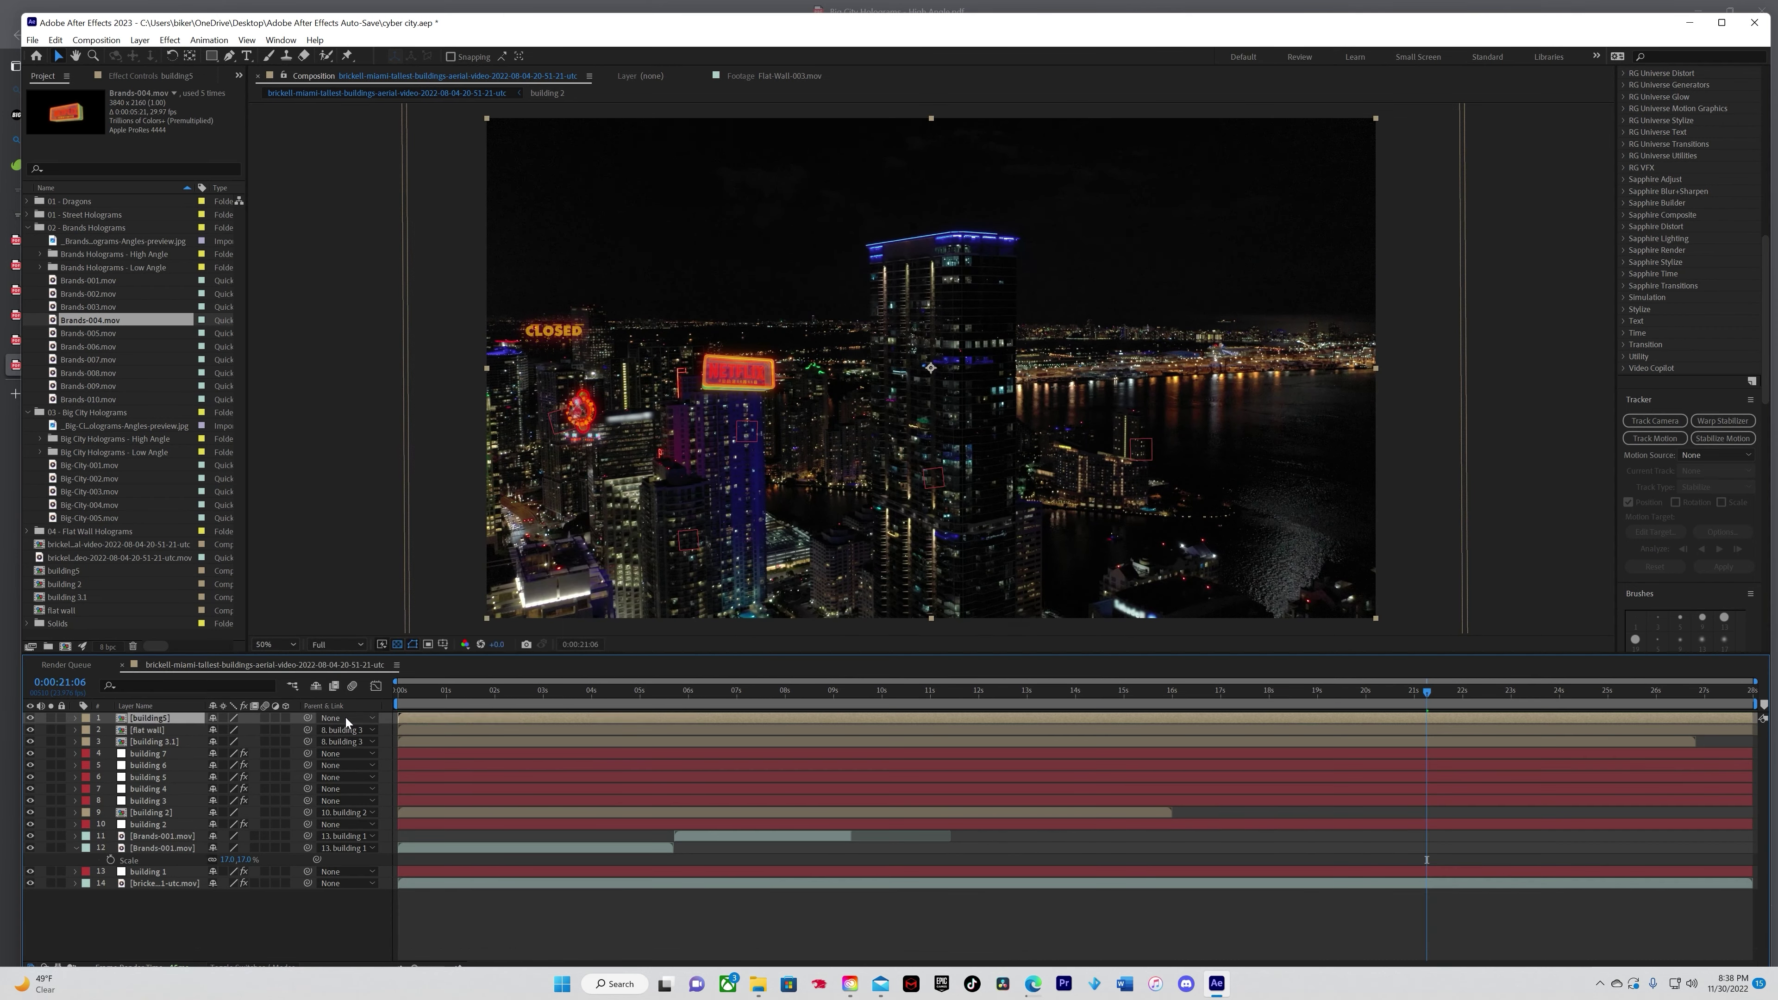
Step: Place Brands-008.mov, scaled down, below the lit white roof beside the purple tower, parent it to building 3, and add following duplicates
left_click(75, 386)
left_click_drag(75, 373, 619, 701)
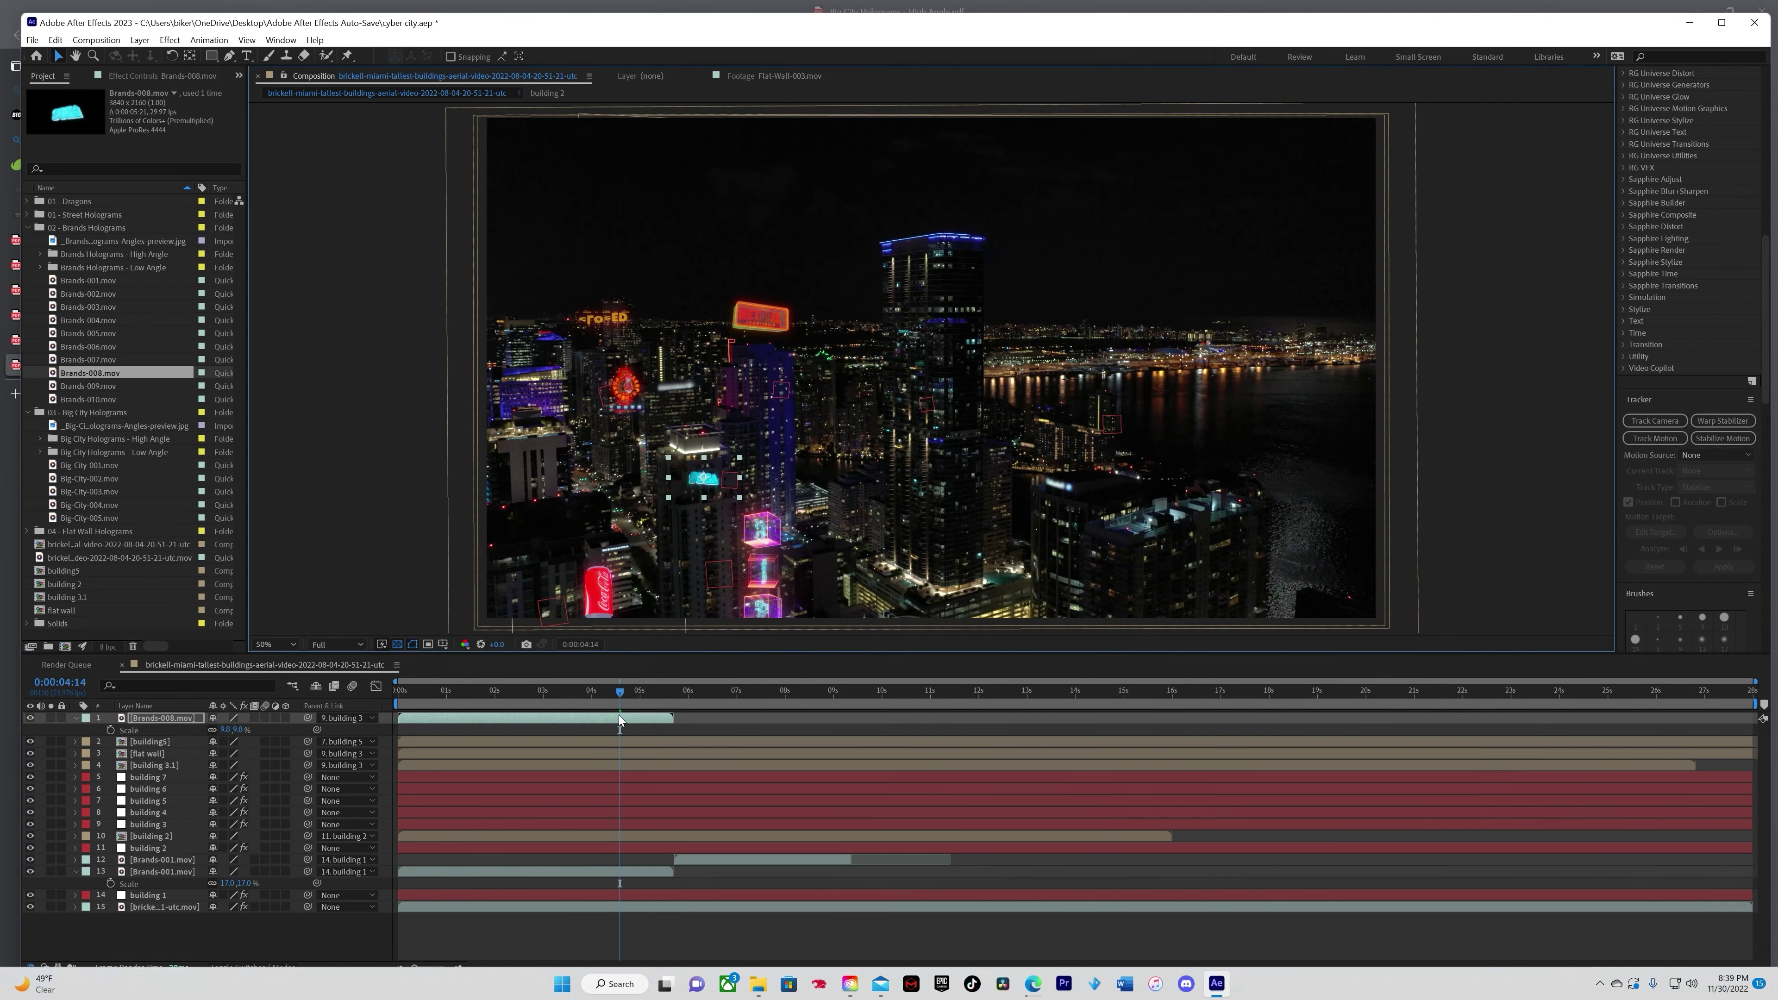
left_click(902, 700)
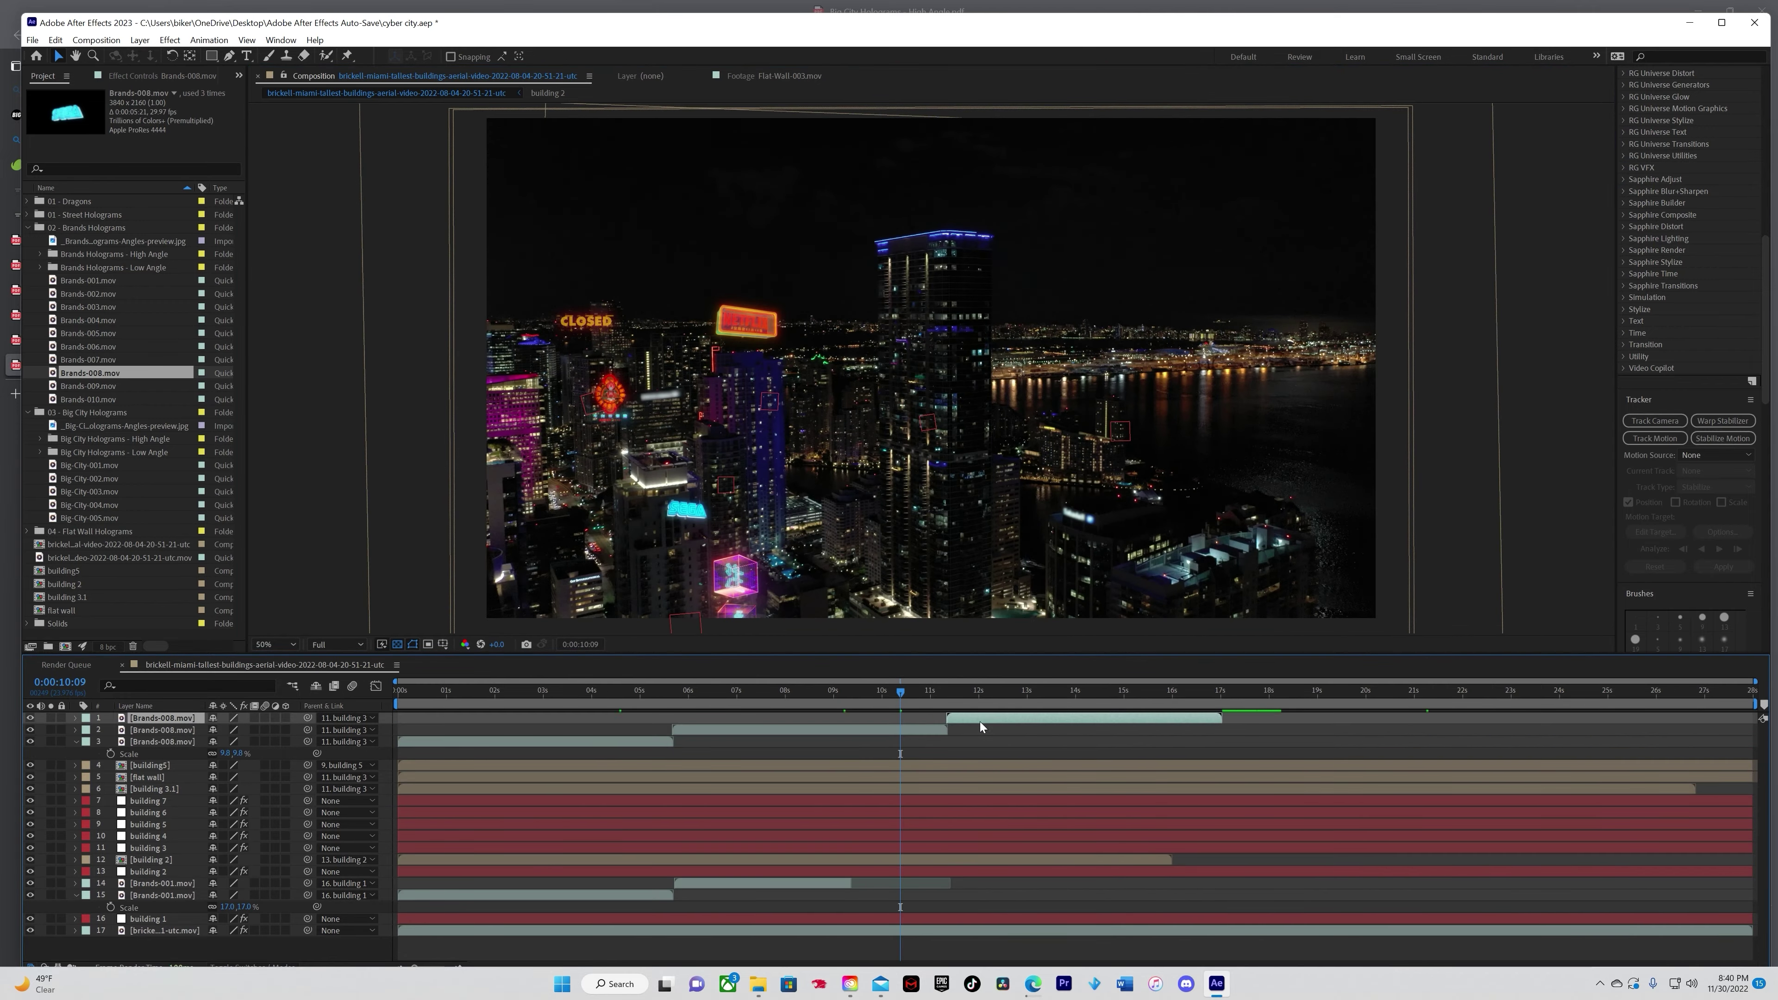
Step: Play back the Brands-008.mov layers, then add another duplicate starting at about 0:00:17 where the third one ends
left_click(656, 737)
key("s")
key("space")
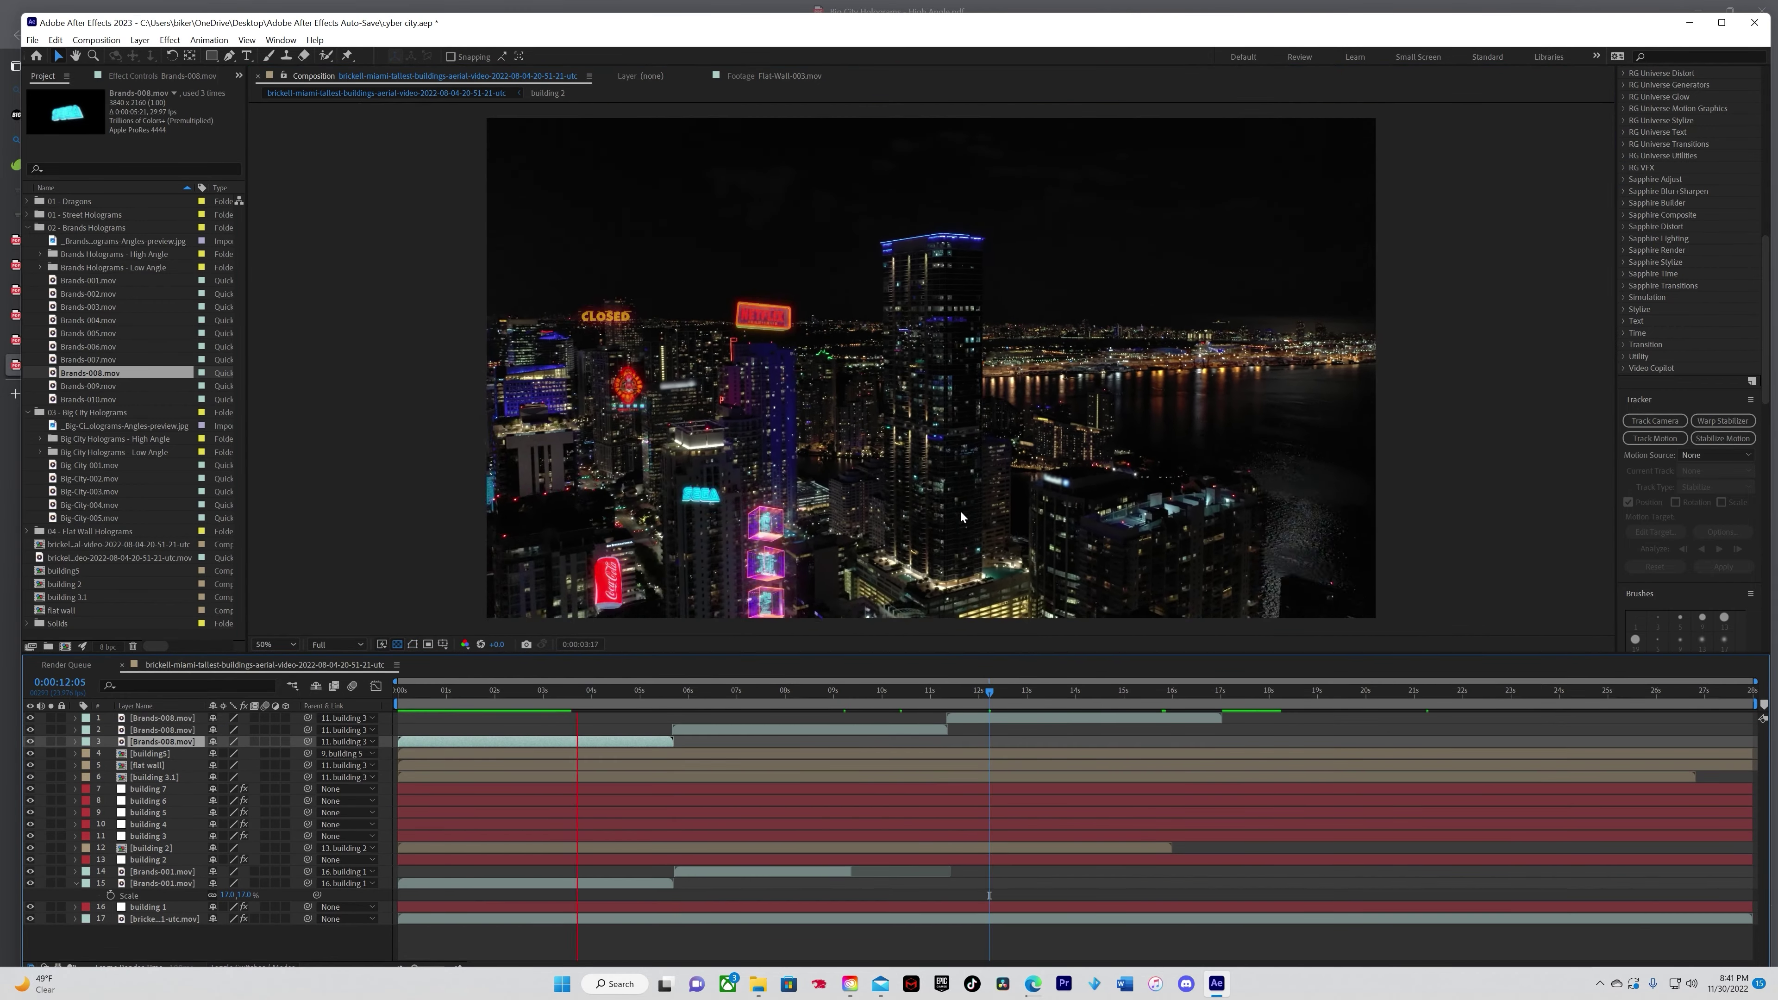
left_click(934, 730)
key("ctrl+d")
key("bracketleft")
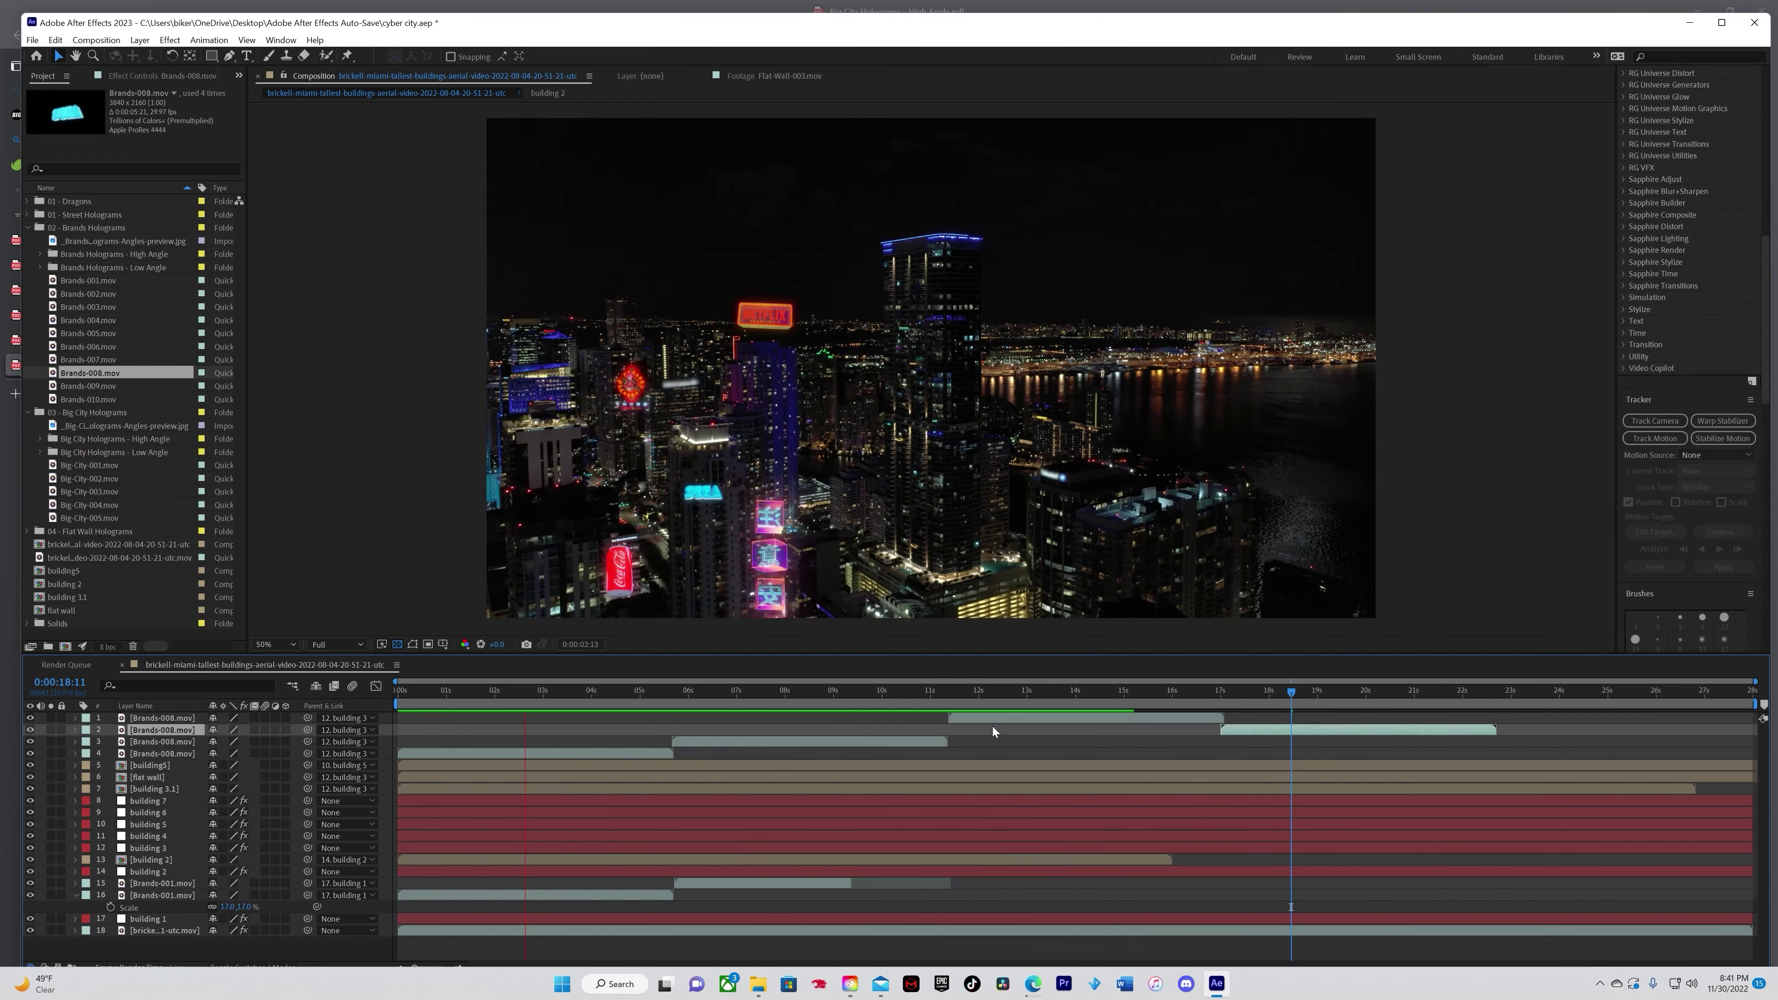
Step: Parent the Brands-008.mov layers to the building 4 null and delete the copy at the start of the clip
left_click(169, 835)
left_click(346, 718)
left_click(363, 612)
left_click(532, 753)
key("Delete")
Step: Duplicate Brands-008.mov once more, move the copy to the end of the clip, and play back the result
left_click(717, 482)
key("ctrl+d")
left_click_drag(788, 742, 1606, 709)
key("space")
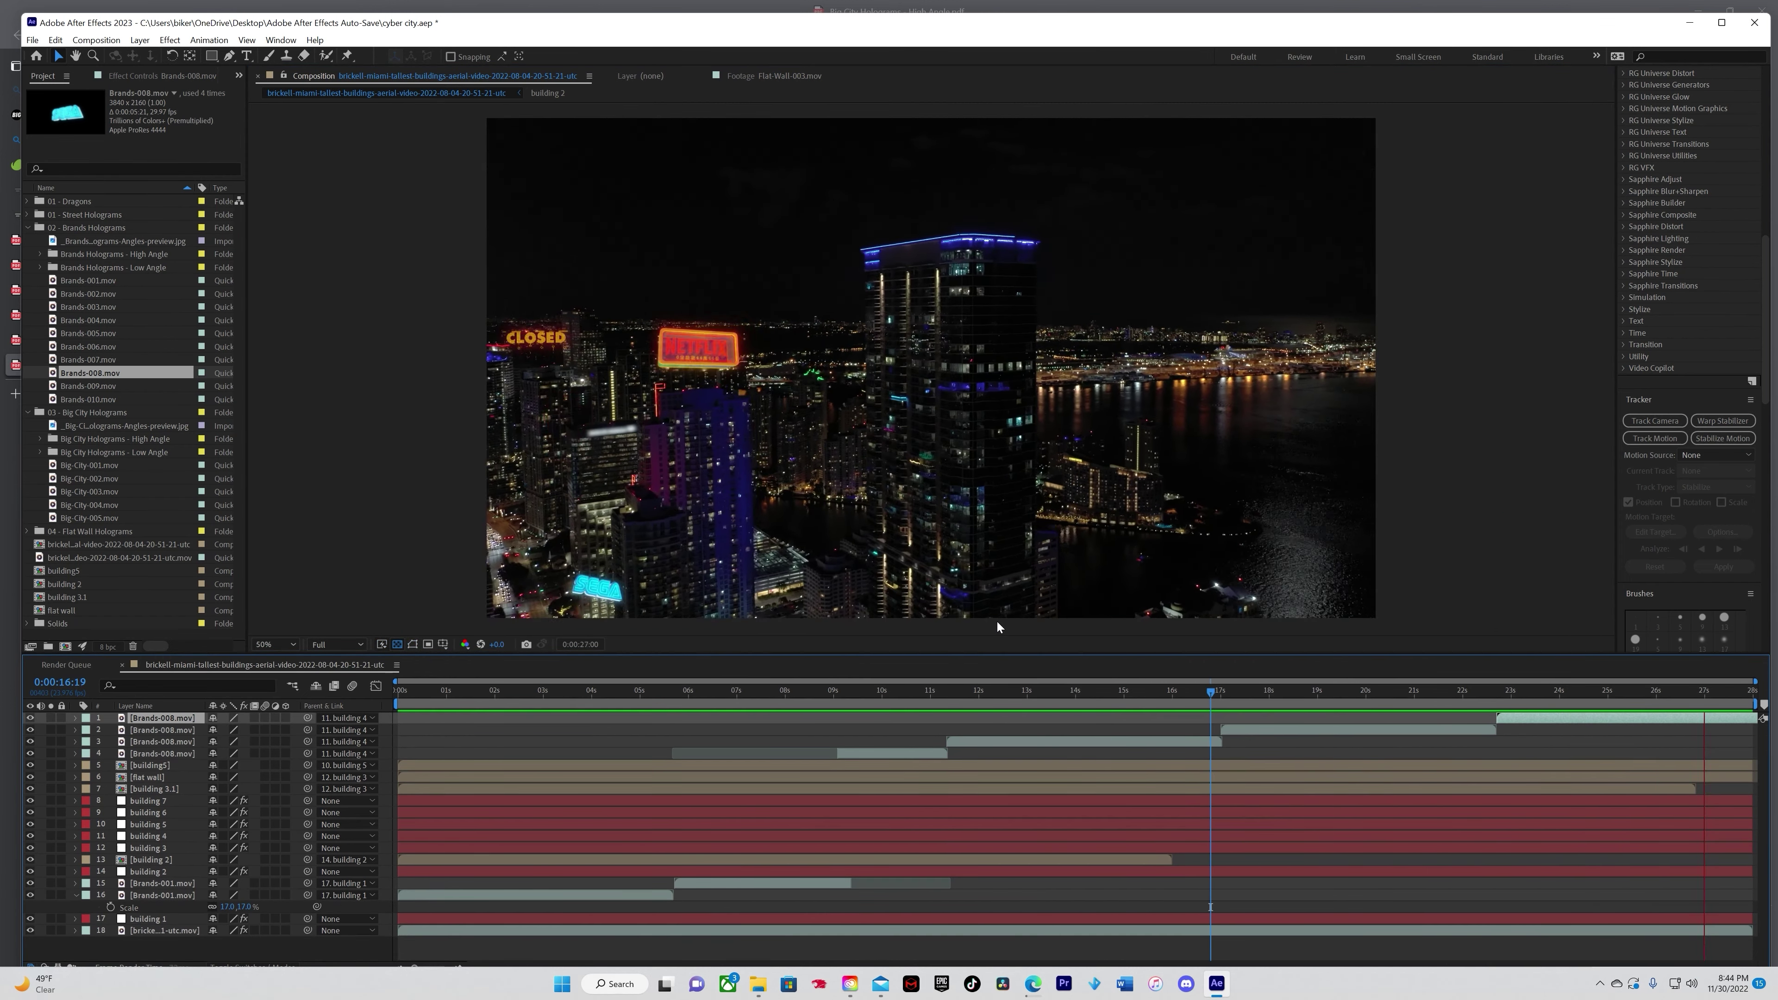
key("space")
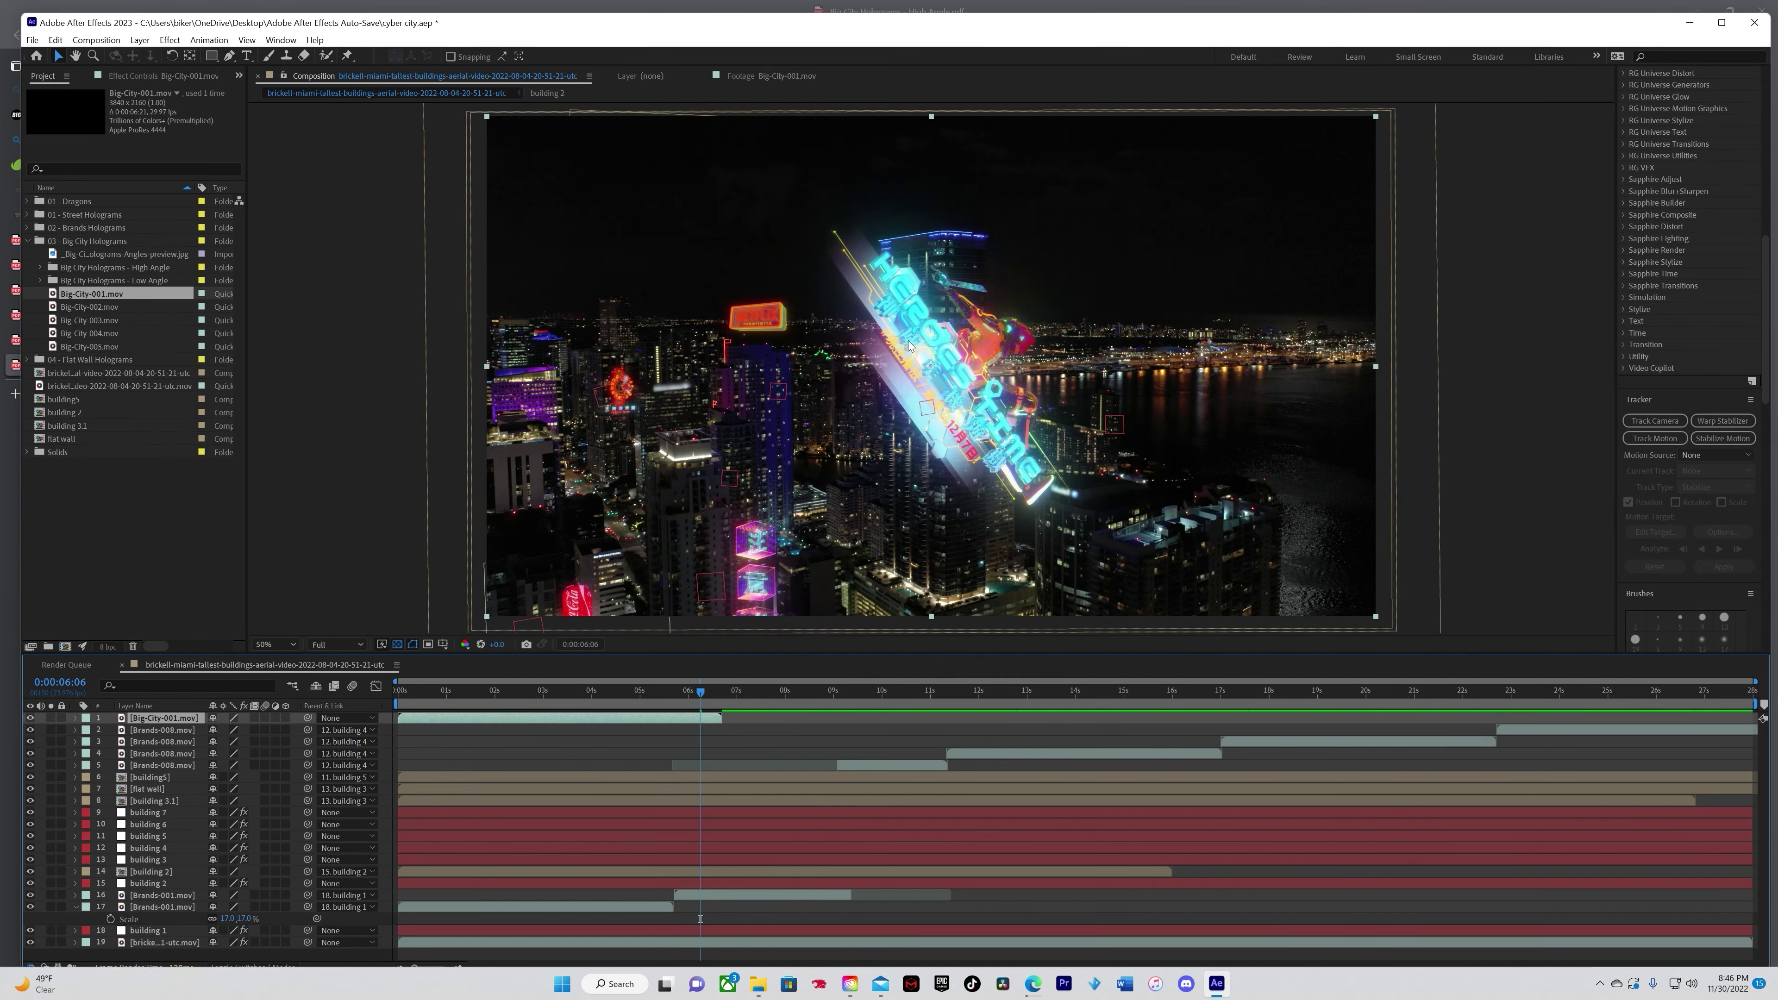
Step: Make Big-City-001.mov 3D, stand it atop the tallest tower parented to building 6, and repeat it end to end through the clip
left_click(286, 718)
mouse_move(910, 141)
left_mouse_down()
mouse_move(934, 184)
mouse_move(909, 148)
left_mouse_up()
left_click(391, 703)
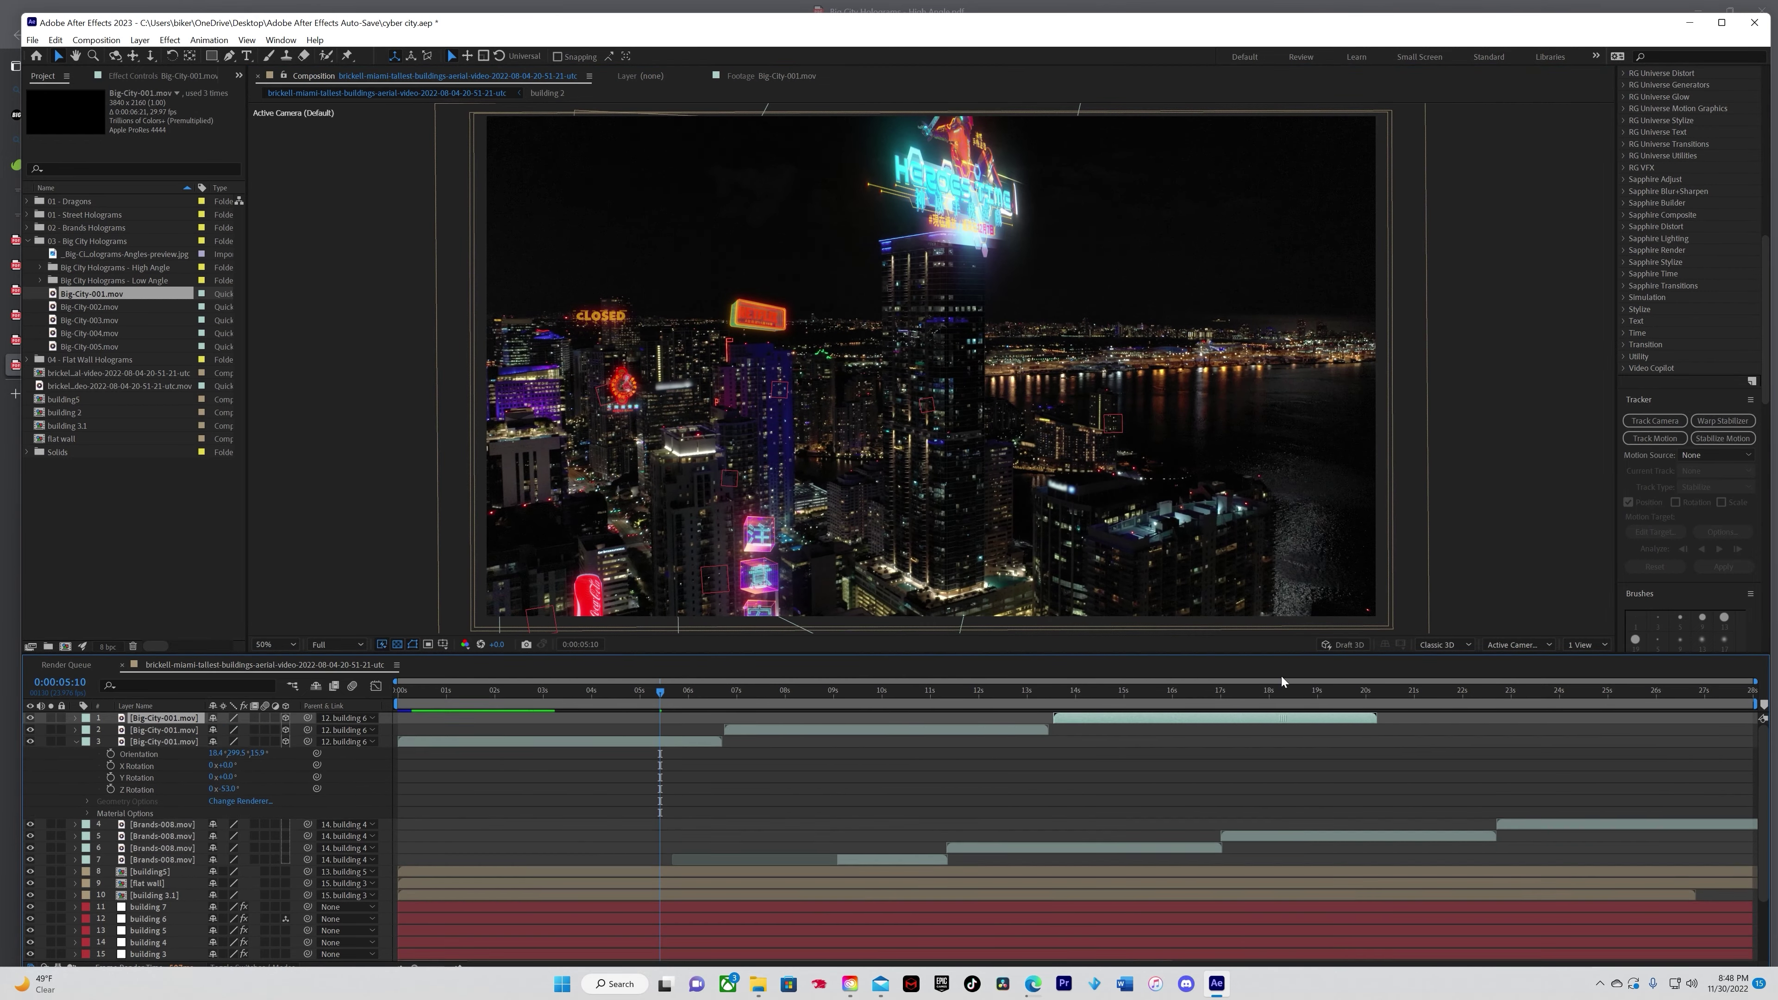
key("space")
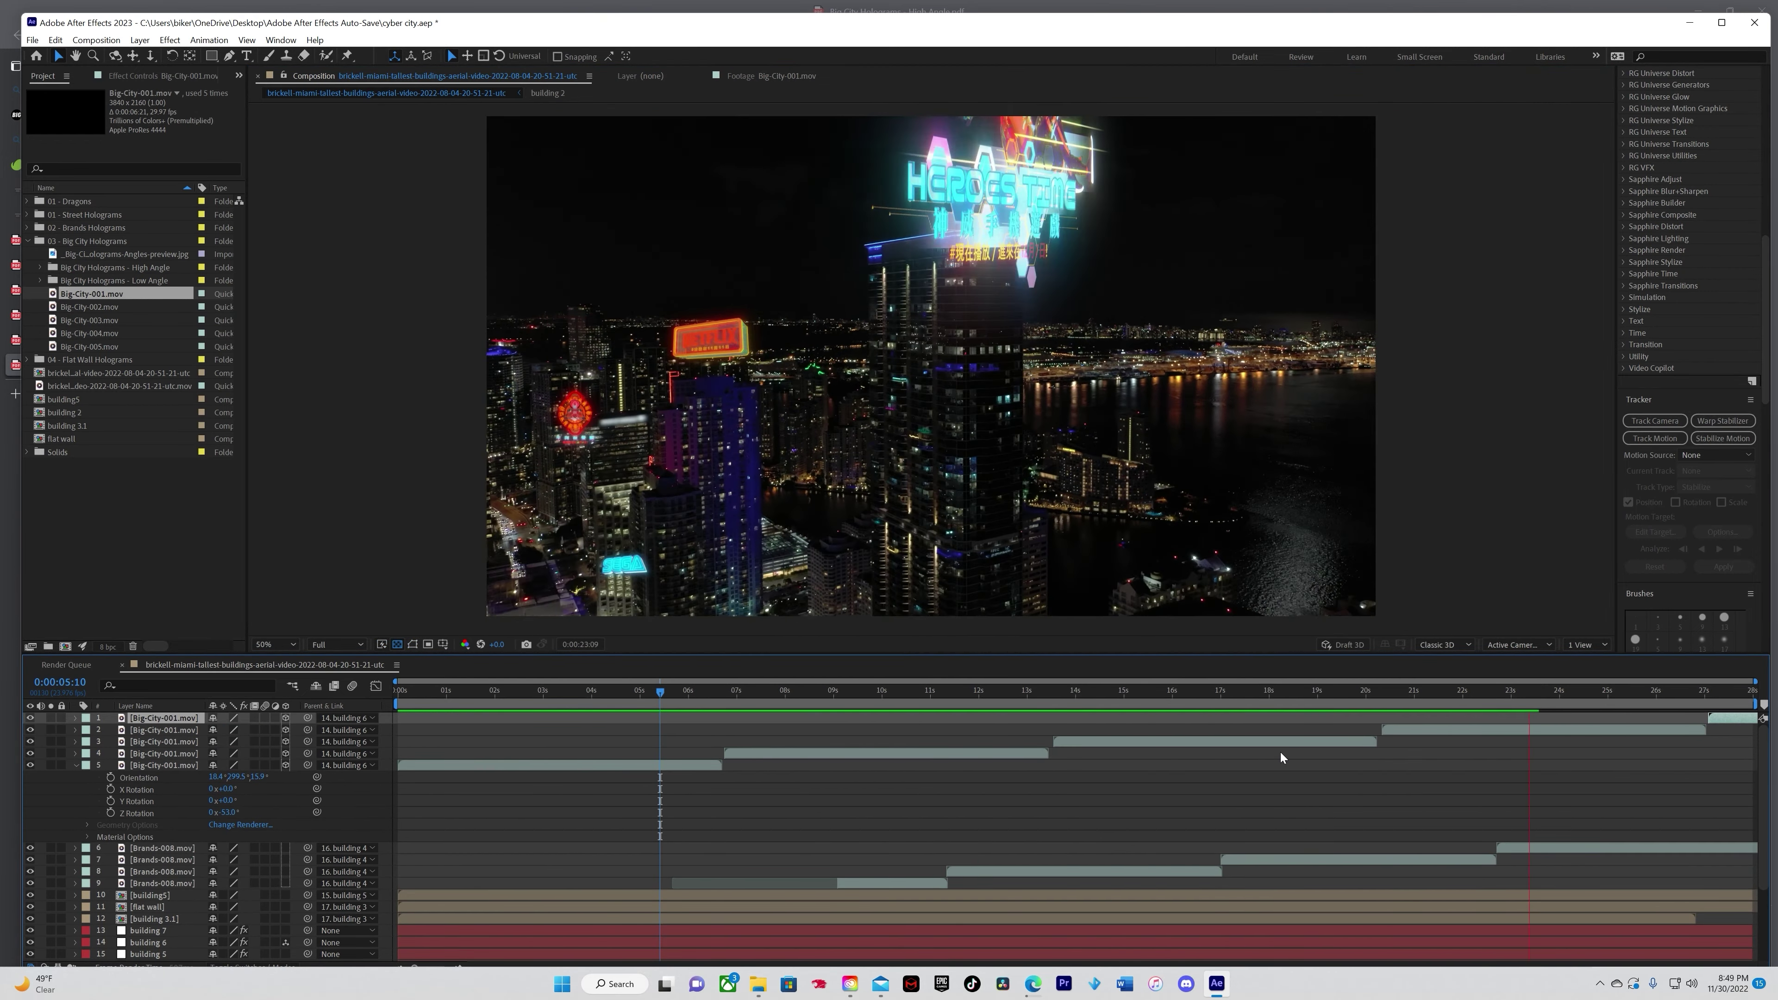
Step: Place Street-015.mov from 01 - Street Holograms on the tallest tower, parent it to building 6, and repeat it end to end
left_click(28, 214)
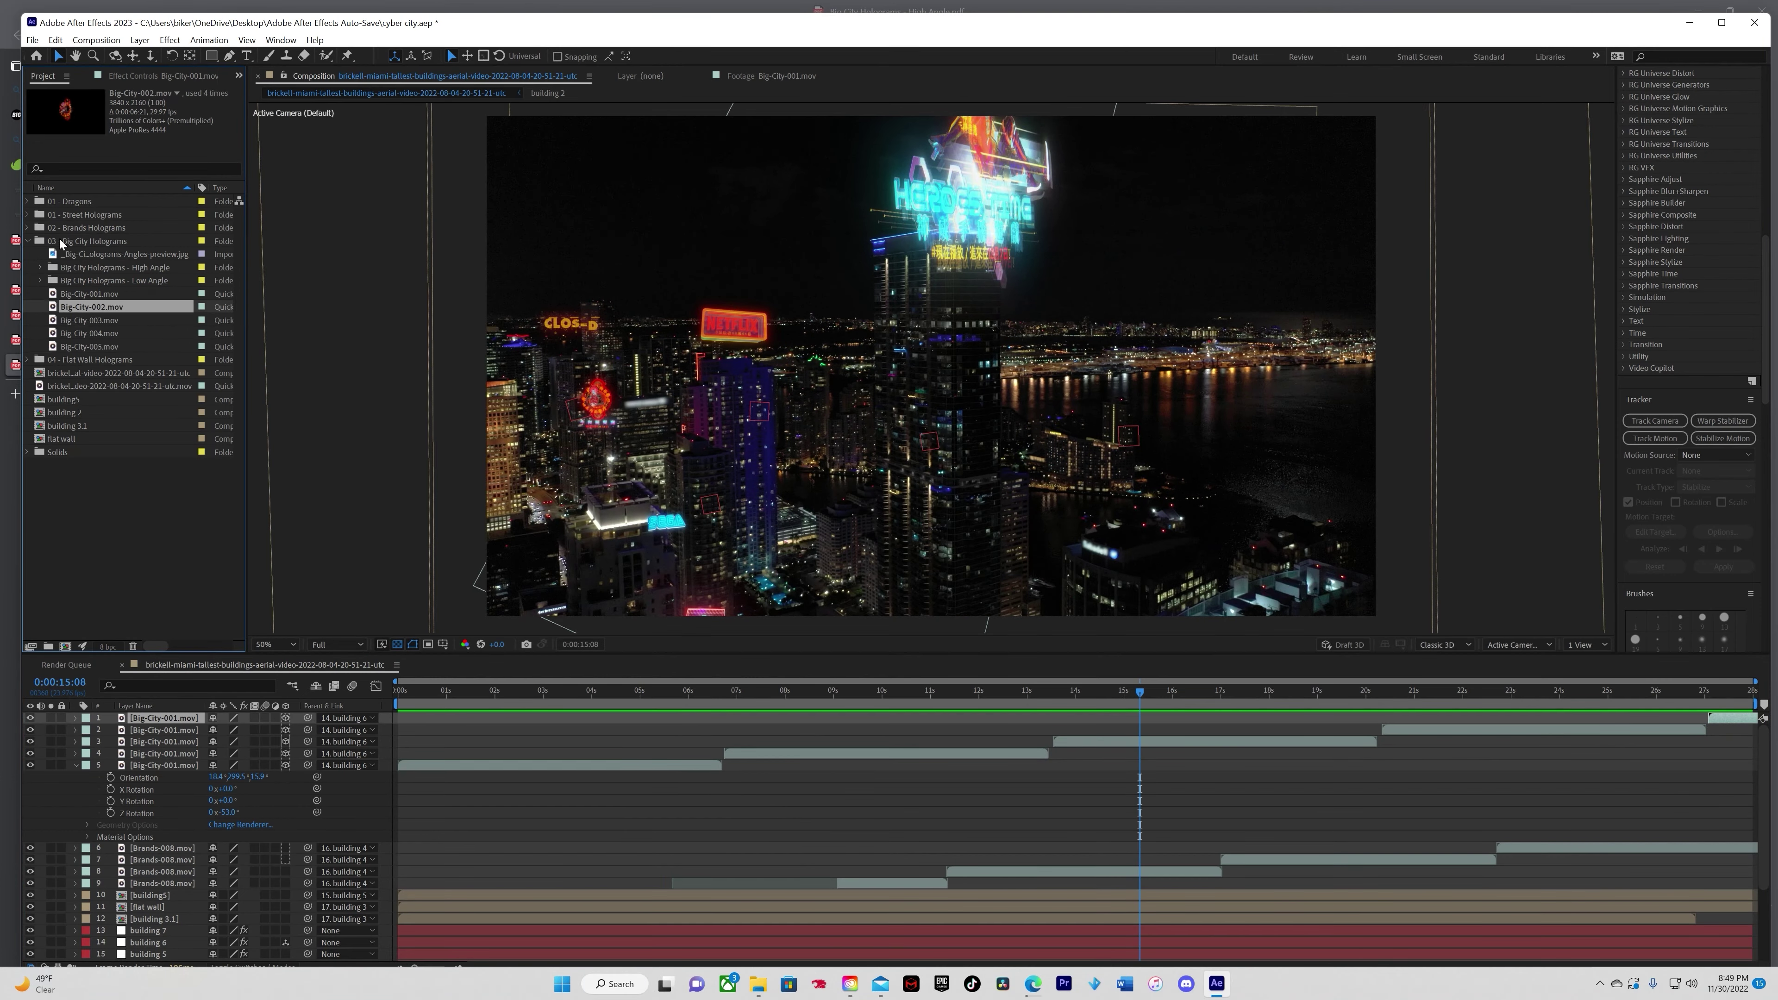
left_click(75, 425)
left_click(75, 452)
left_click_drag(75, 452, 934, 717)
Step: Position the small Big-City-005.mov and Brands-003.mov holograms over building 7 near the waterfront, parented to the building 7 null
left_click_drag(1099, 408, 1102, 459)
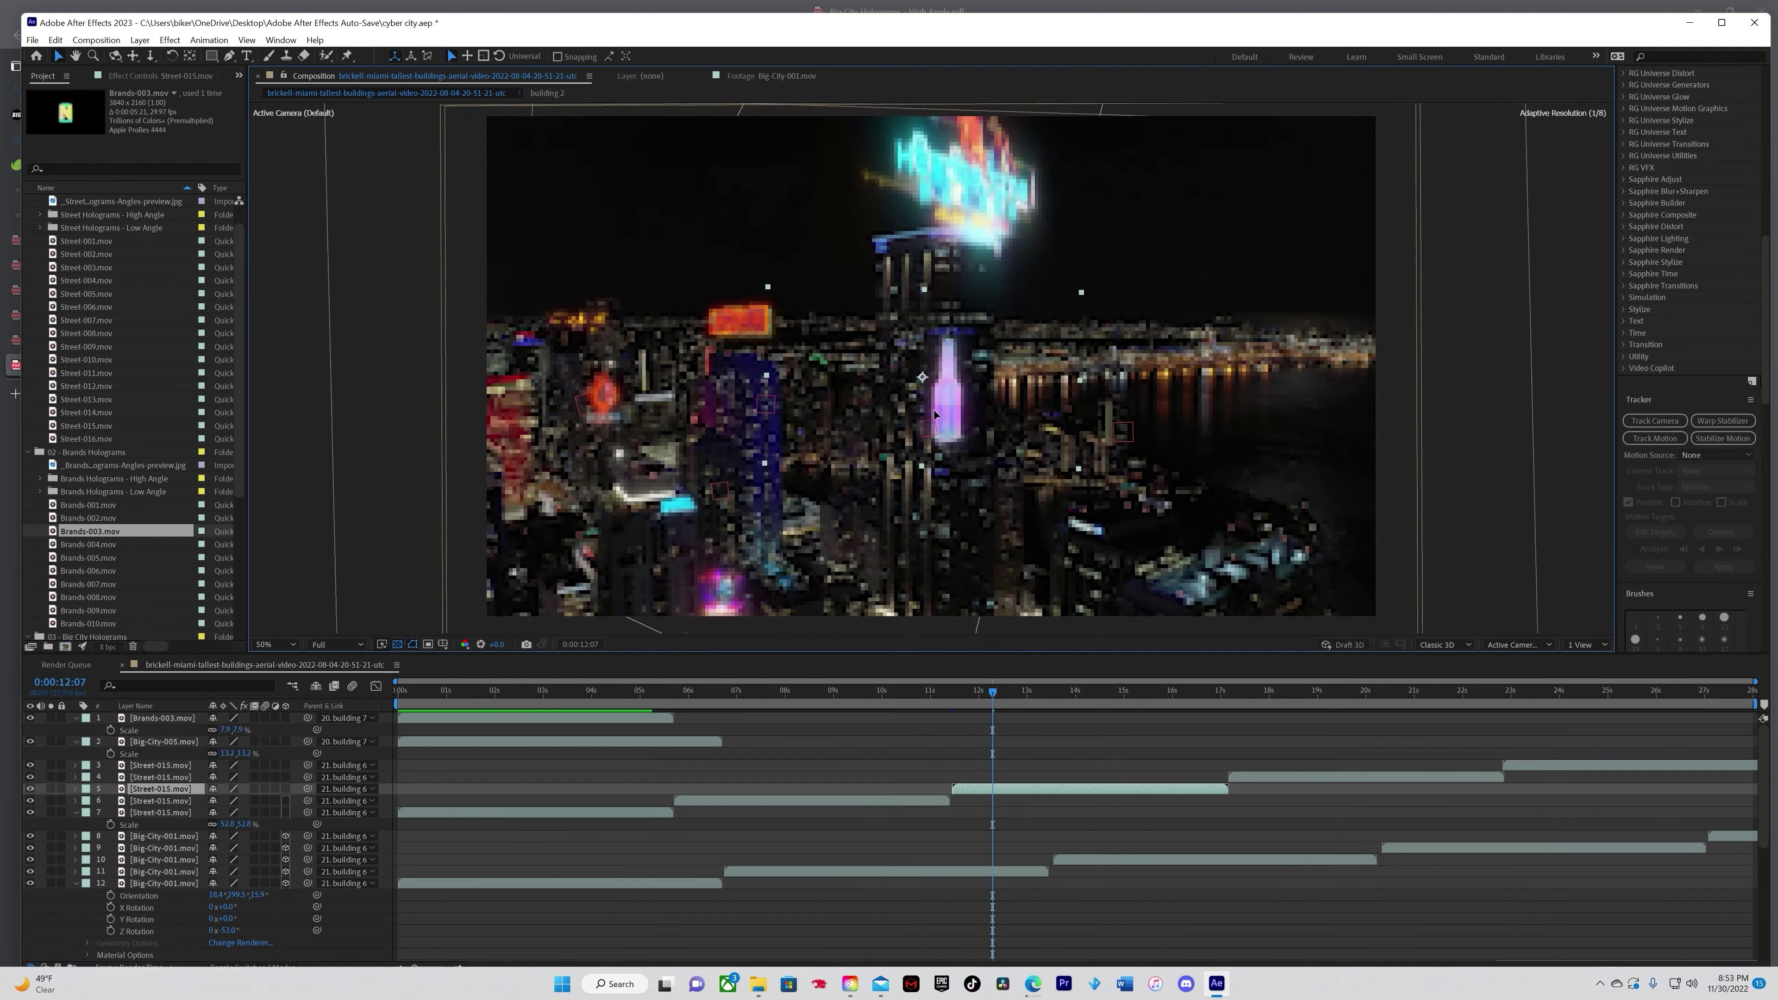
left_click(40, 766)
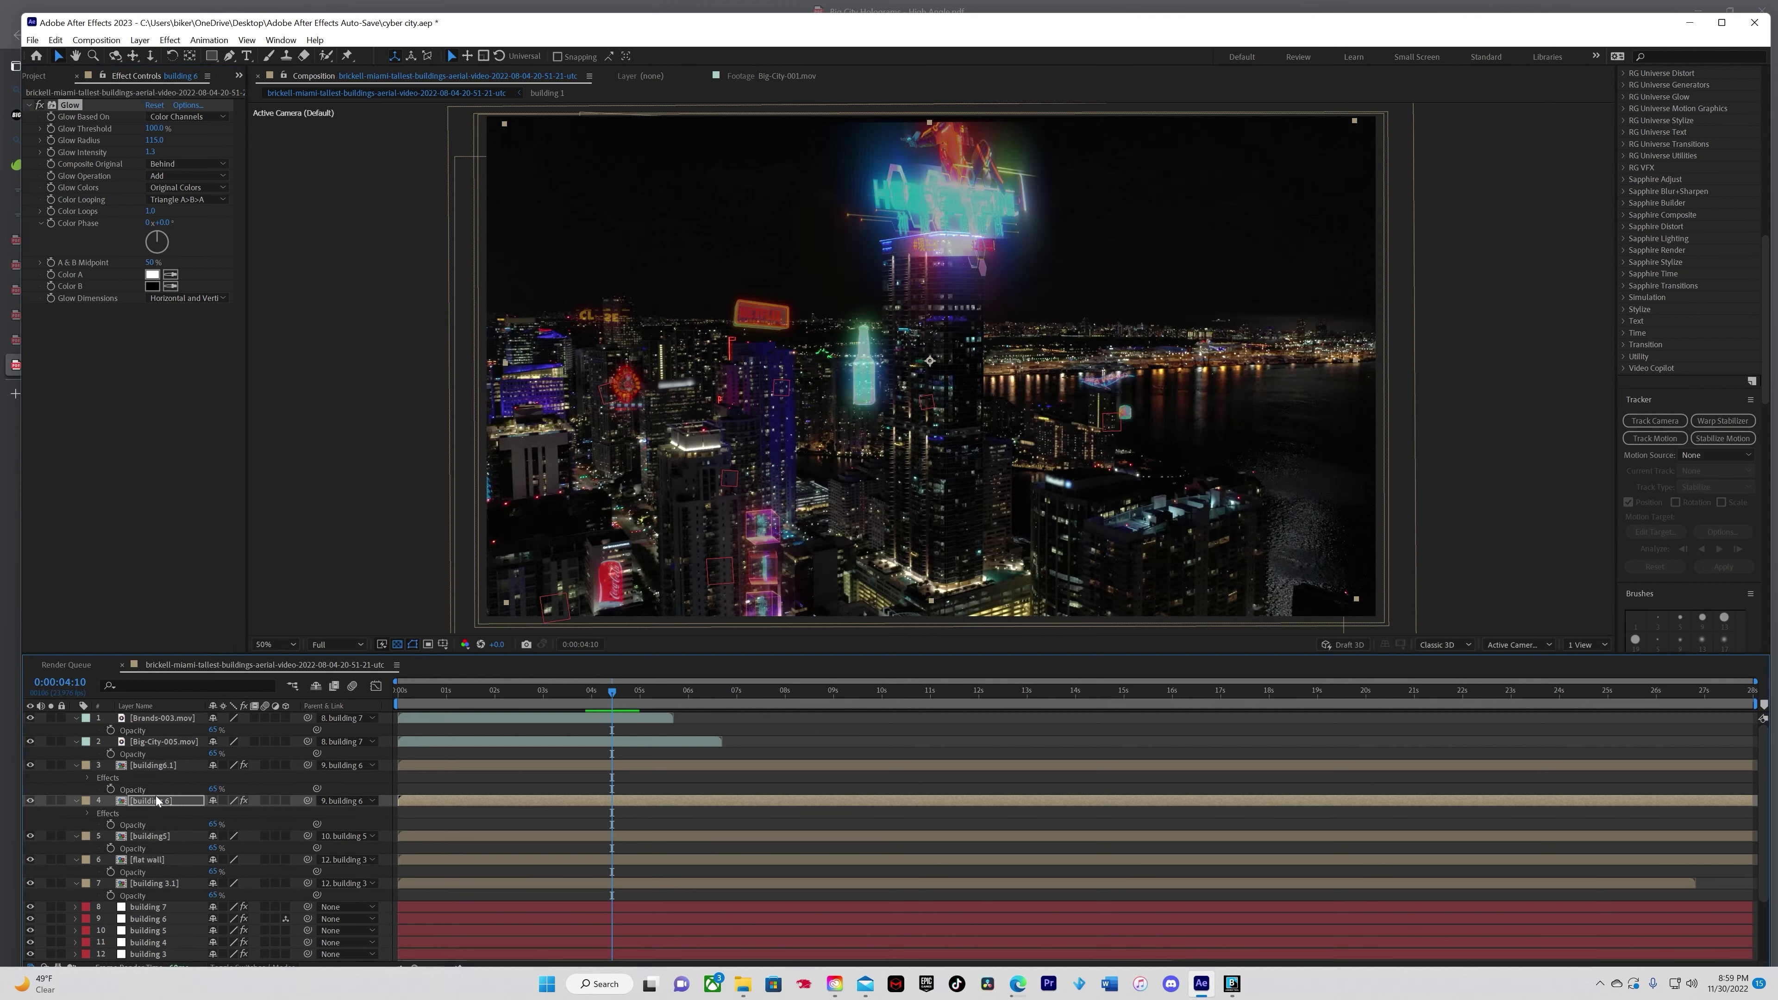
Step: Paste the copied Glow effect onto the remaining hologram compositions from building5 down to building 1 and onto Brands-003.mov, then preview
left_click(150, 836)
key("ctrl+v")
scroll(143, 877, "down", 4)
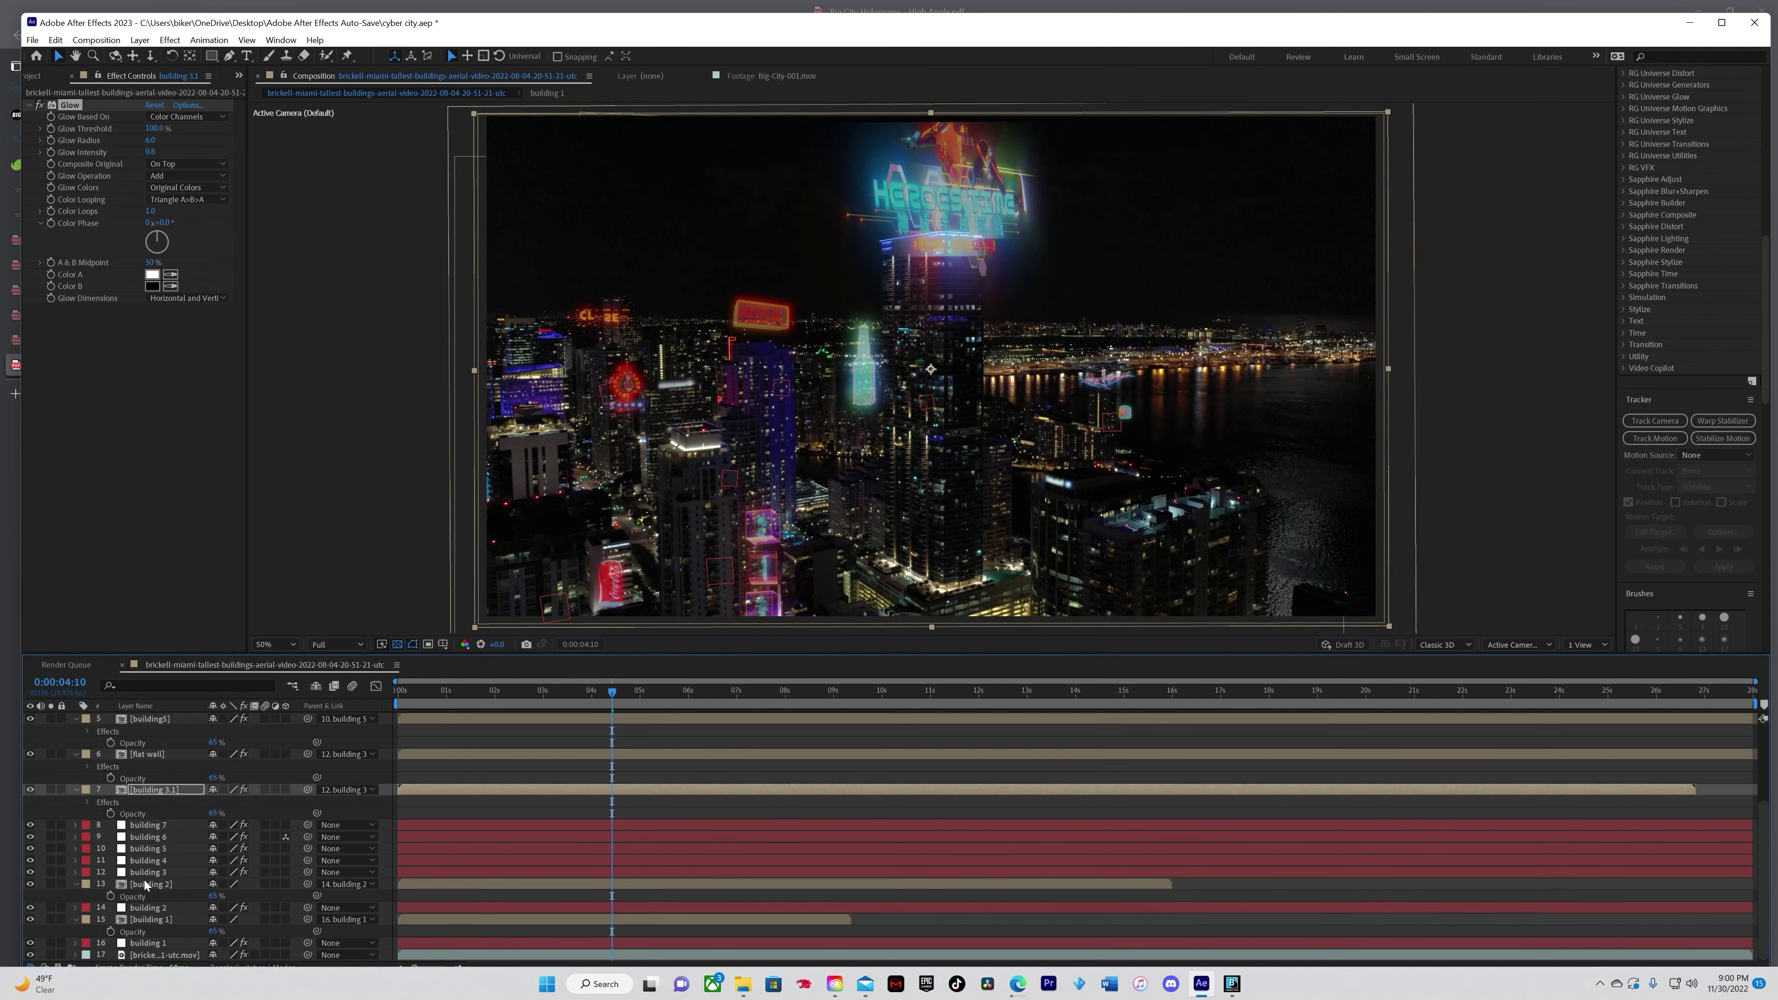
left_click(147, 905)
scroll(179, 805, "up", 8)
left_click(175, 718)
key("ctrl+v")
key("space")
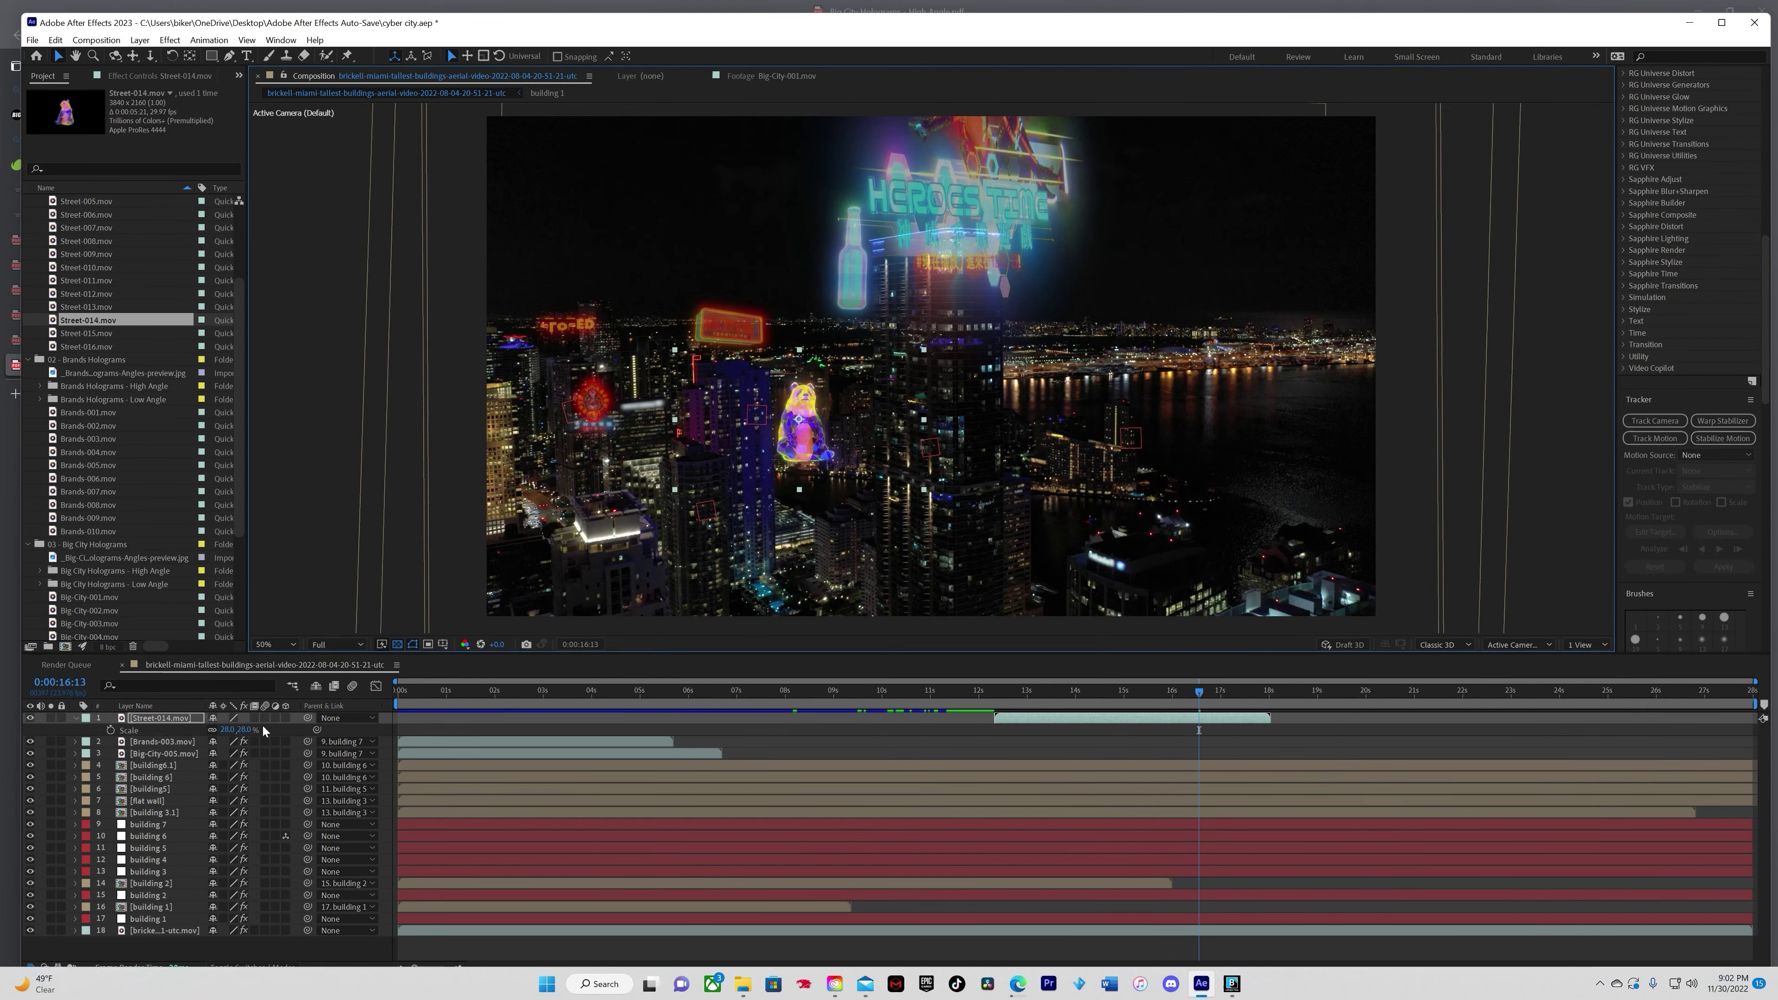
Step: Parent the Street-014.mov bear hologram to the building 5 null and lay duplicates of it back to the start of the clip
left_click(346, 717)
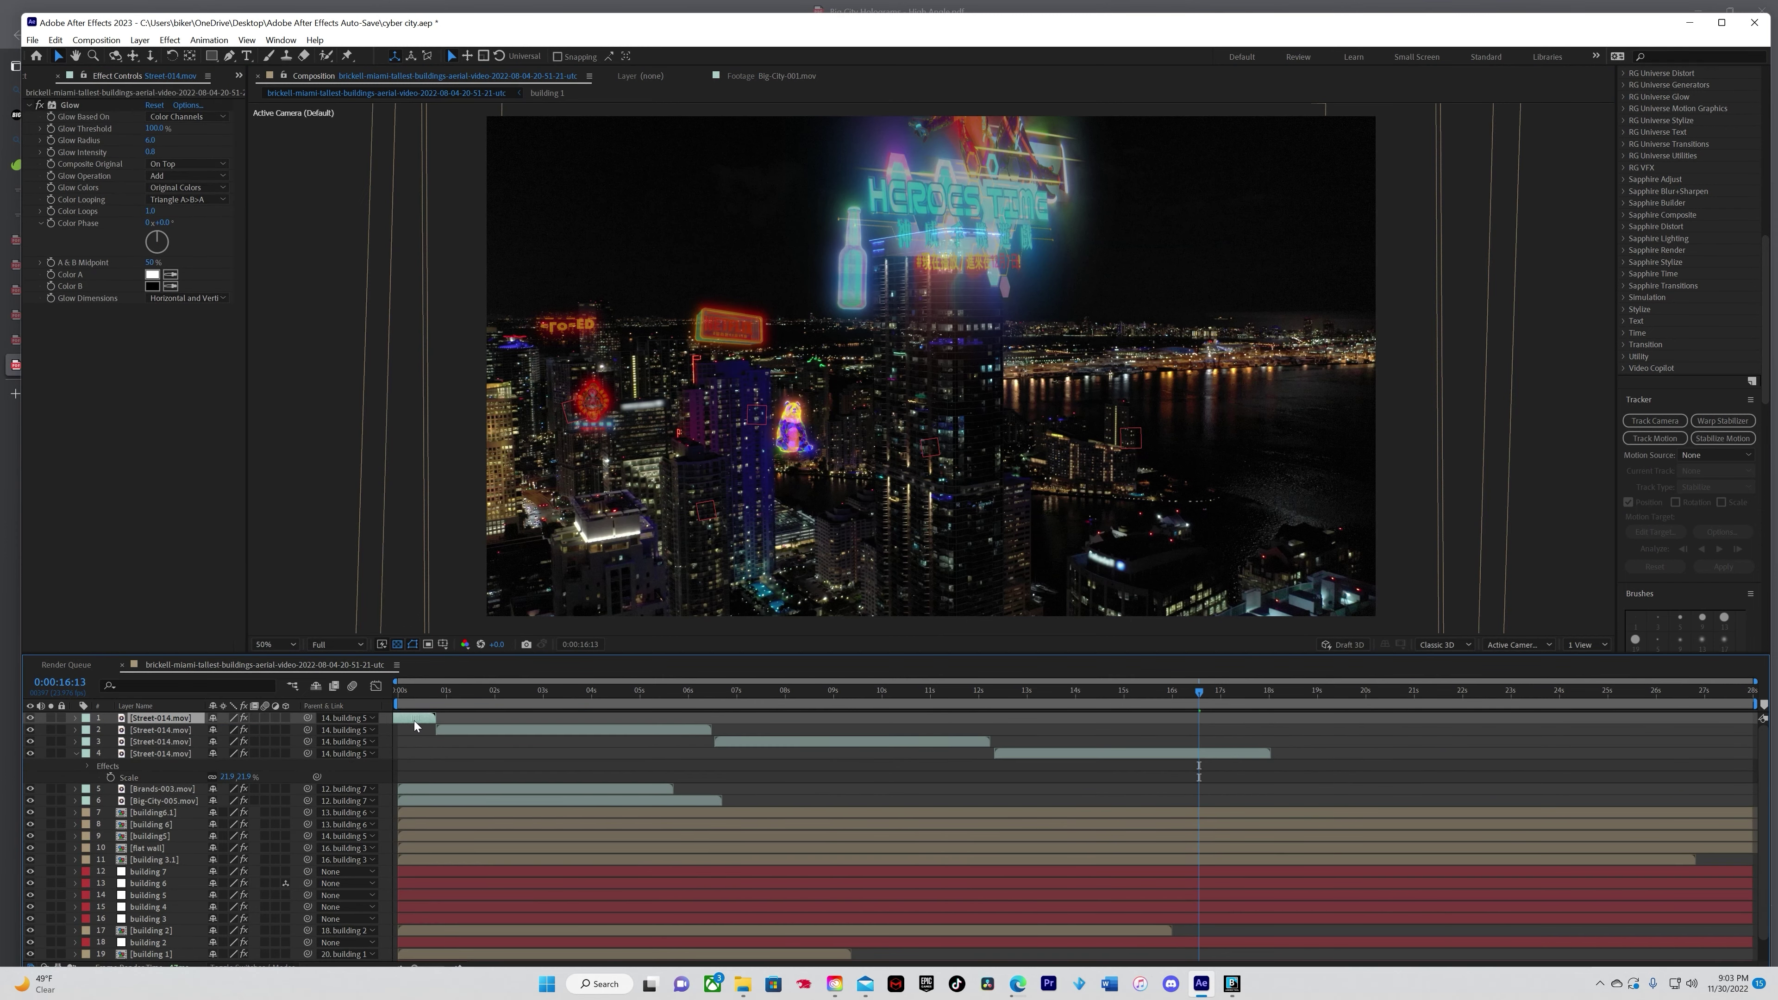
Step: Pre-compose the Street-014.mov layers as panda, and repeat Brands-003.mov end to end across the full length of the clip
key("ctrl+shift+c")
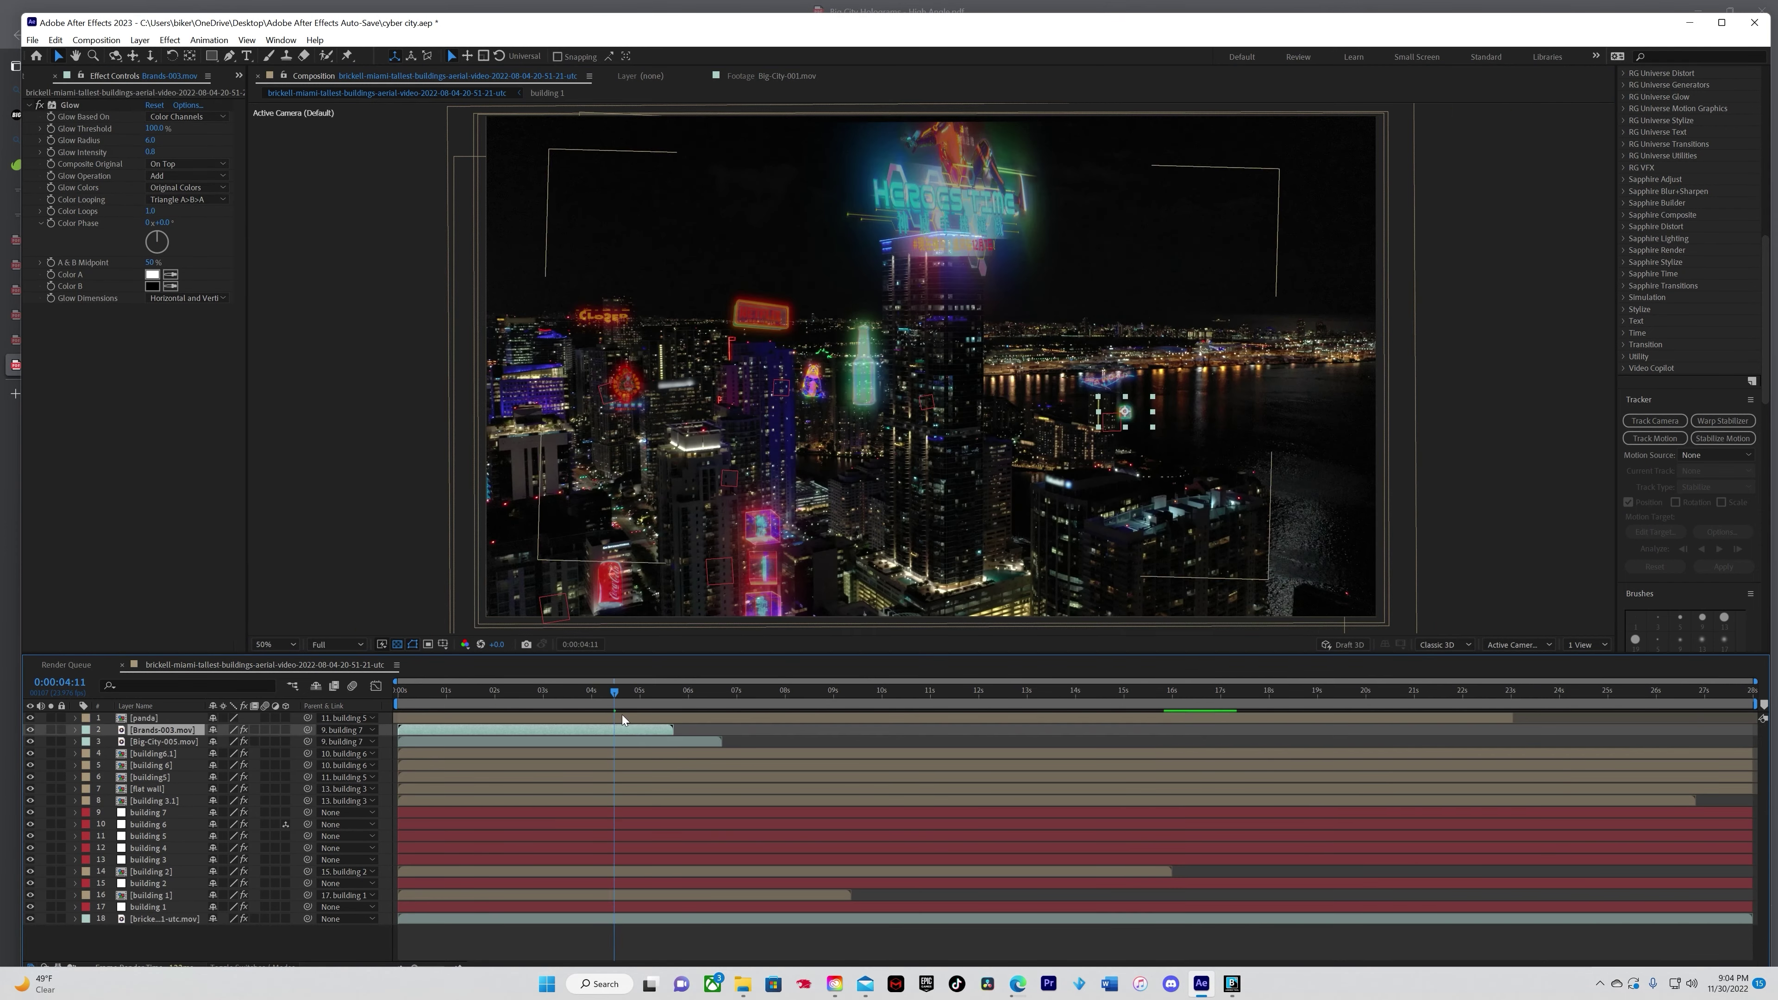
key("ctrl+d")
key("ctrl+d")
left_click_drag(622, 729, 1720, 781)
key("ctrl+d")
key("ctrl+d")
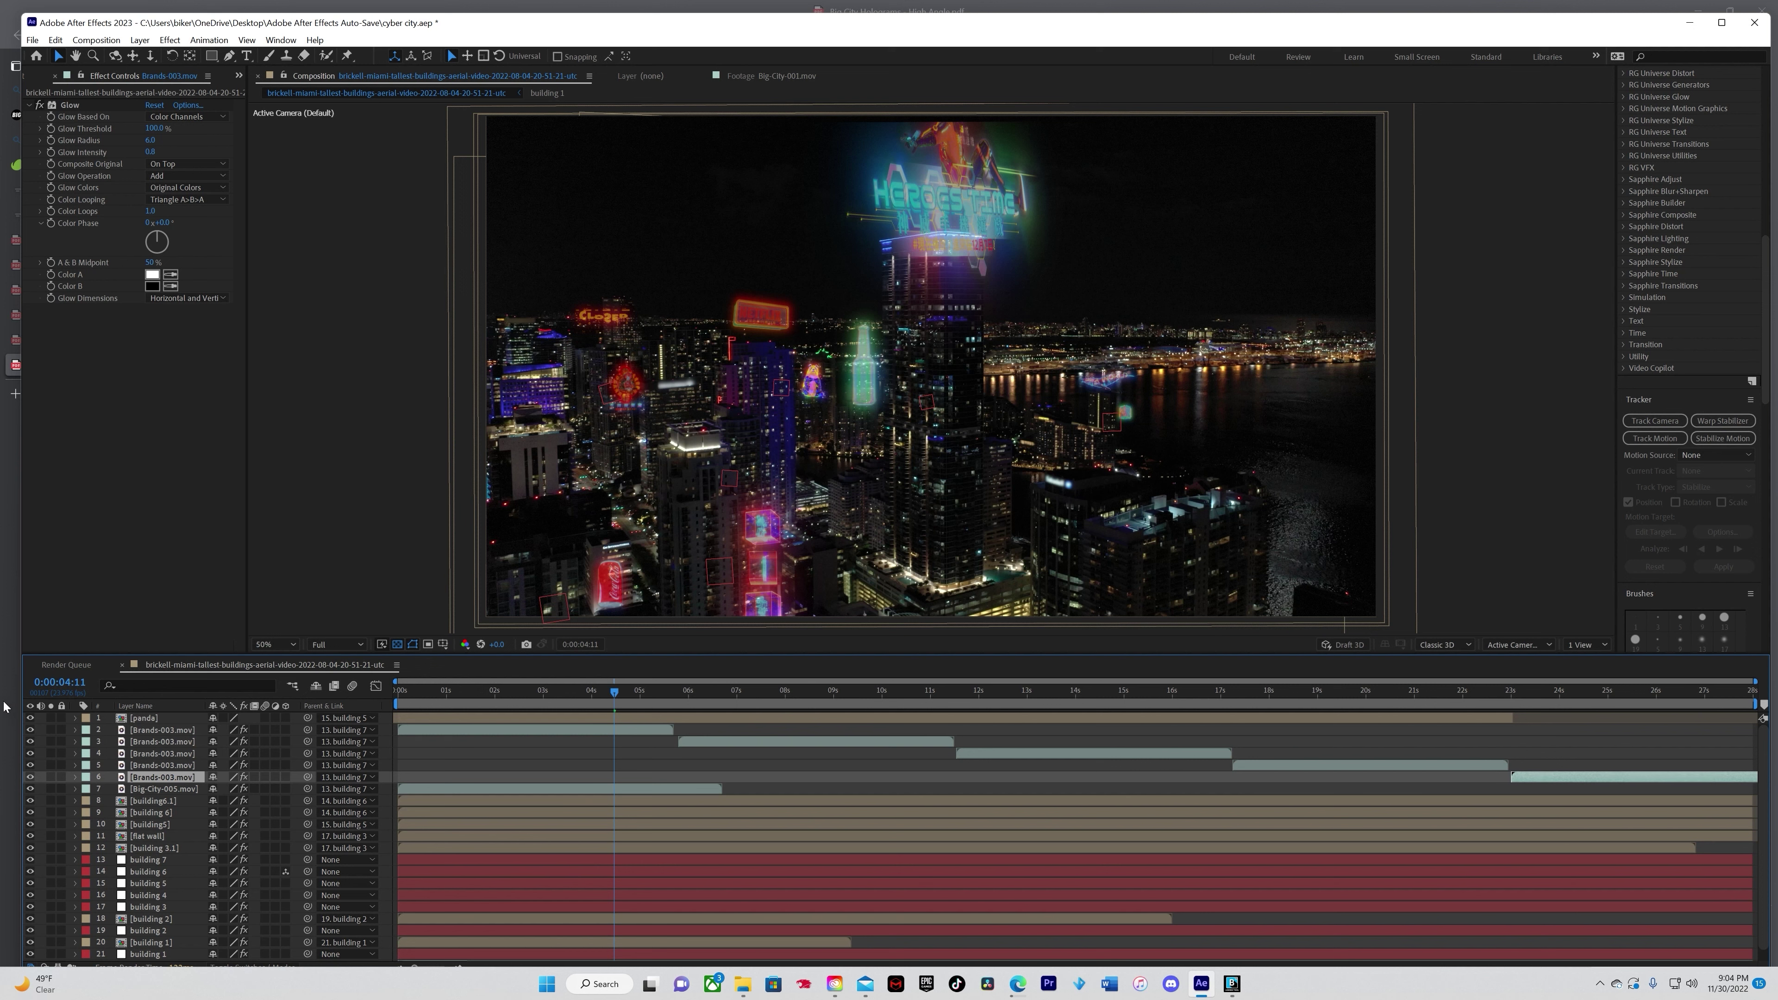
Step: Pre-compose all the Brands-003.mov layers as building 7, and shift Big-City-005.mov slightly later in time
left_click(138, 729, "shift")
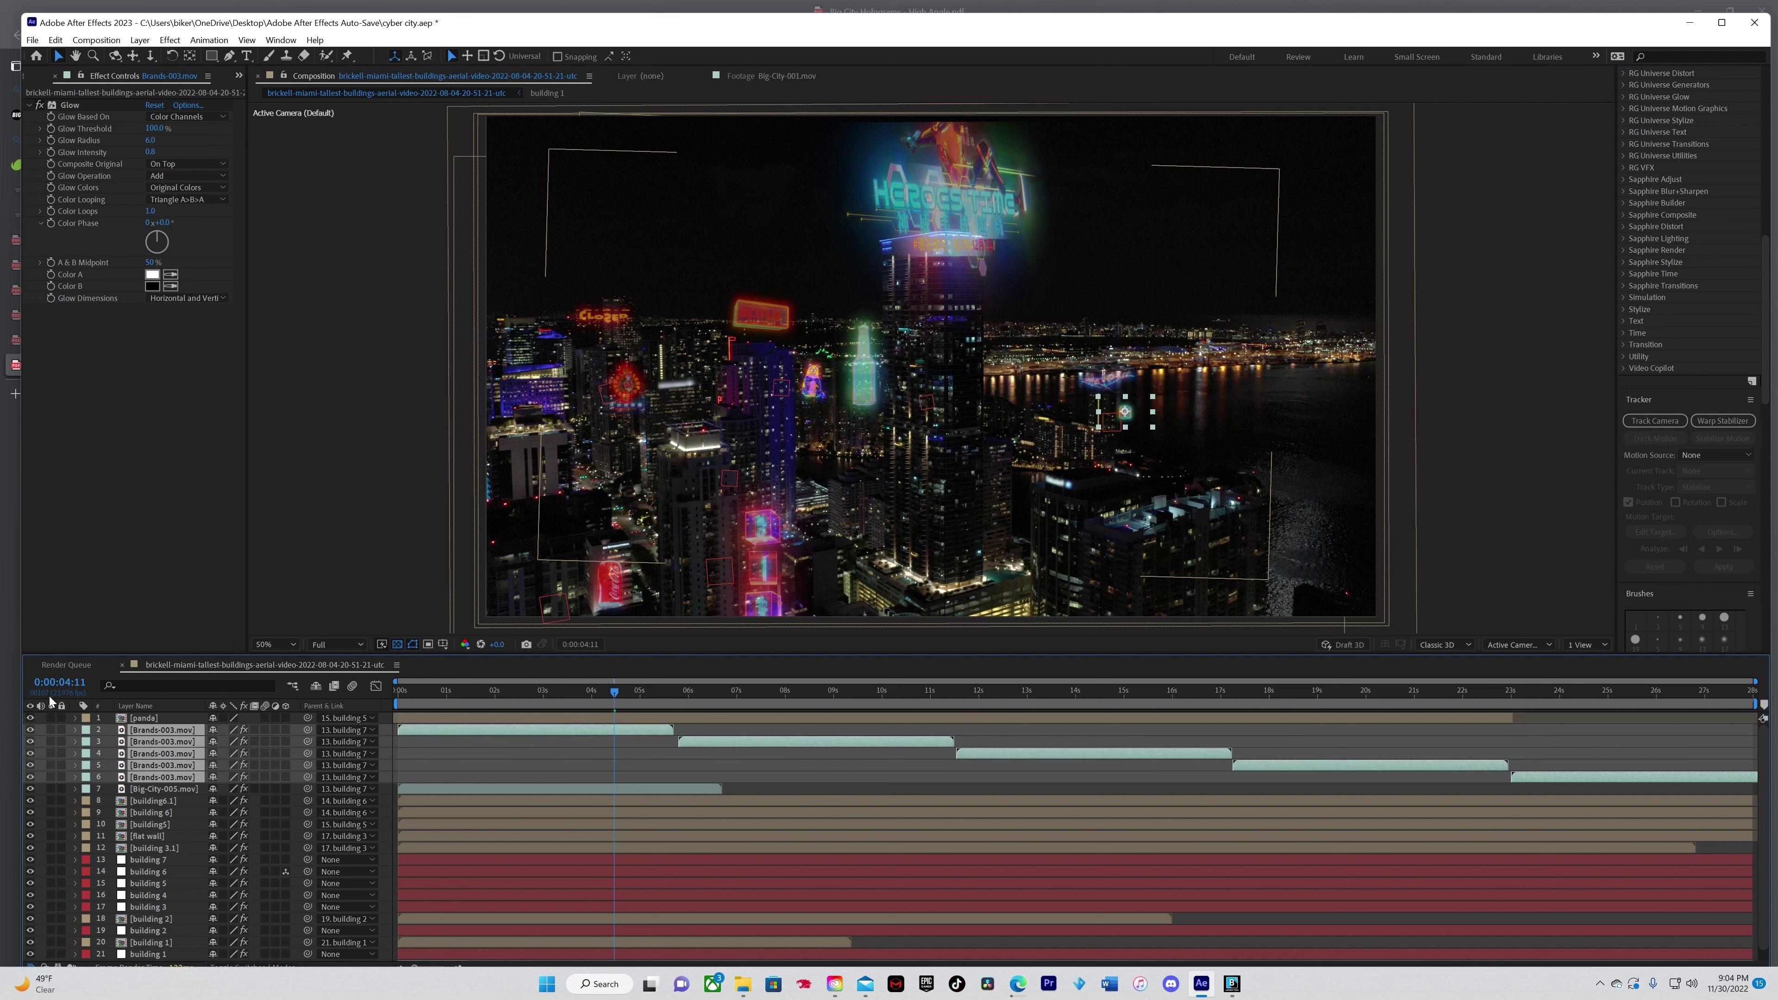
key("ctrl+shift+c")
type("bi")
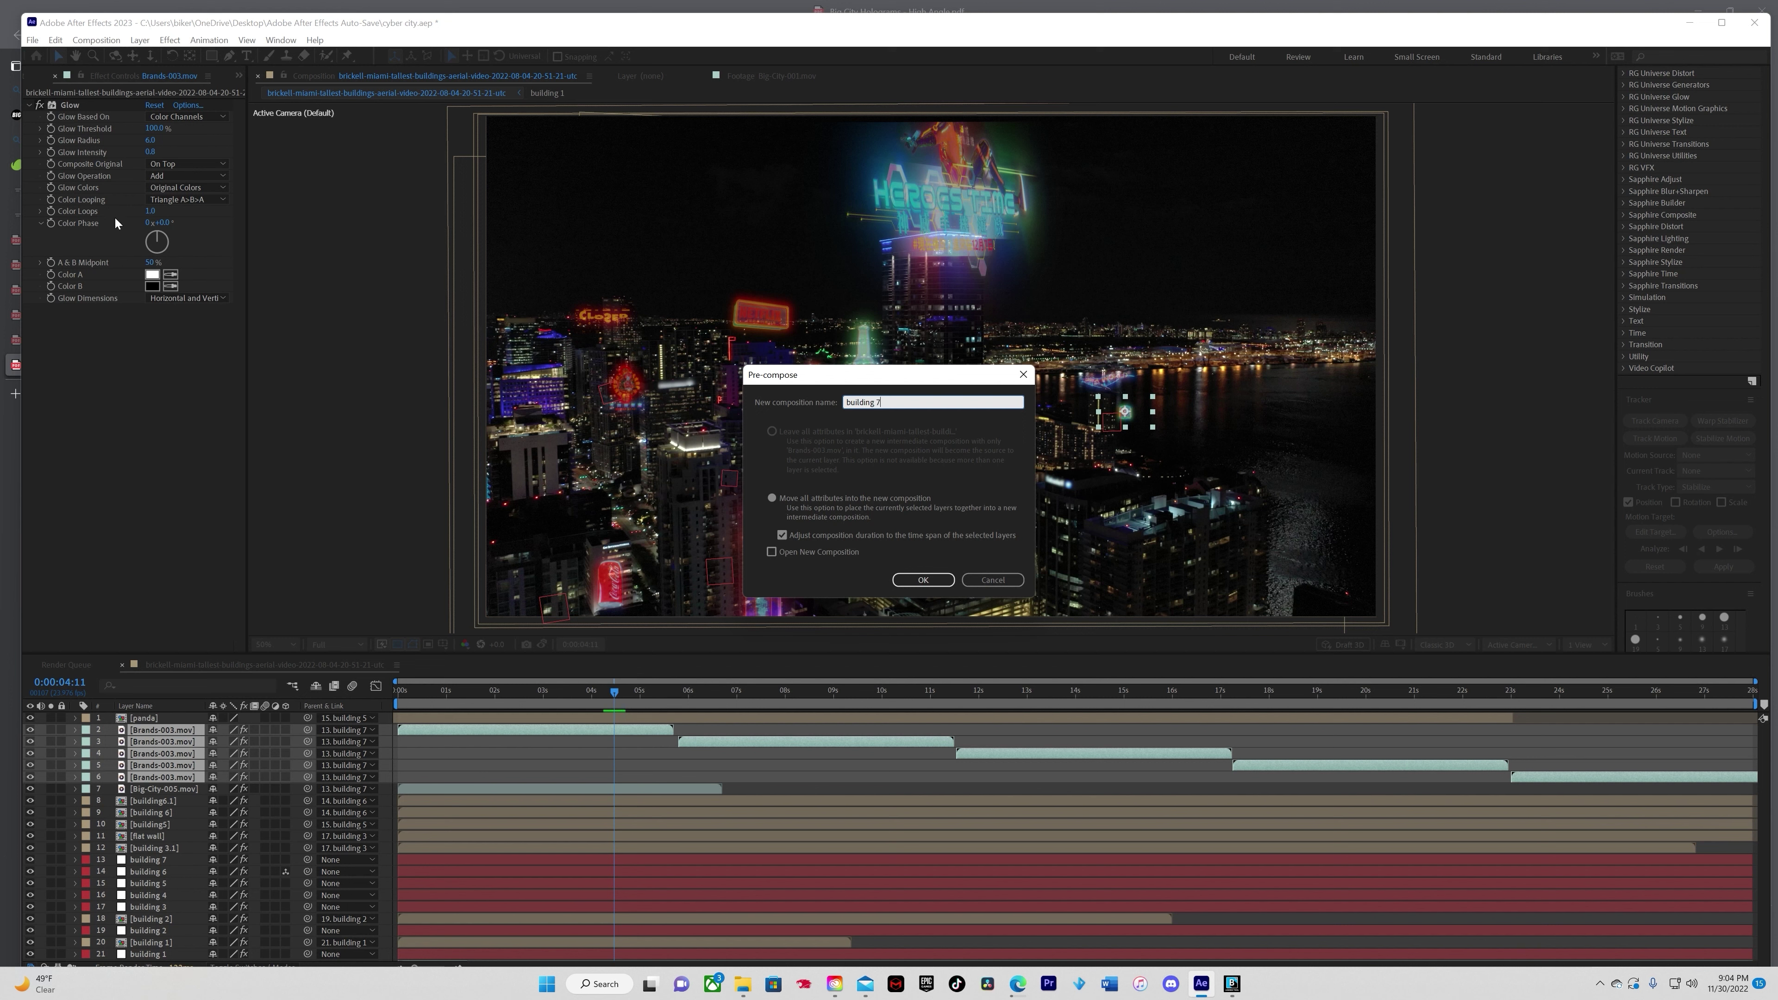
left_click(923, 580)
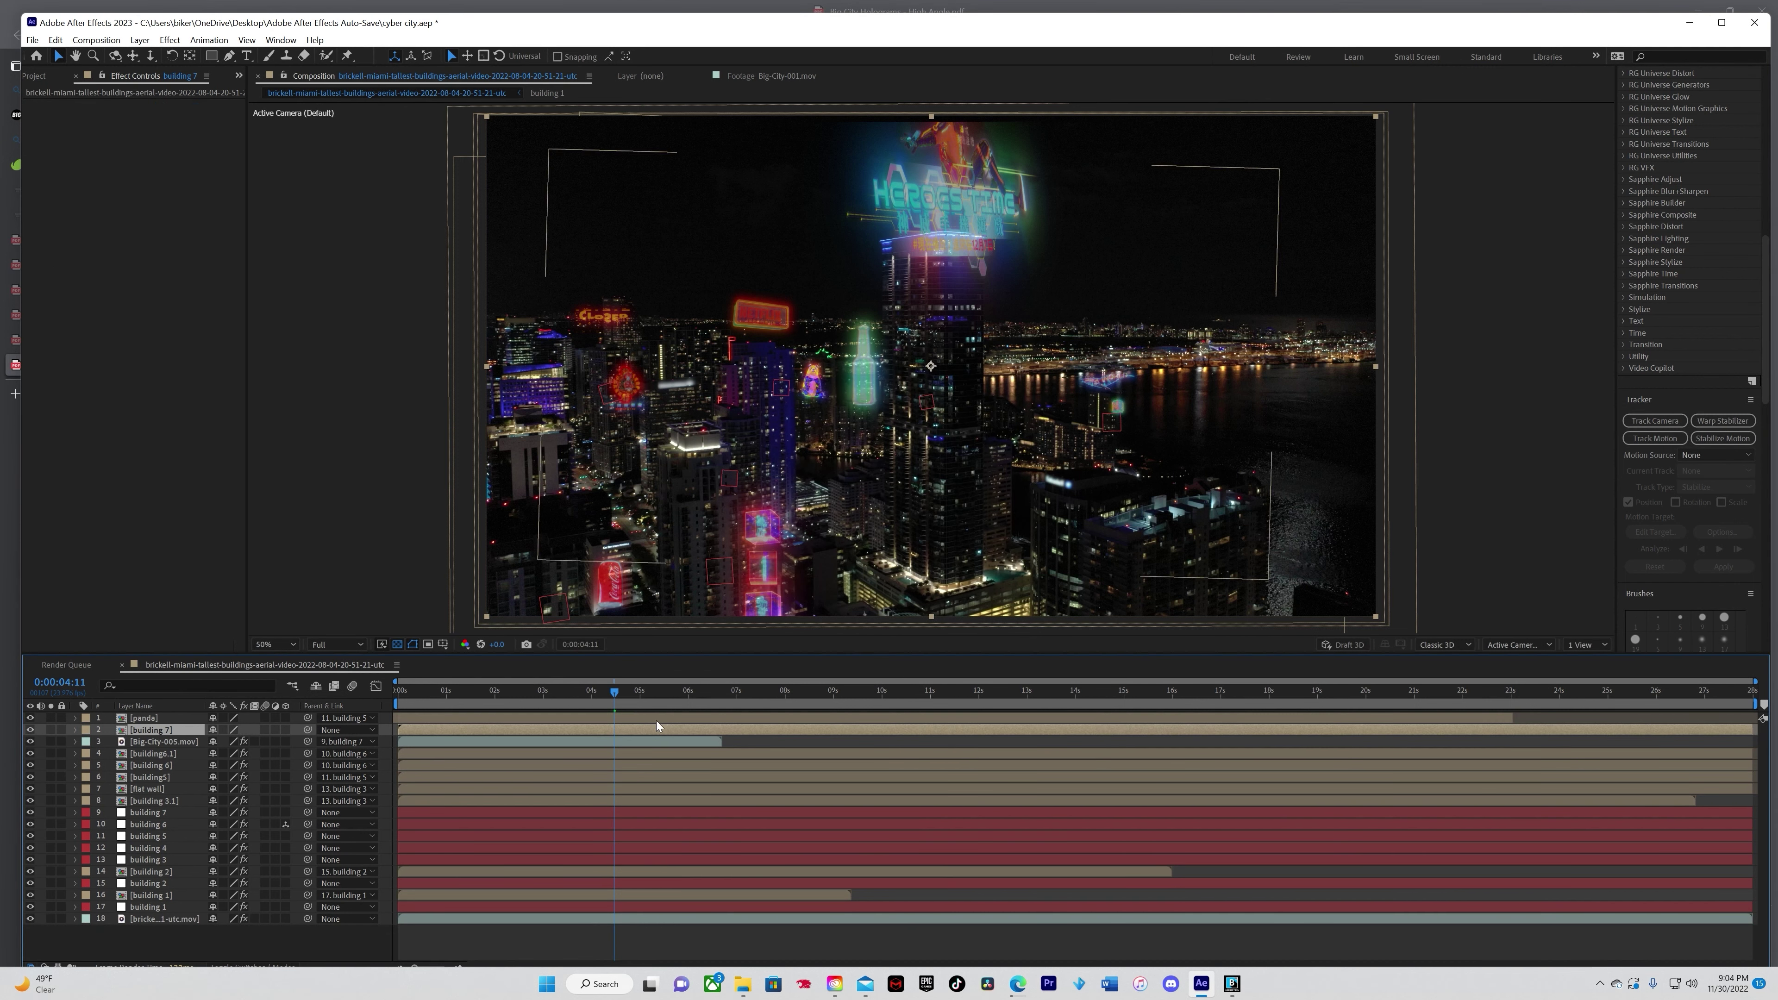
left_click_drag(652, 737, 656, 744)
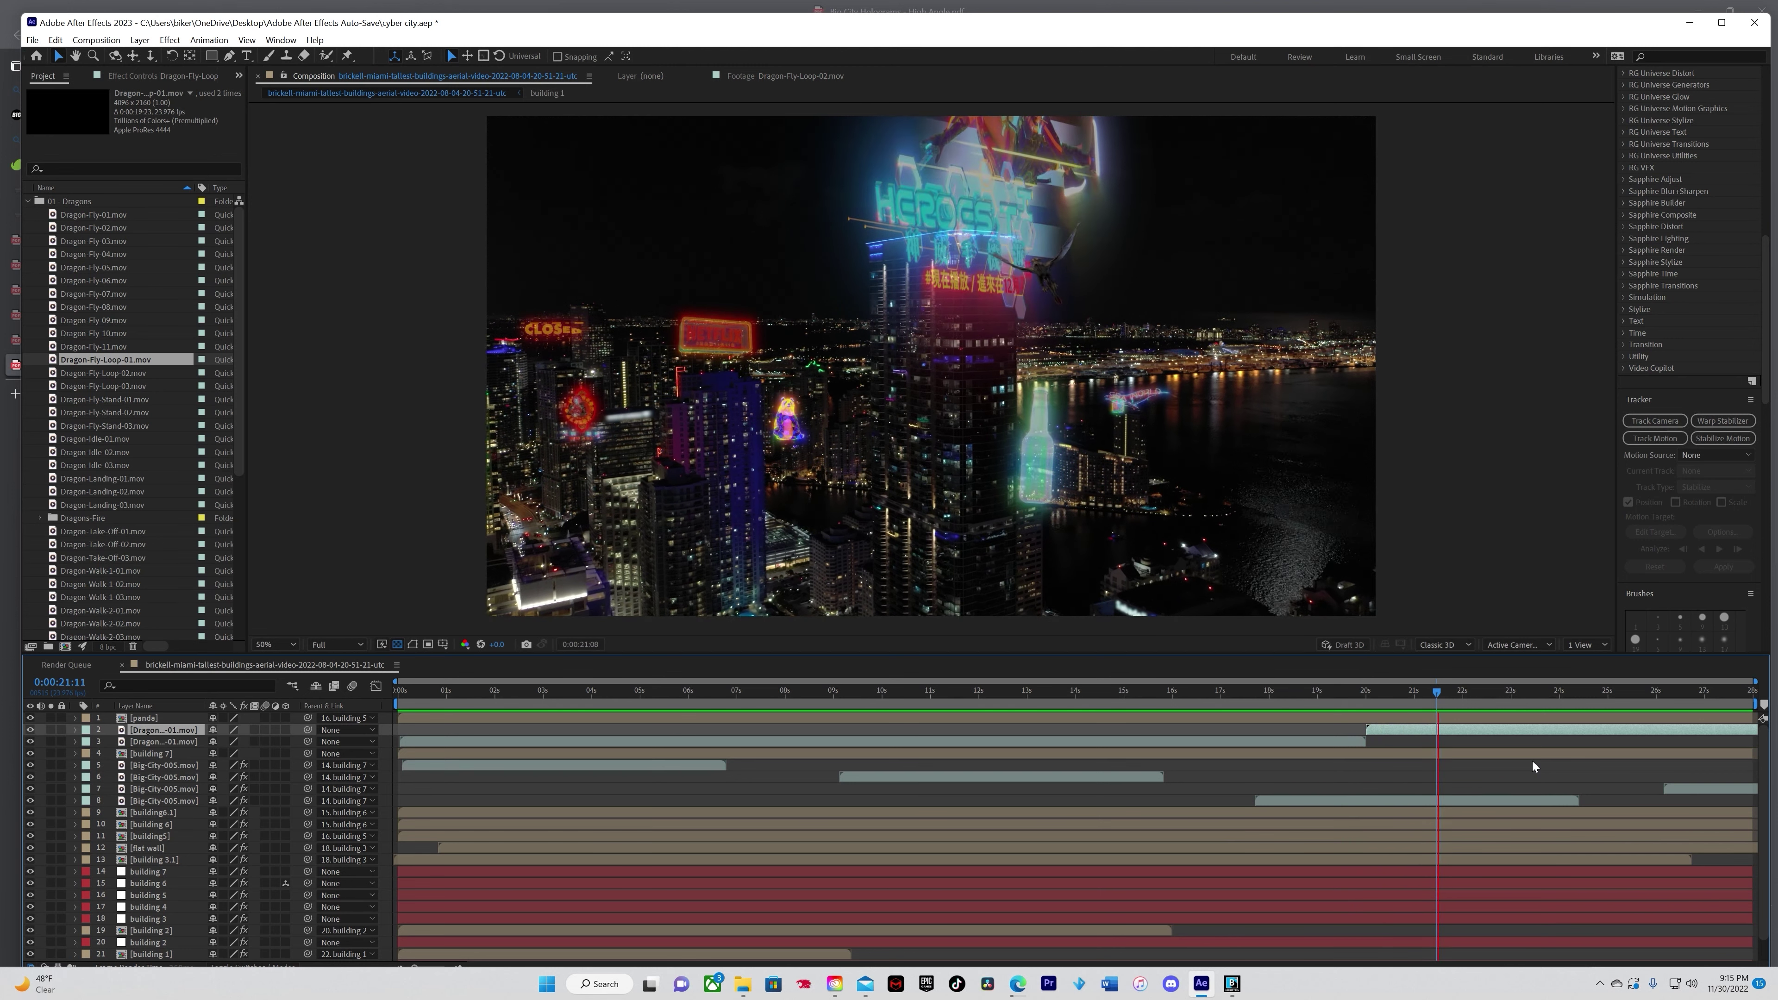
Step: Stop the preview, duplicate the base city footage layer and move the copy above all other layers
key("space")
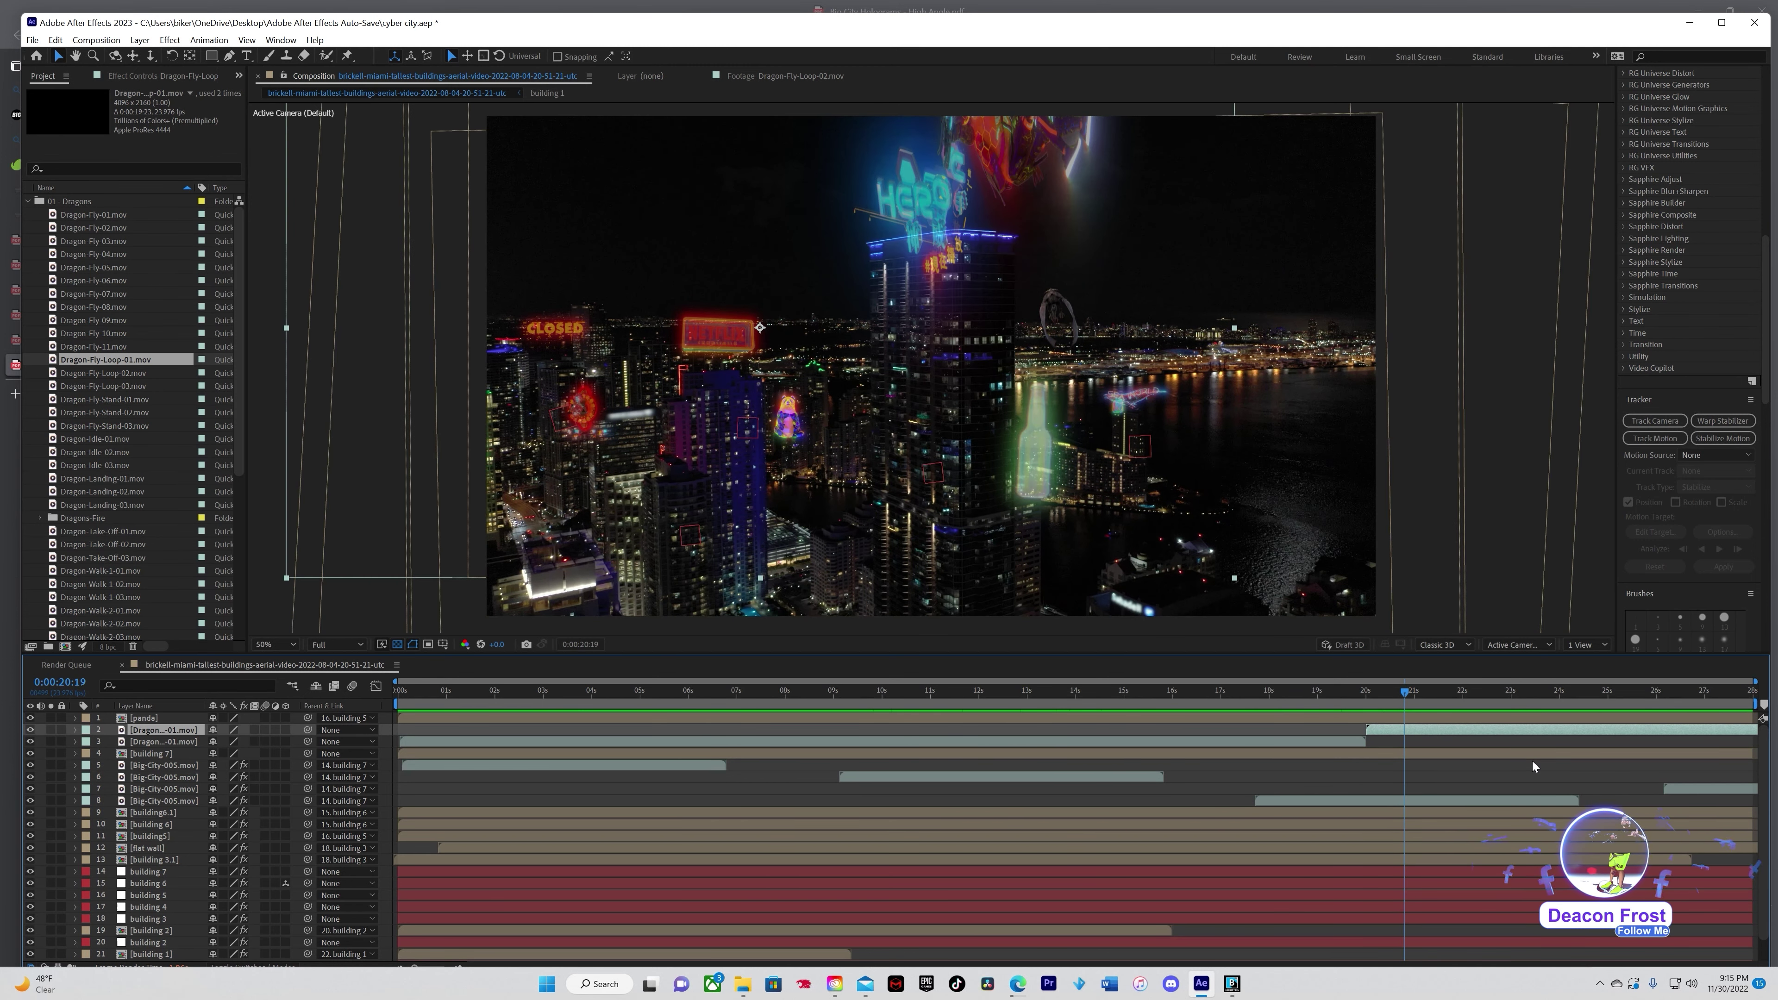
scroll(175, 812, "down", 1)
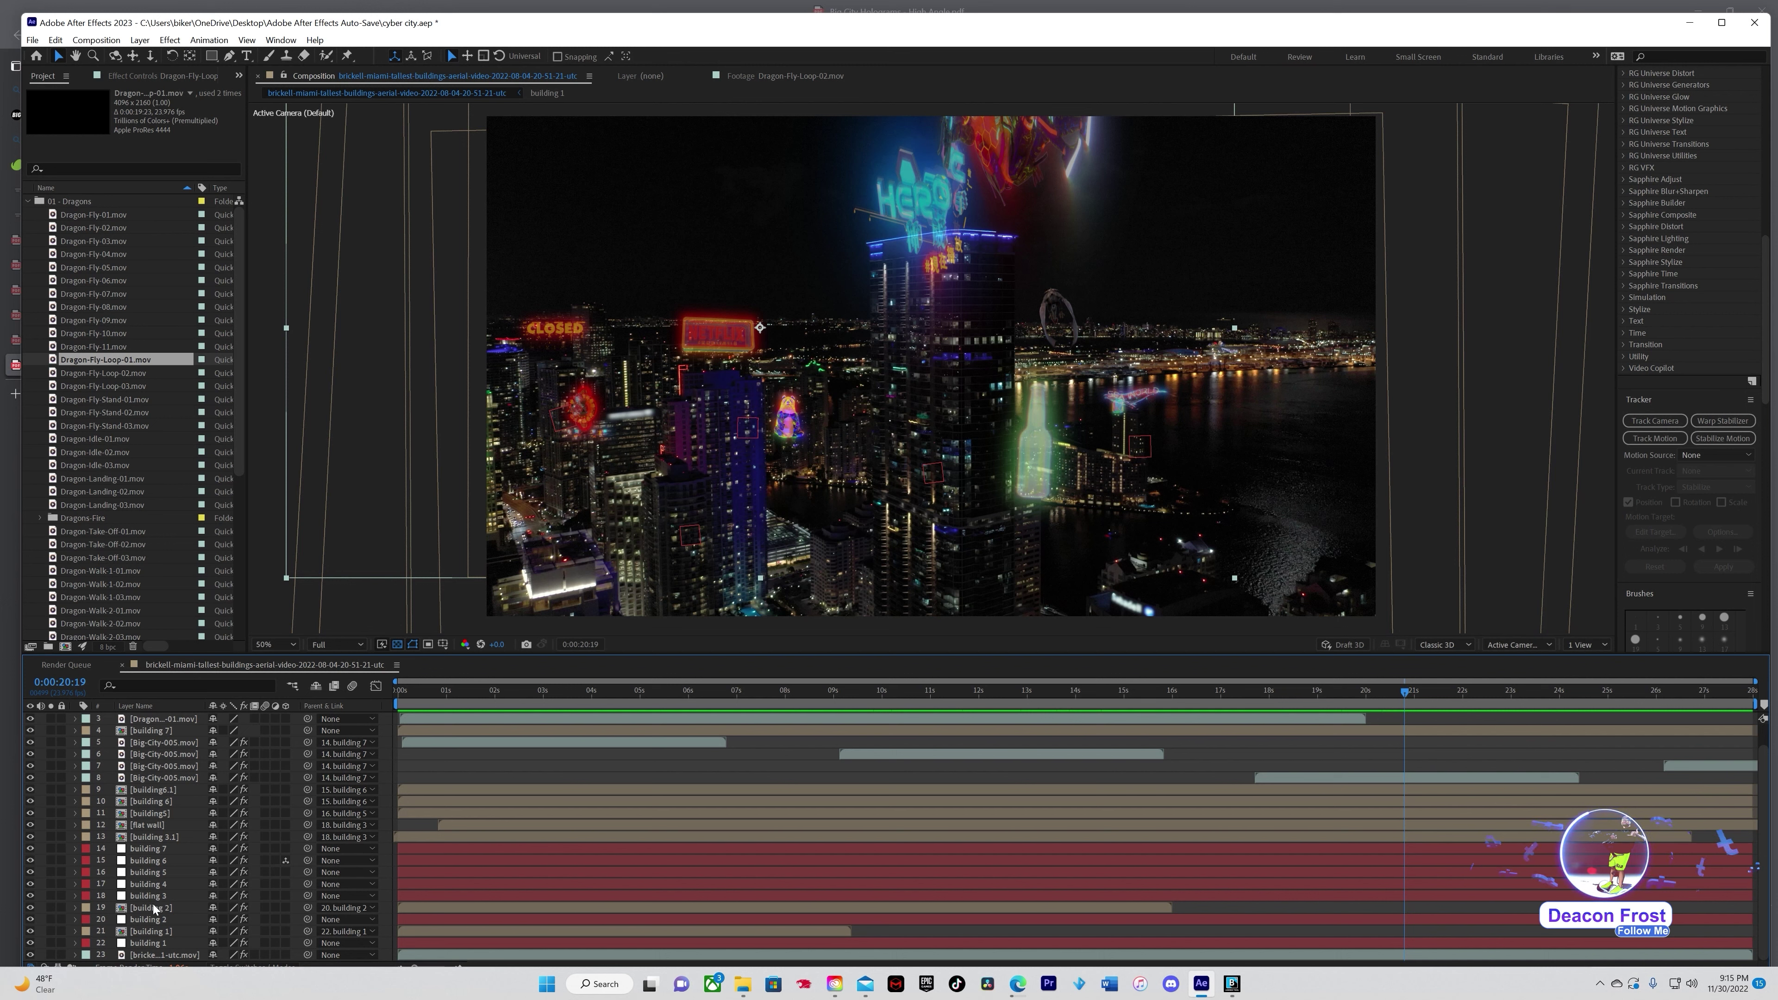
left_click(152, 955)
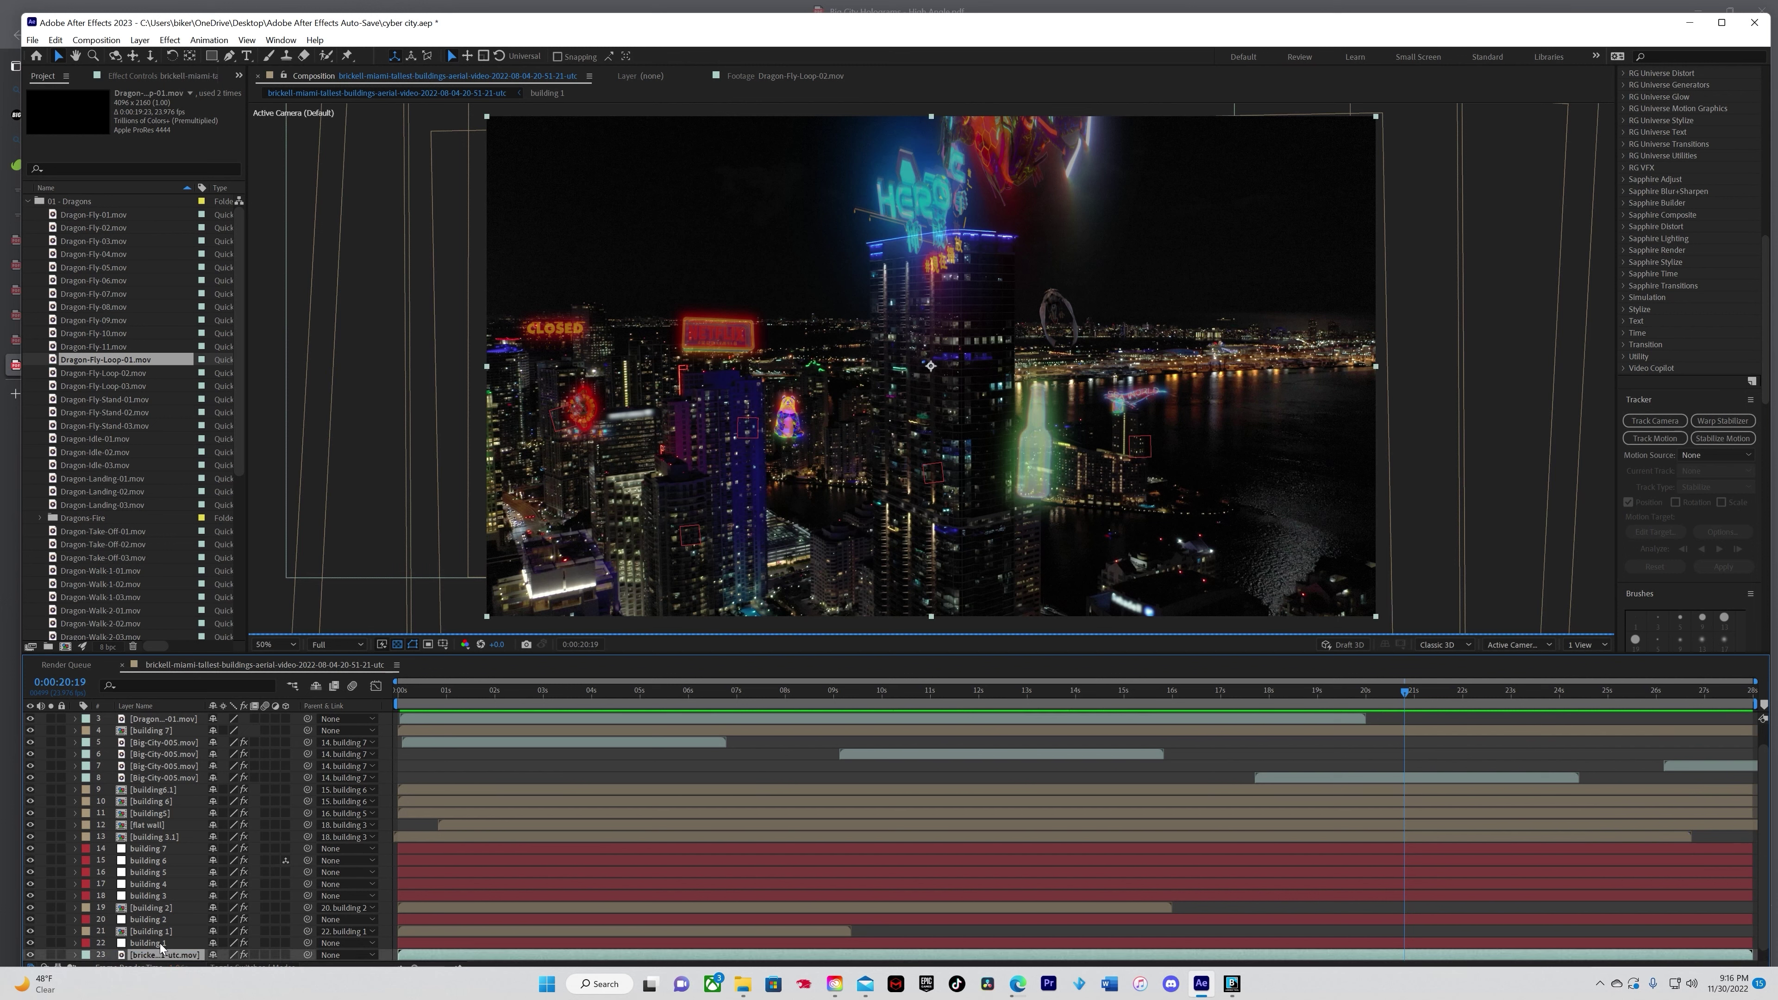
key("ctrl+d")
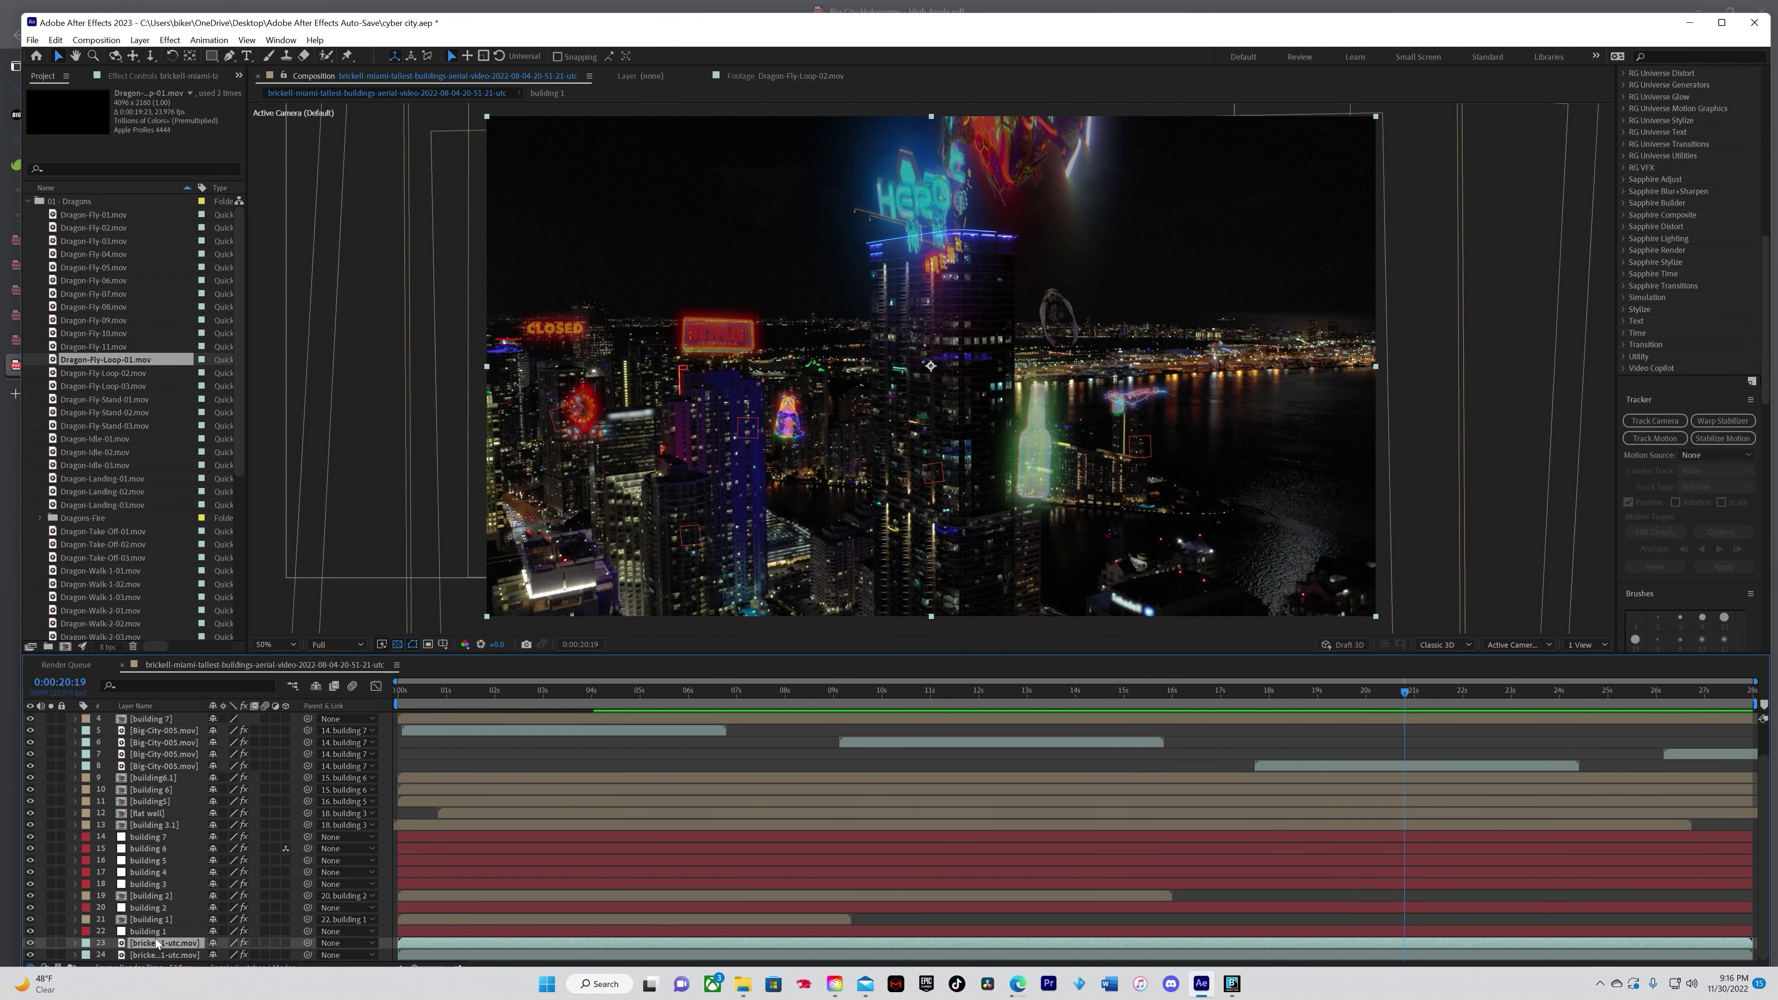
left_click_drag(154, 946, 164, 716)
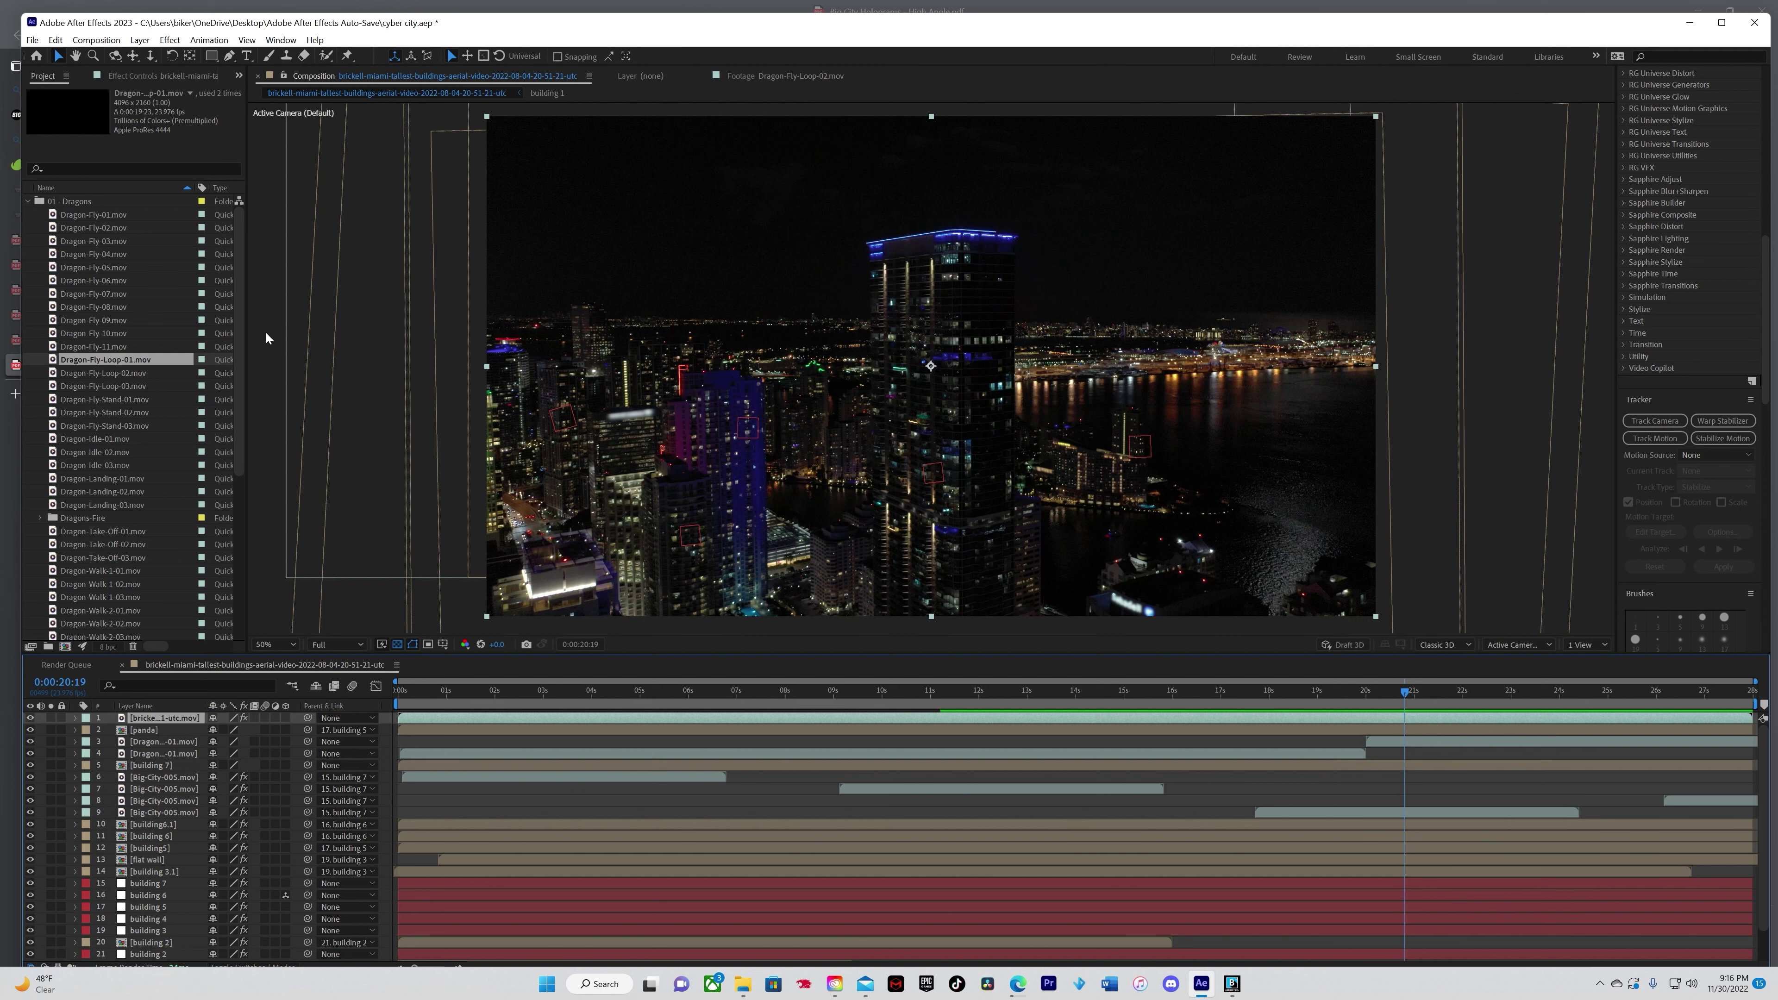
Step: Launch Mocha Pro from the footage copy and outline the tallest tower's facade below its upper floors with a new spline layer
left_click(165, 76)
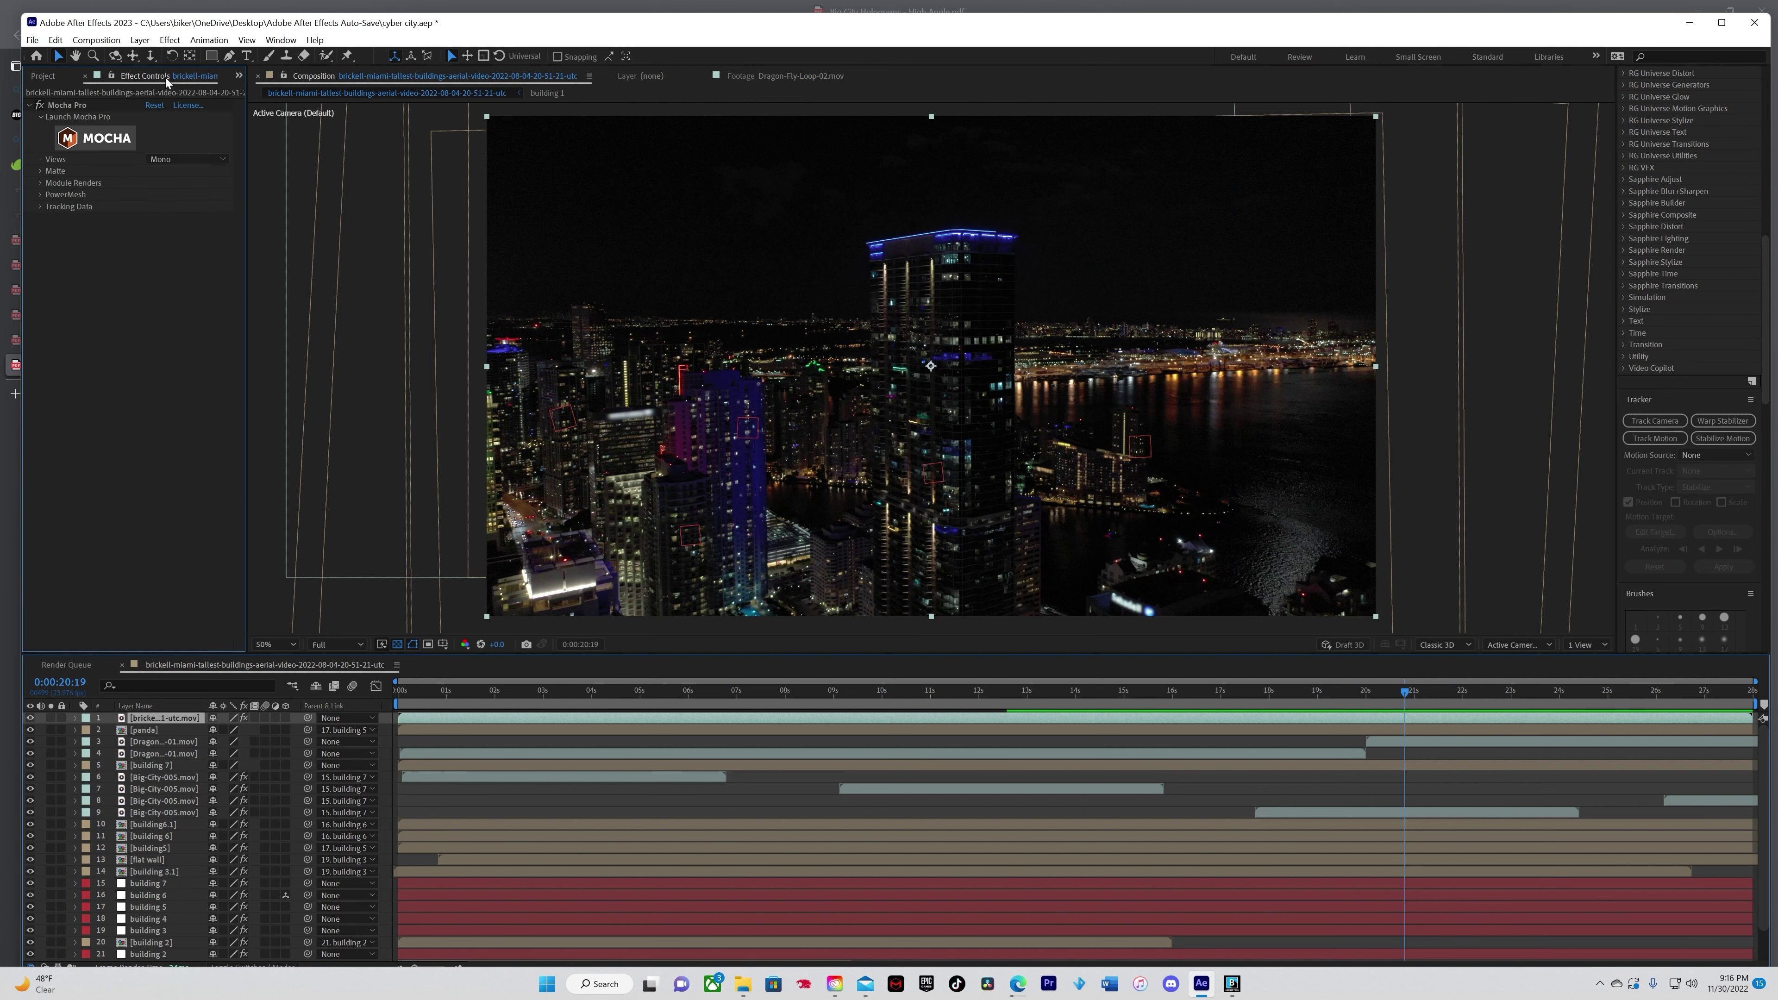
left_click(116, 142)
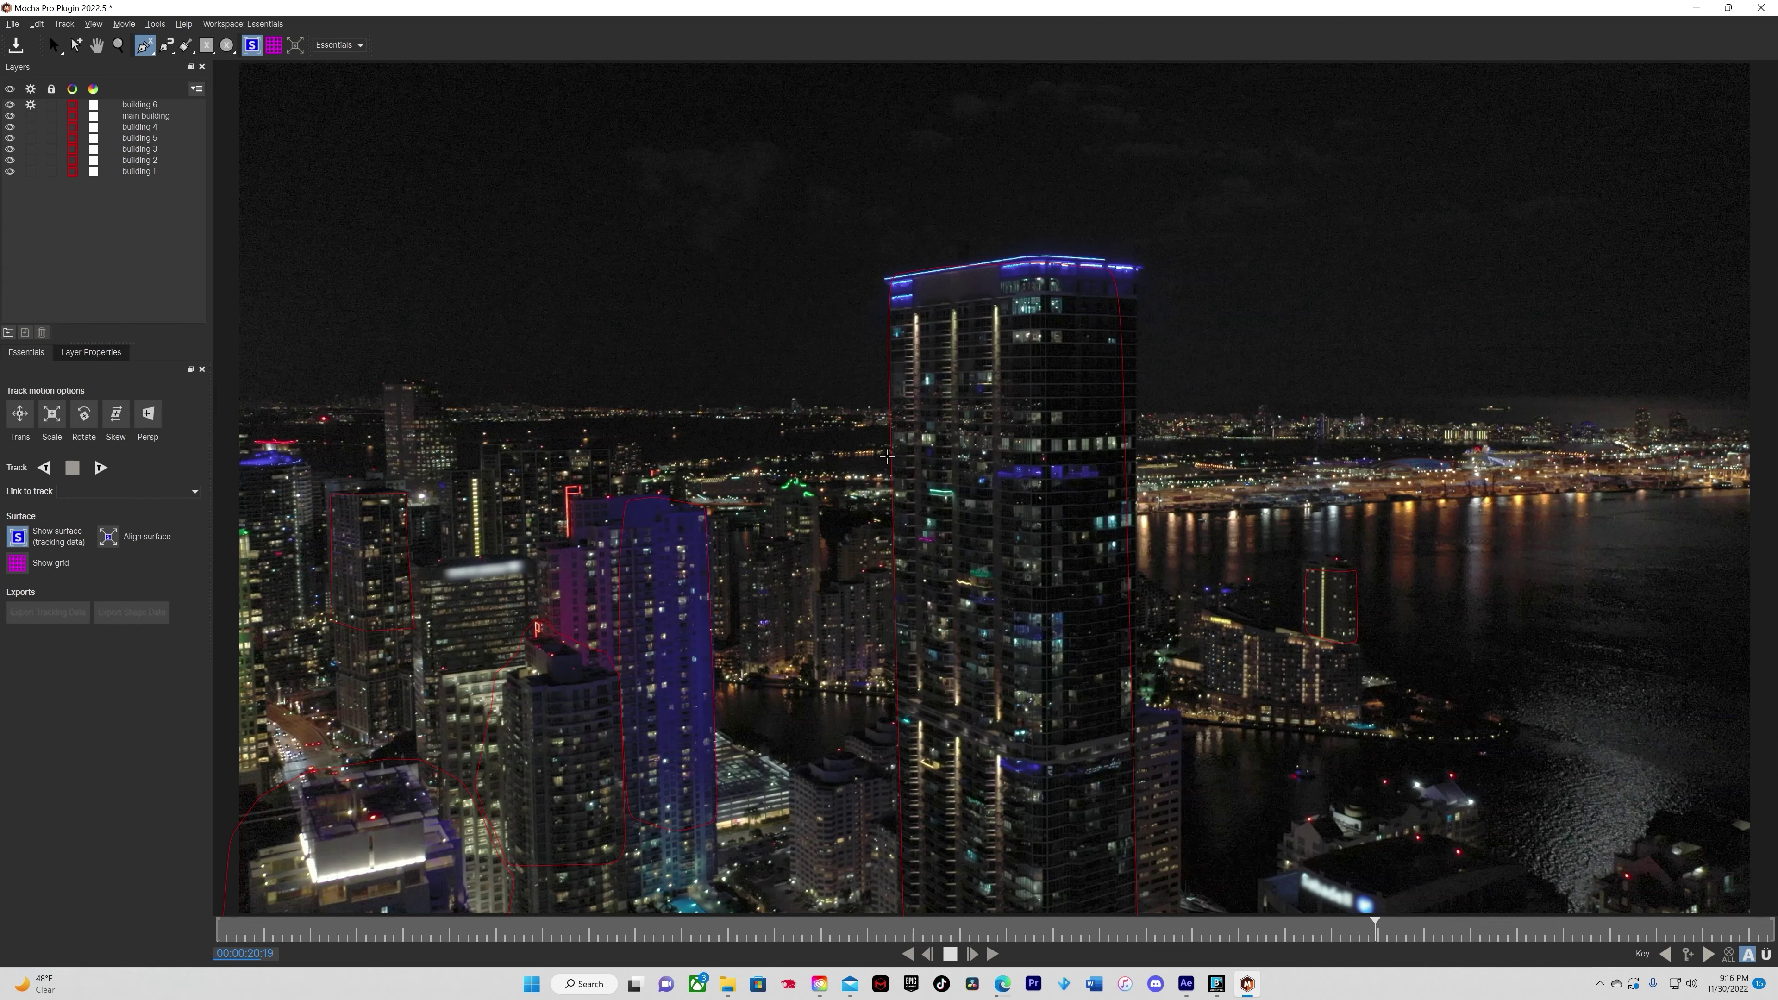
left_click(890, 430)
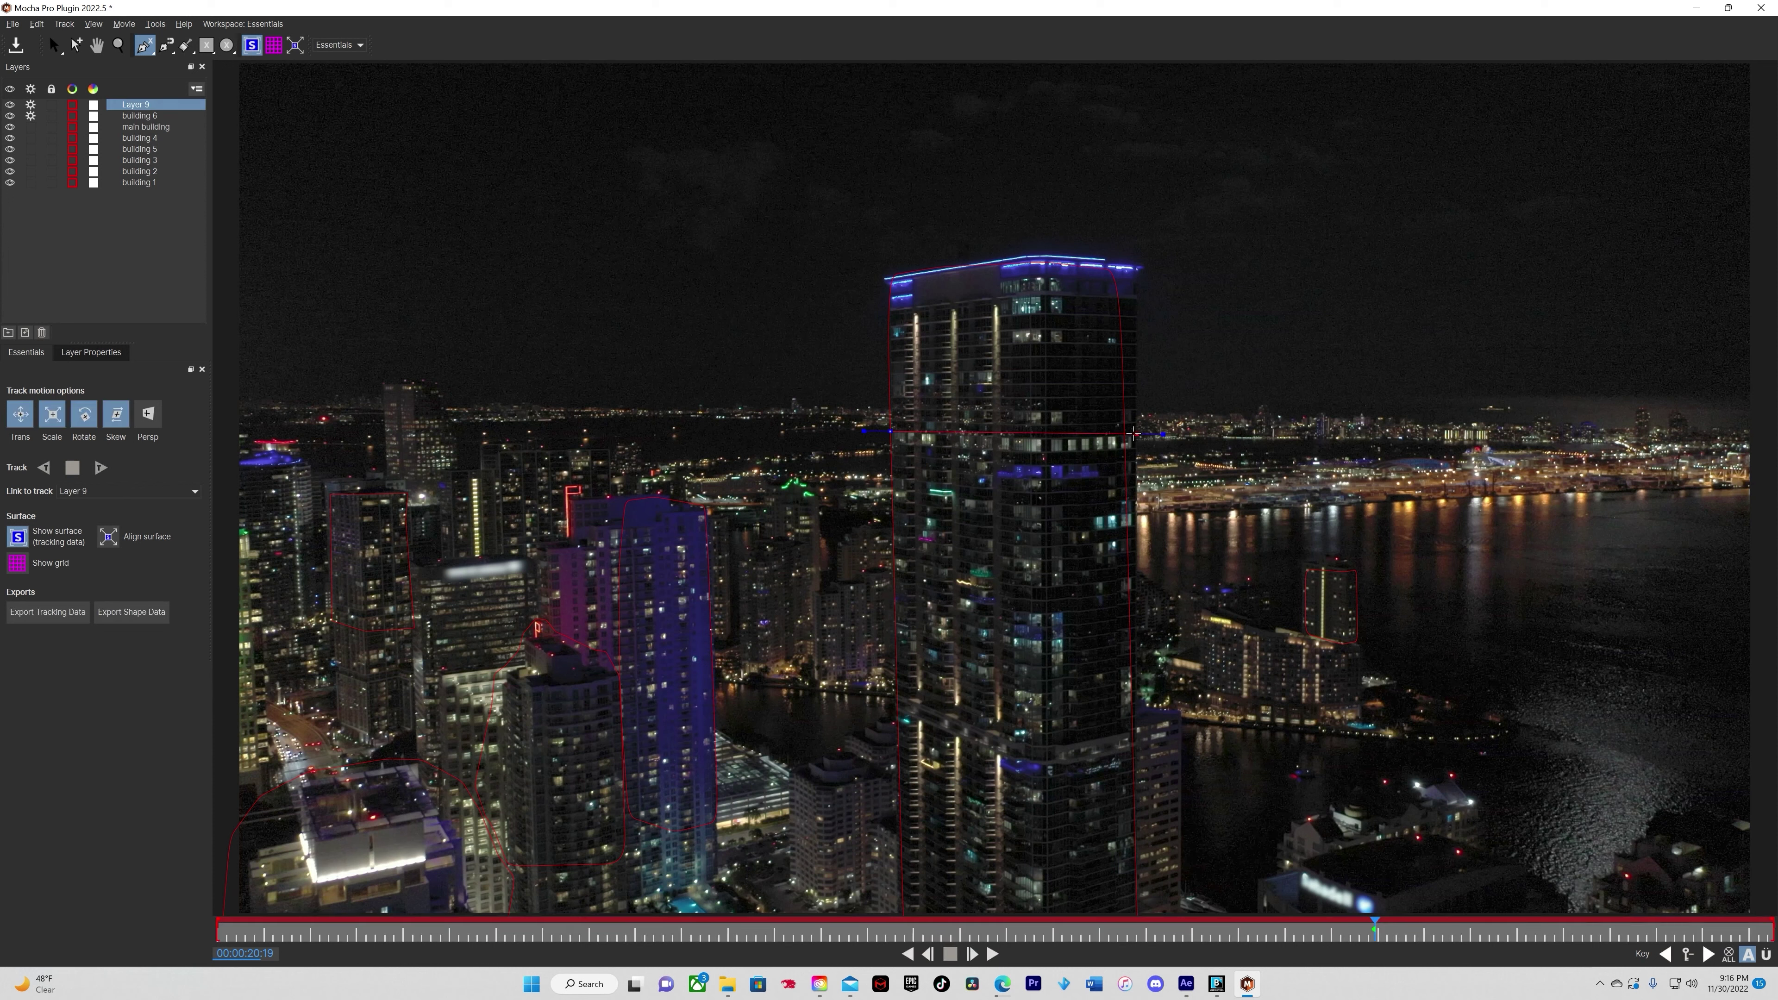
left_click_drag(1136, 535, 1138, 547)
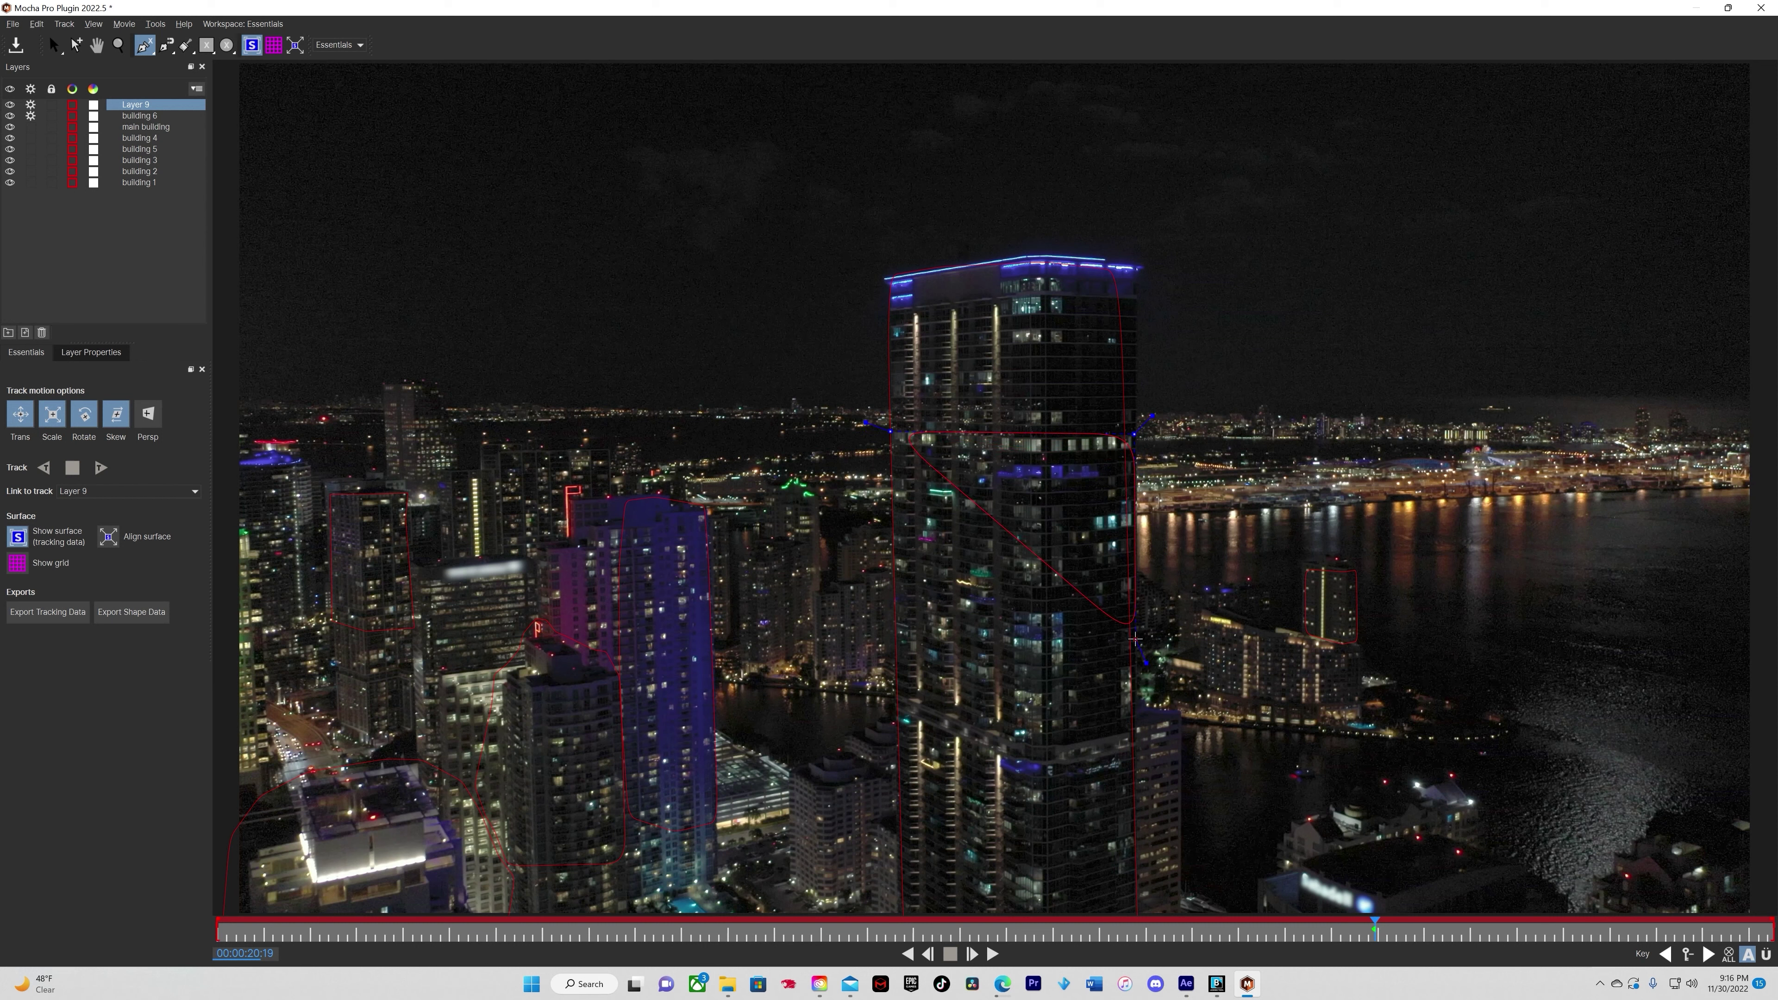